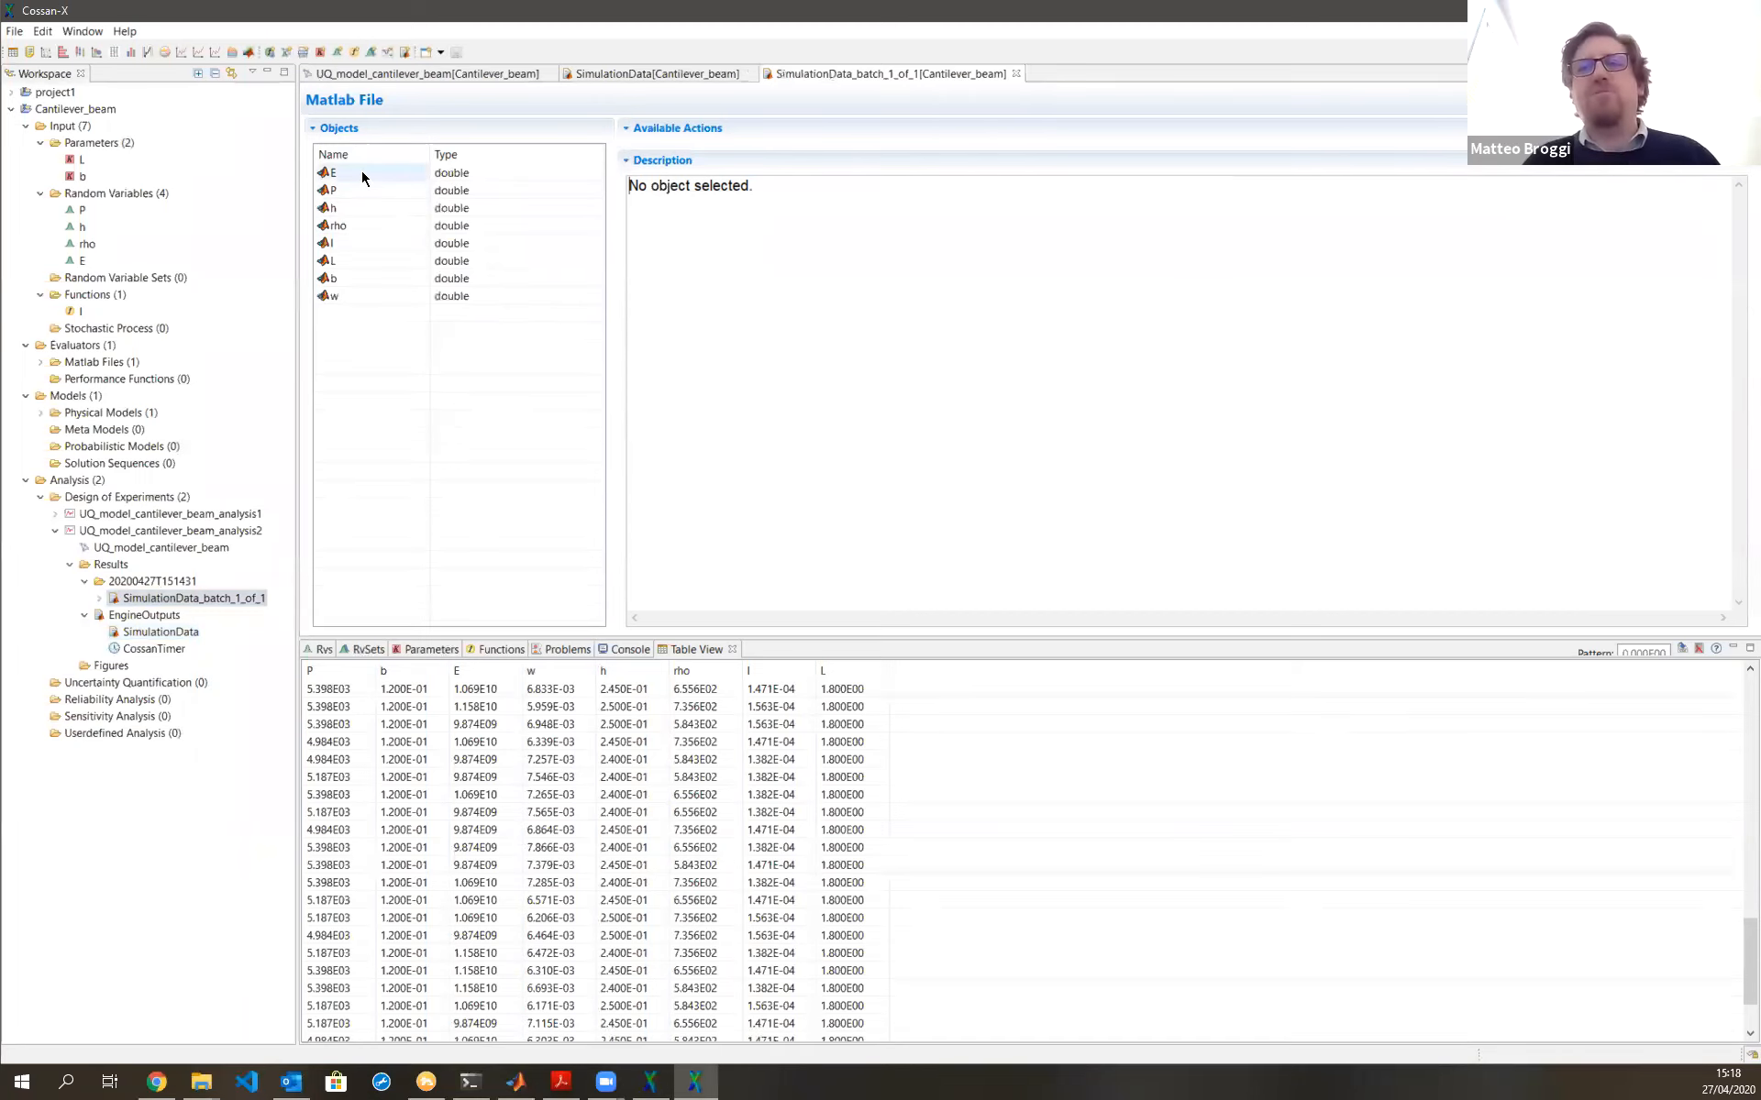
Examine the sampled values of variable E in the SimulationData_batch_1_of_1 results
click(151, 648)
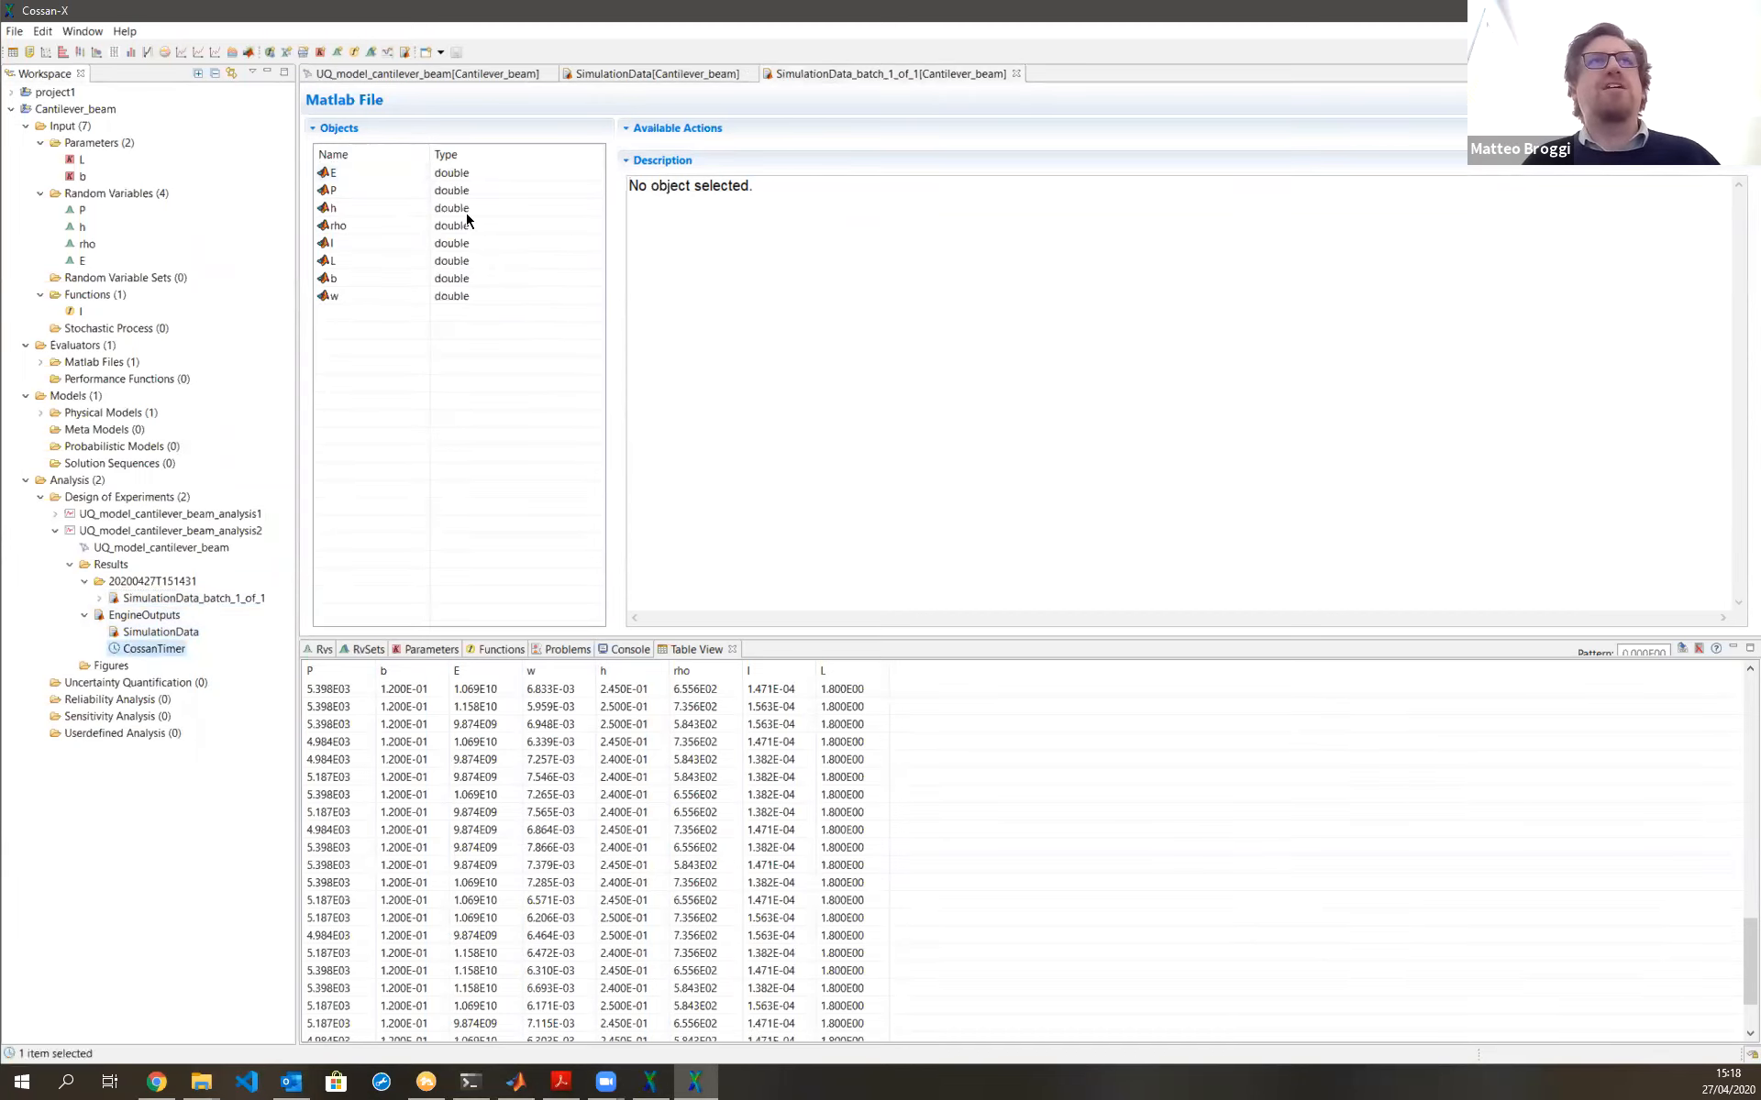
click(655, 75)
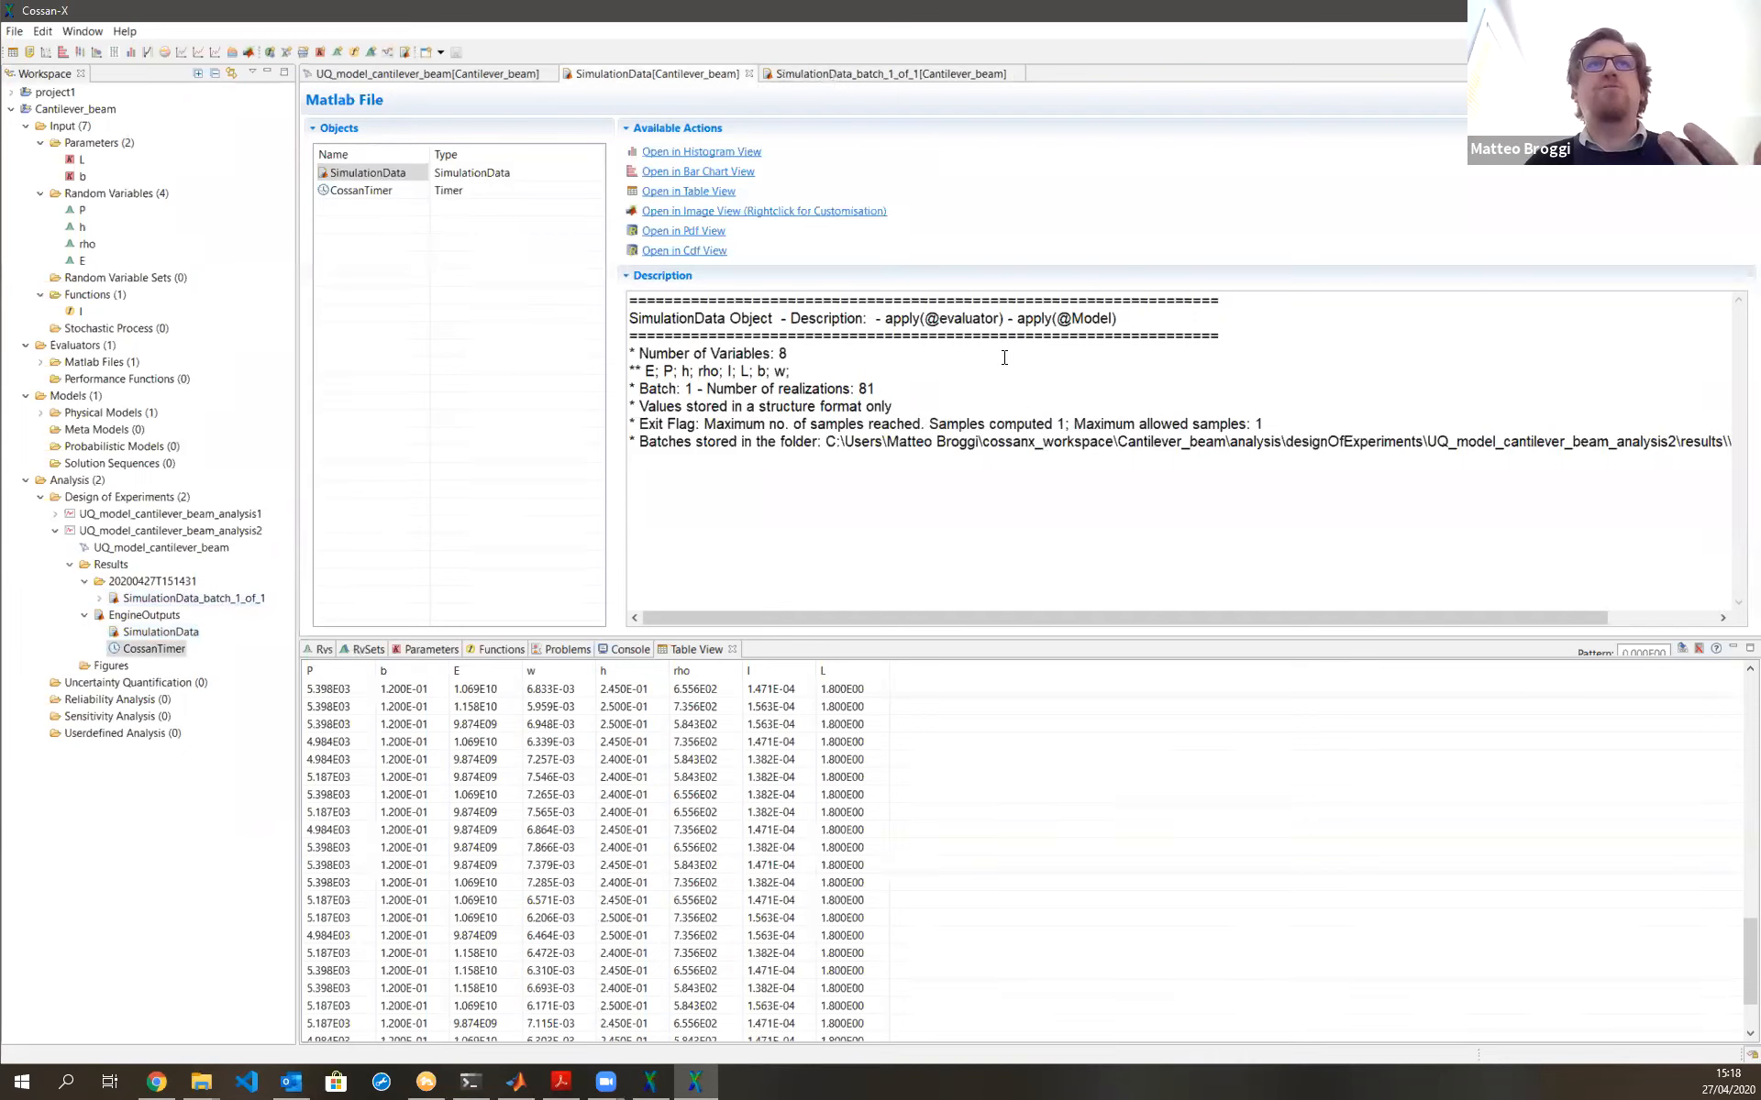
click(897, 79)
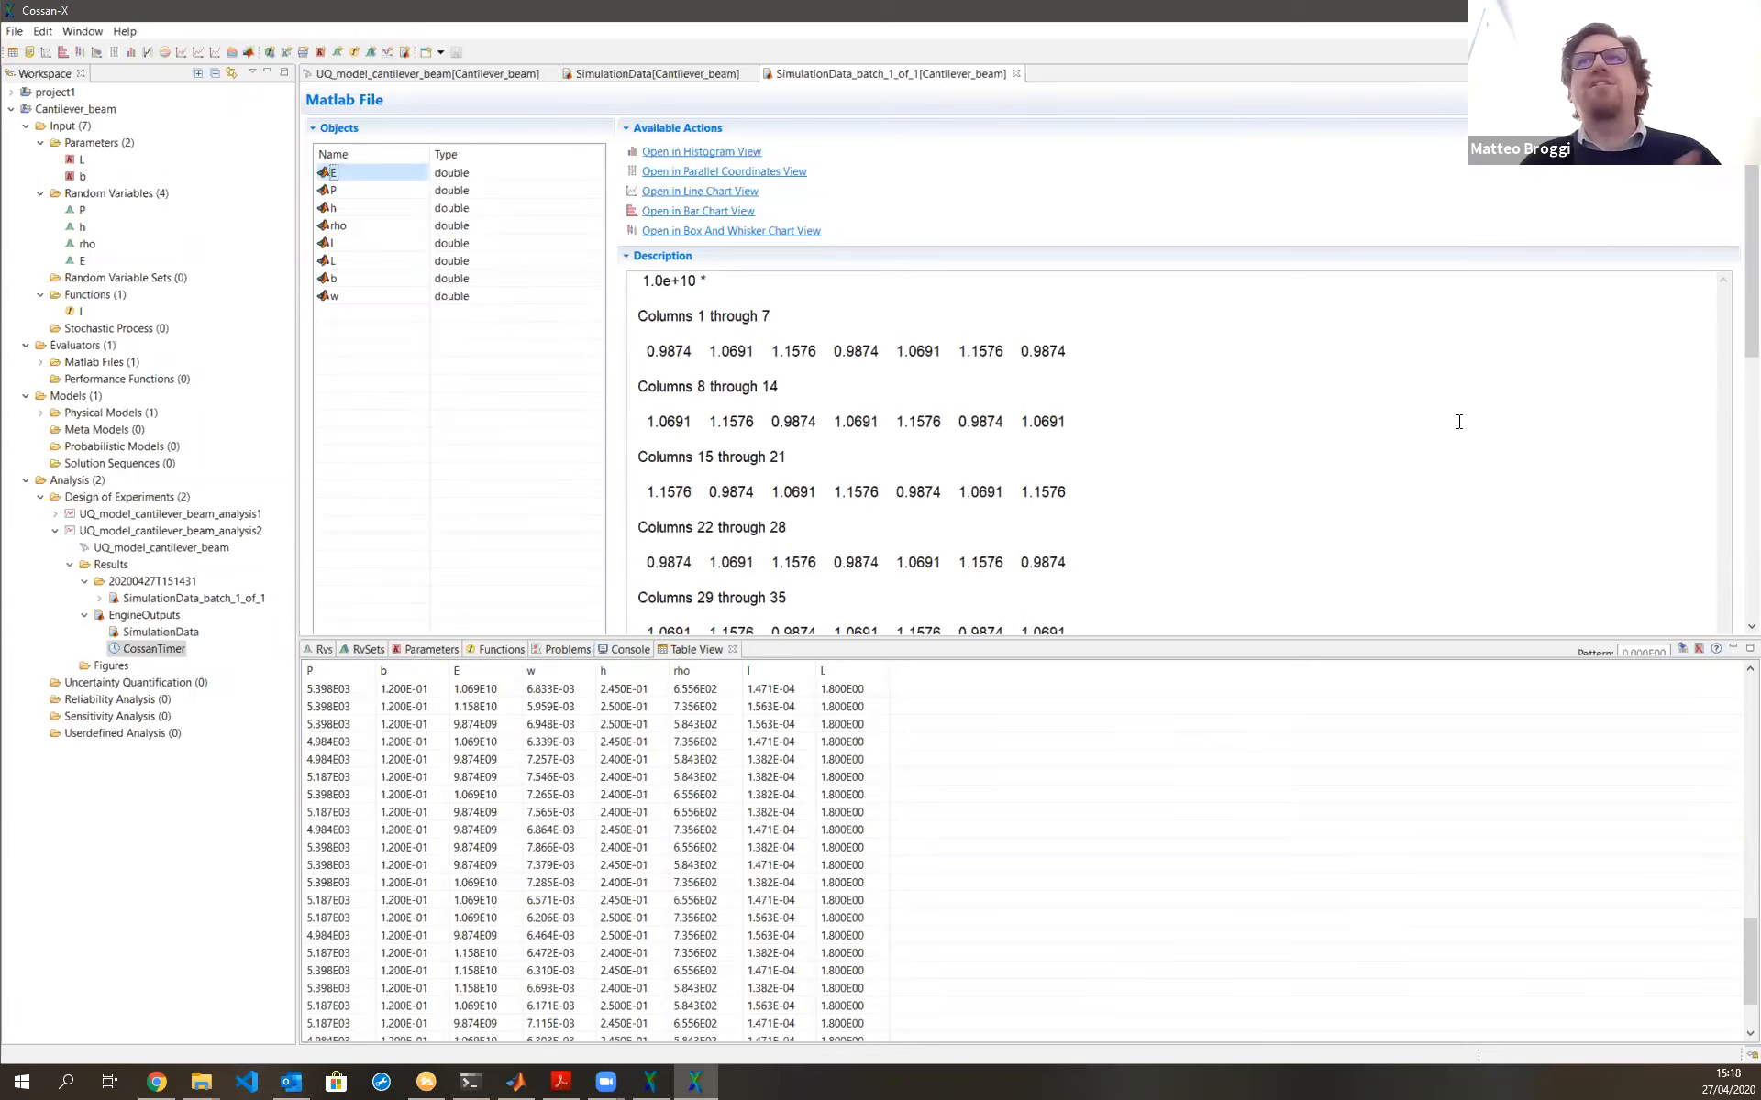
scroll(1733, 440, down, 3)
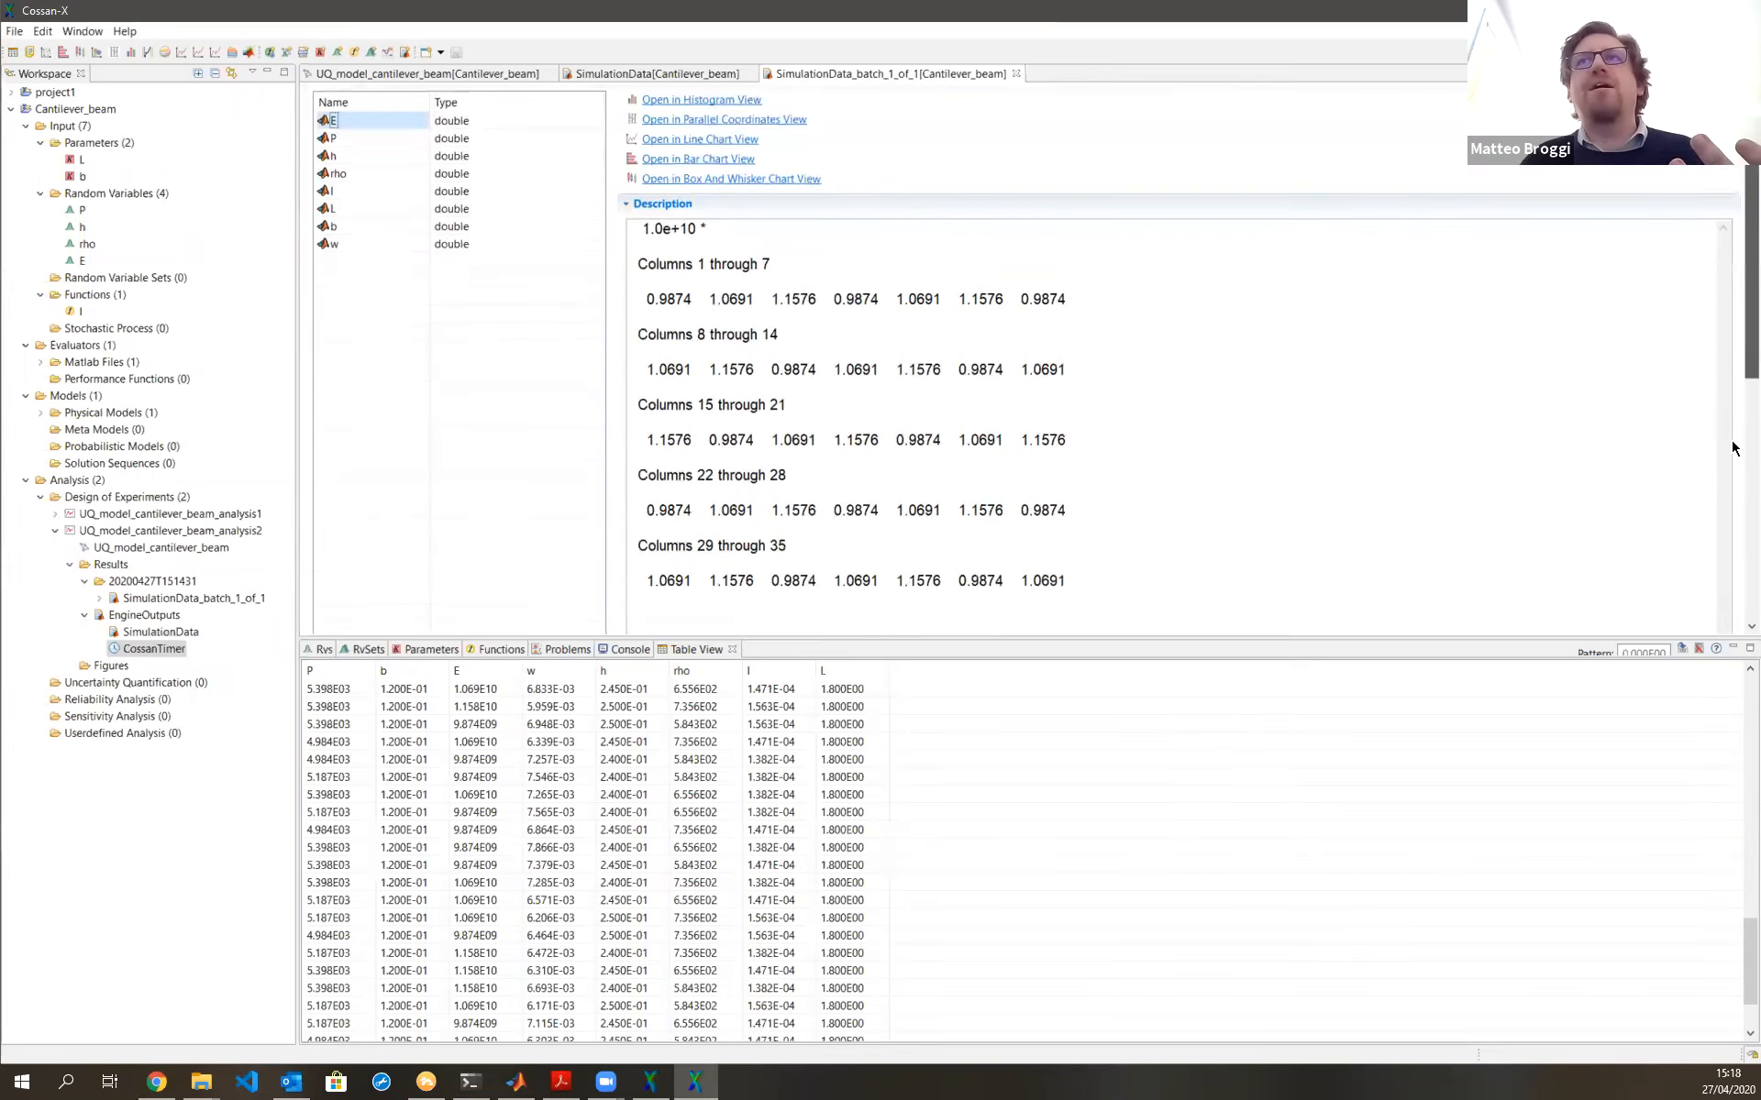
scroll(1733, 568, down, 4)
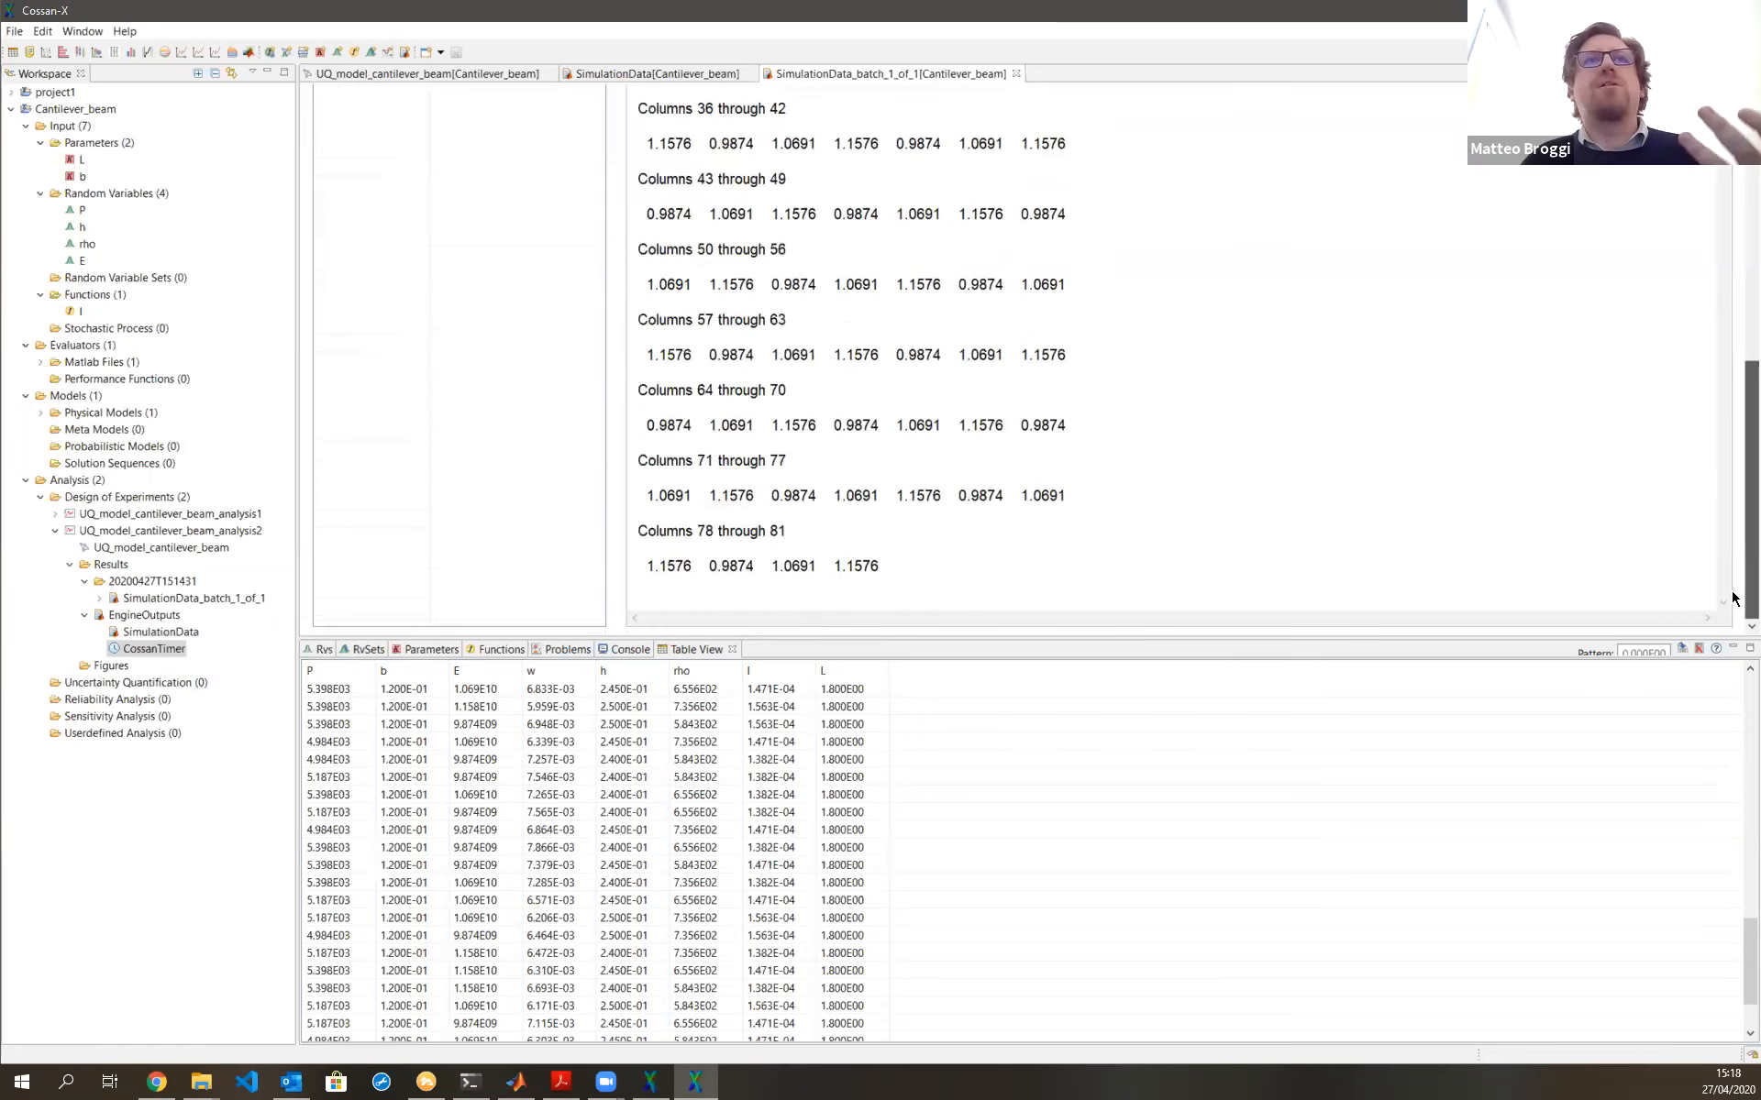
scroll(1733, 325, up, 8)
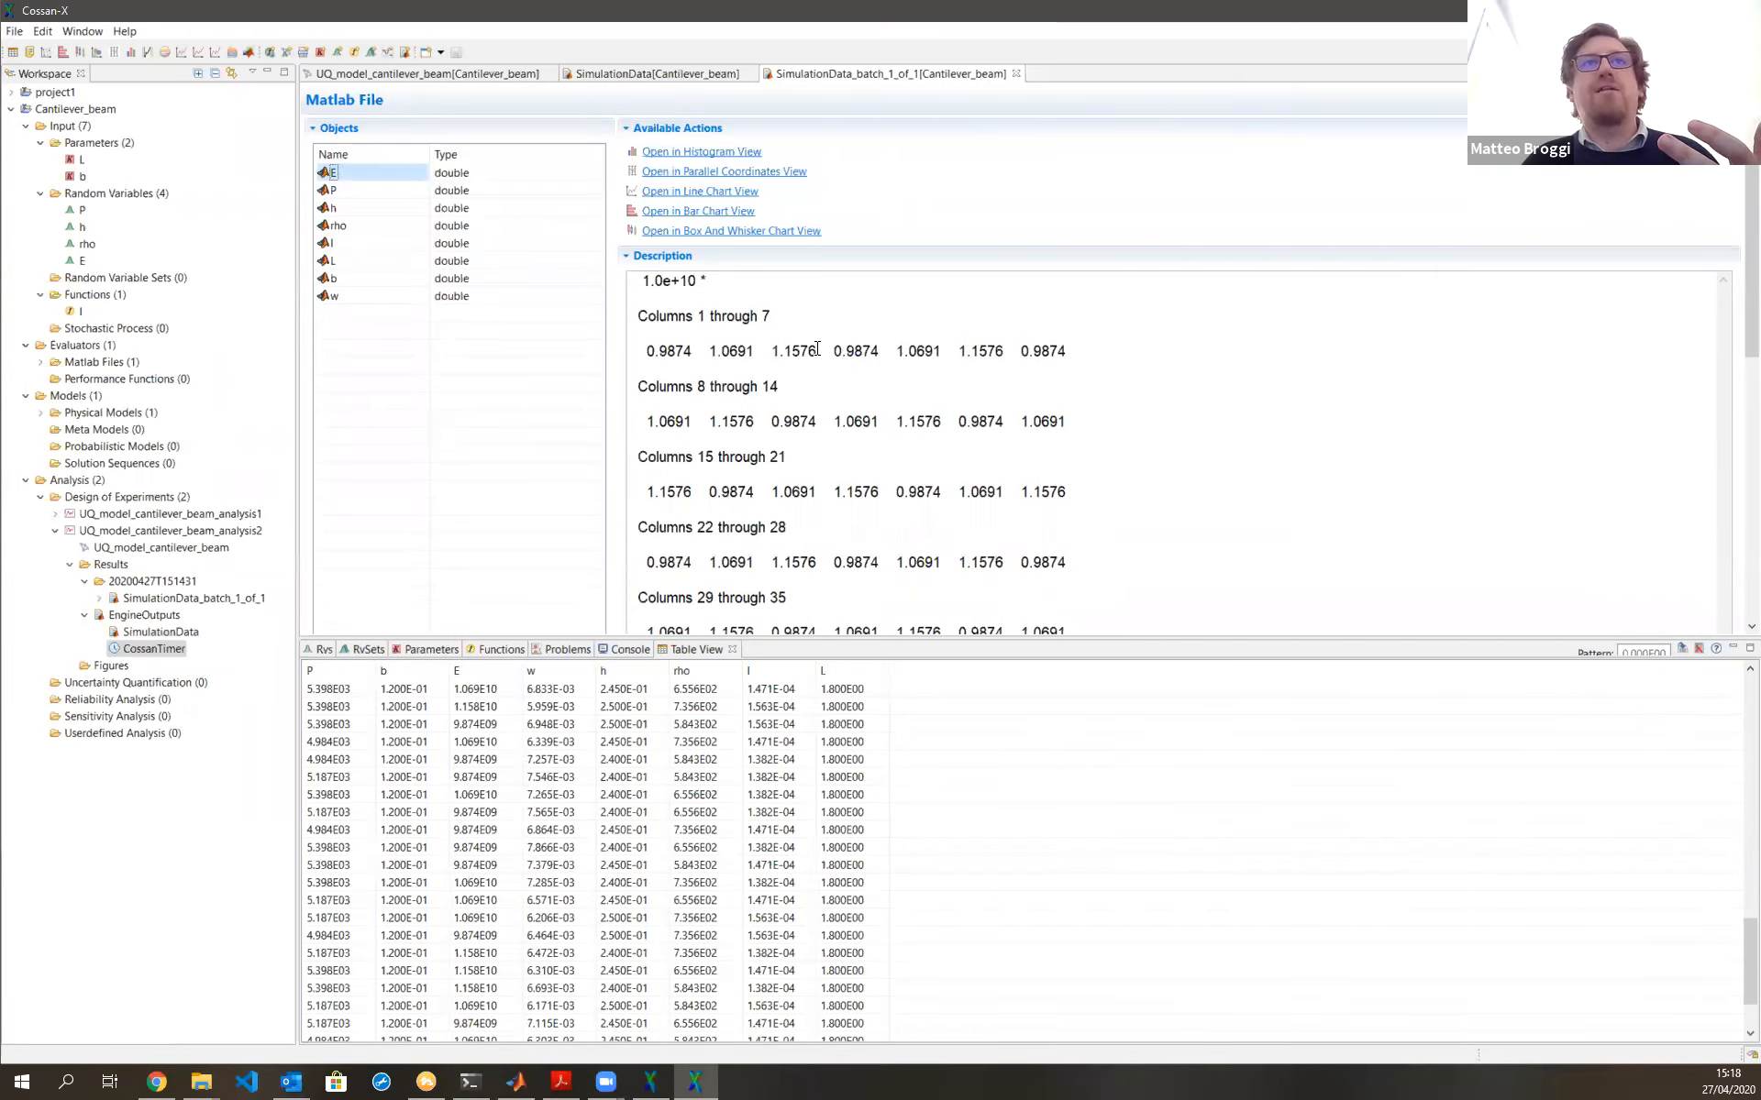
Open variable P from the batch results and view the values of P and rho
double_click(337, 190)
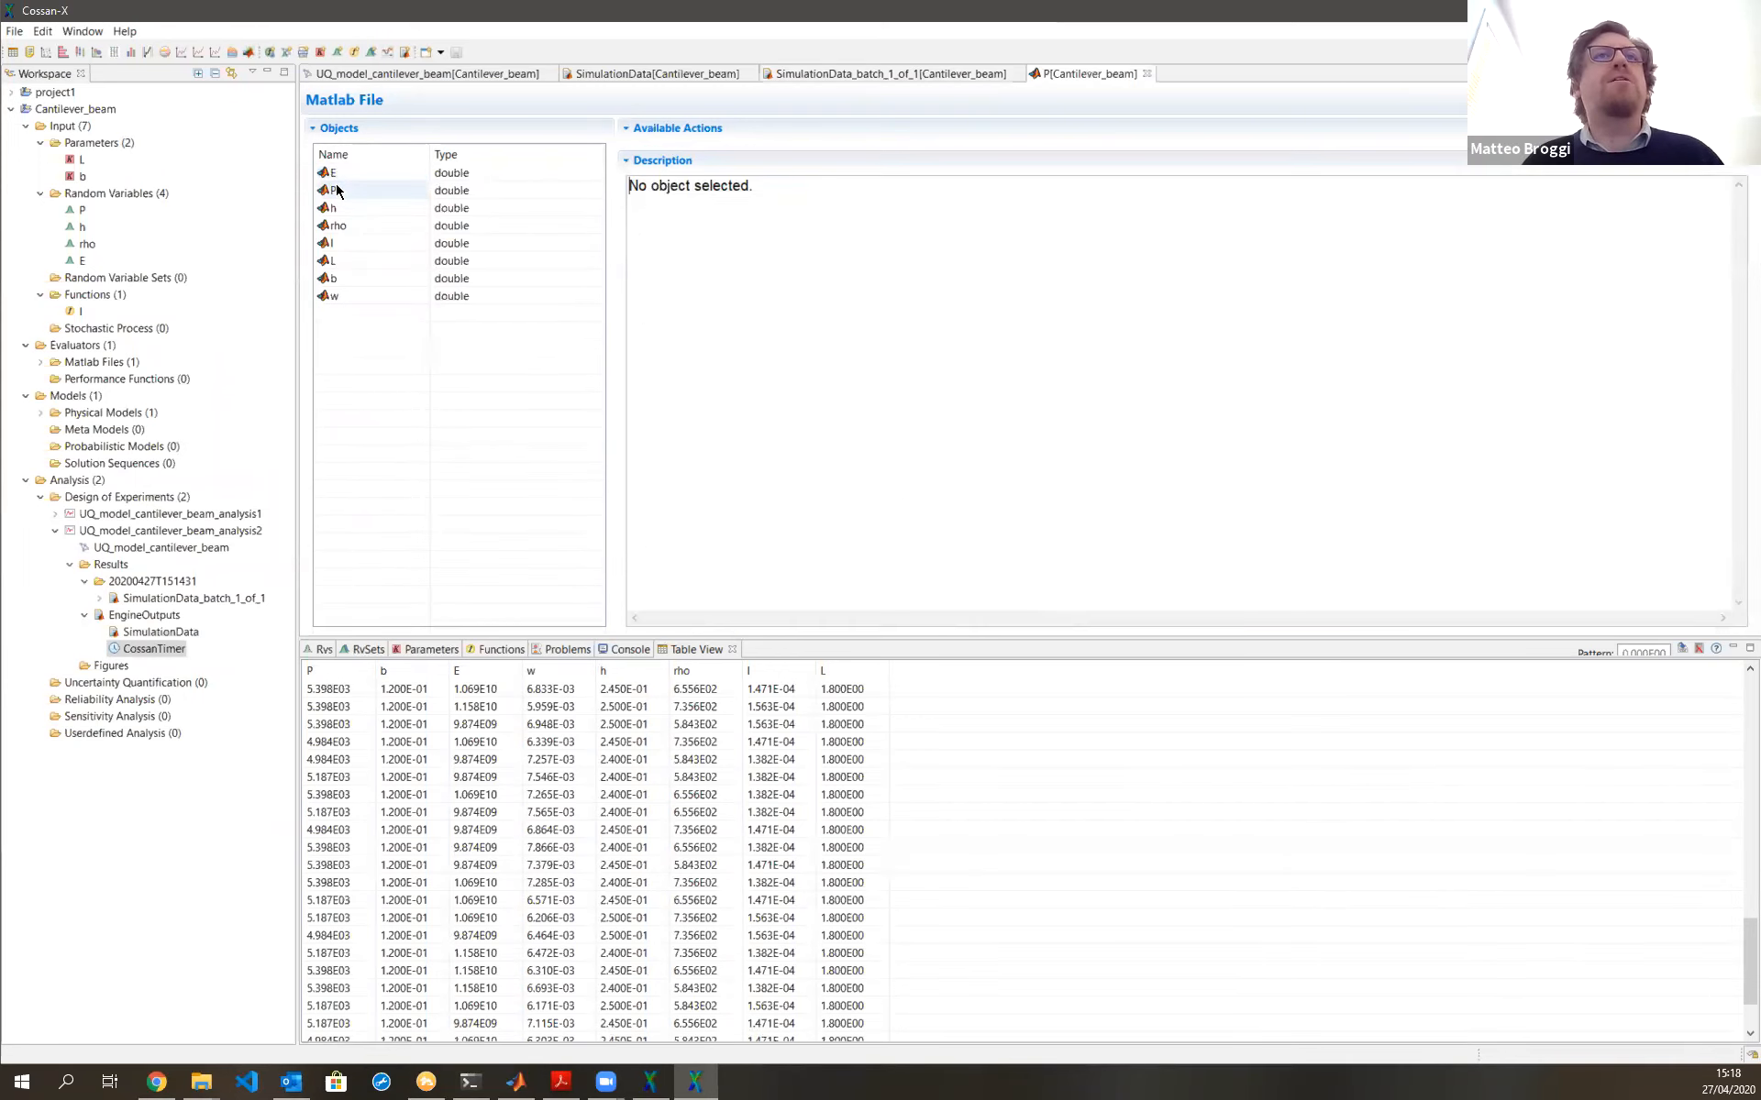
click(337, 191)
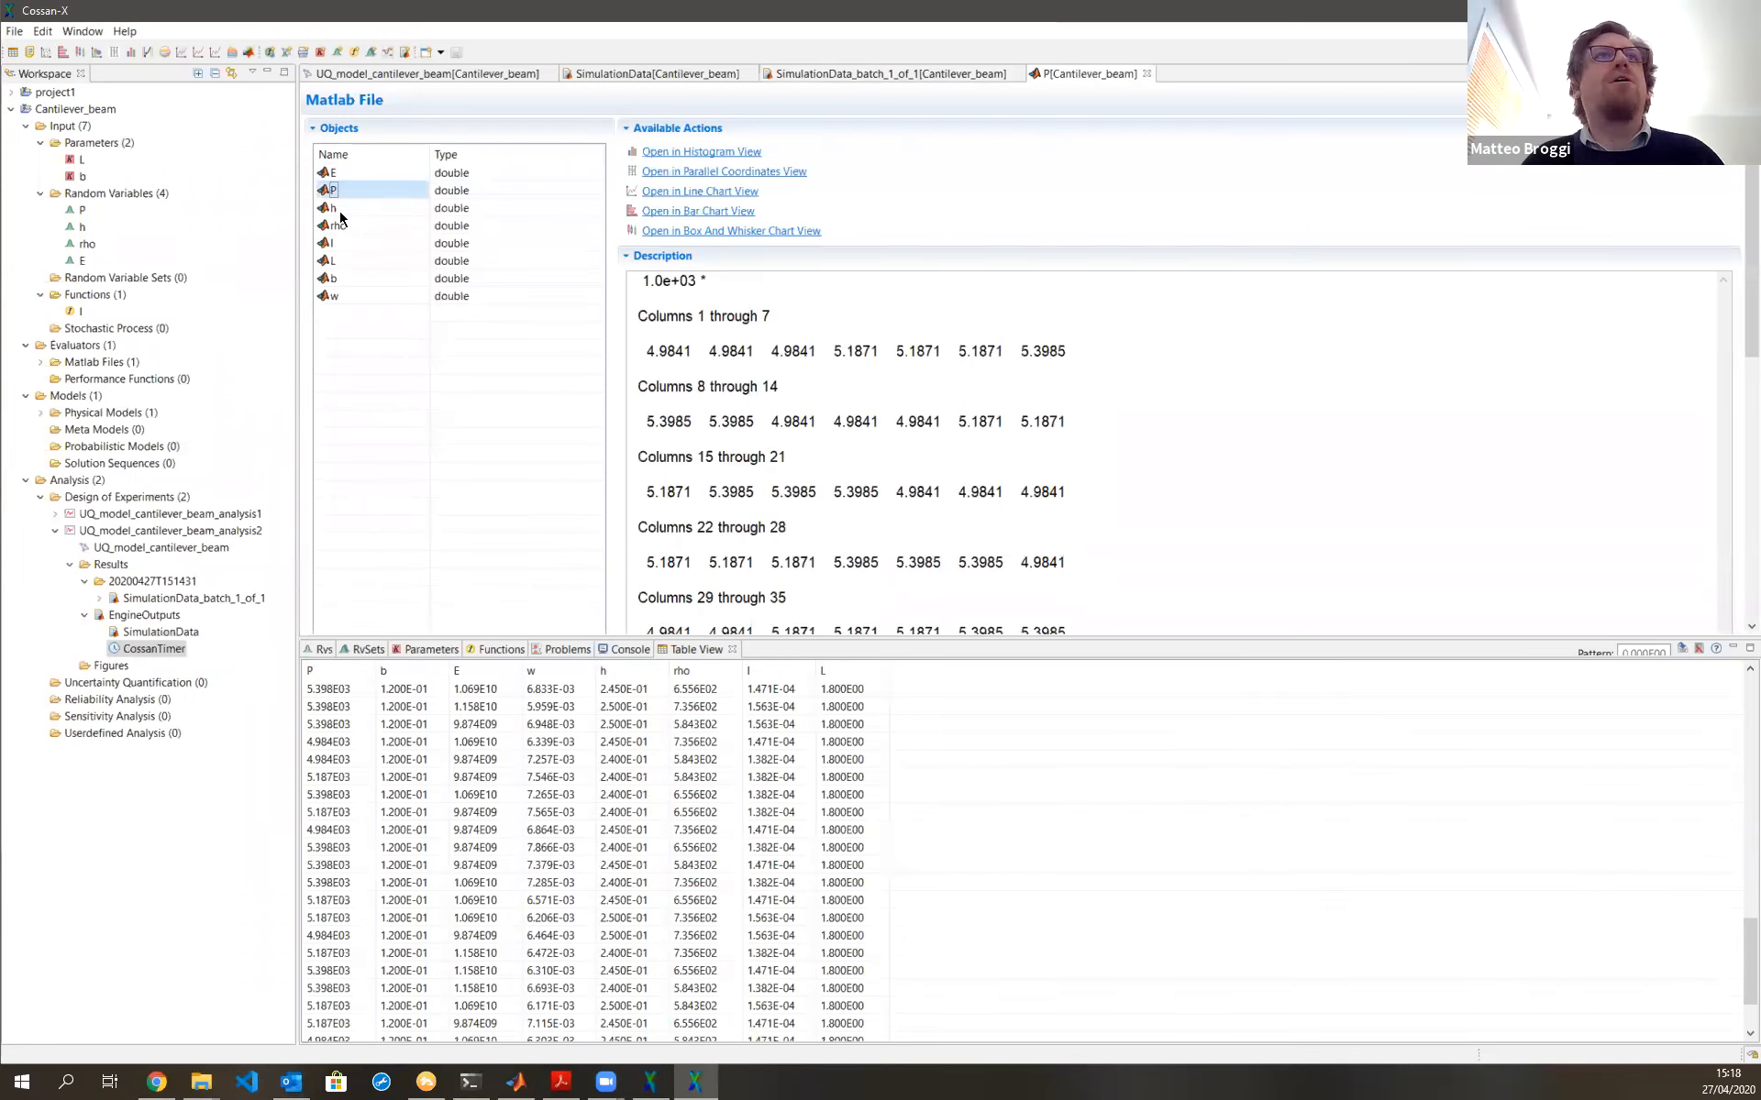
click(349, 227)
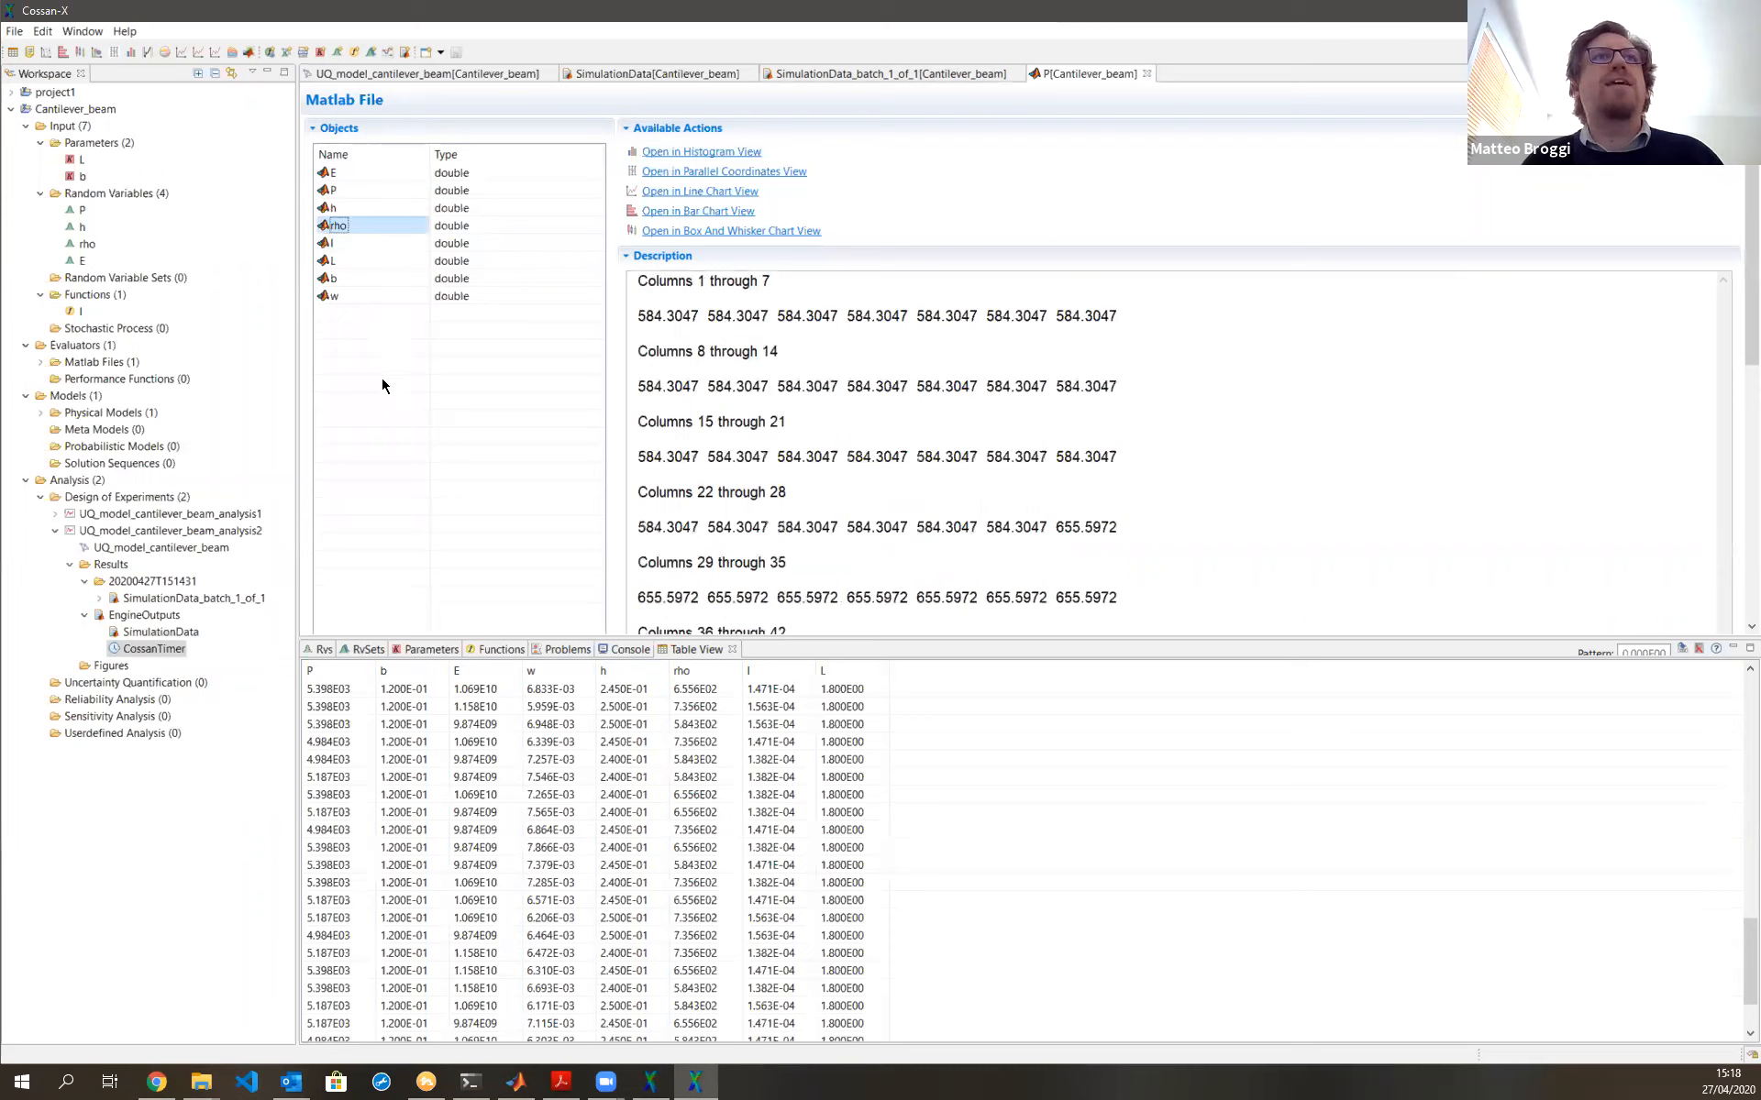
Show variables E and w together in a scatter view
click(365, 177)
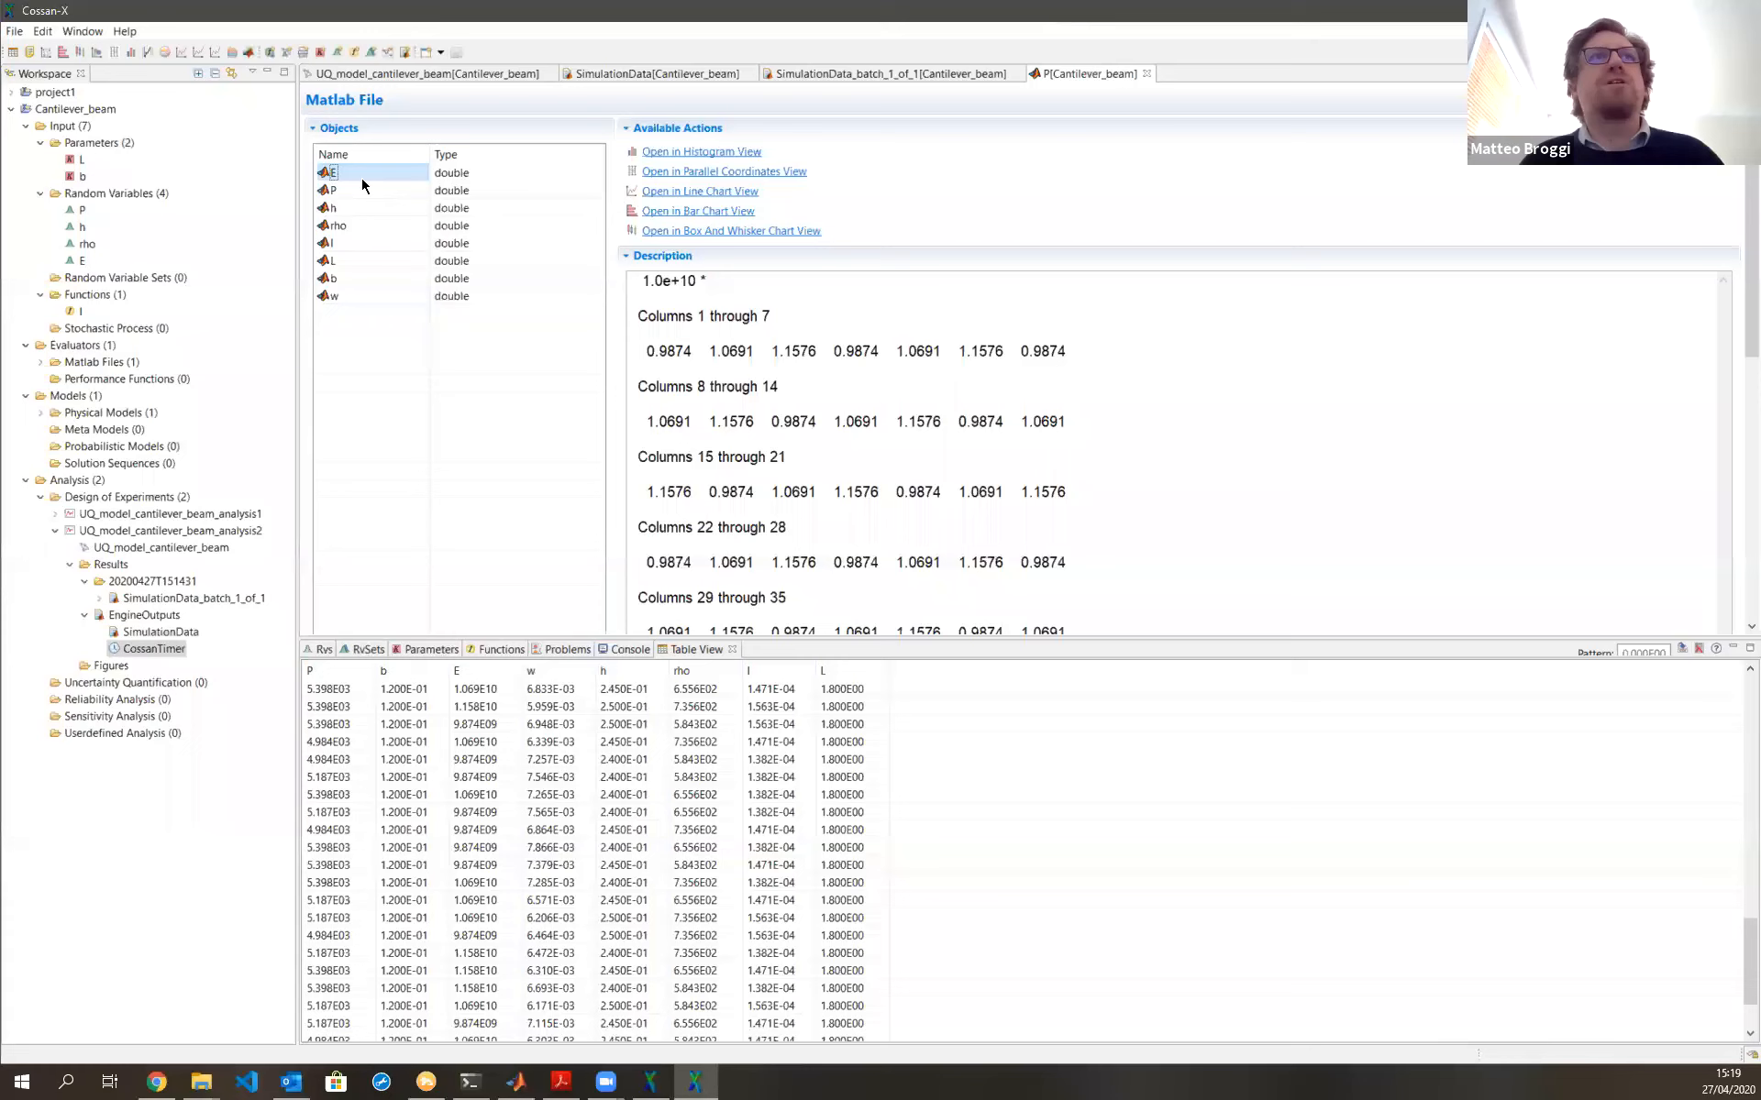
shift+click(356, 295)
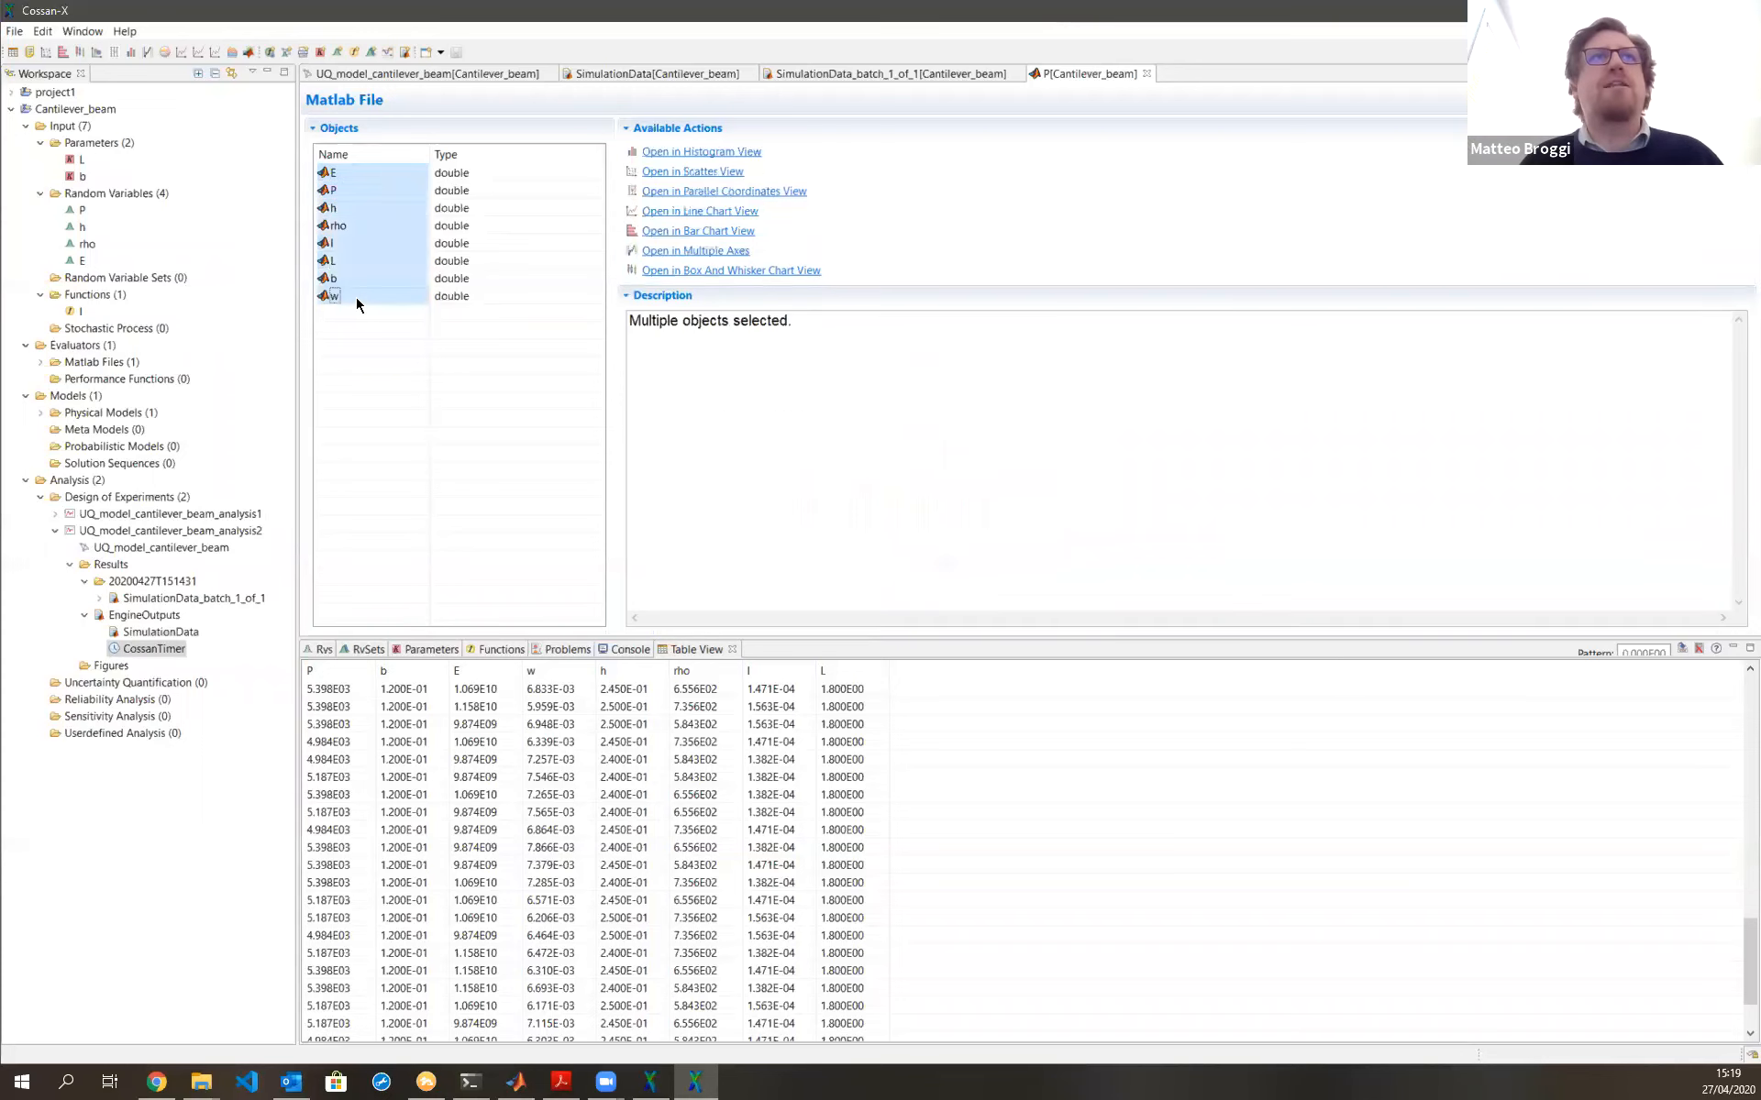
click(373, 178)
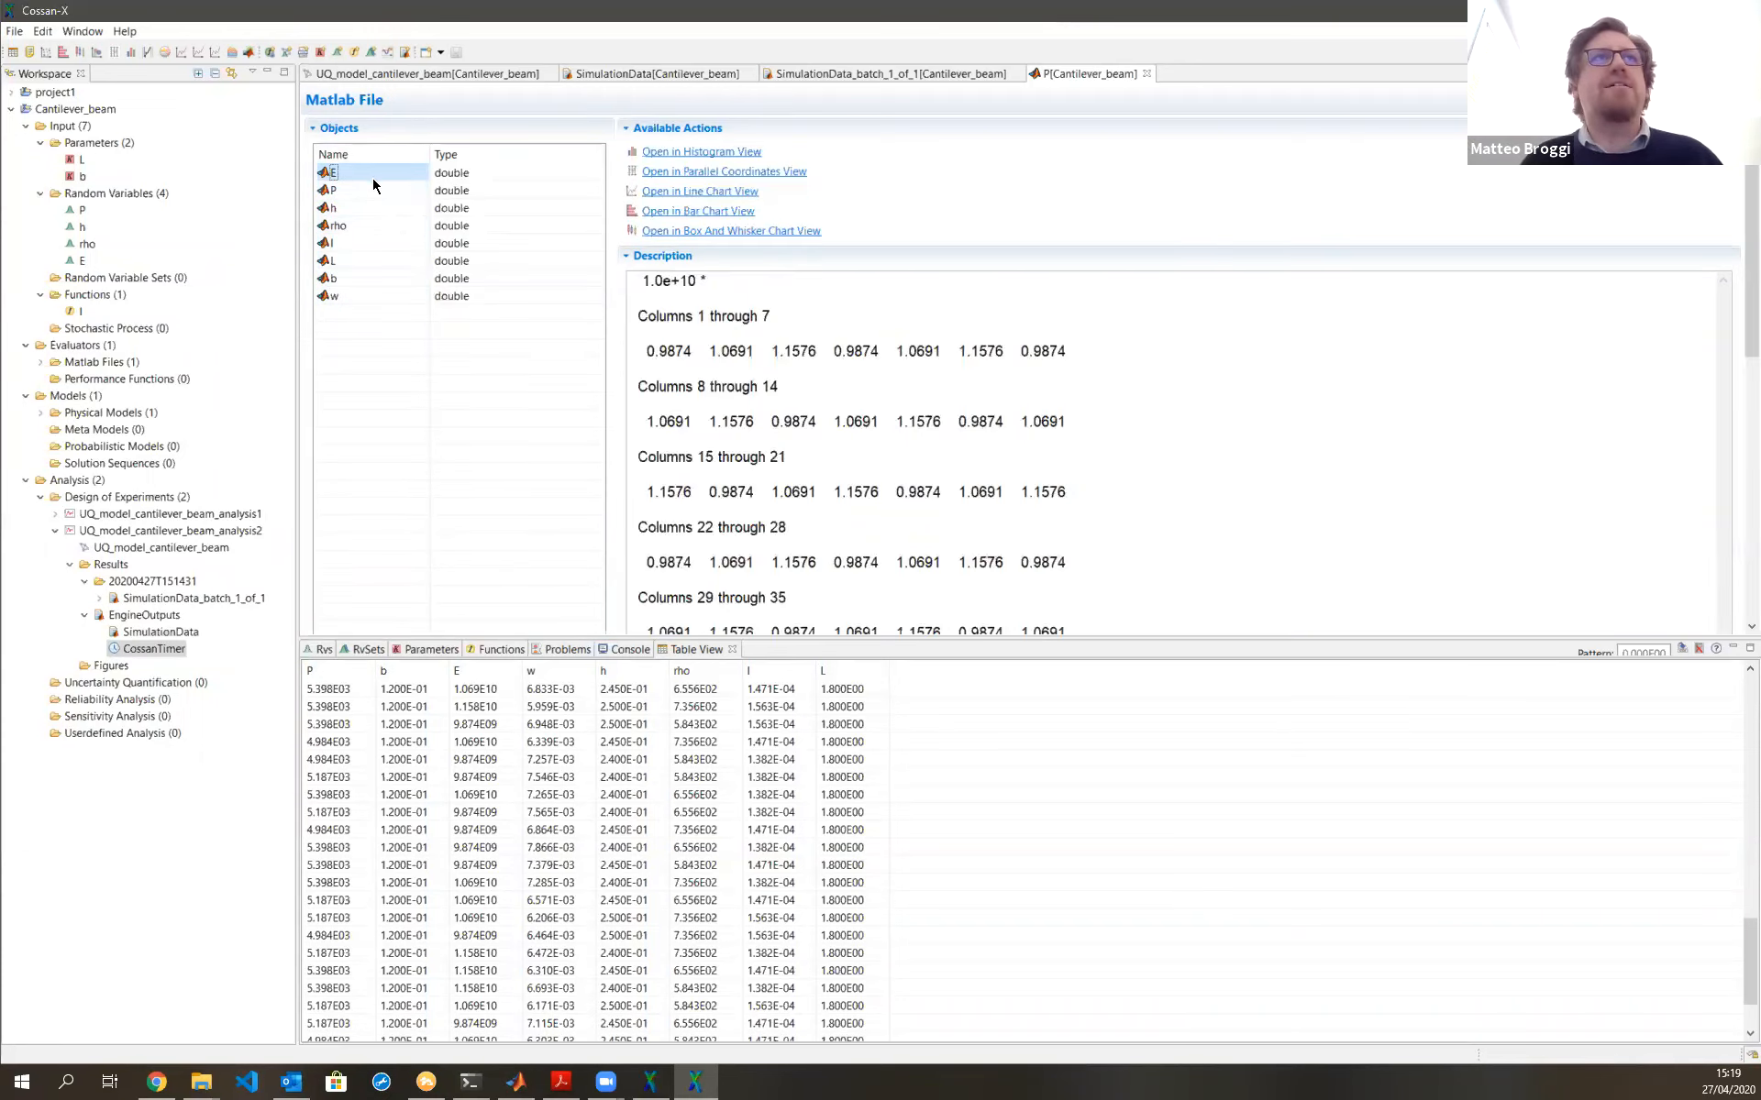
ctrl+click(342, 297)
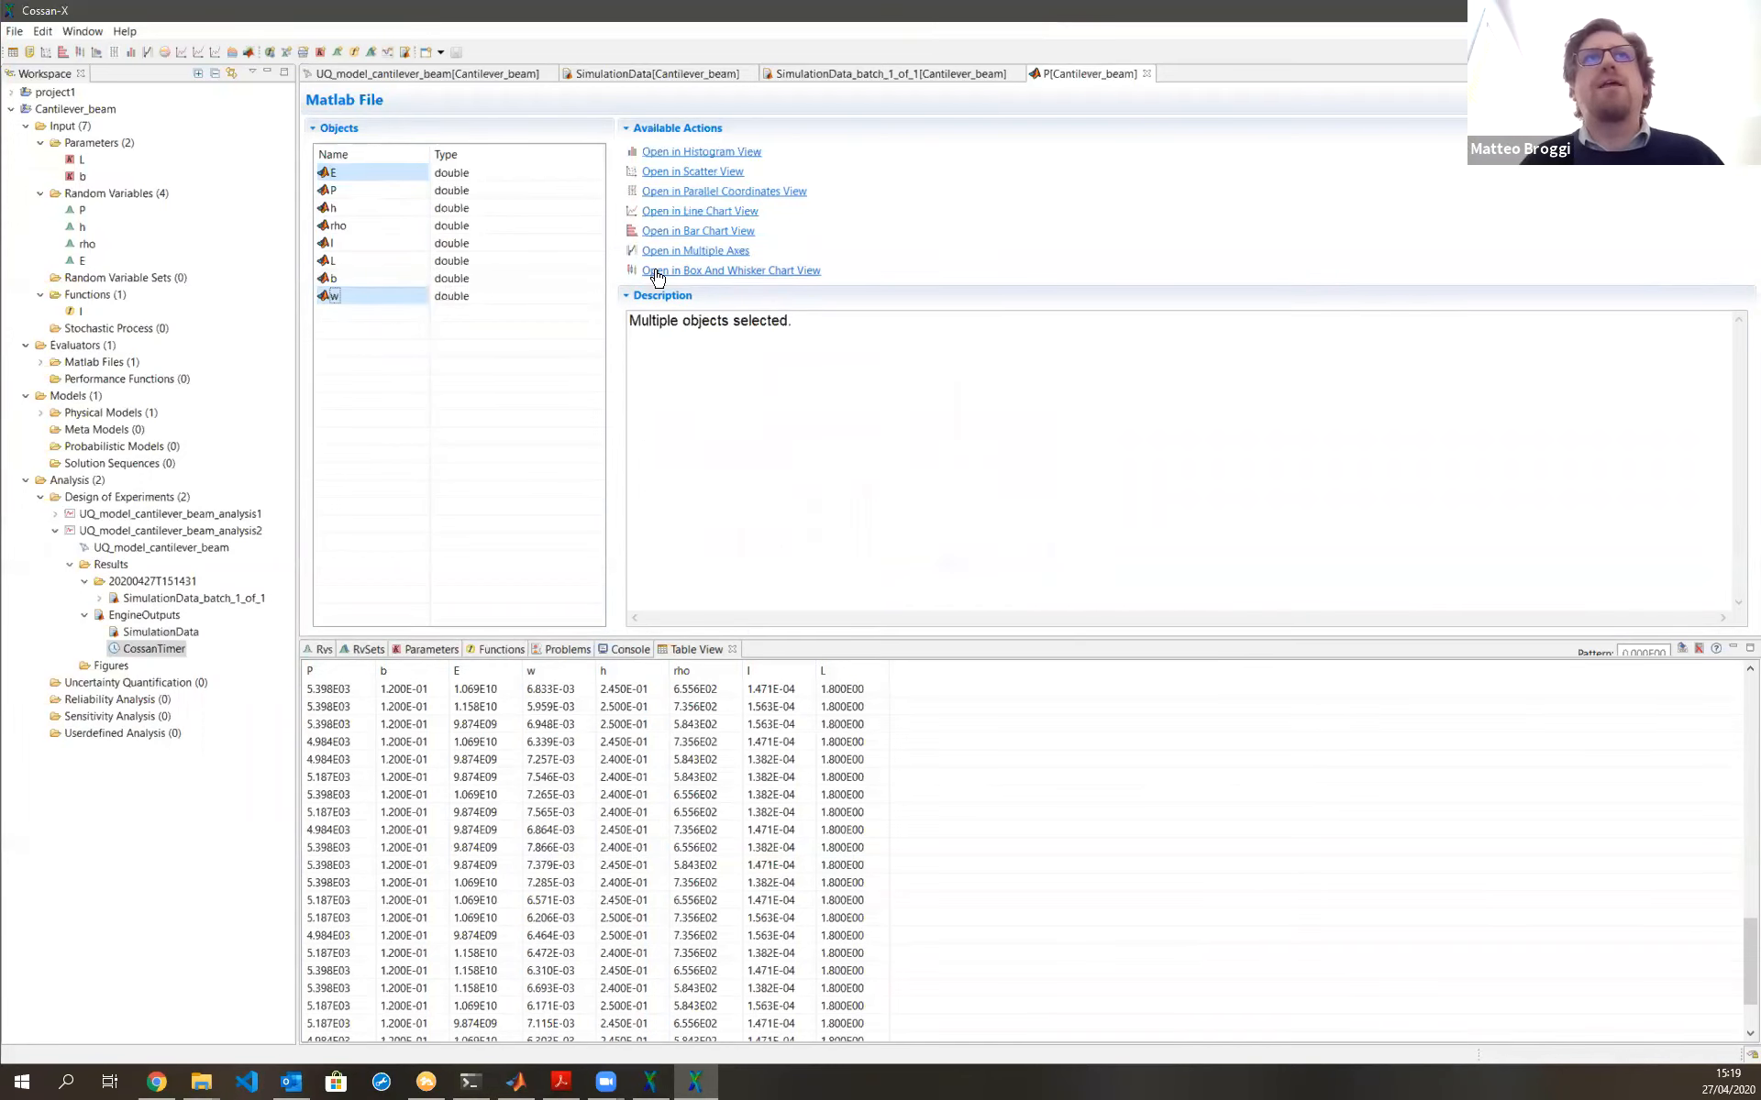
click(711, 173)
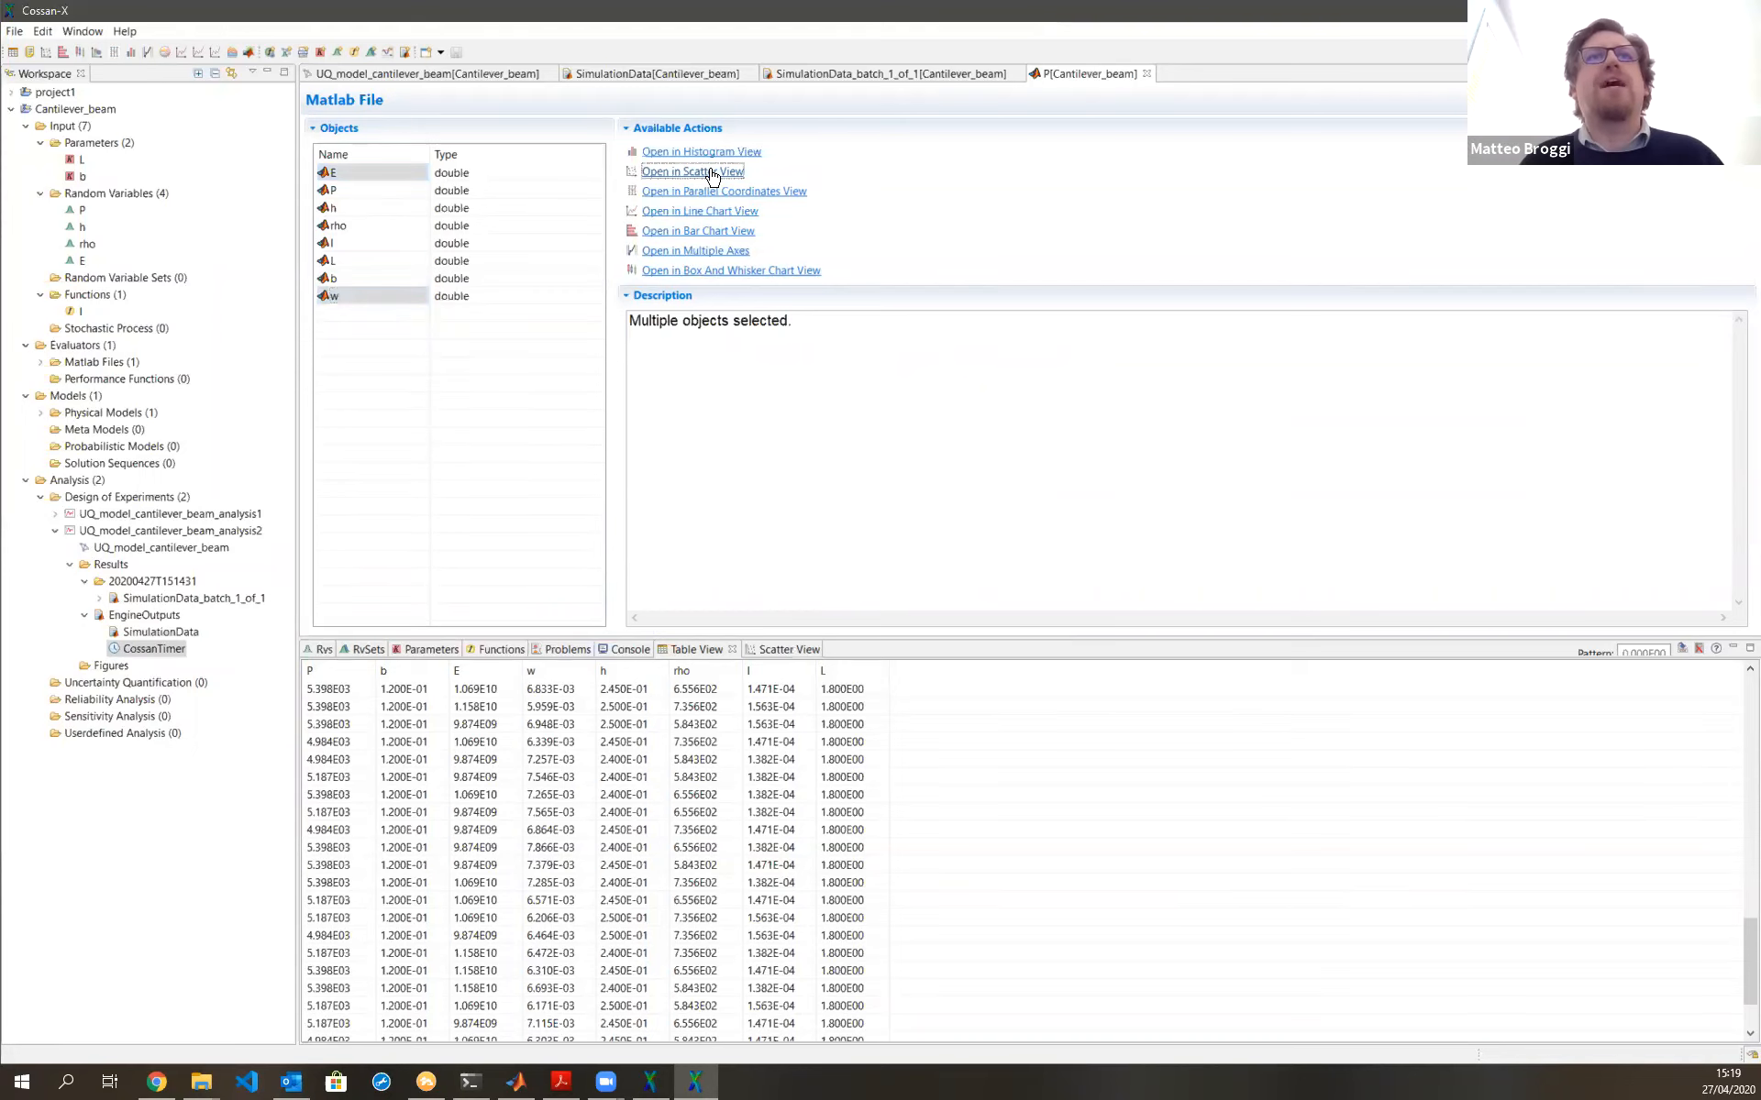
click(766, 651)
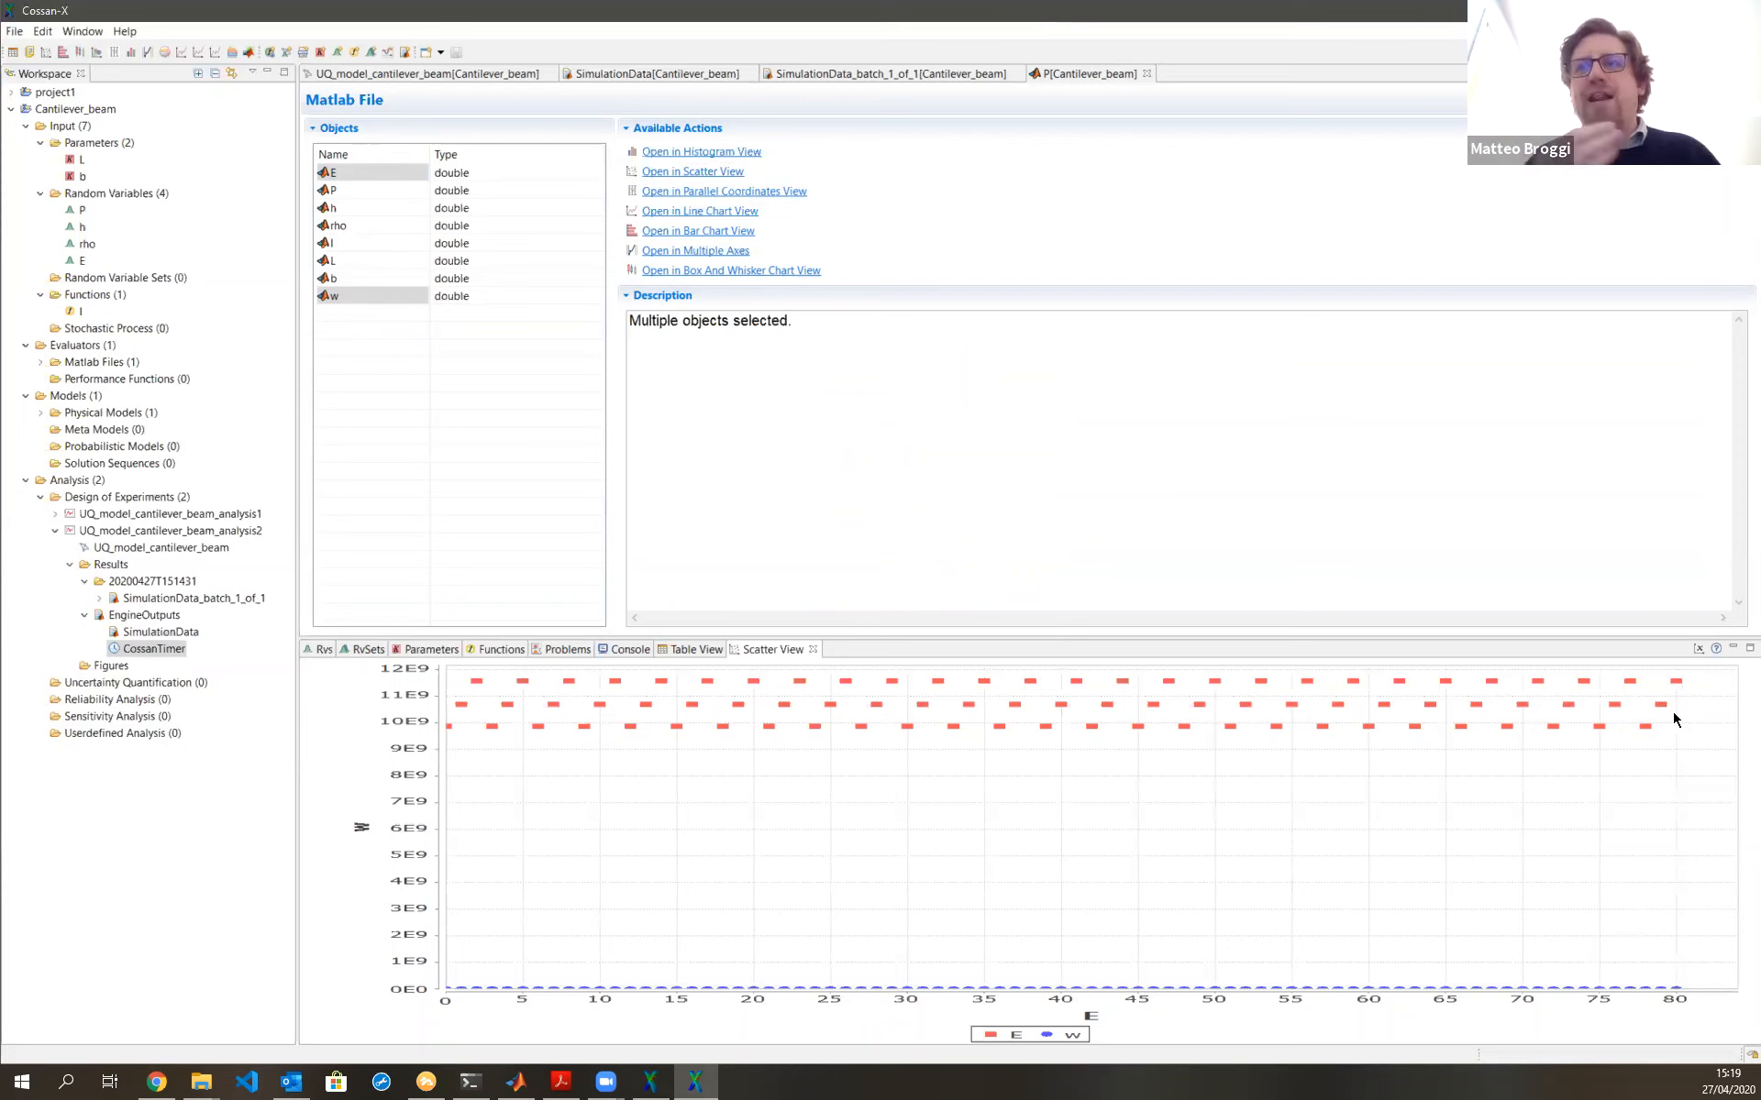
Set E as the x-axis variable of the scatter plot, and close the scatter view
click(1698, 648)
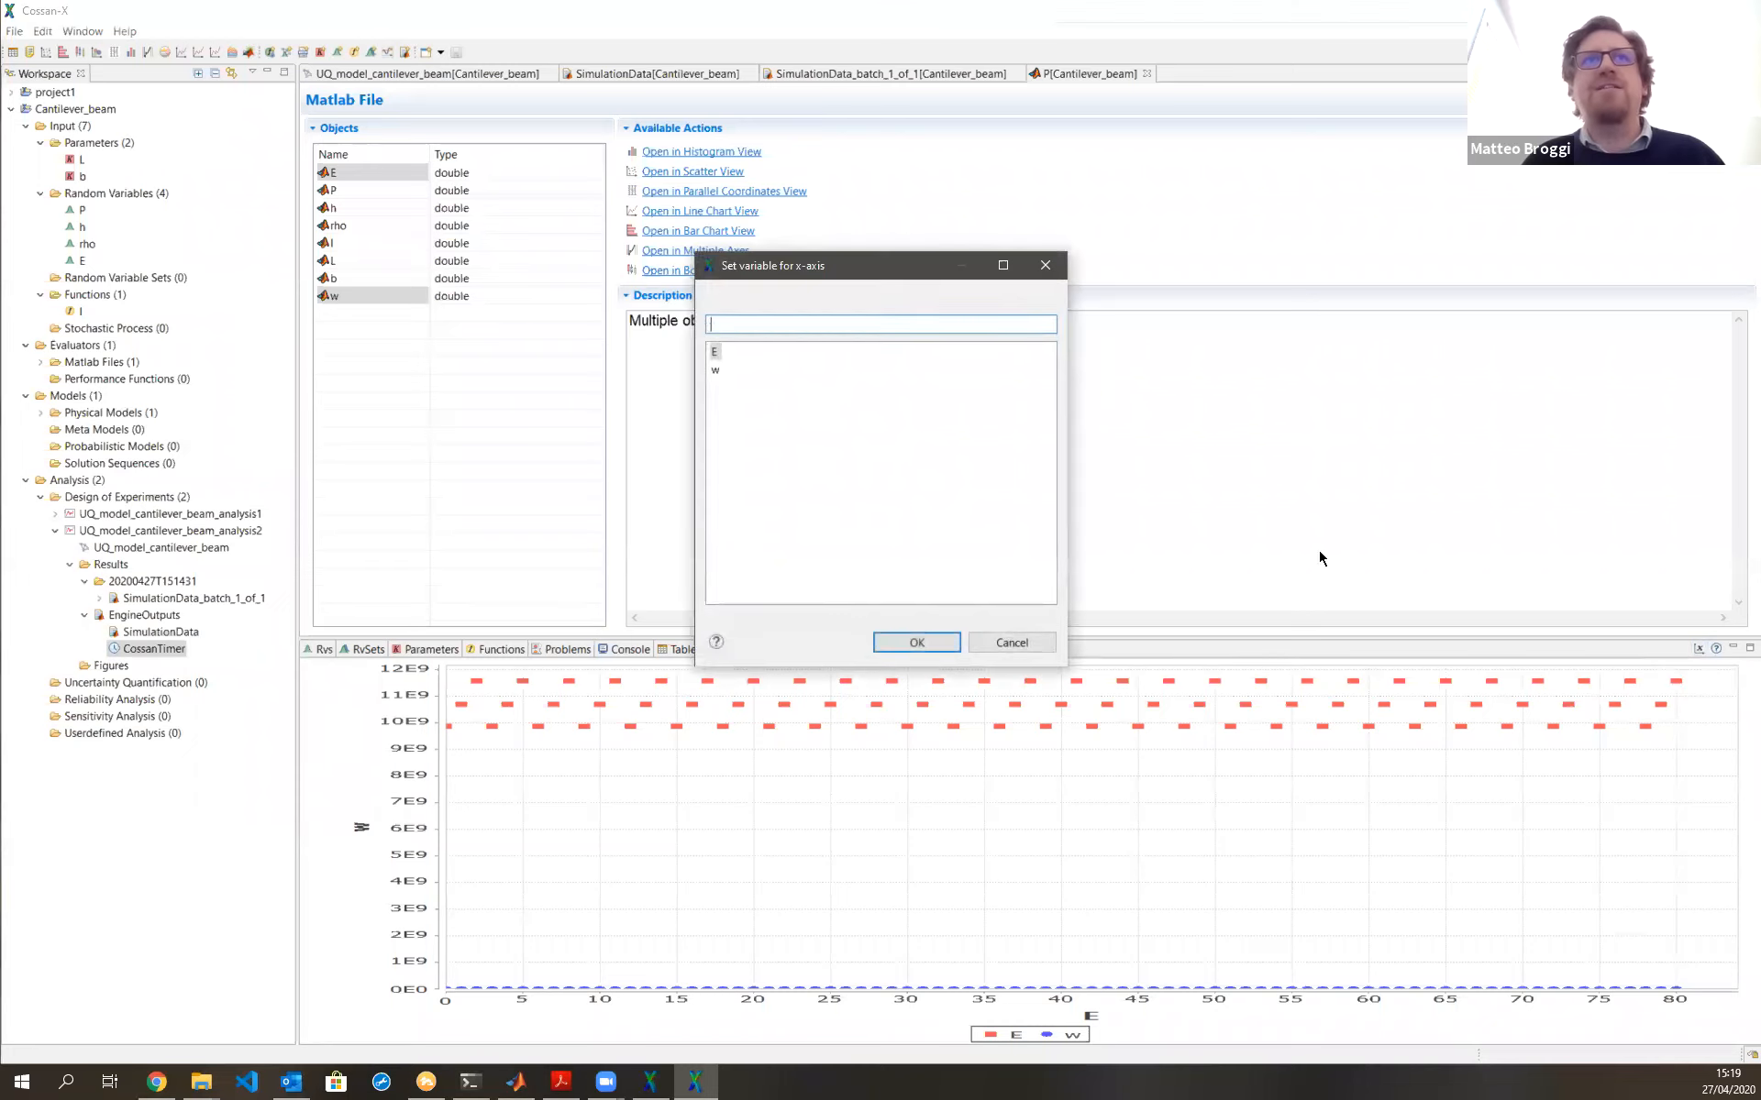
click(906, 648)
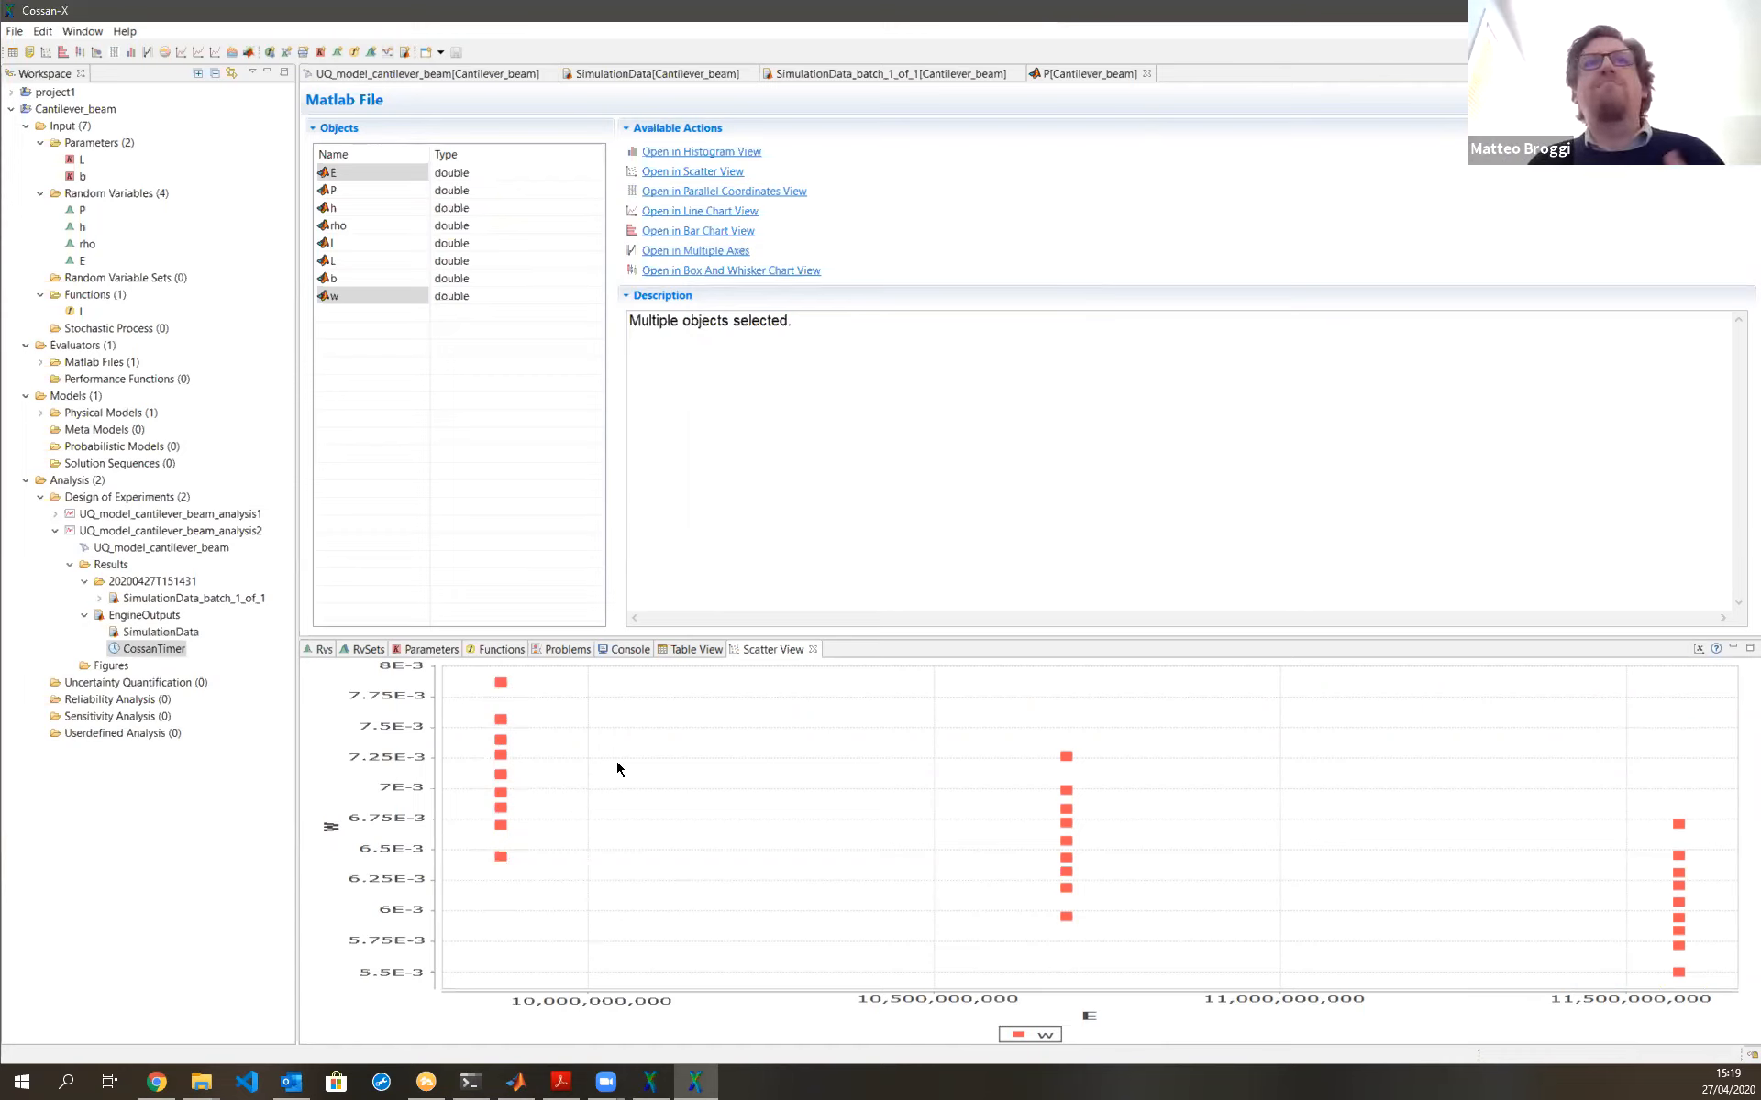
click(812, 650)
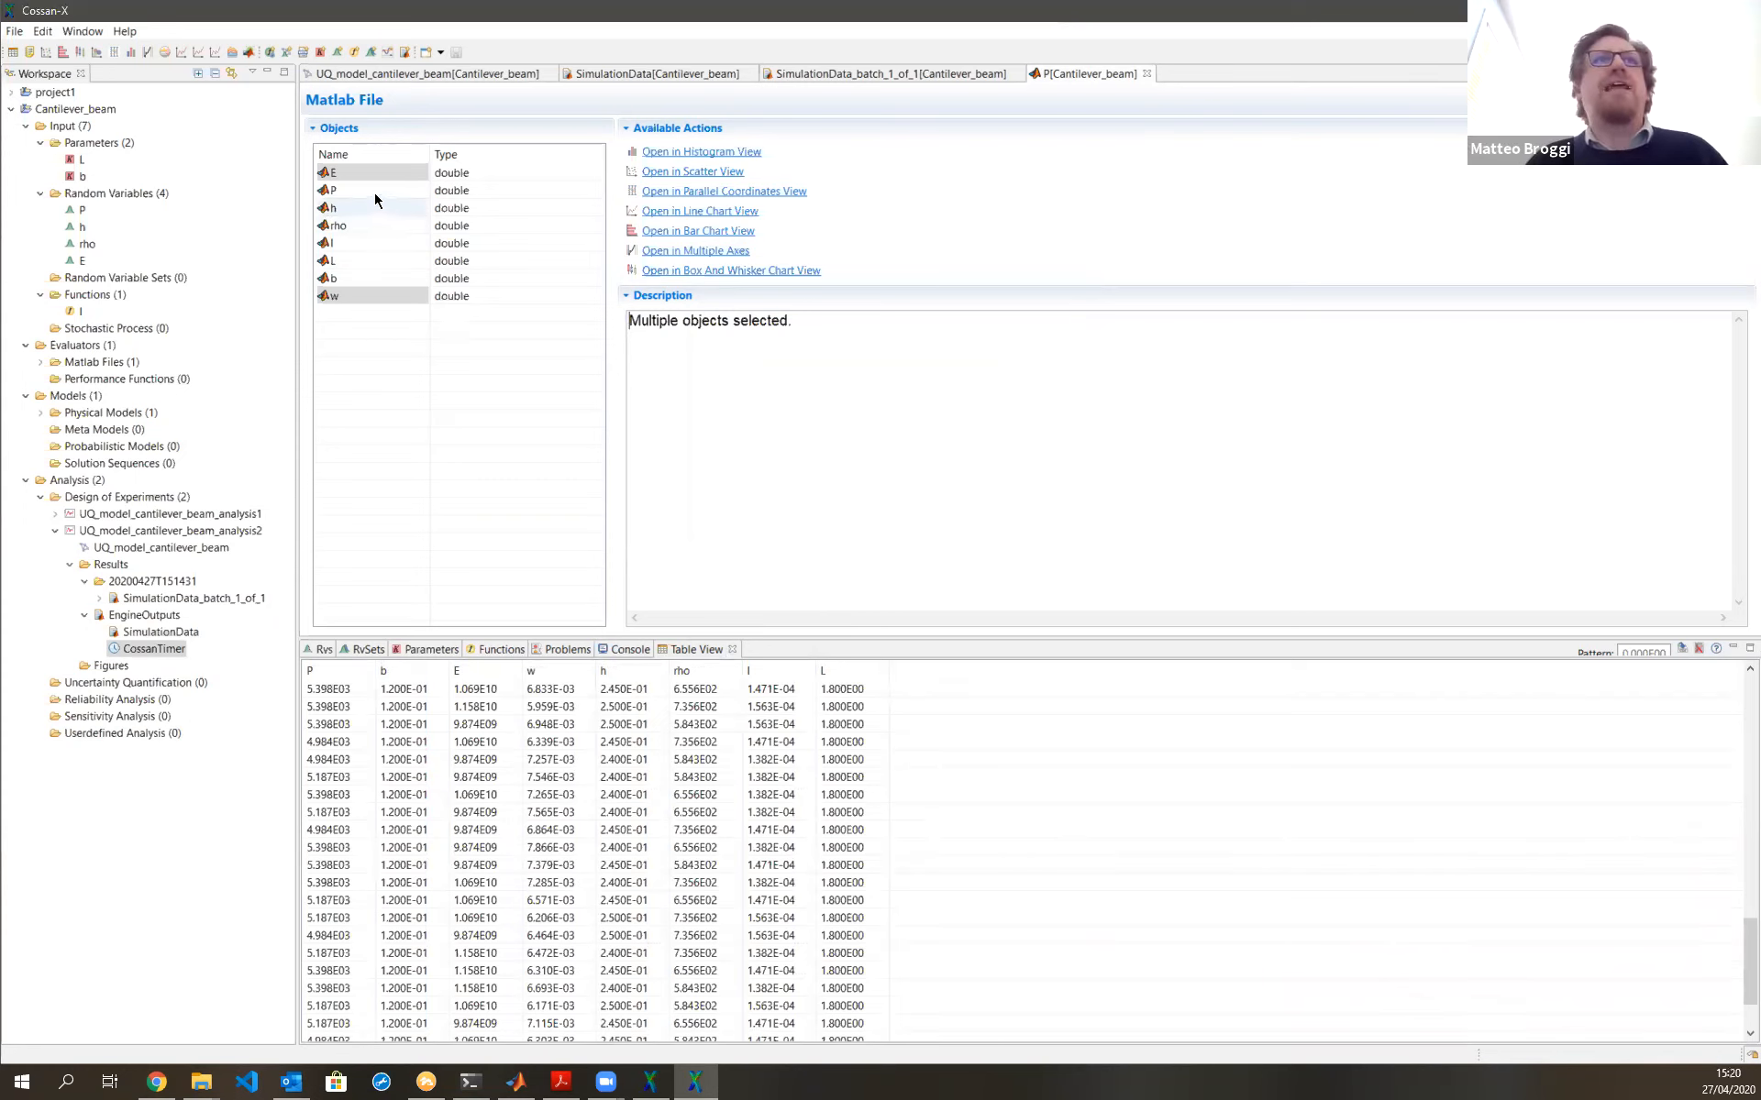
click(388, 177)
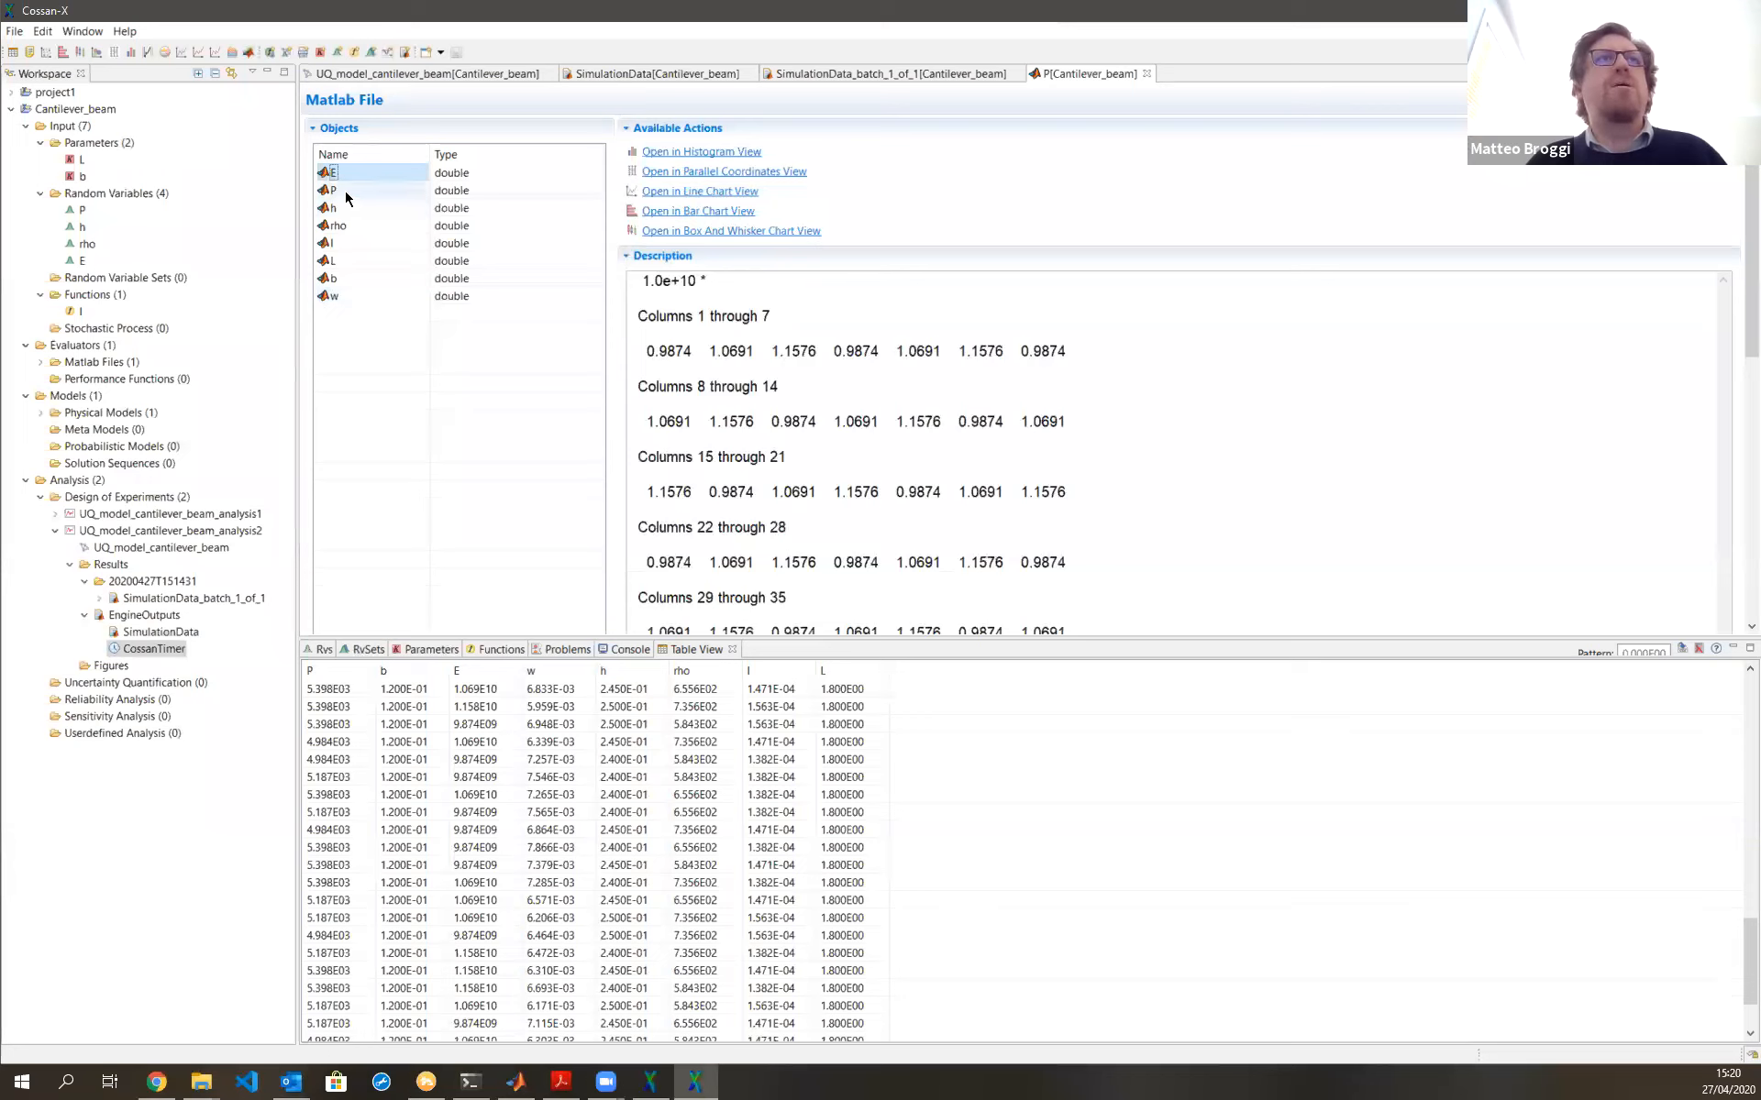
ctrl+click(354, 190)
ctrl+click(335, 226)
ctrl+click(359, 279)
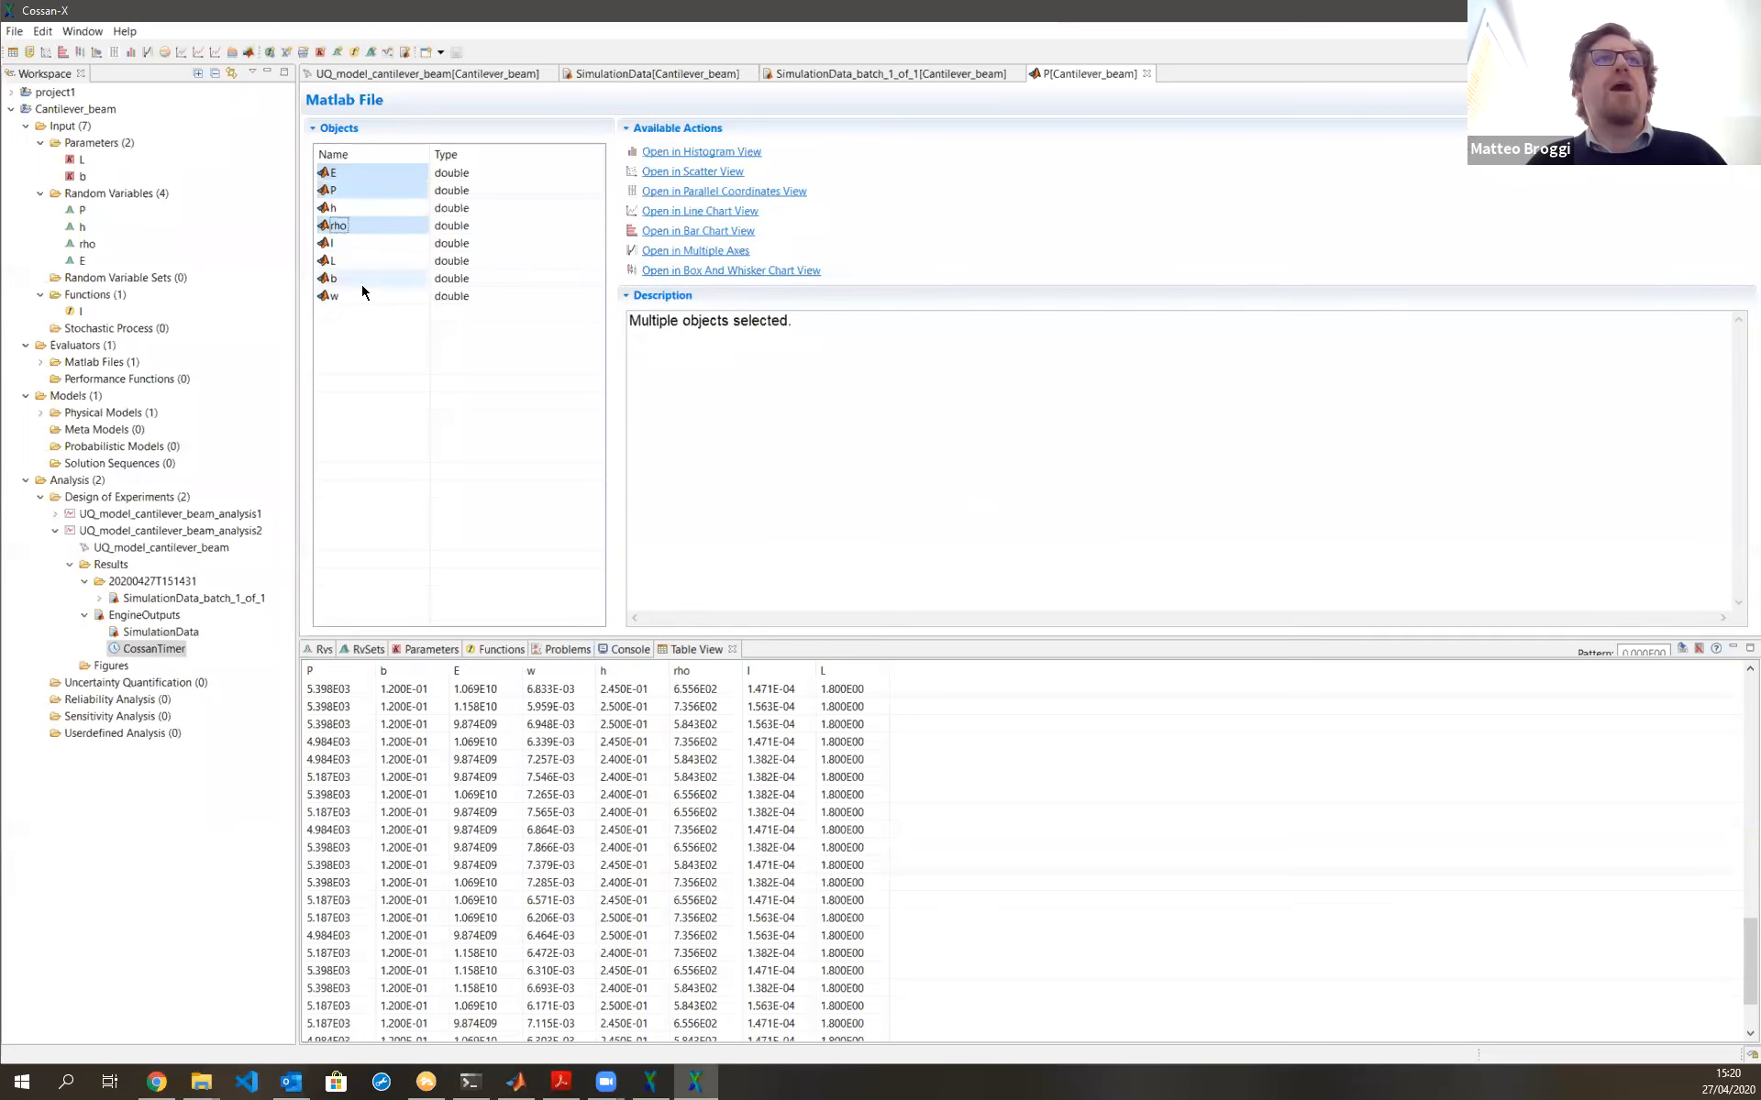
ctrl+click(367, 297)
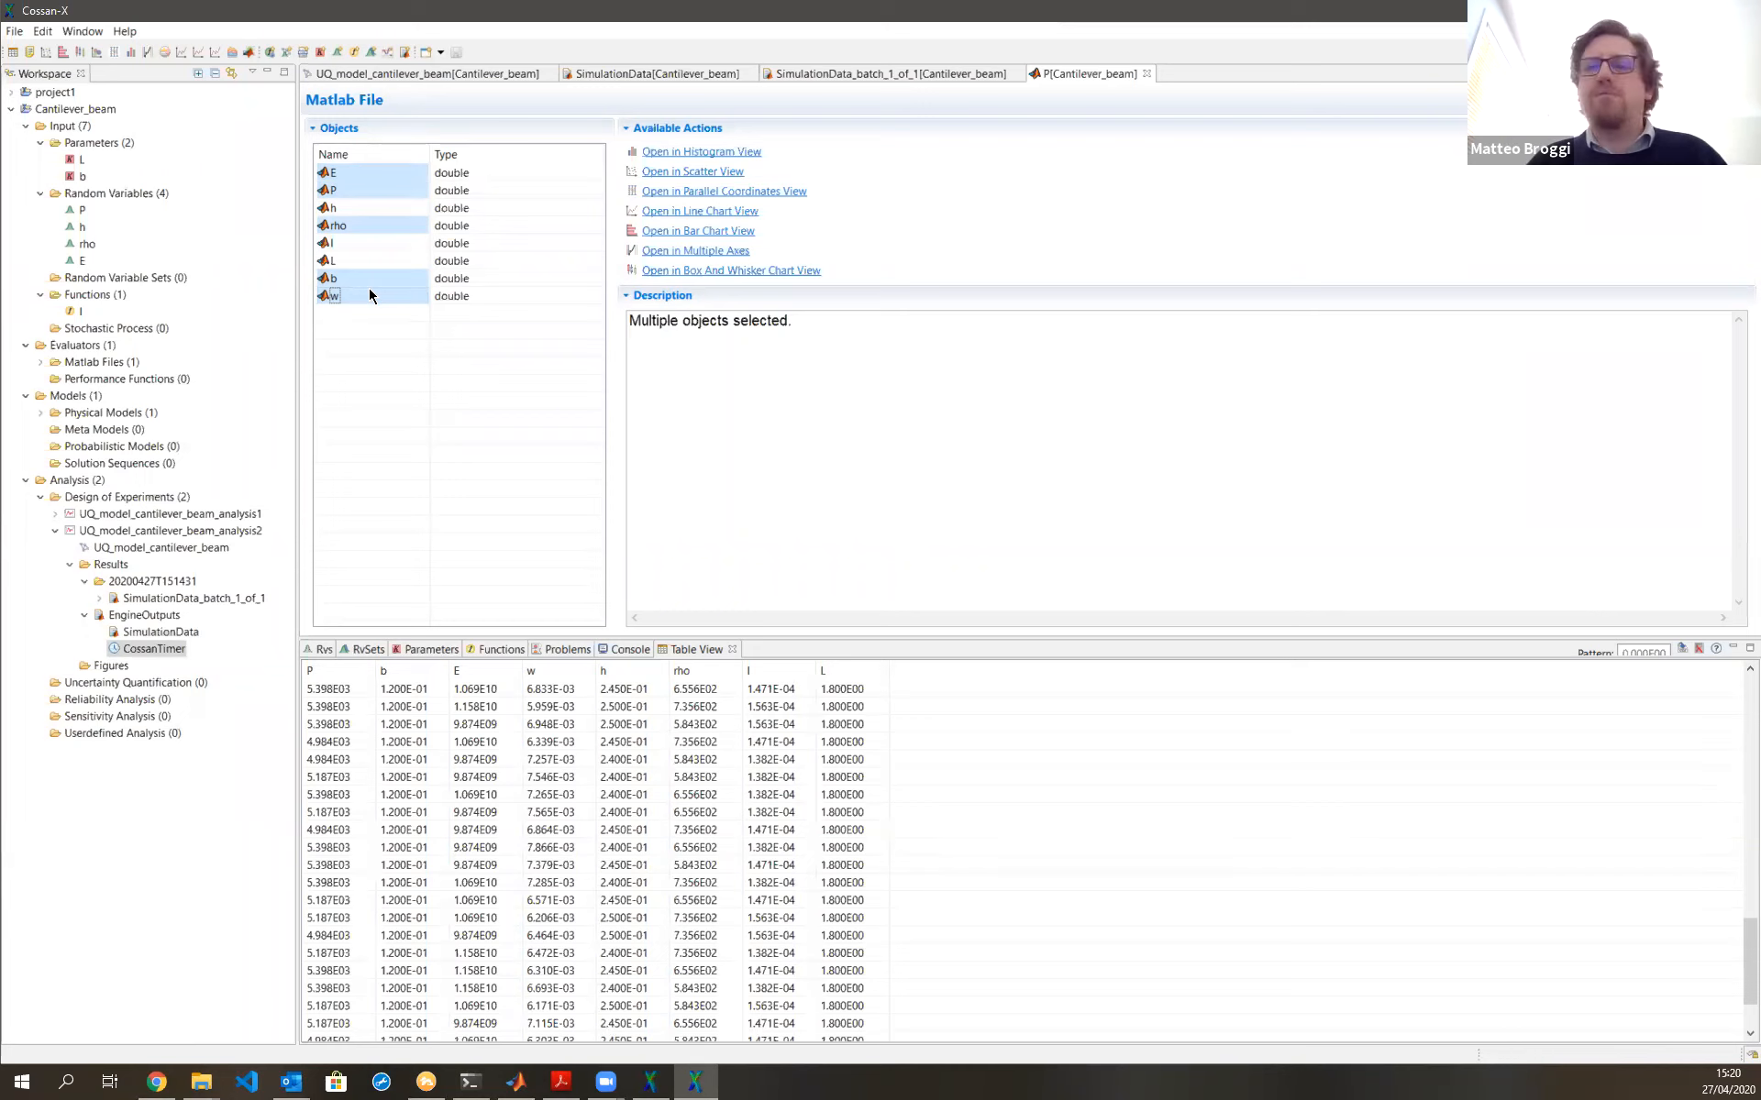
click(401, 82)
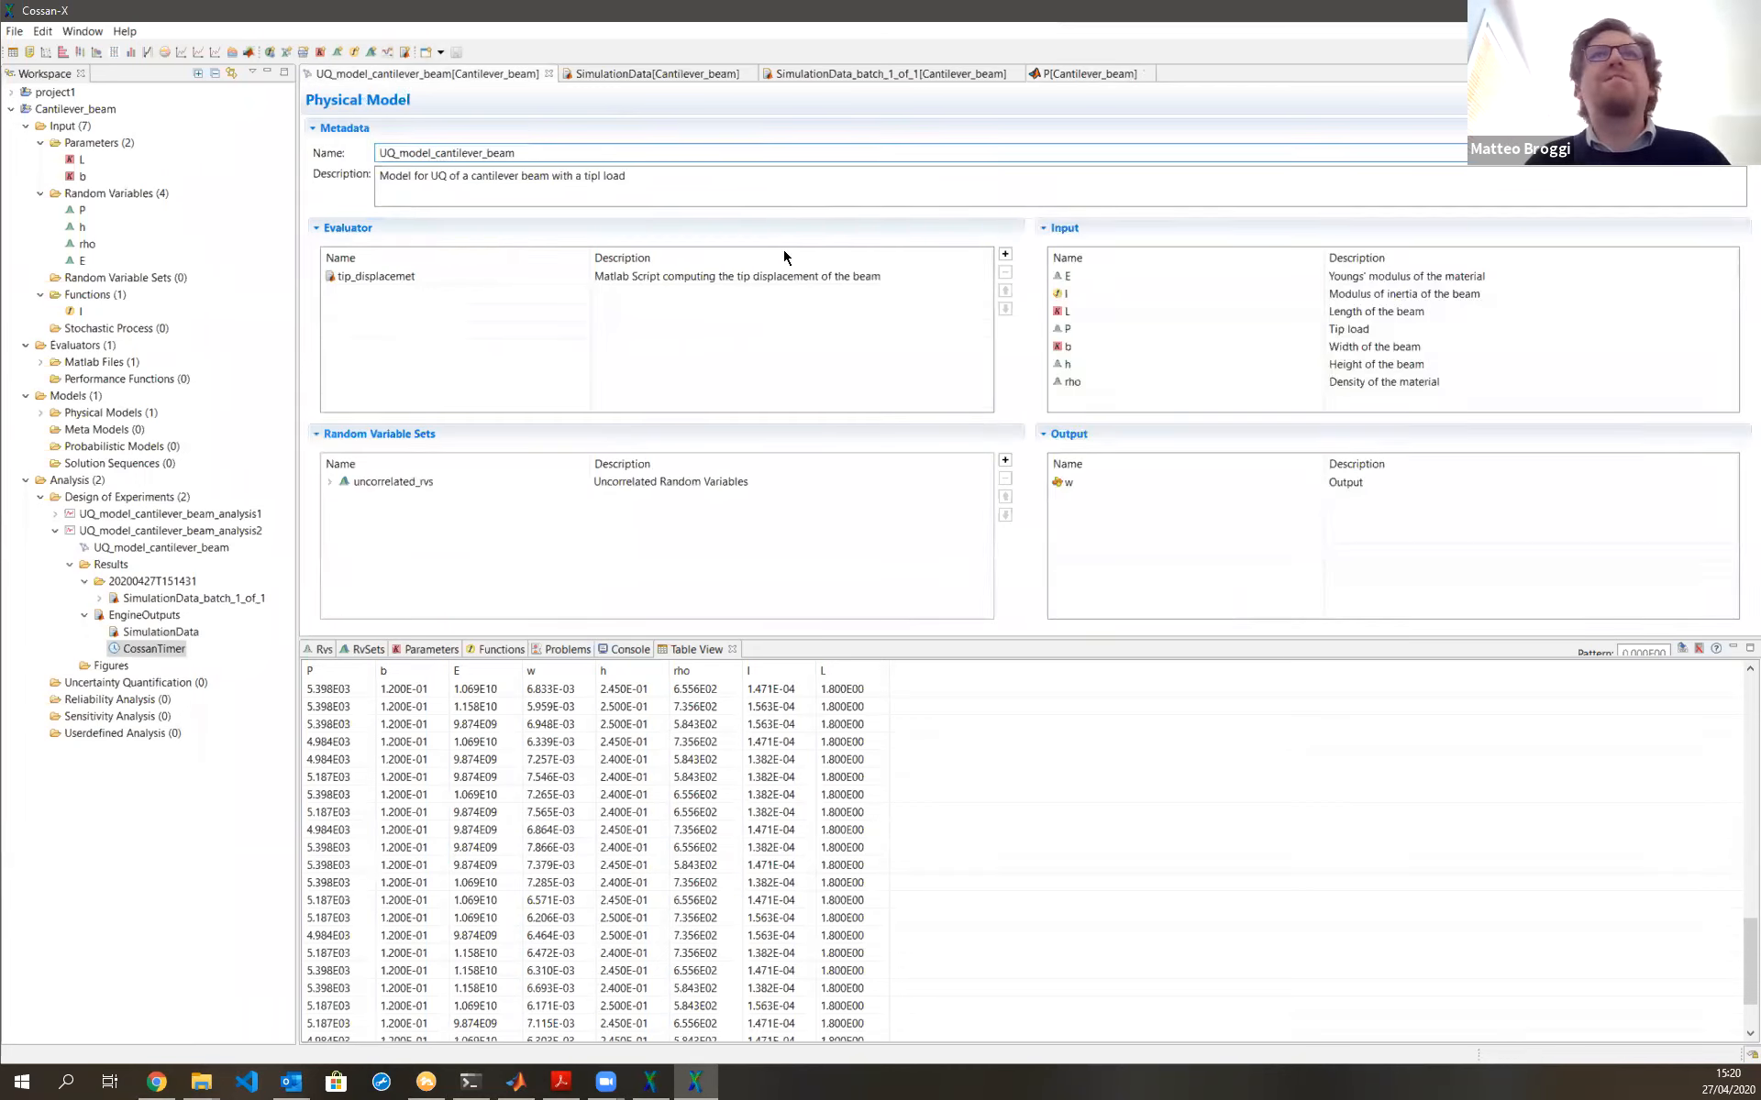
click(1086, 73)
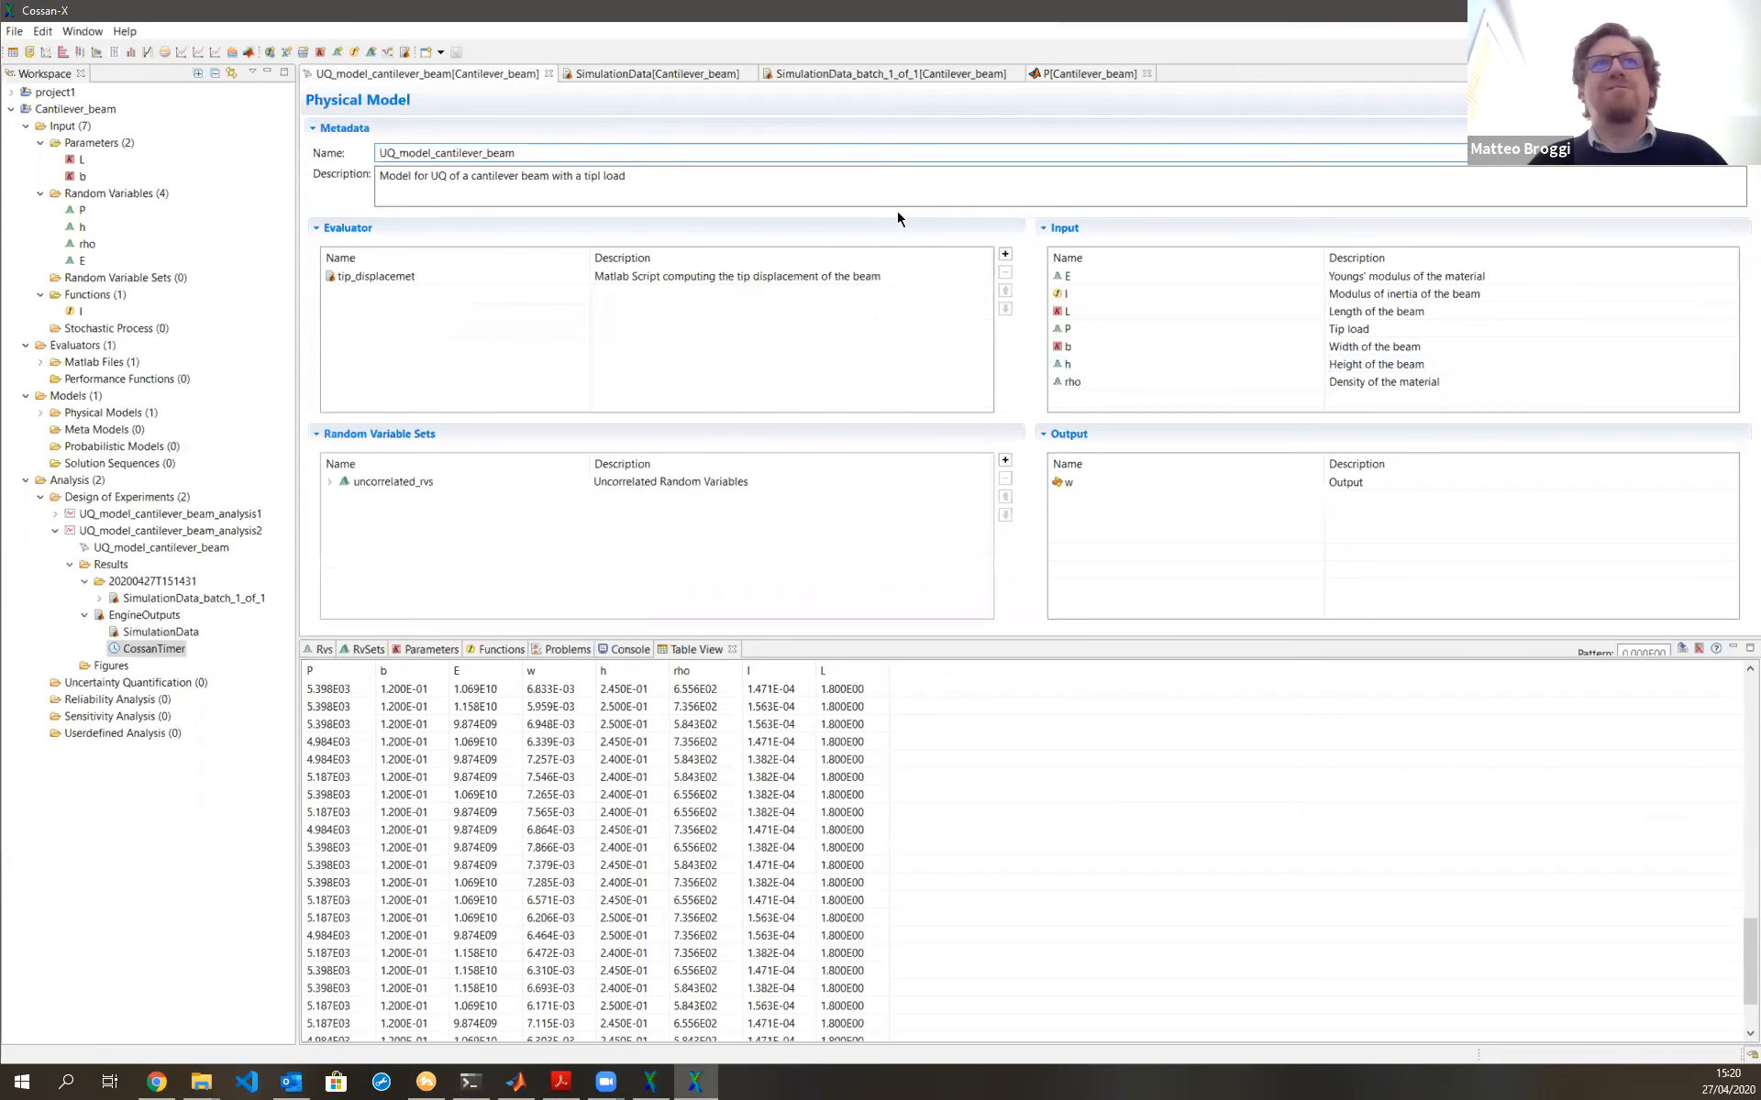
click(355, 279)
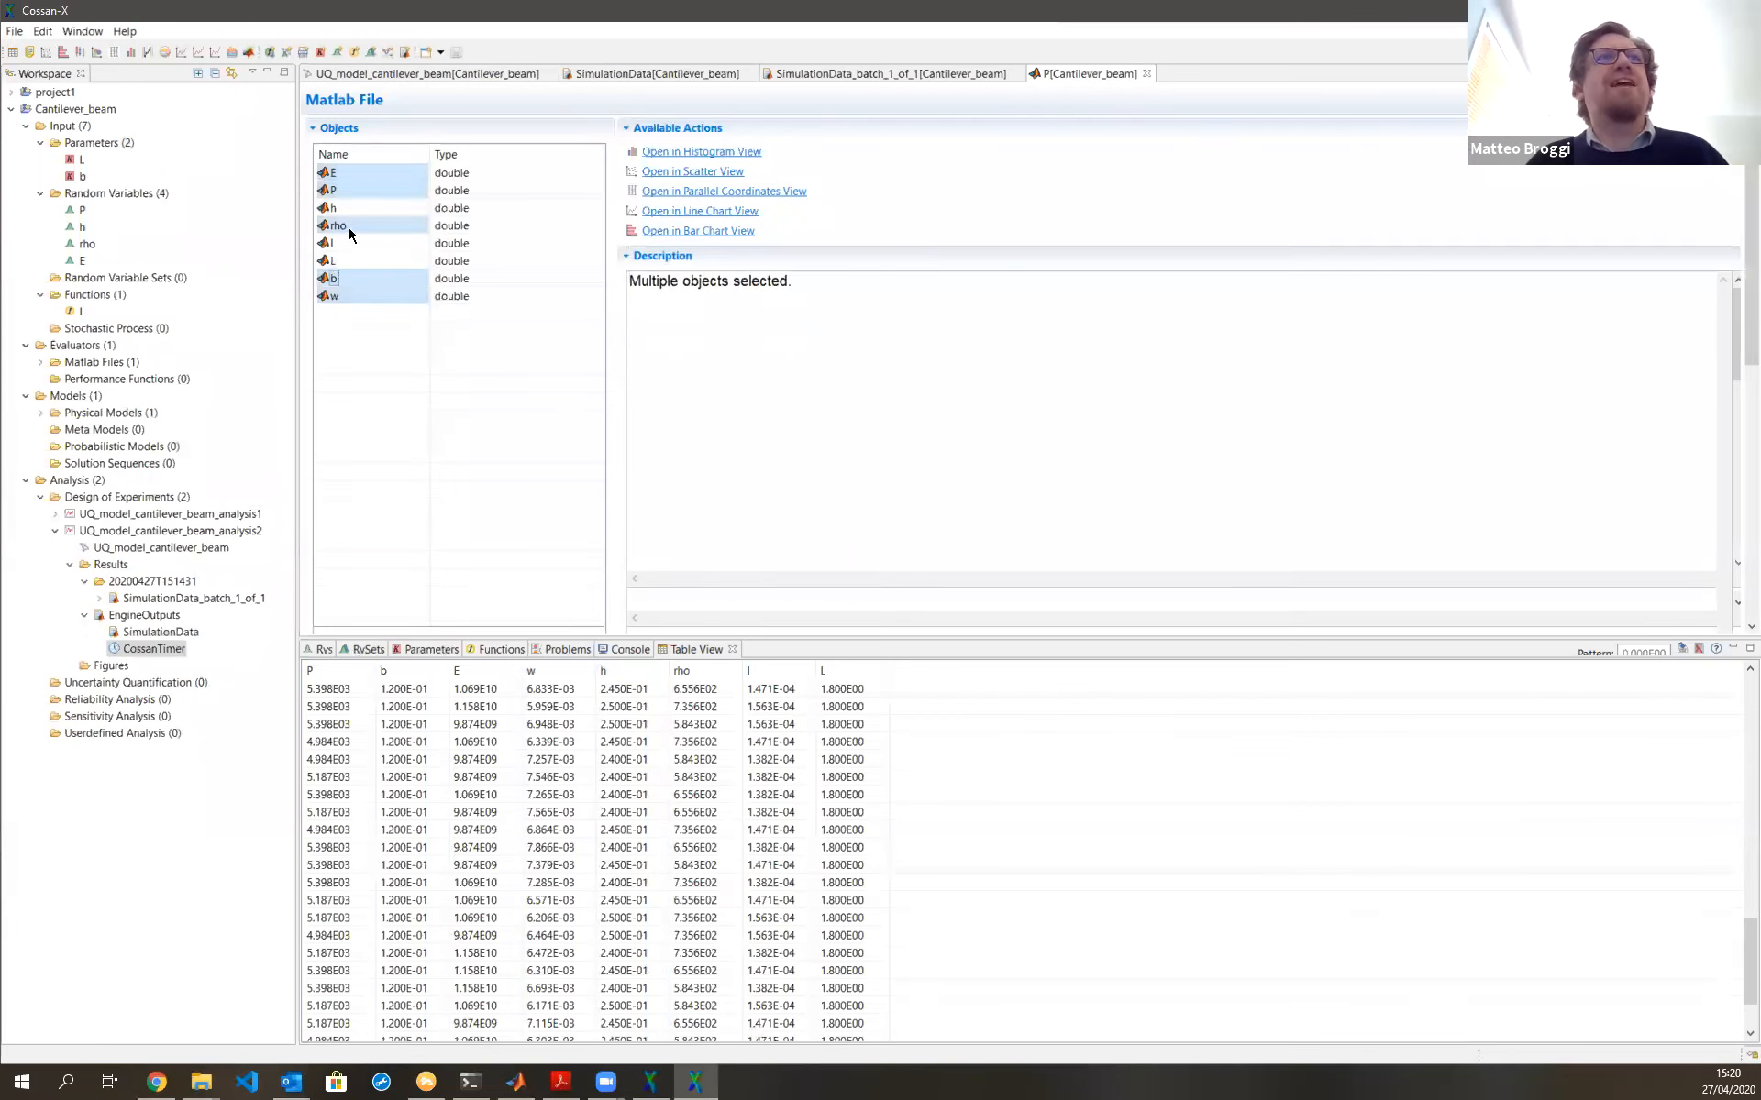
Plot variables E, P, h, rho and w in a parallel coordinates view
click(343, 175)
ctrl+click(335, 191)
ctrl+click(337, 207)
ctrl+click(341, 228)
ctrl+click(351, 298)
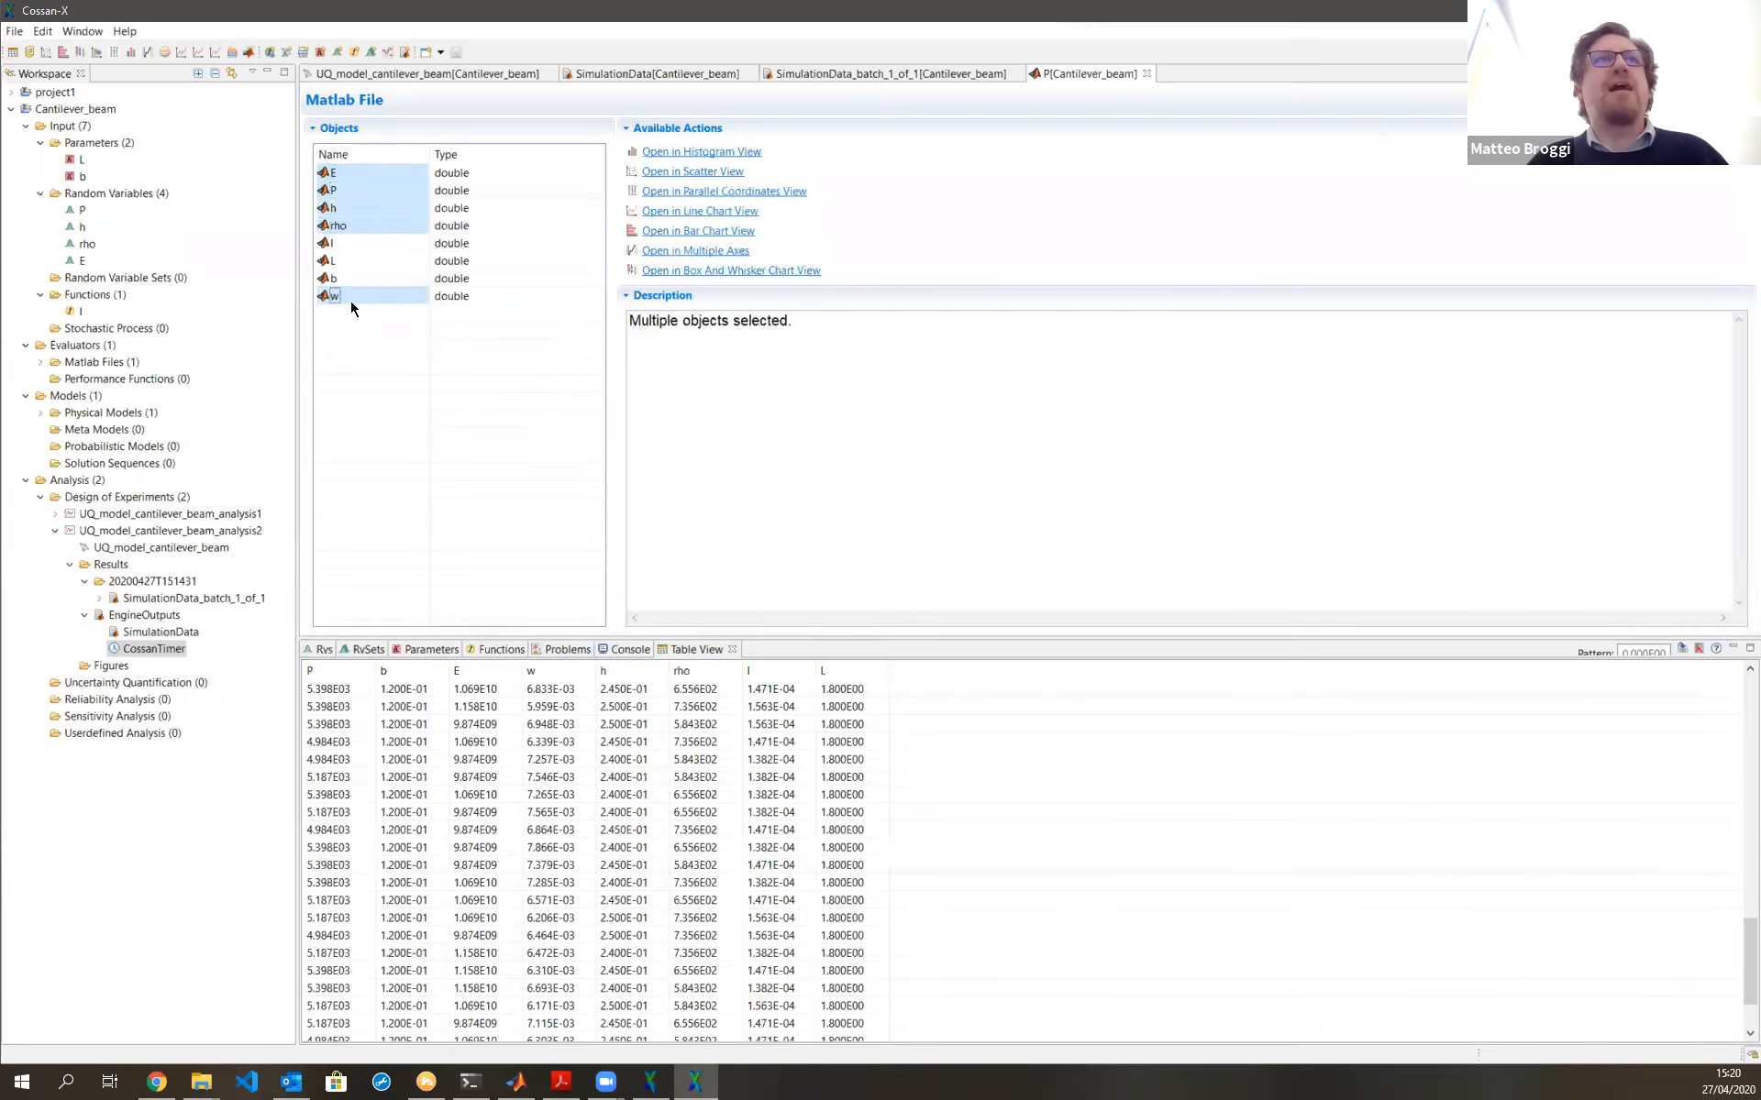
click(724, 195)
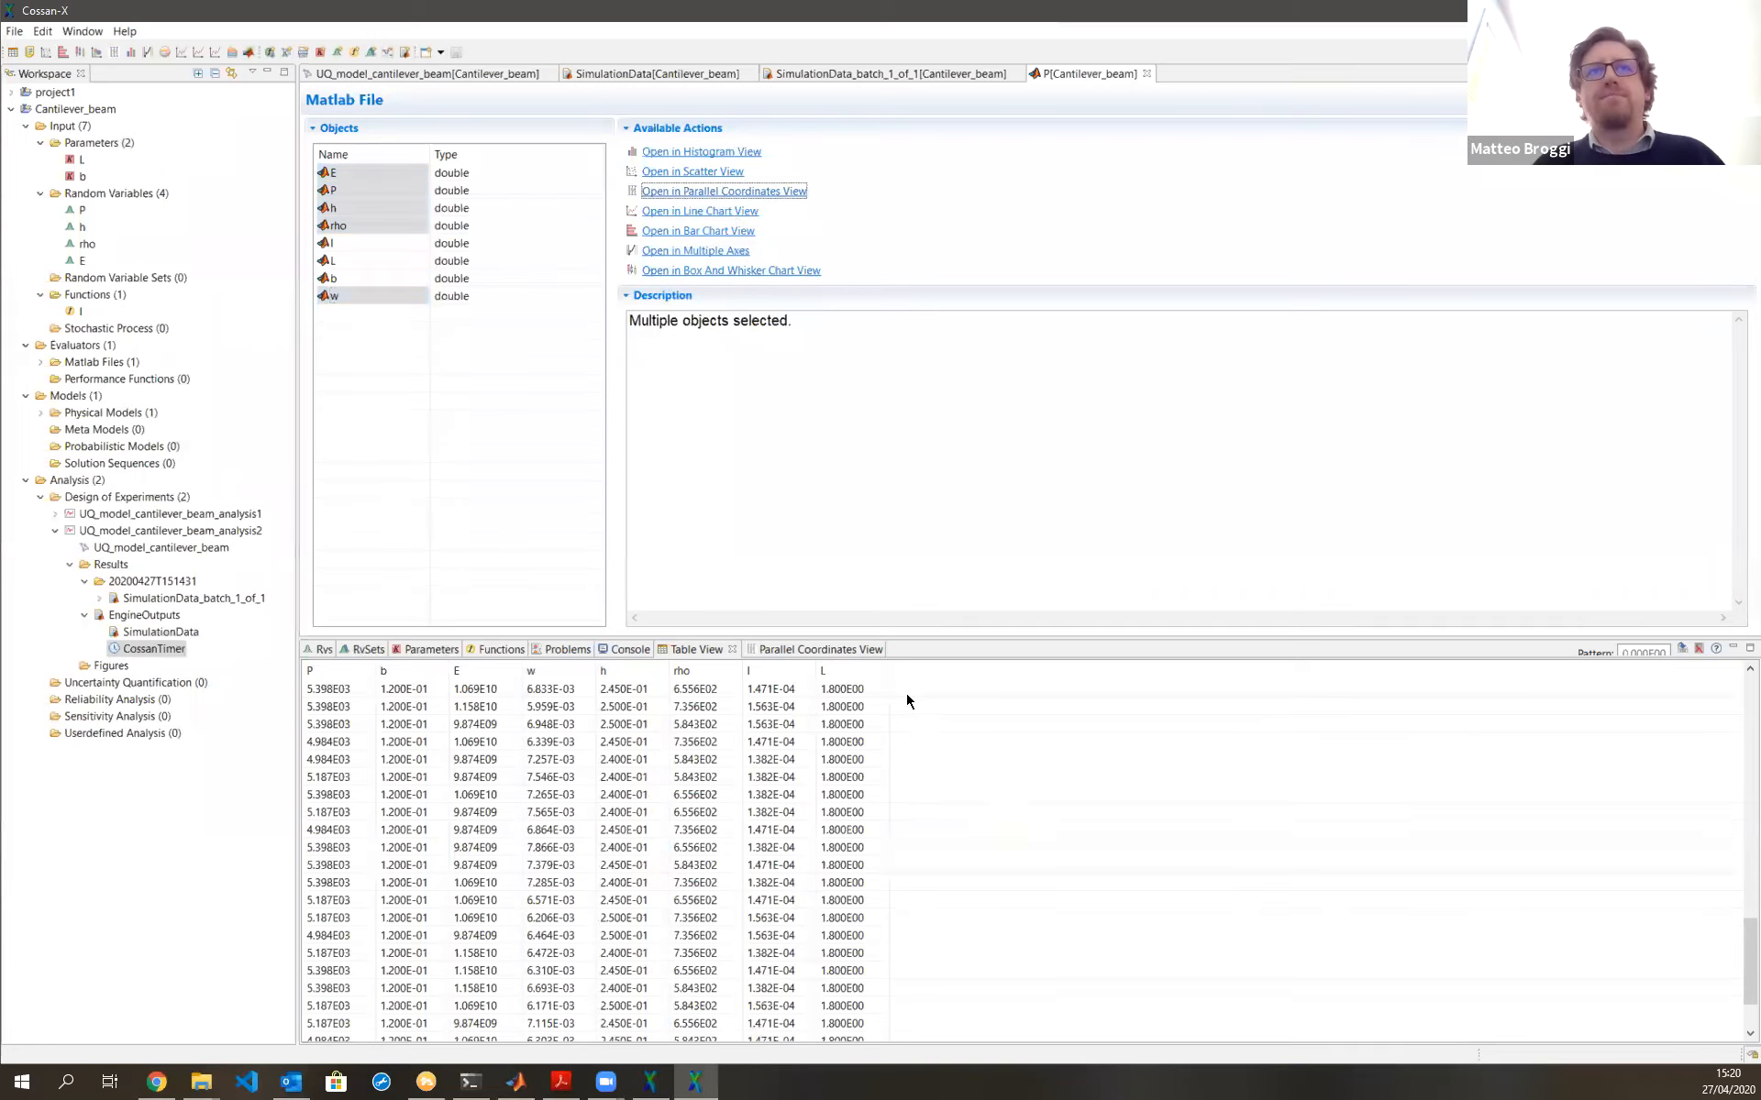
click(795, 651)
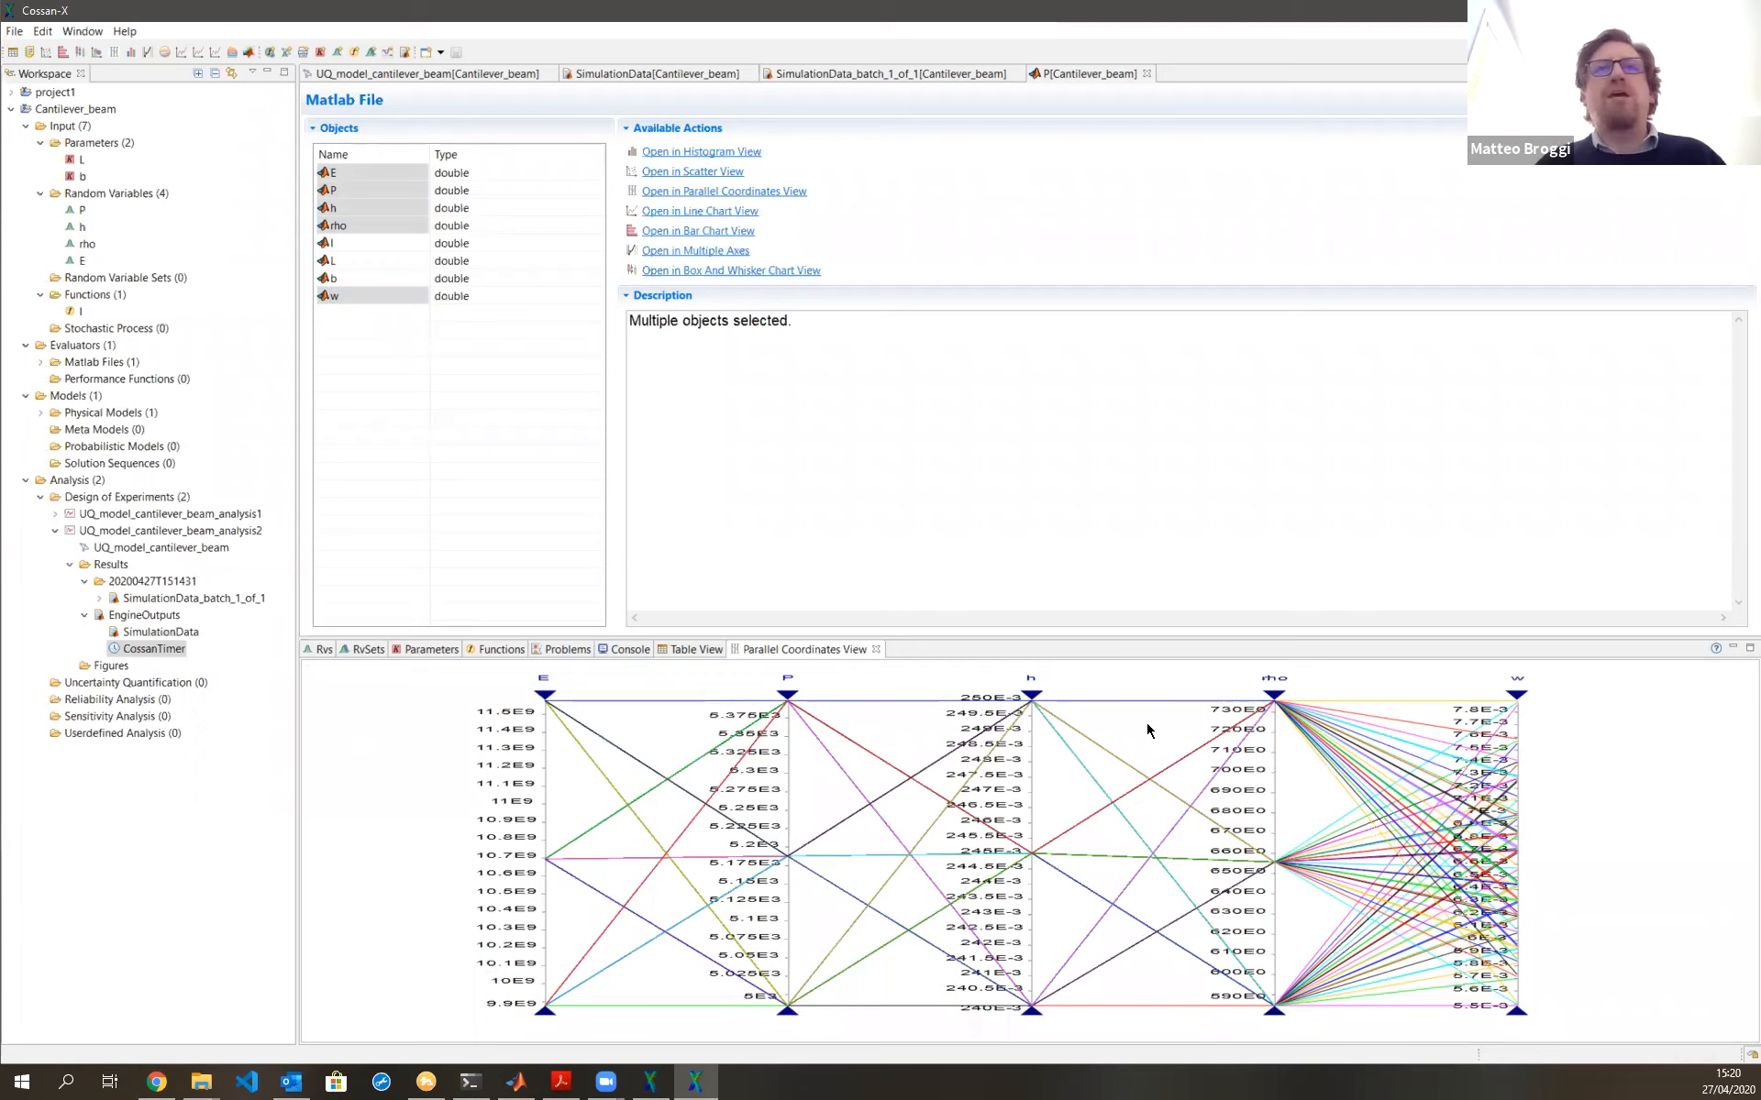
Filter the parallel coordinates plot to h values below about 242.5E-3 and rho values above about 670E0
drag(1037, 705, 1034, 933)
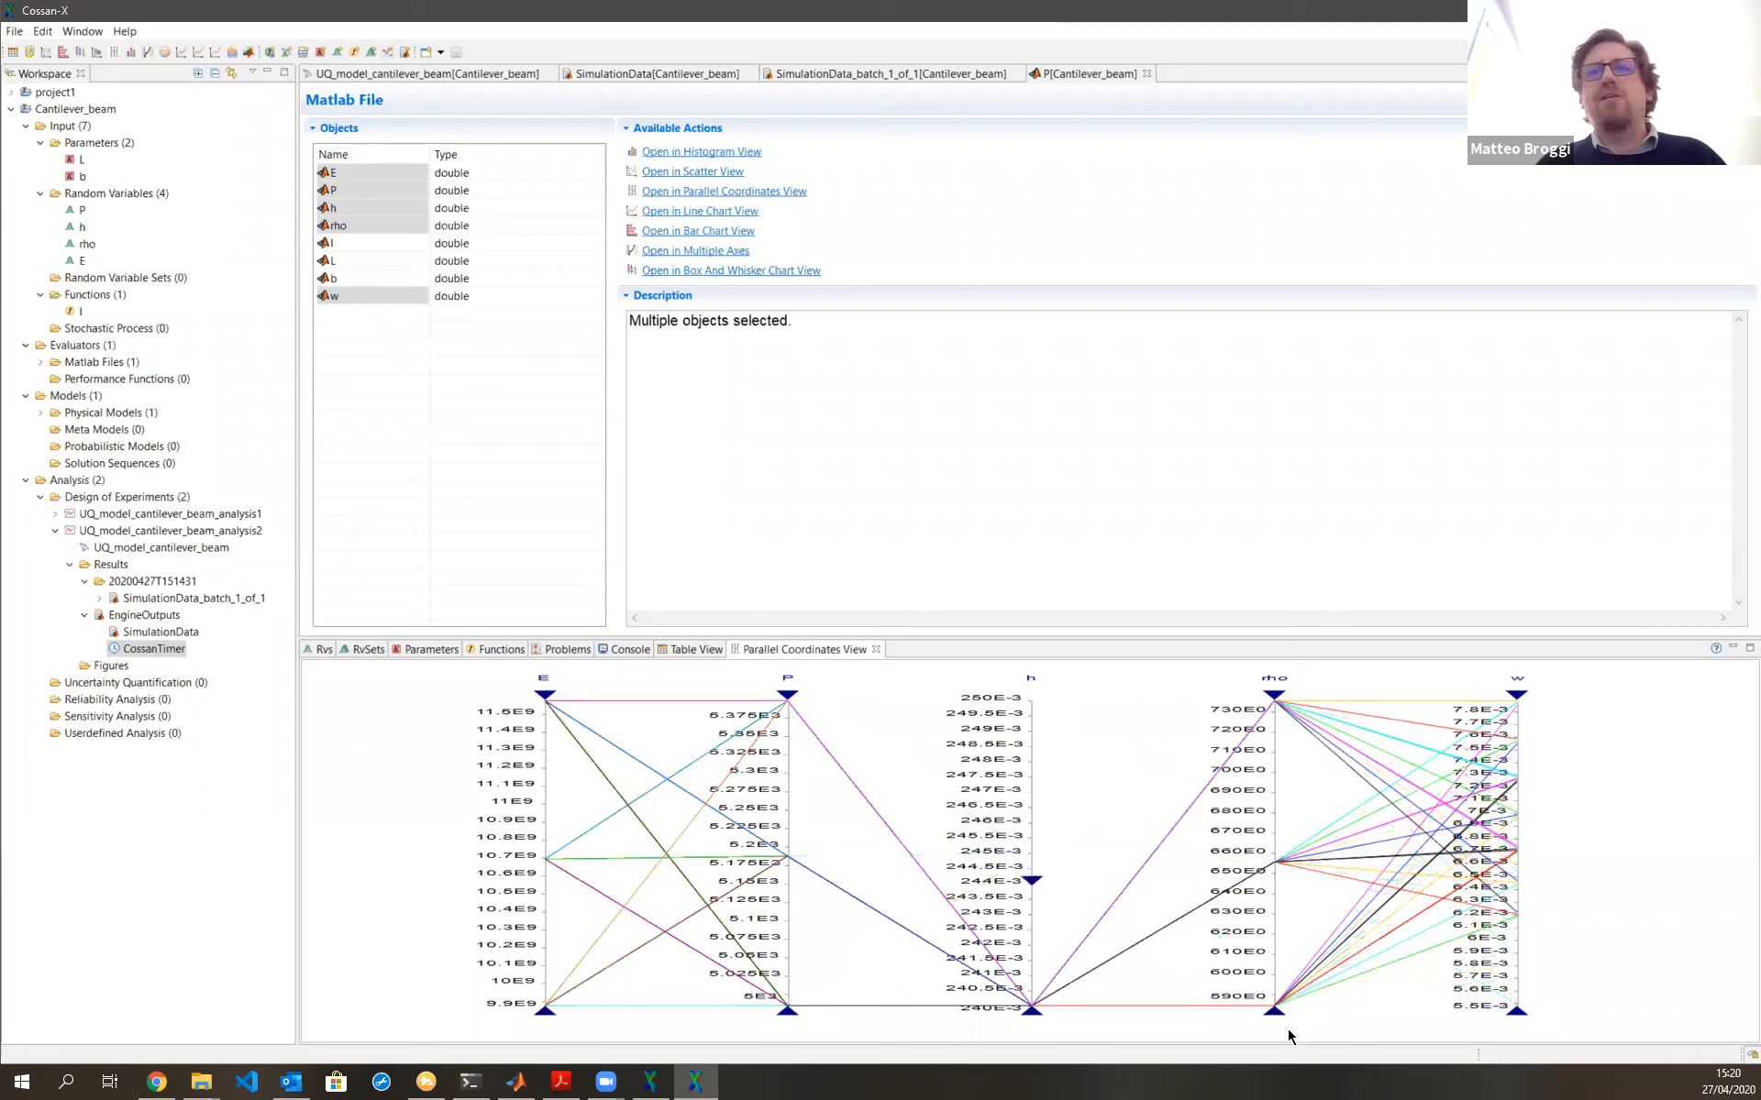
drag(1301, 828, 1289, 831)
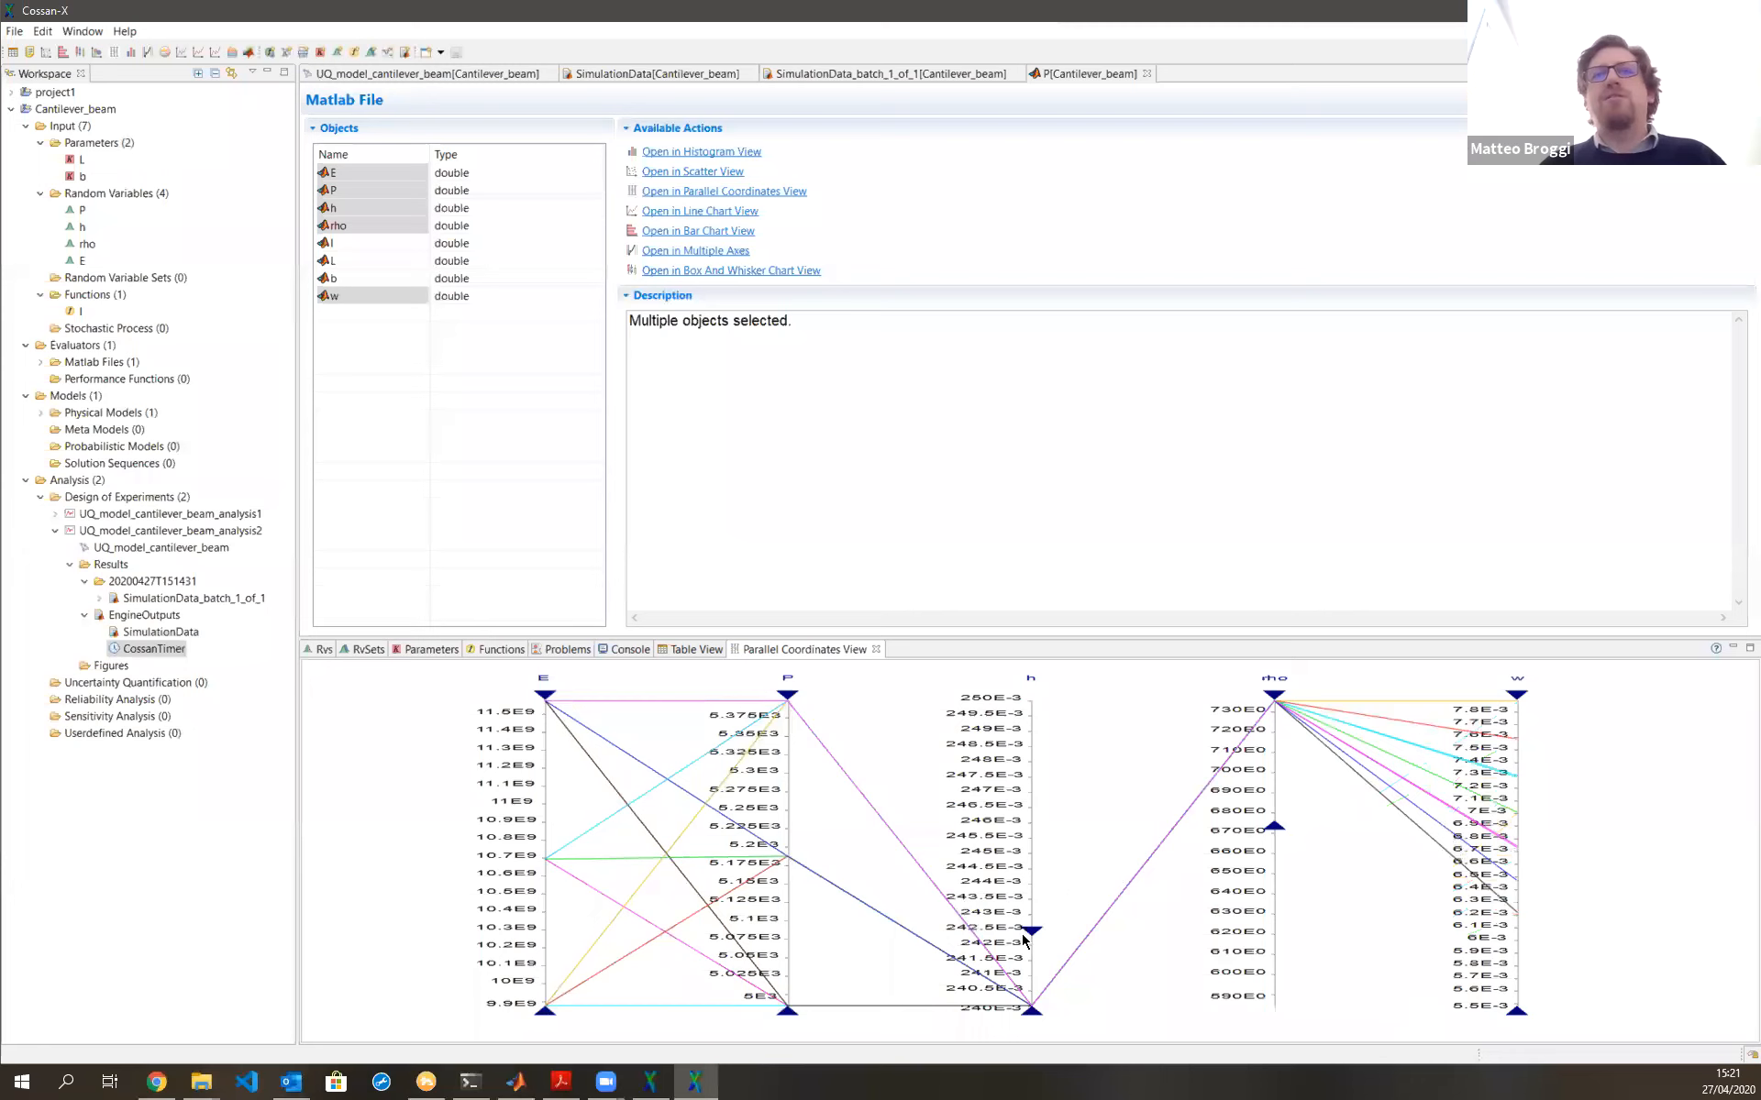
Change the h filter in the parallel coordinates plot to keep only values above about 246E-3
drag(1038, 845, 1039, 808)
drag(1033, 1009, 1034, 660)
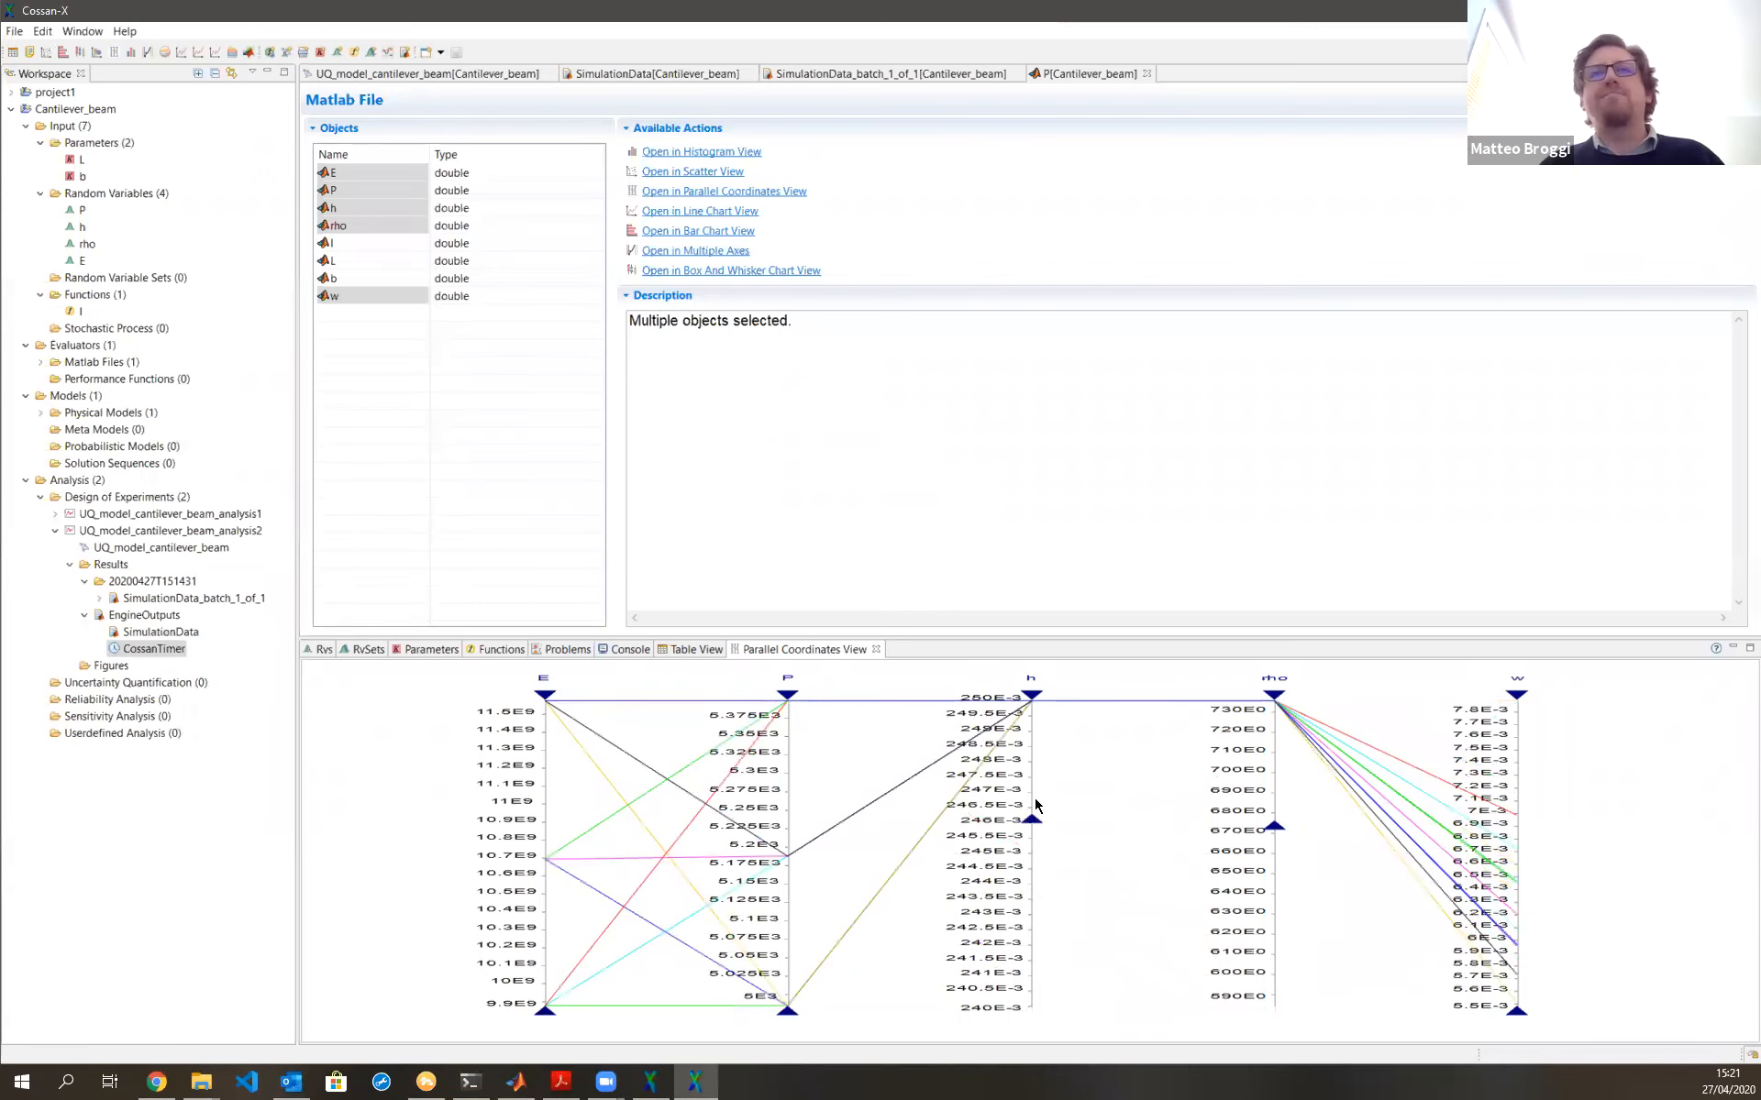
mouse_move(787, 695)
mouse_down()
mouse_move(798, 910)
mouse_move(809, 686)
mouse_up()
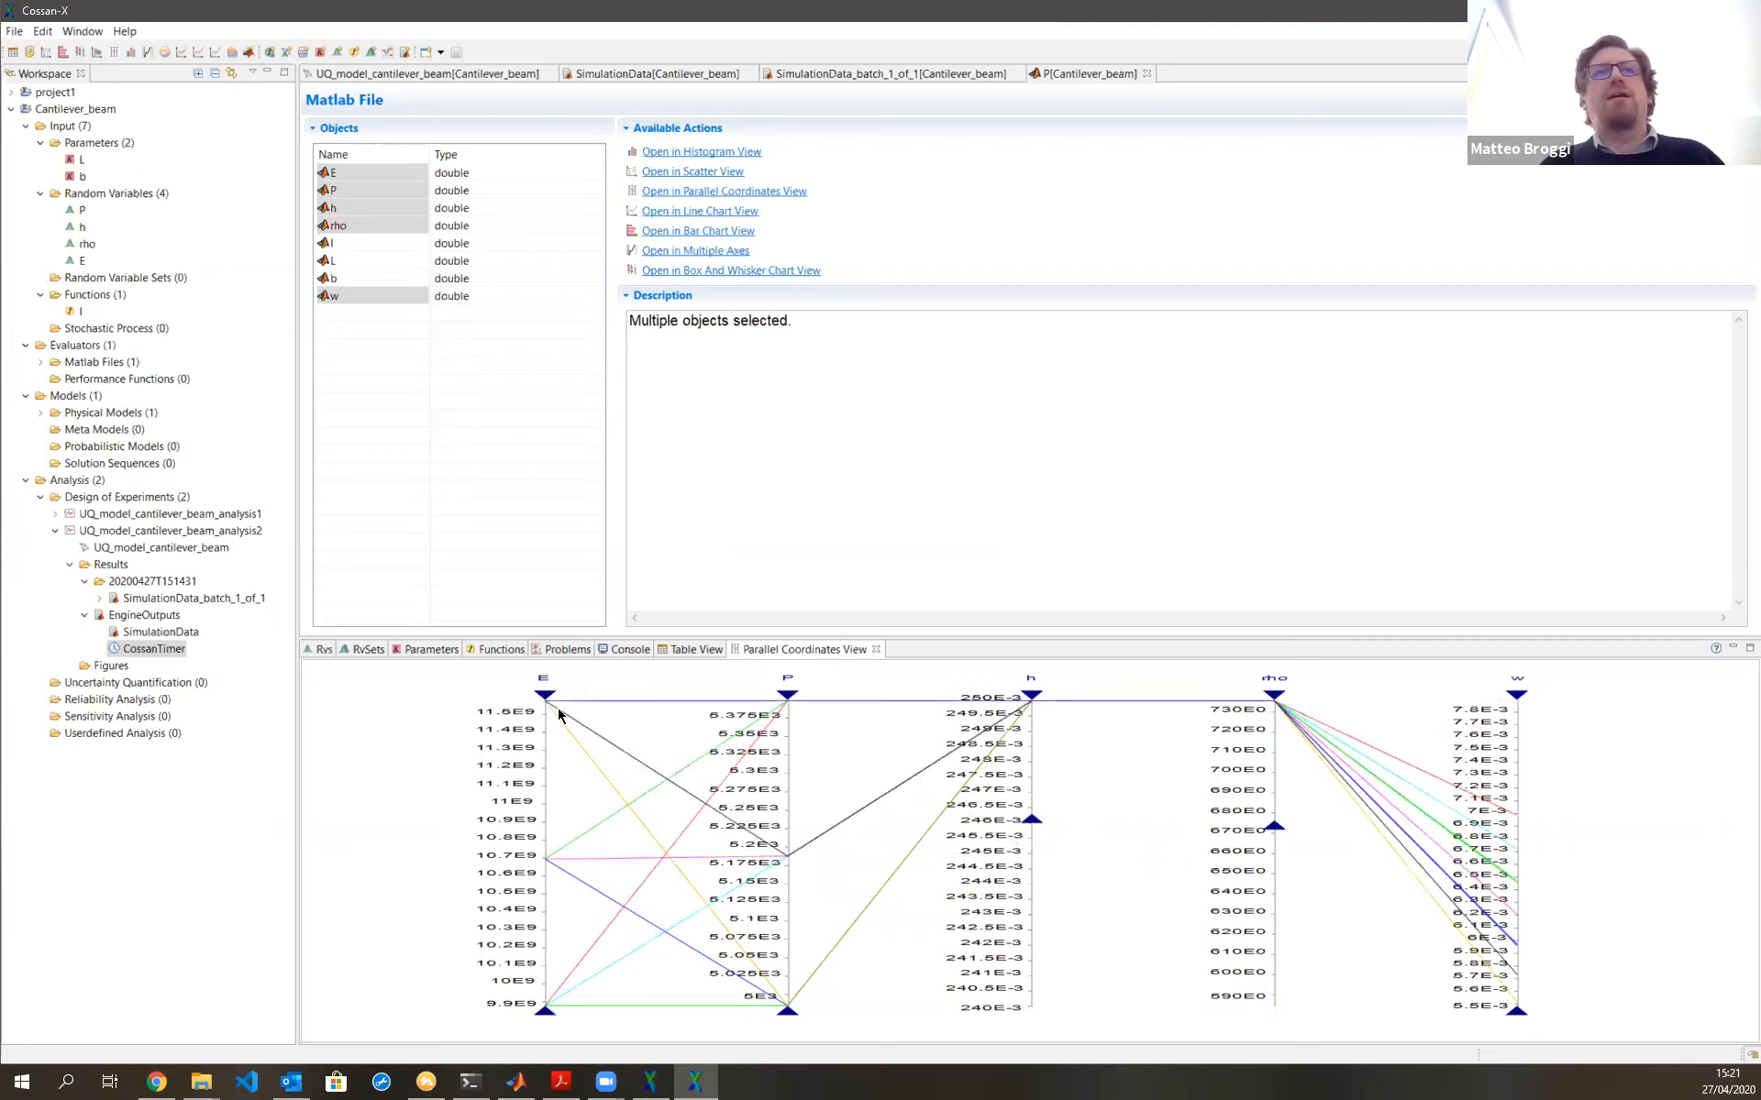
mouse_move(547, 700)
mouse_down()
mouse_move(542, 840)
mouse_move(545, 724)
mouse_up()
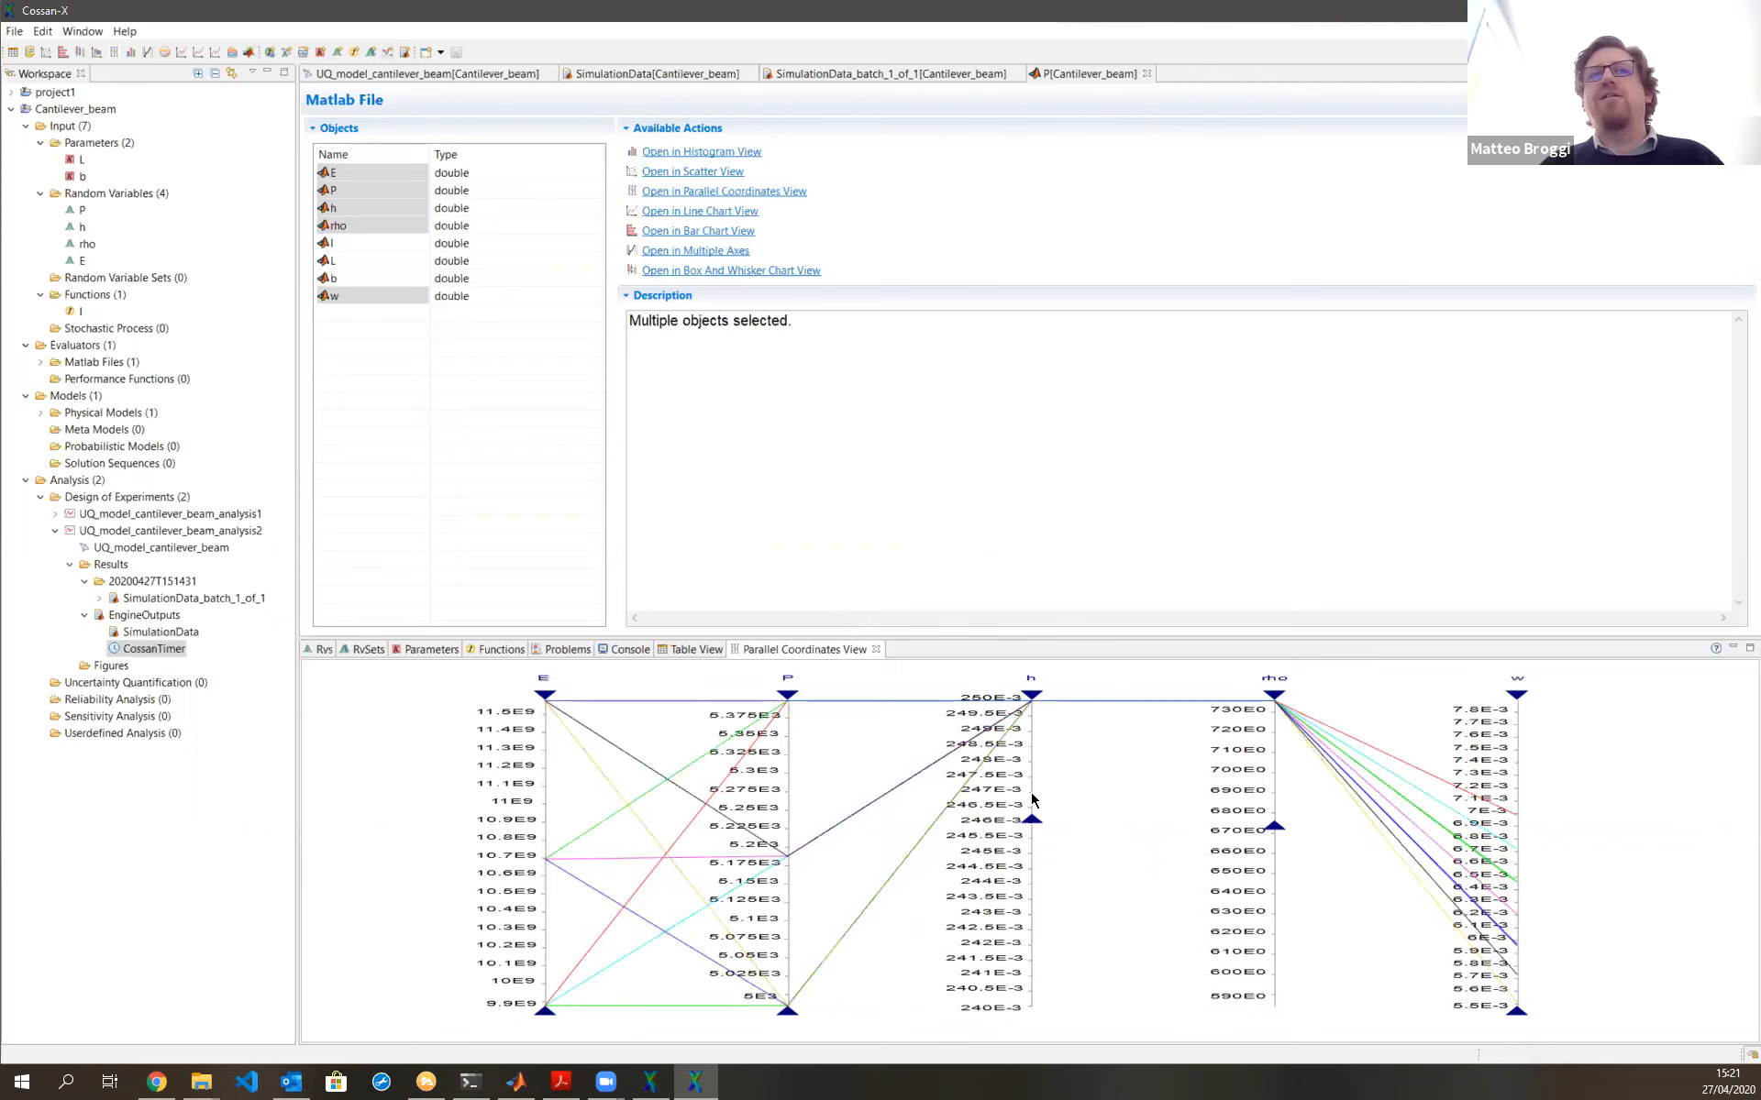
Restore the full h and rho ranges in the parallel coordinates plot, and collapse UQ_model_cantilever_beam_analysis2 in the project tree
drag(1031, 819, 1027, 1001)
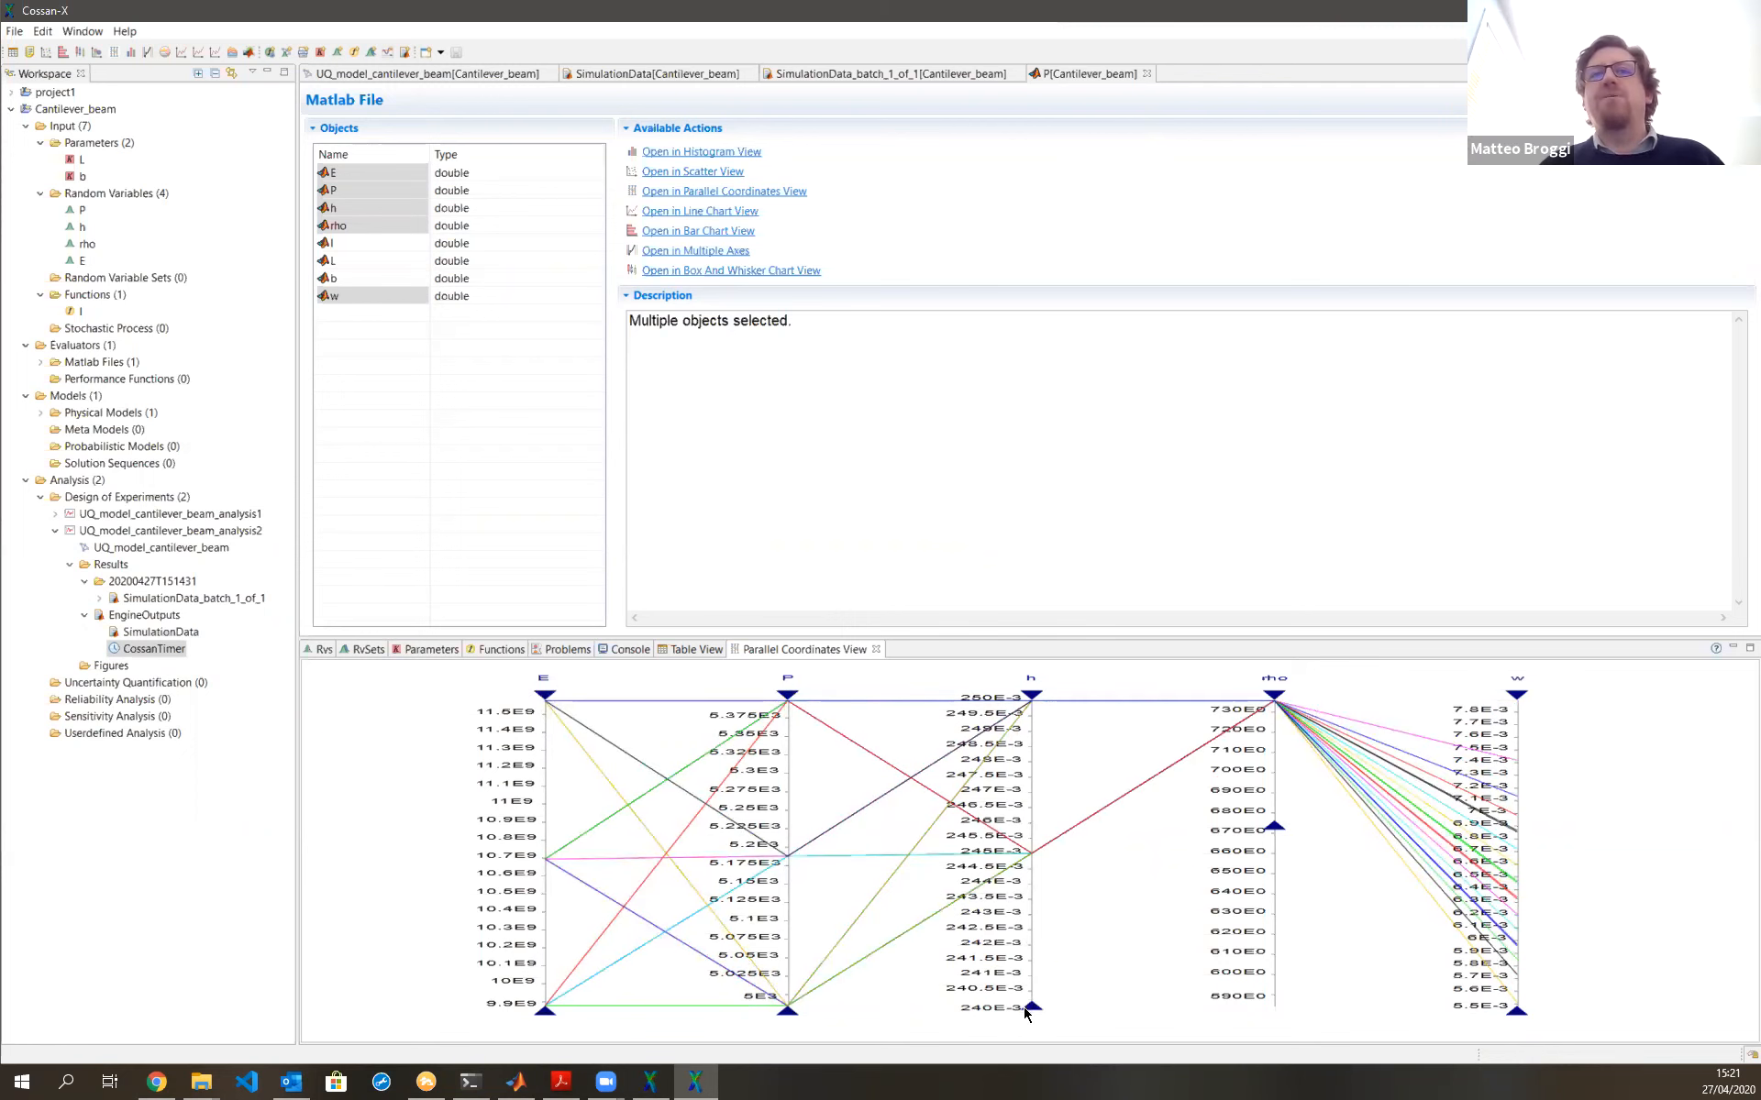
drag(1273, 828, 1265, 1006)
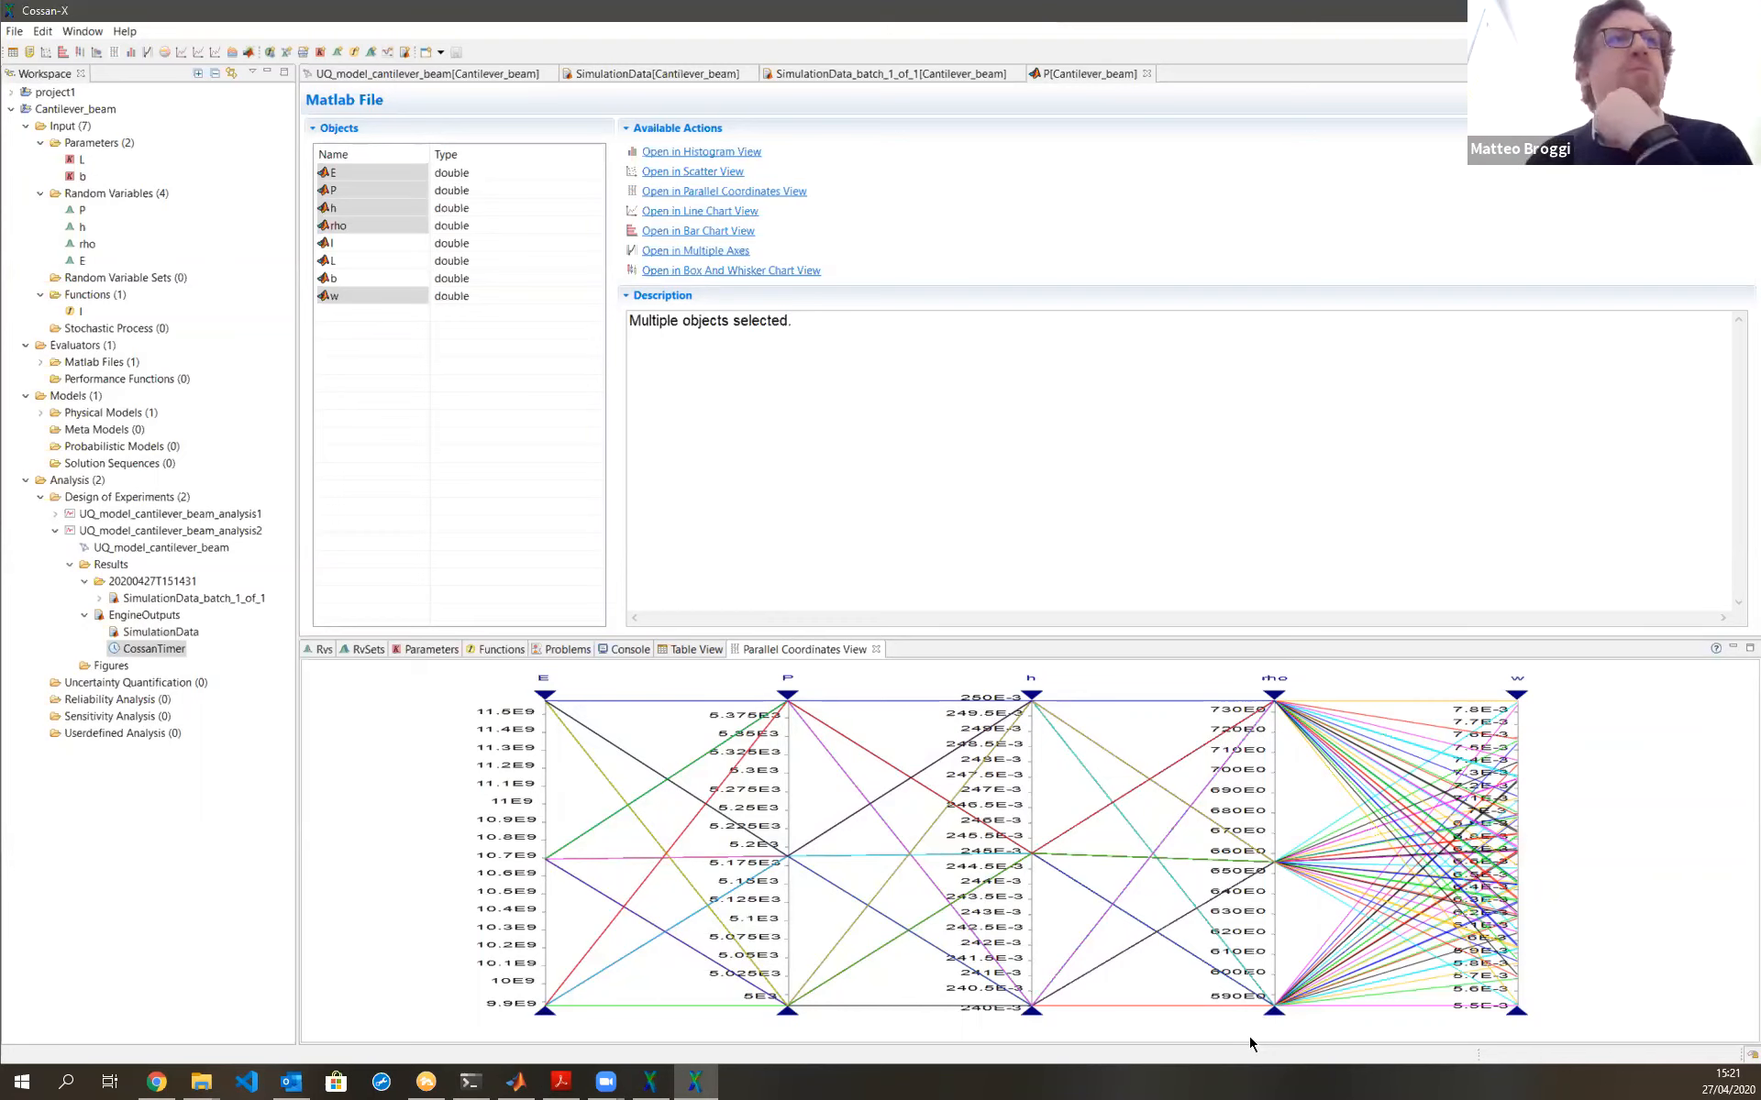
click(56, 530)
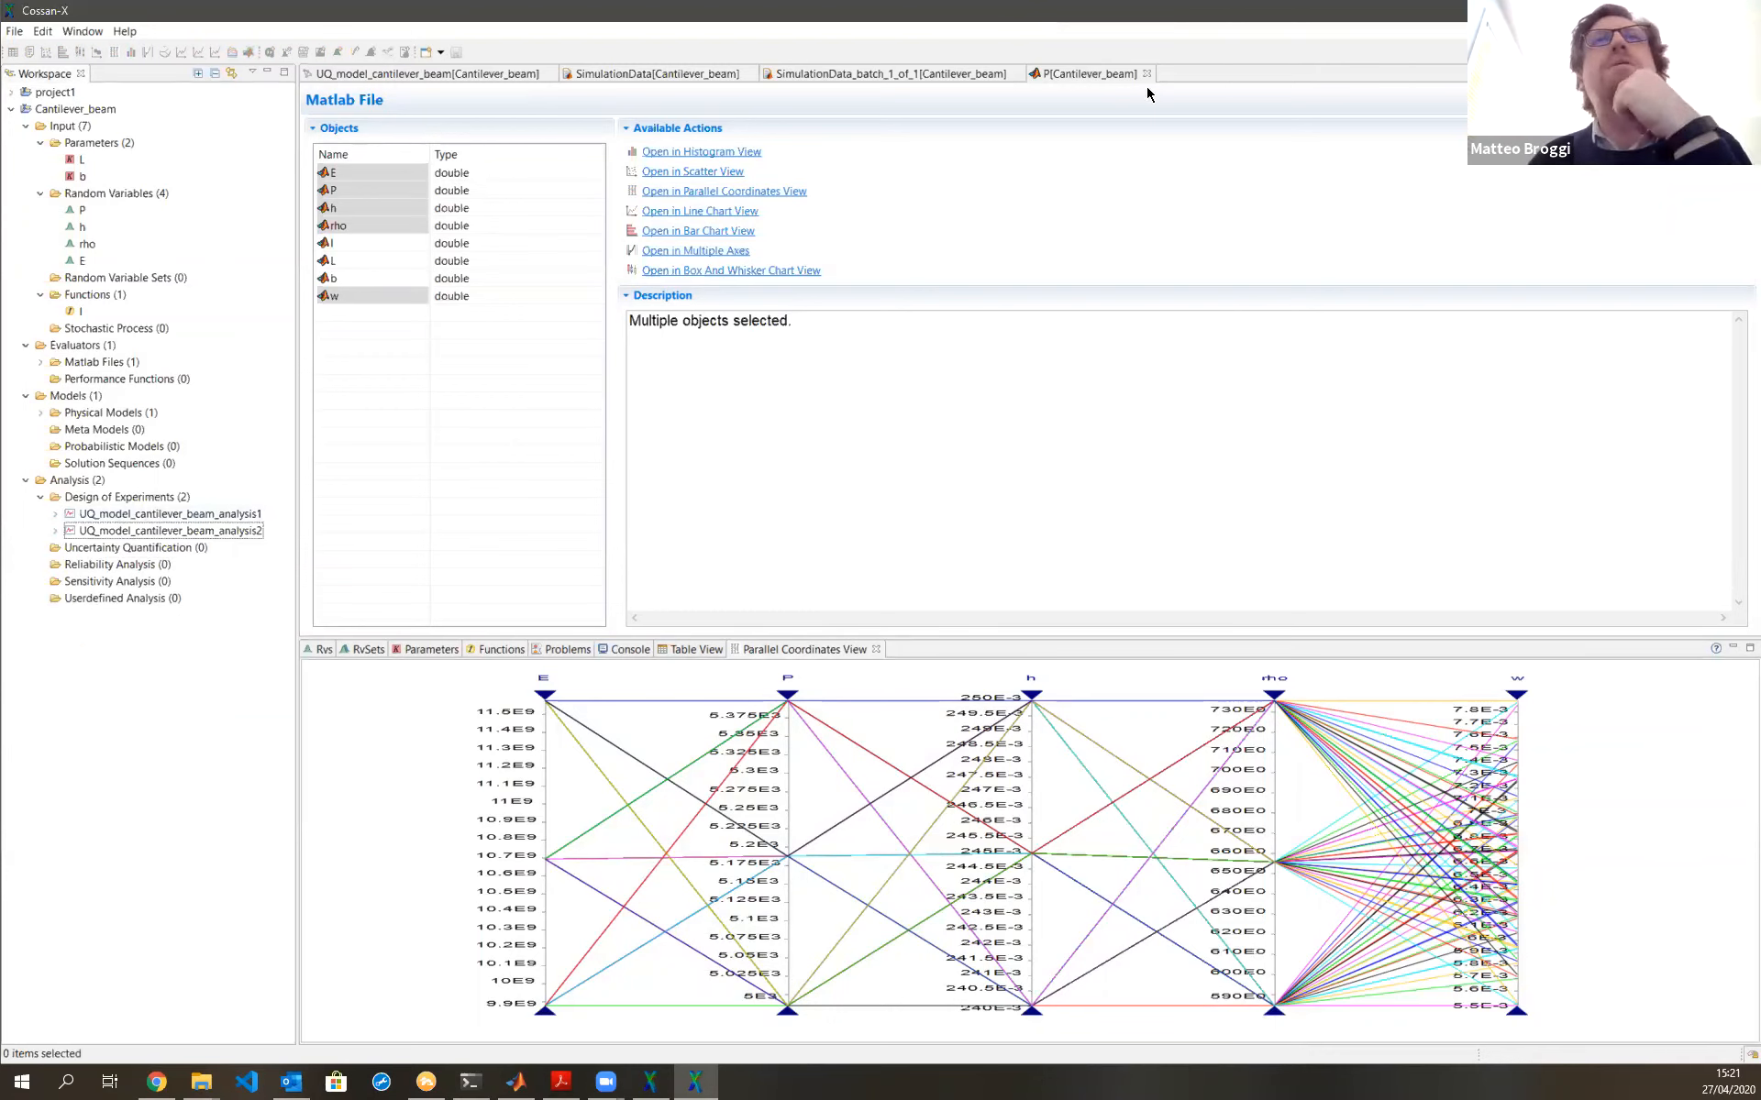
Run a Box-Behnken design of experiments on UQ_model_cantilever_beam as UQ_model_cantilever_beam_analysis3, with a perturbance parameter of 1.0
click(454, 74)
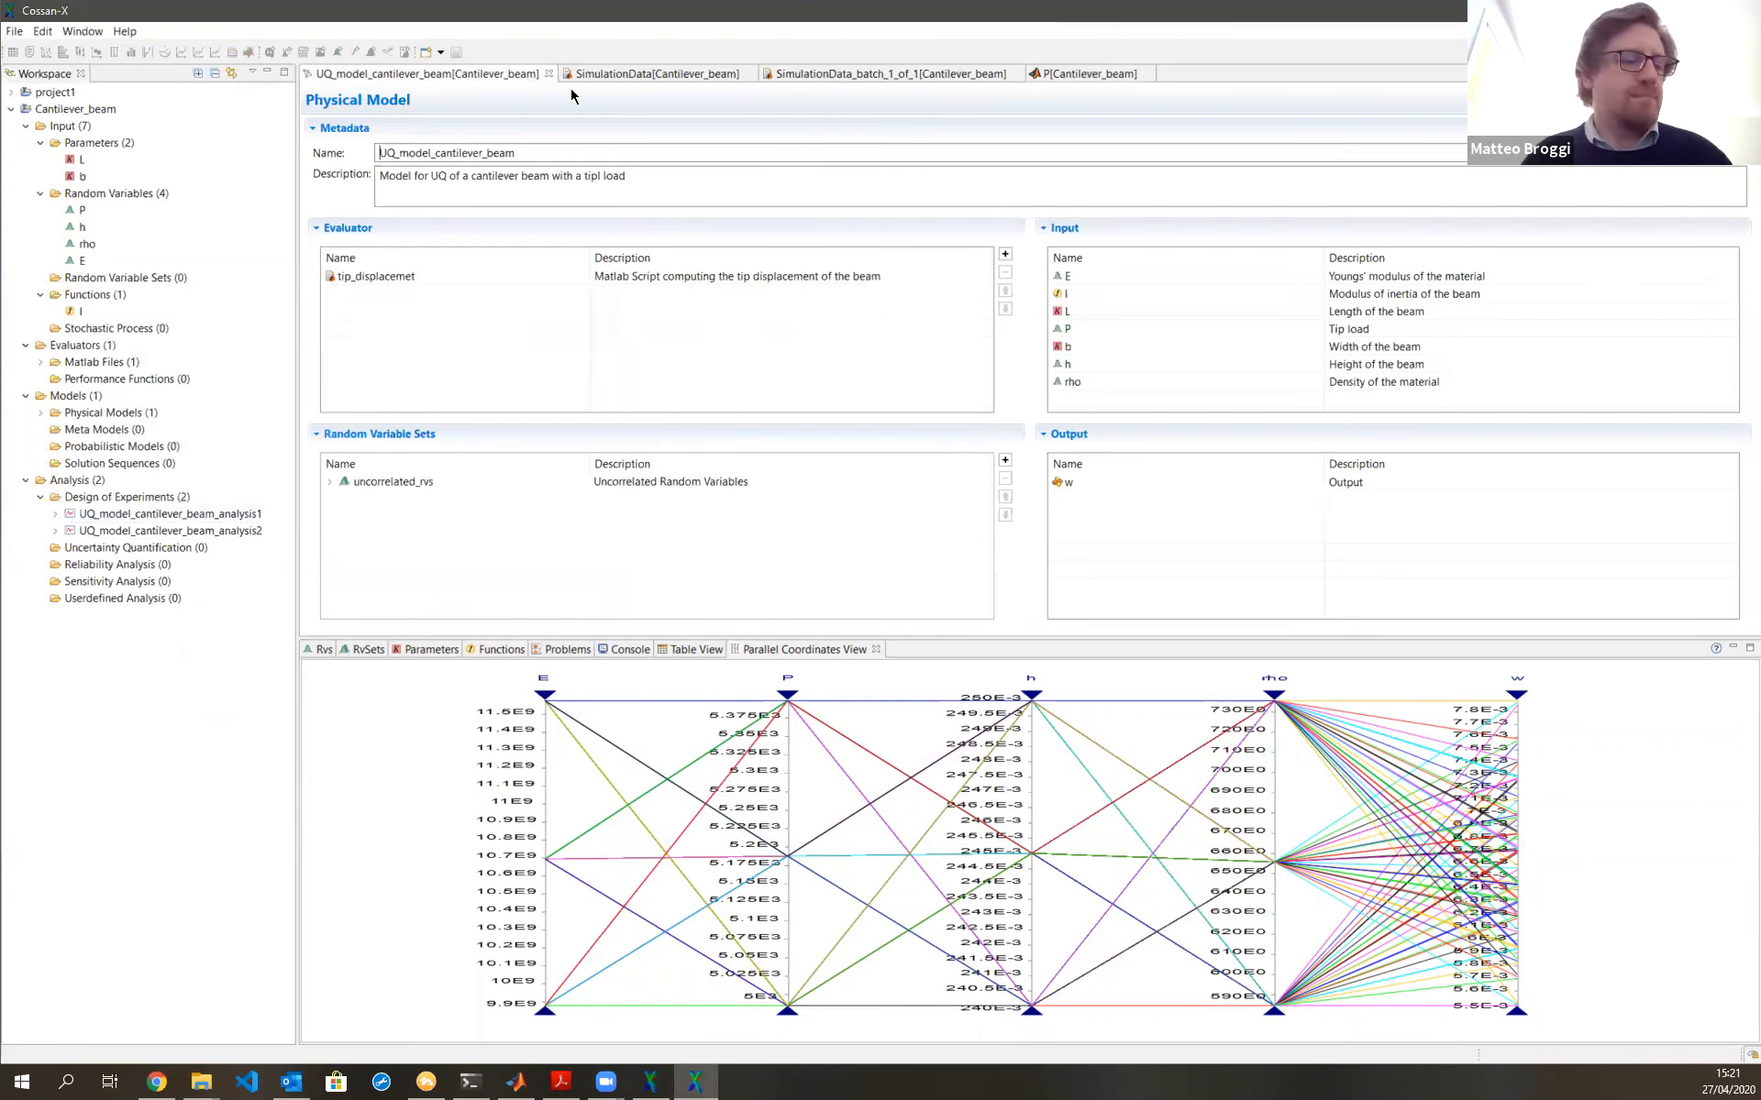
click(1739, 100)
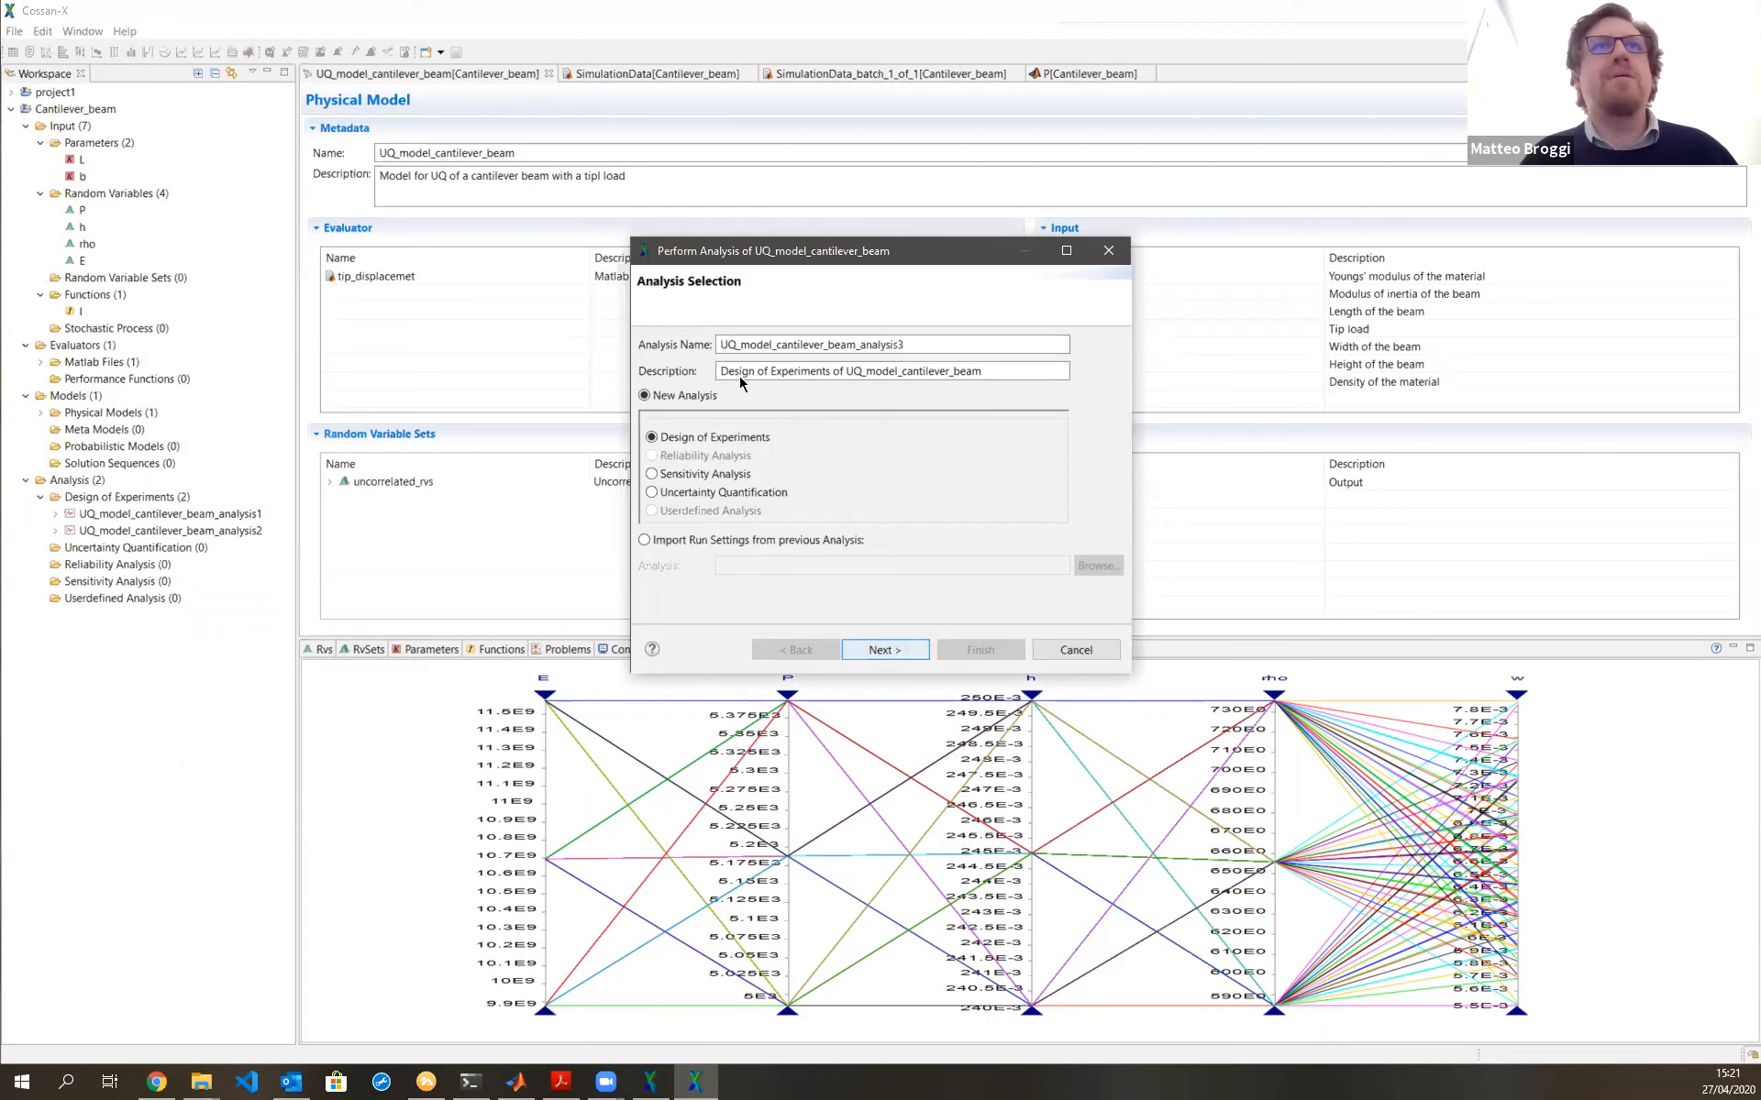
key(Return)
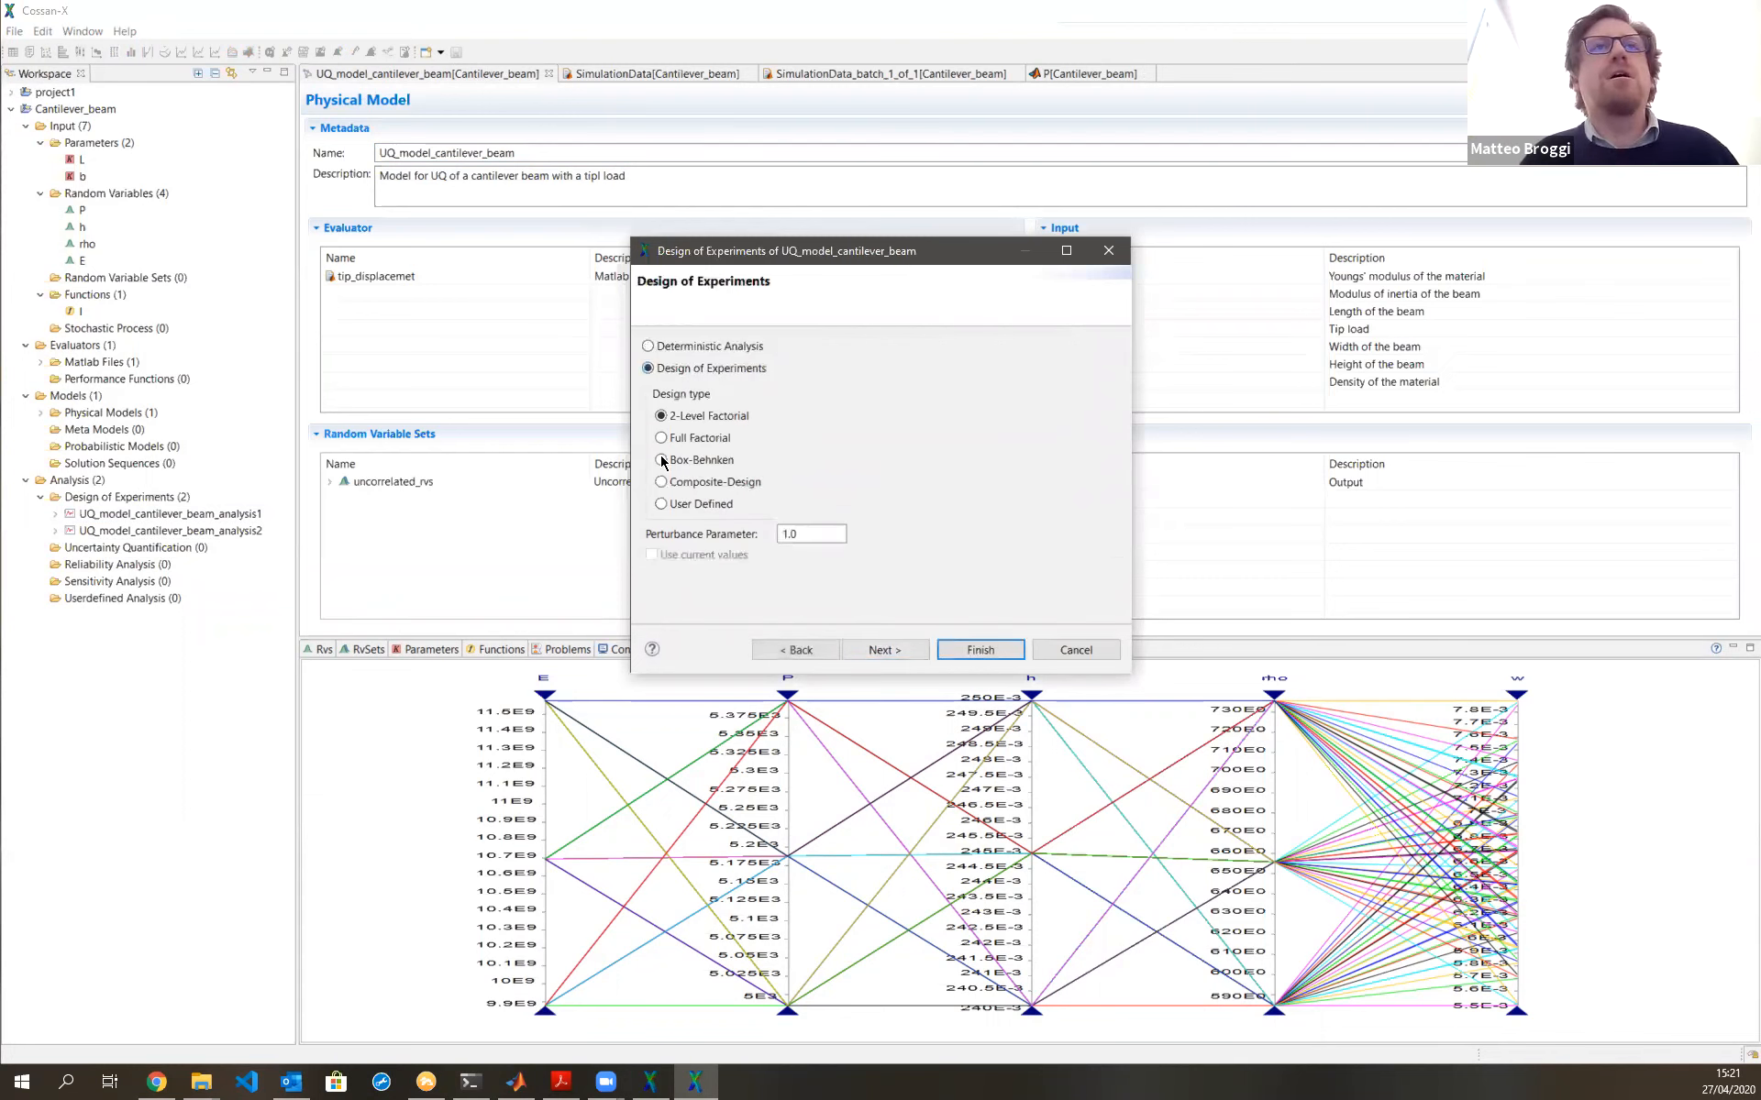
click(662, 460)
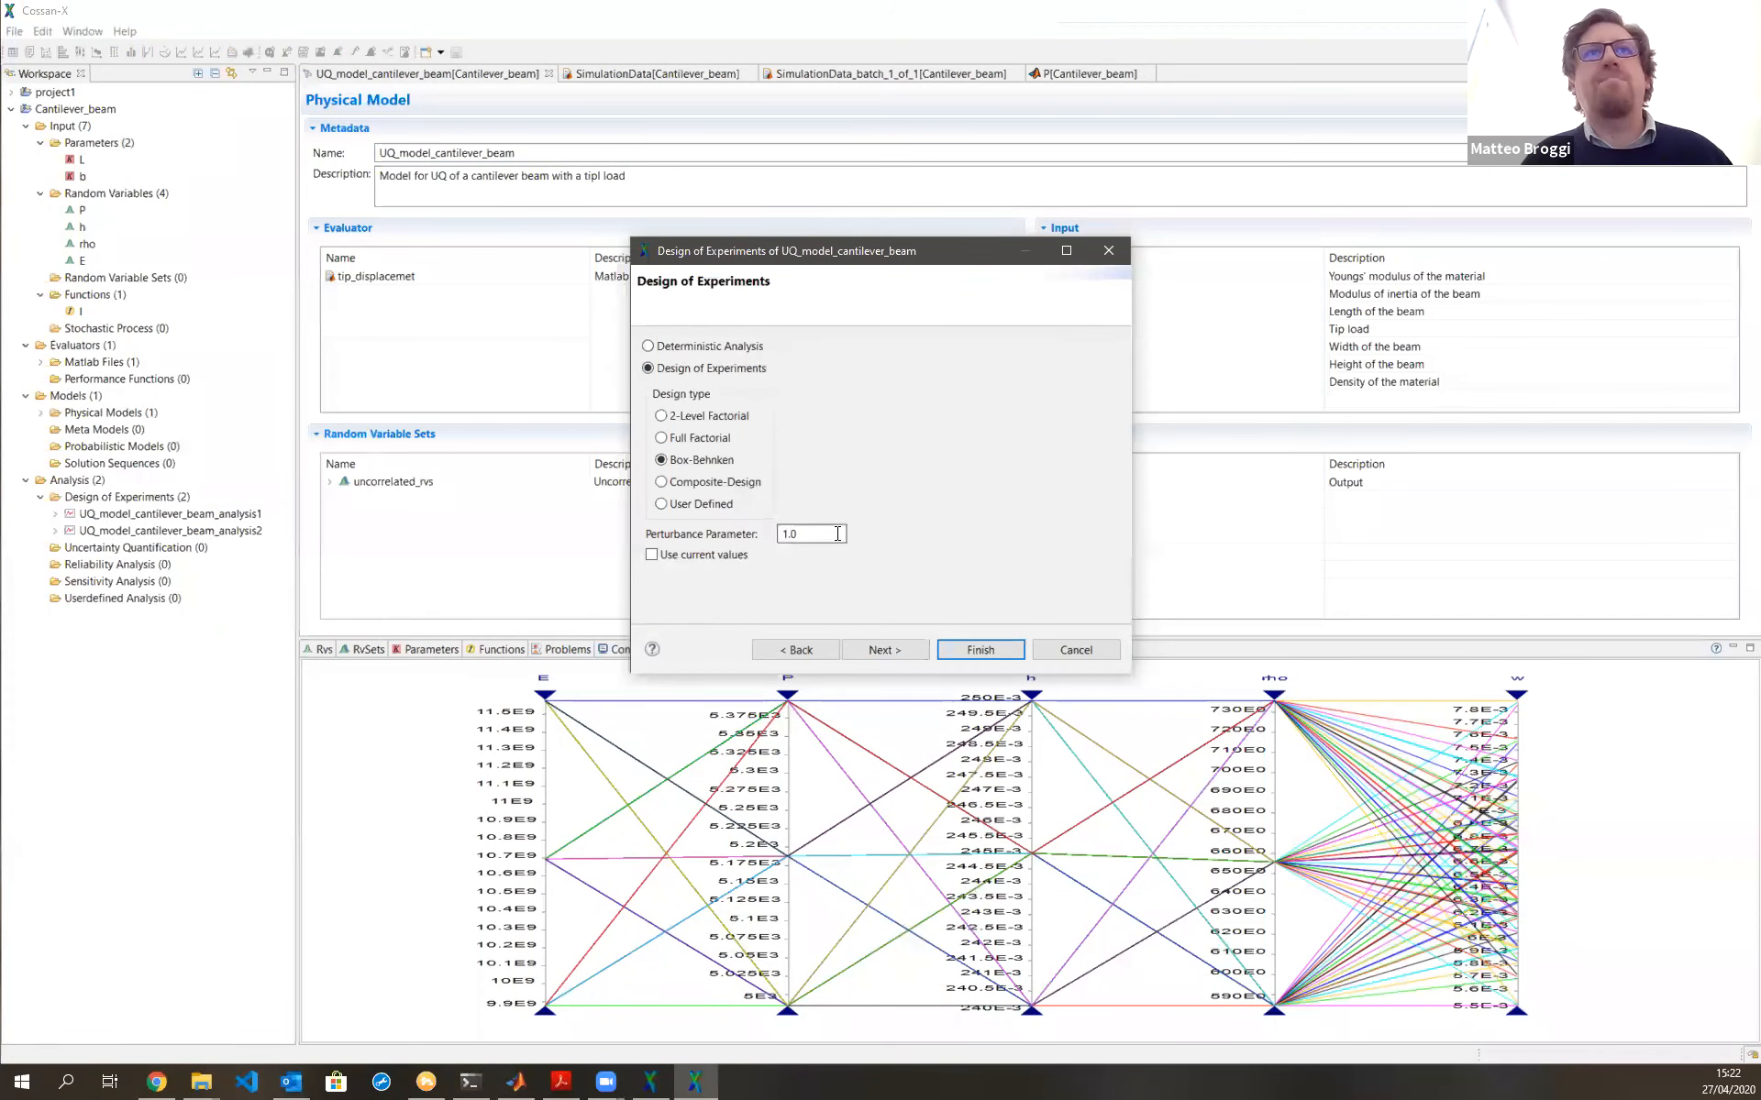
click(791, 534)
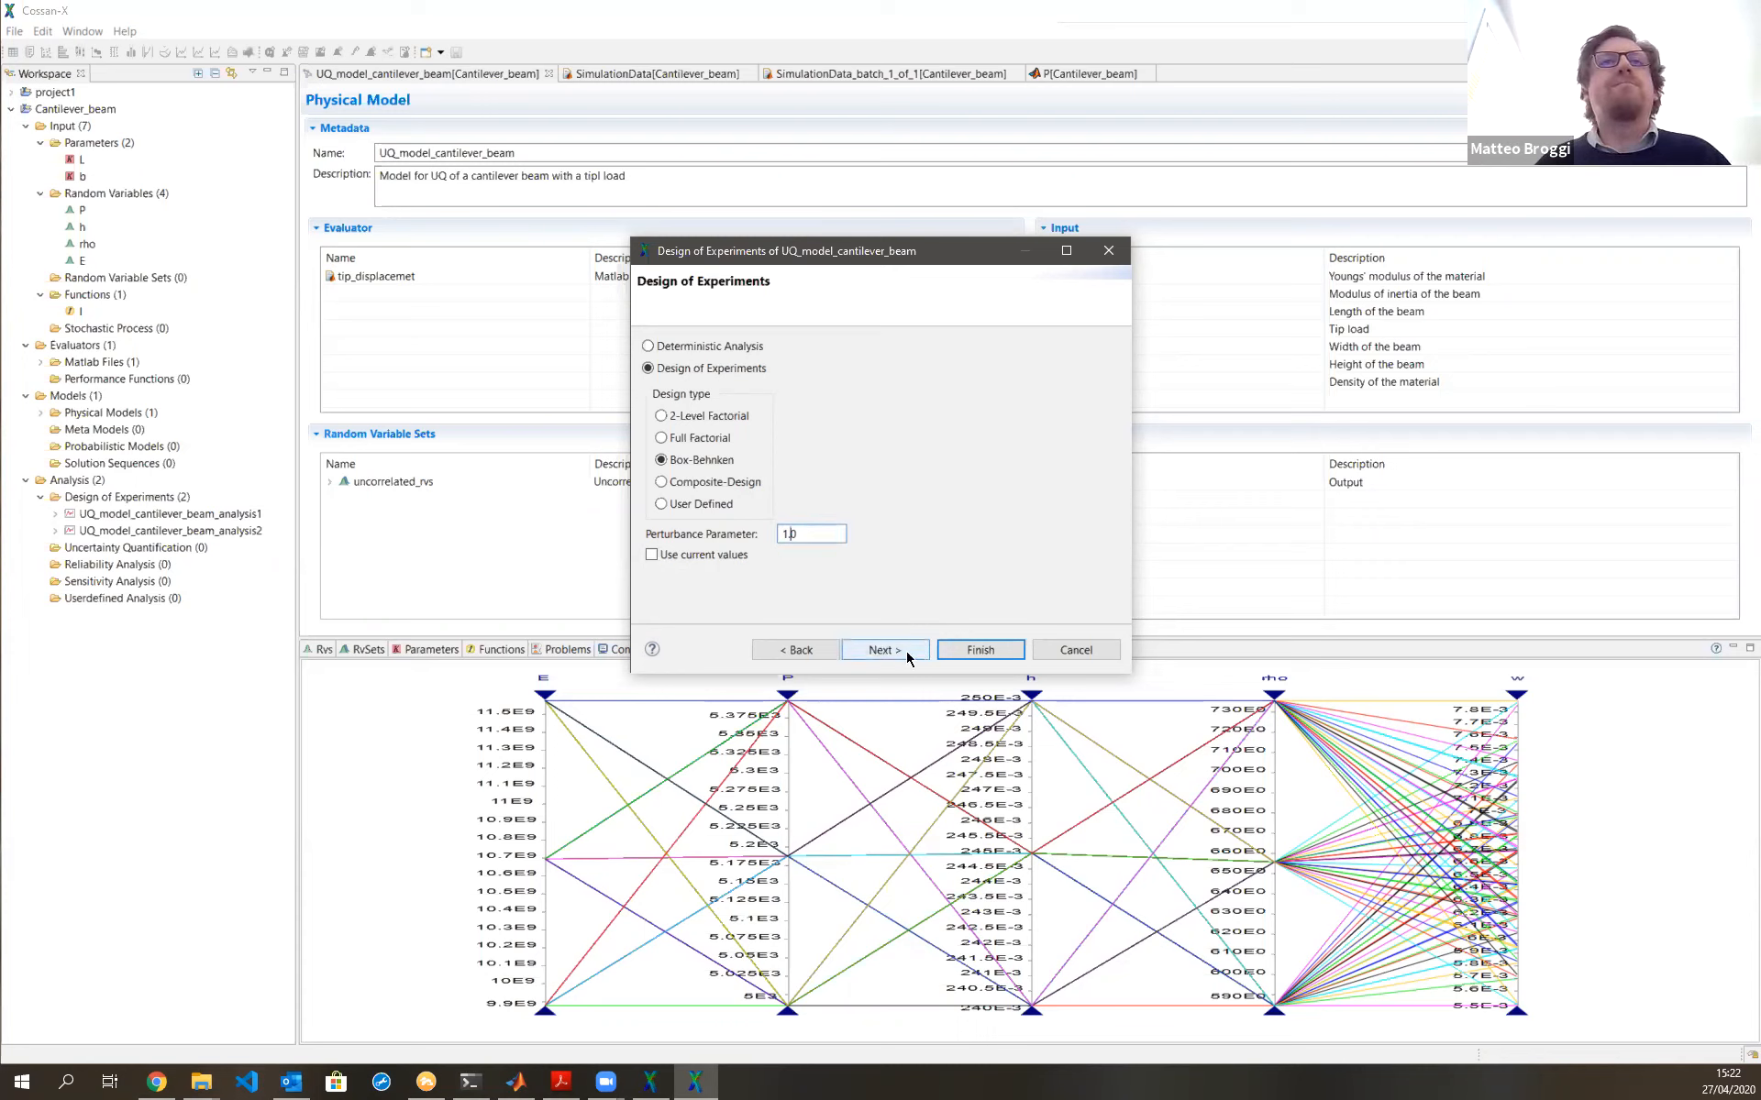
click(980, 650)
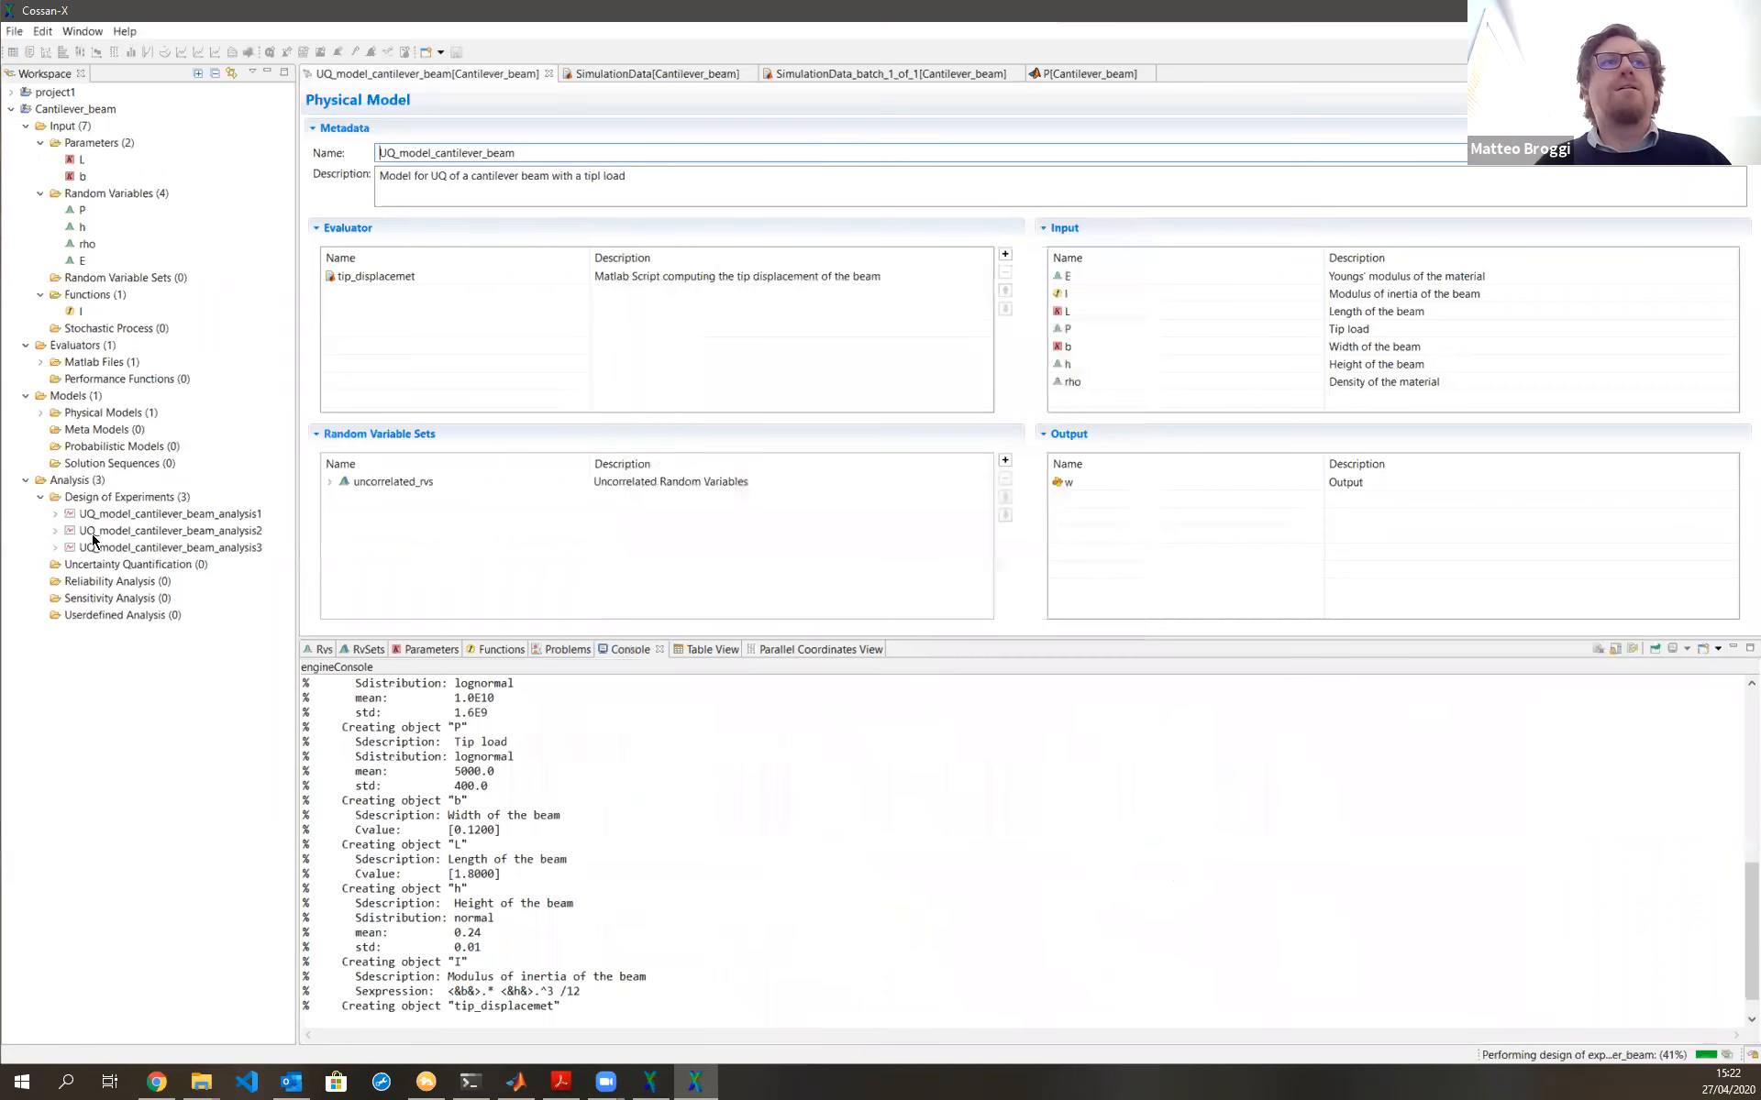
Open the SimulationData and SimulationData_batch_1_of_1 results of UQ_model_cantilever_beam_analysis3
double_click(74, 547)
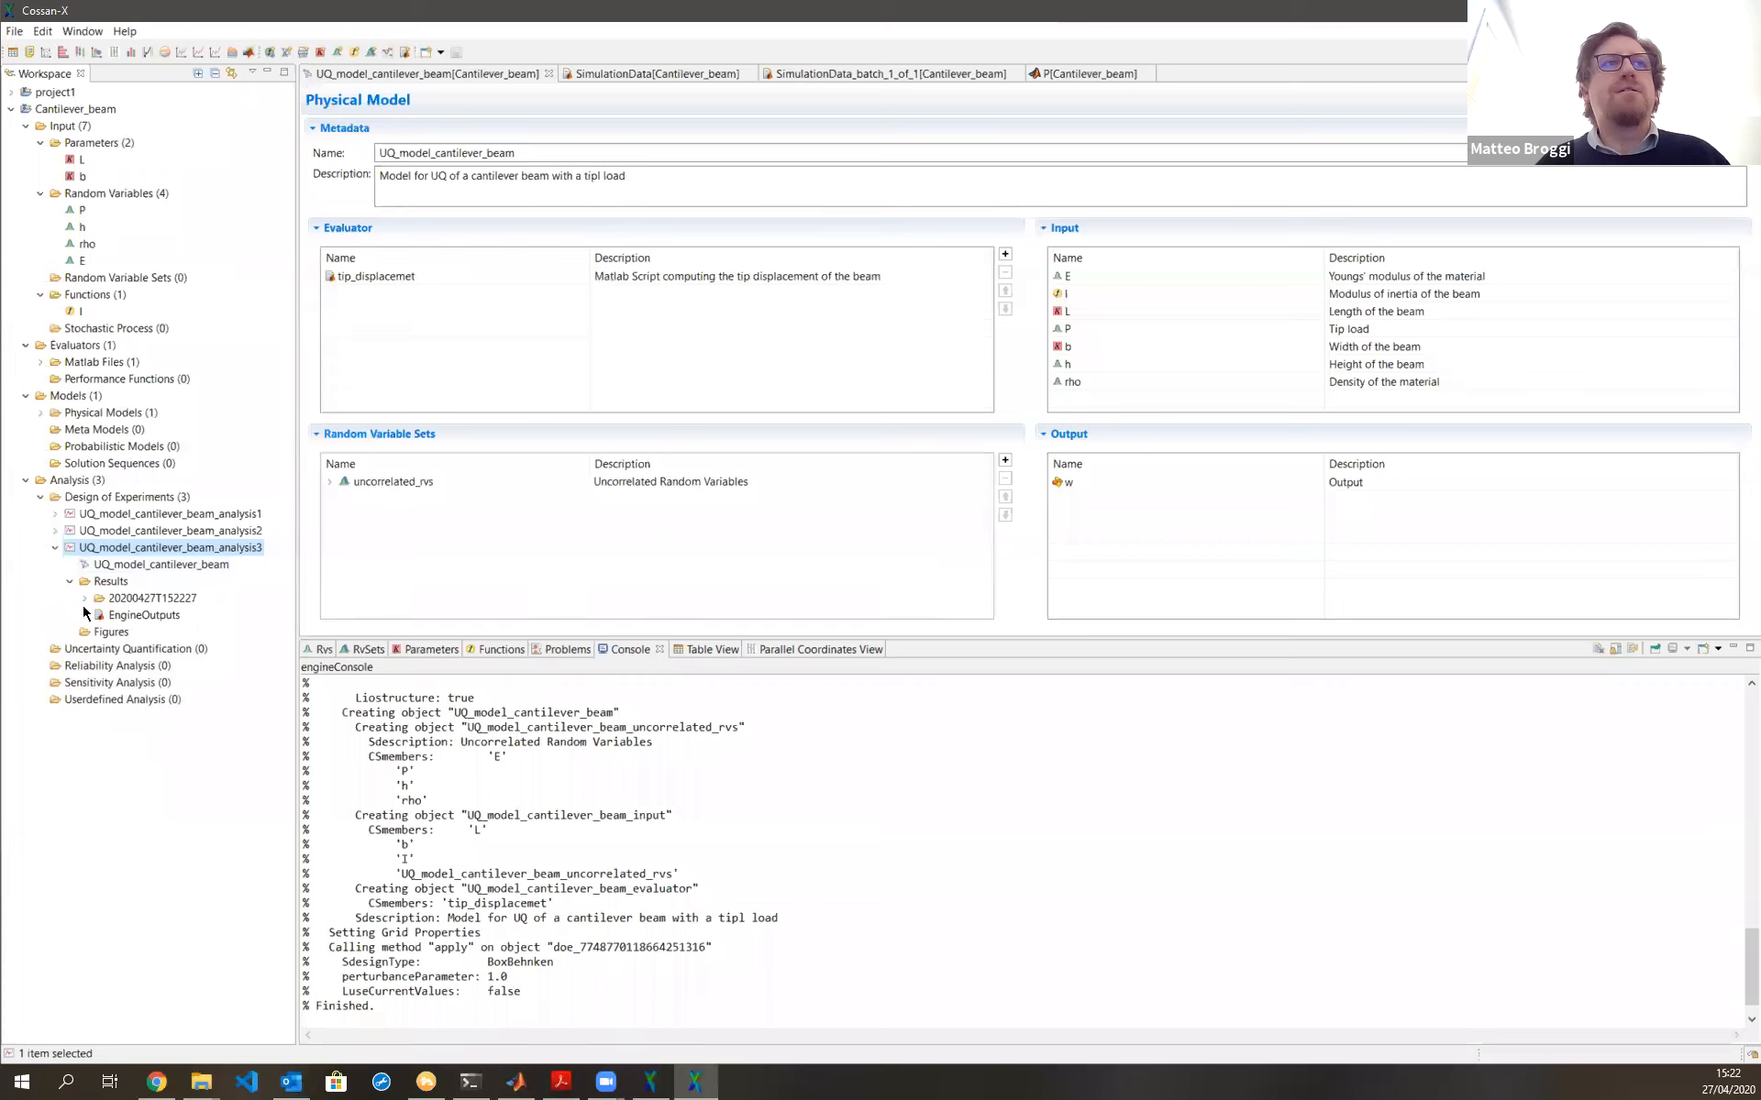
click(151, 649)
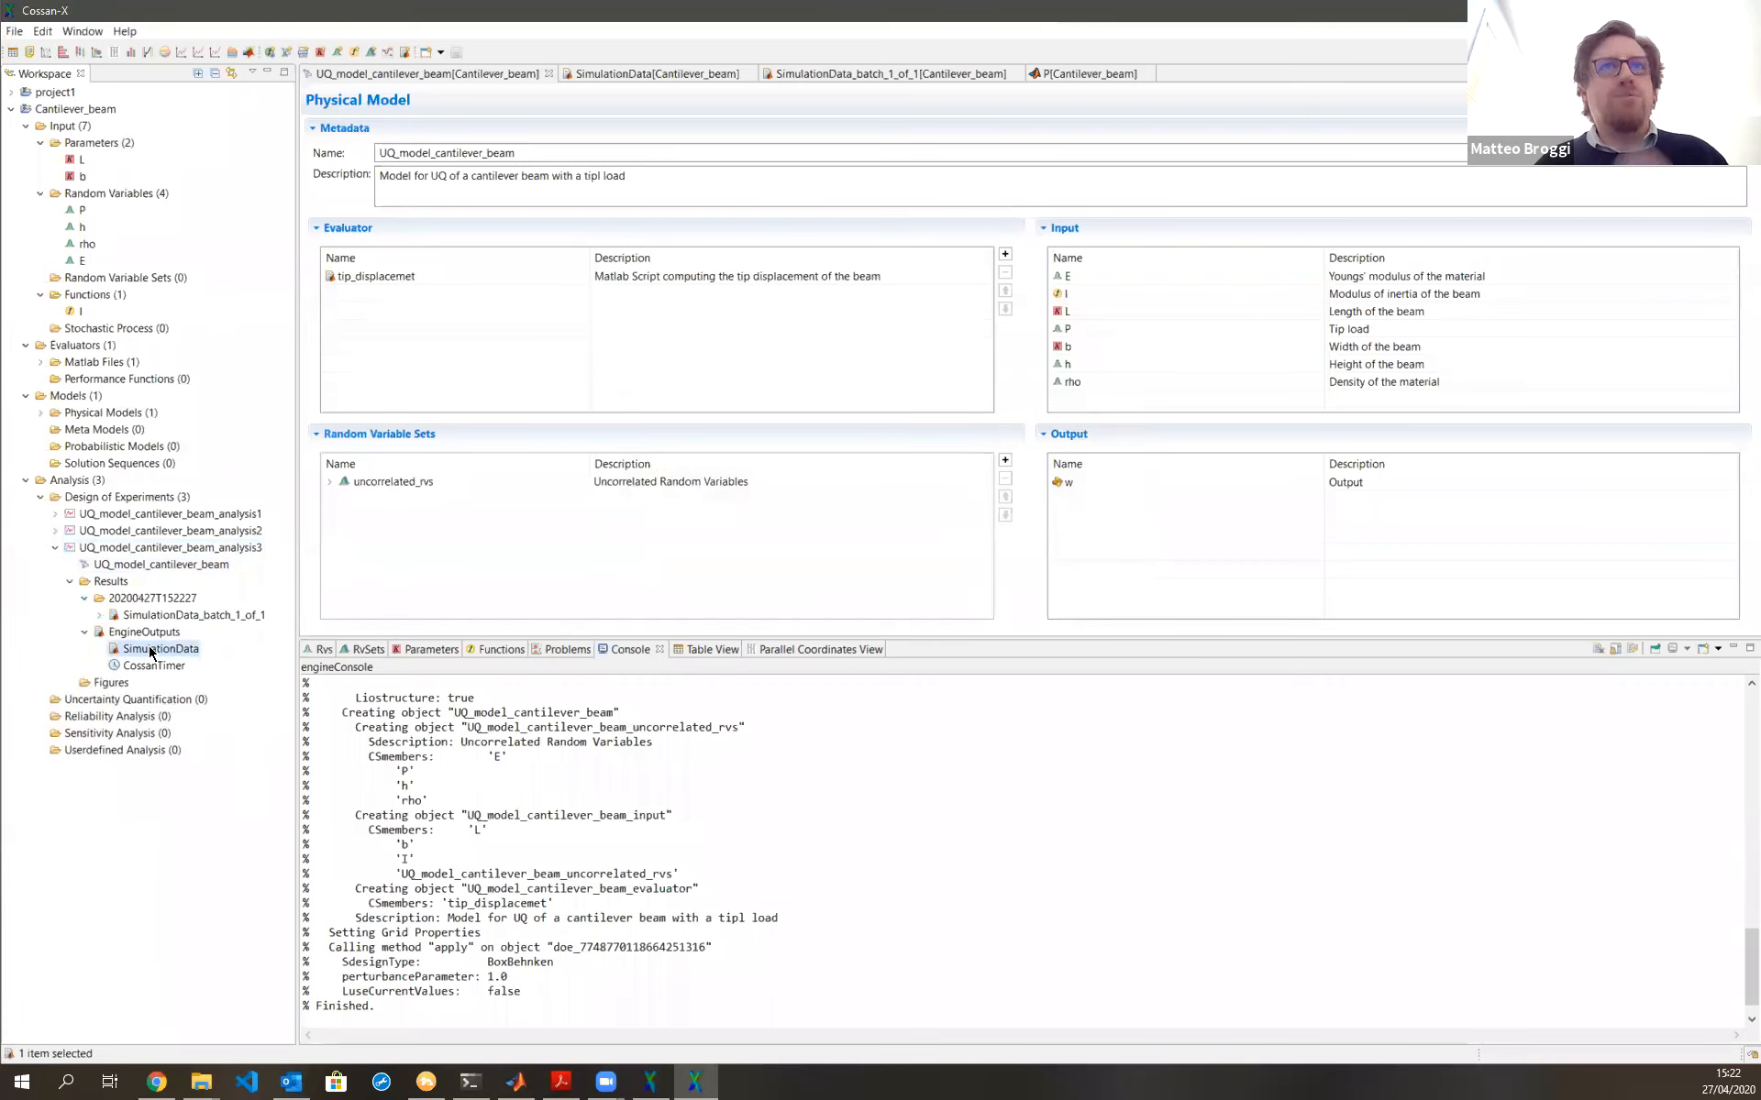
double_click(151, 649)
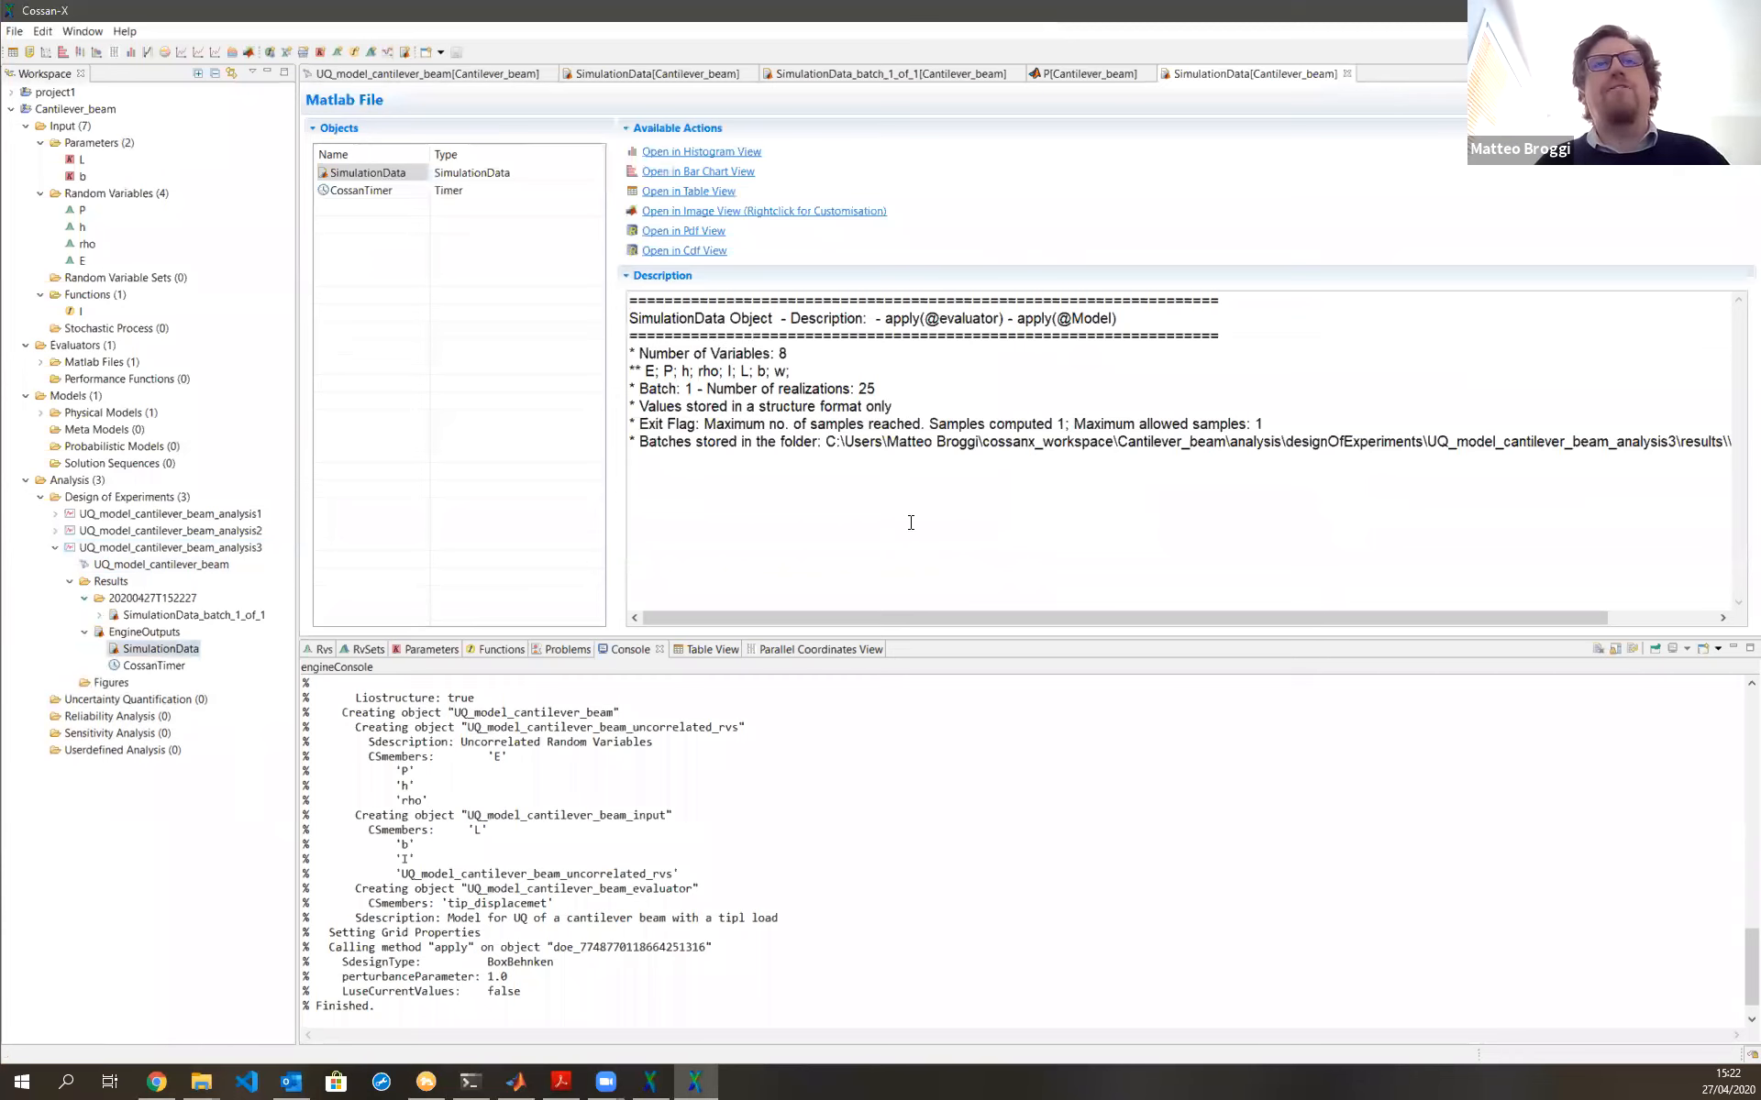
click(139, 622)
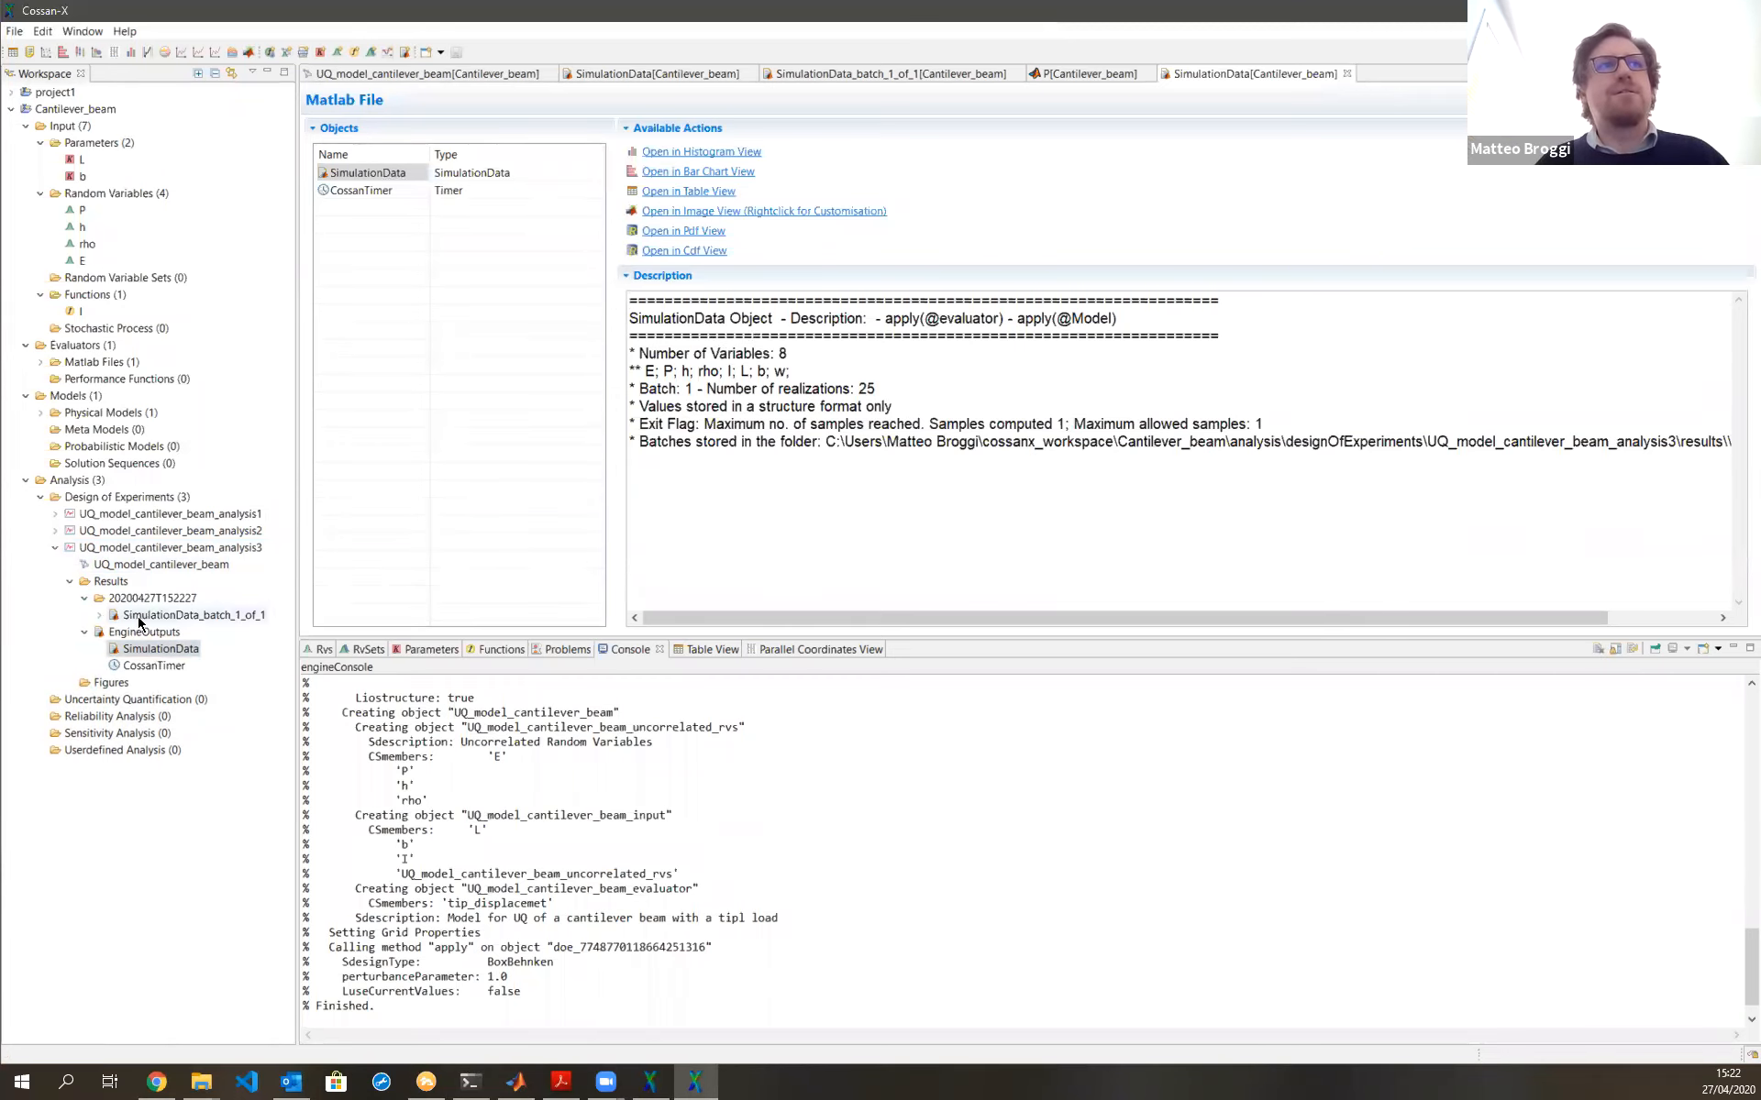
double_click(139, 621)
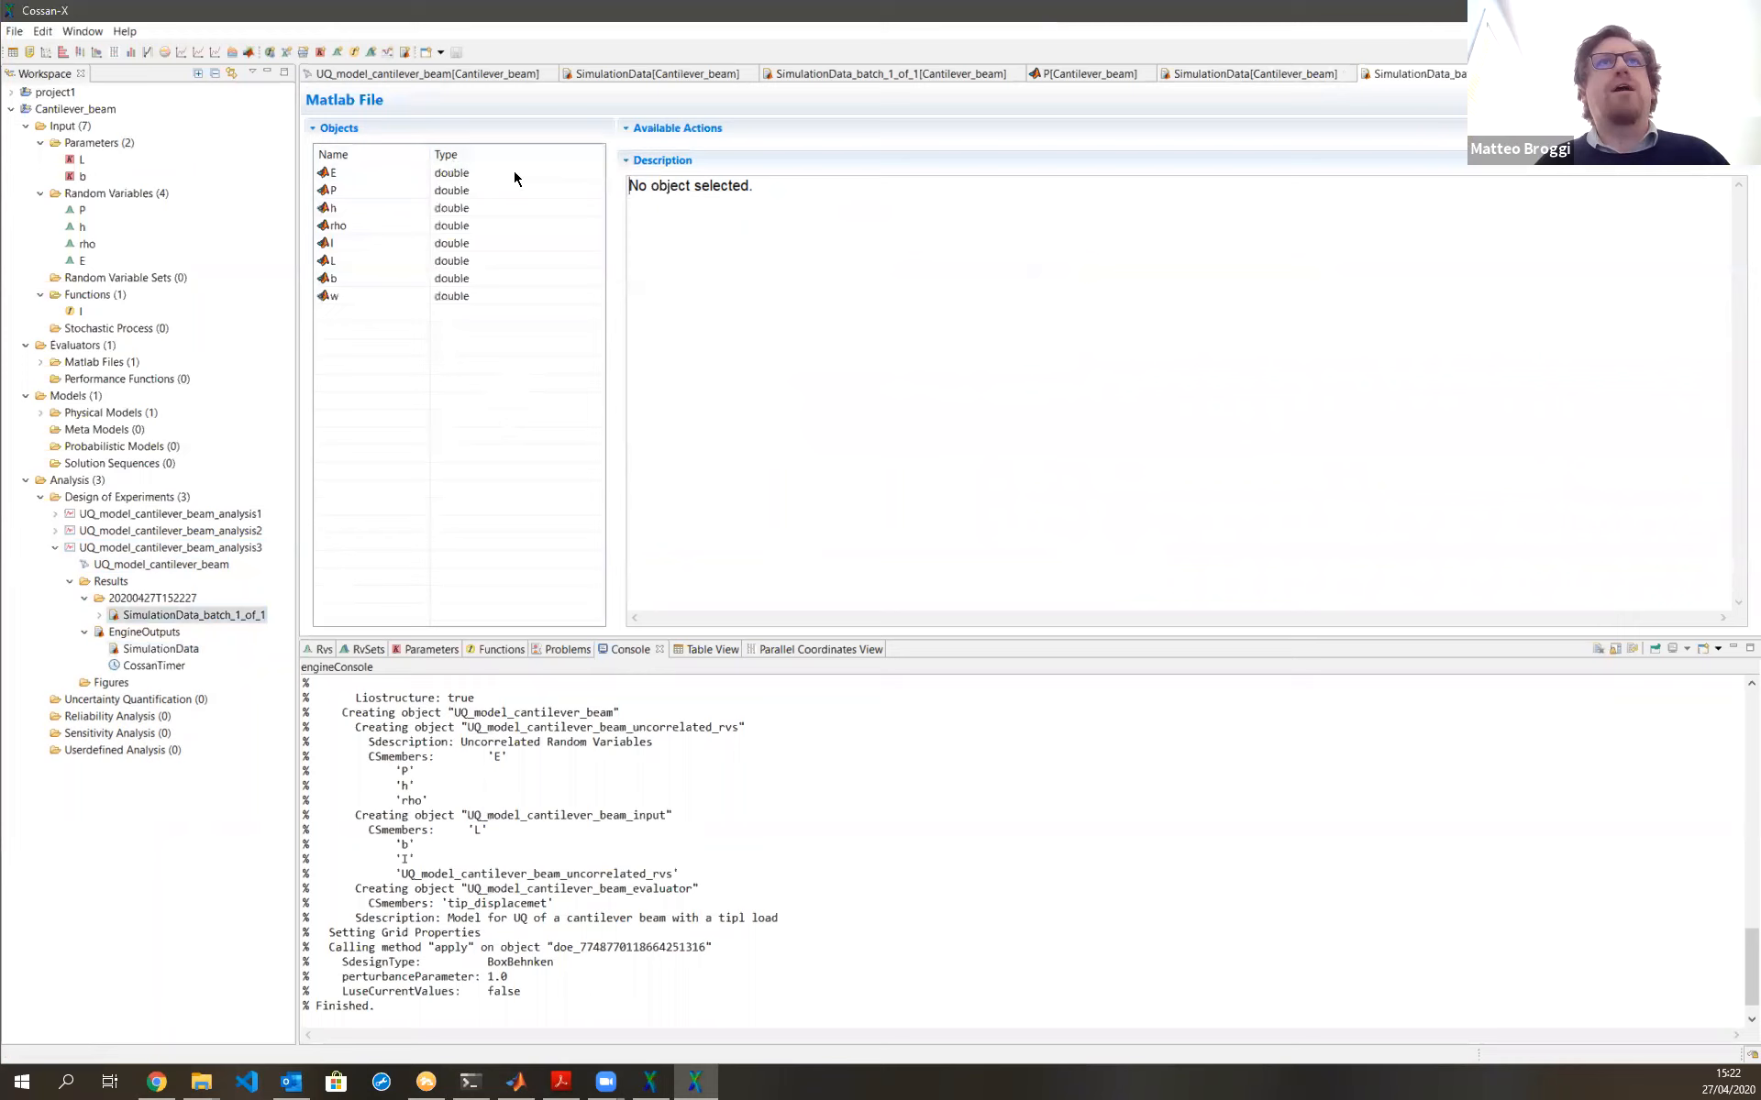
Plot E, P, h, rho and w from the Box-Behnken results in a new parallel coordinates view and display it
click(380, 177)
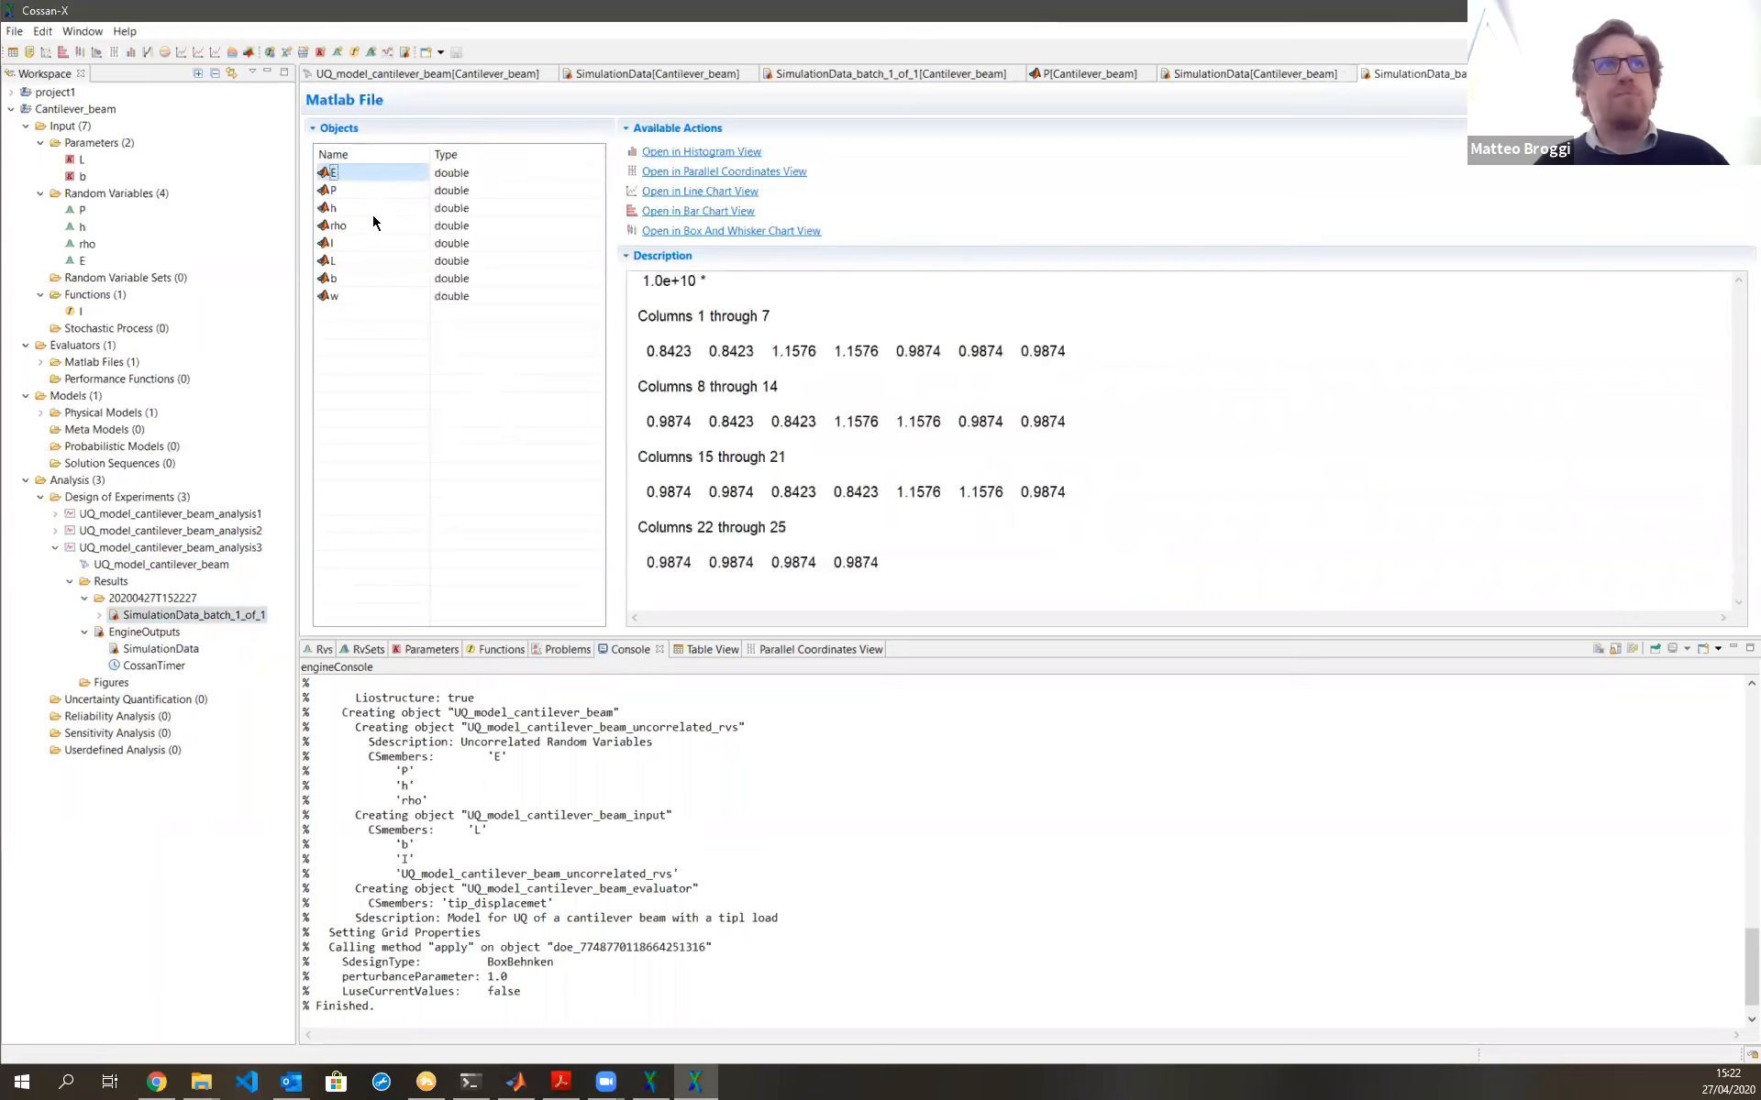
shift+click(375, 226)
ctrl+click(371, 298)
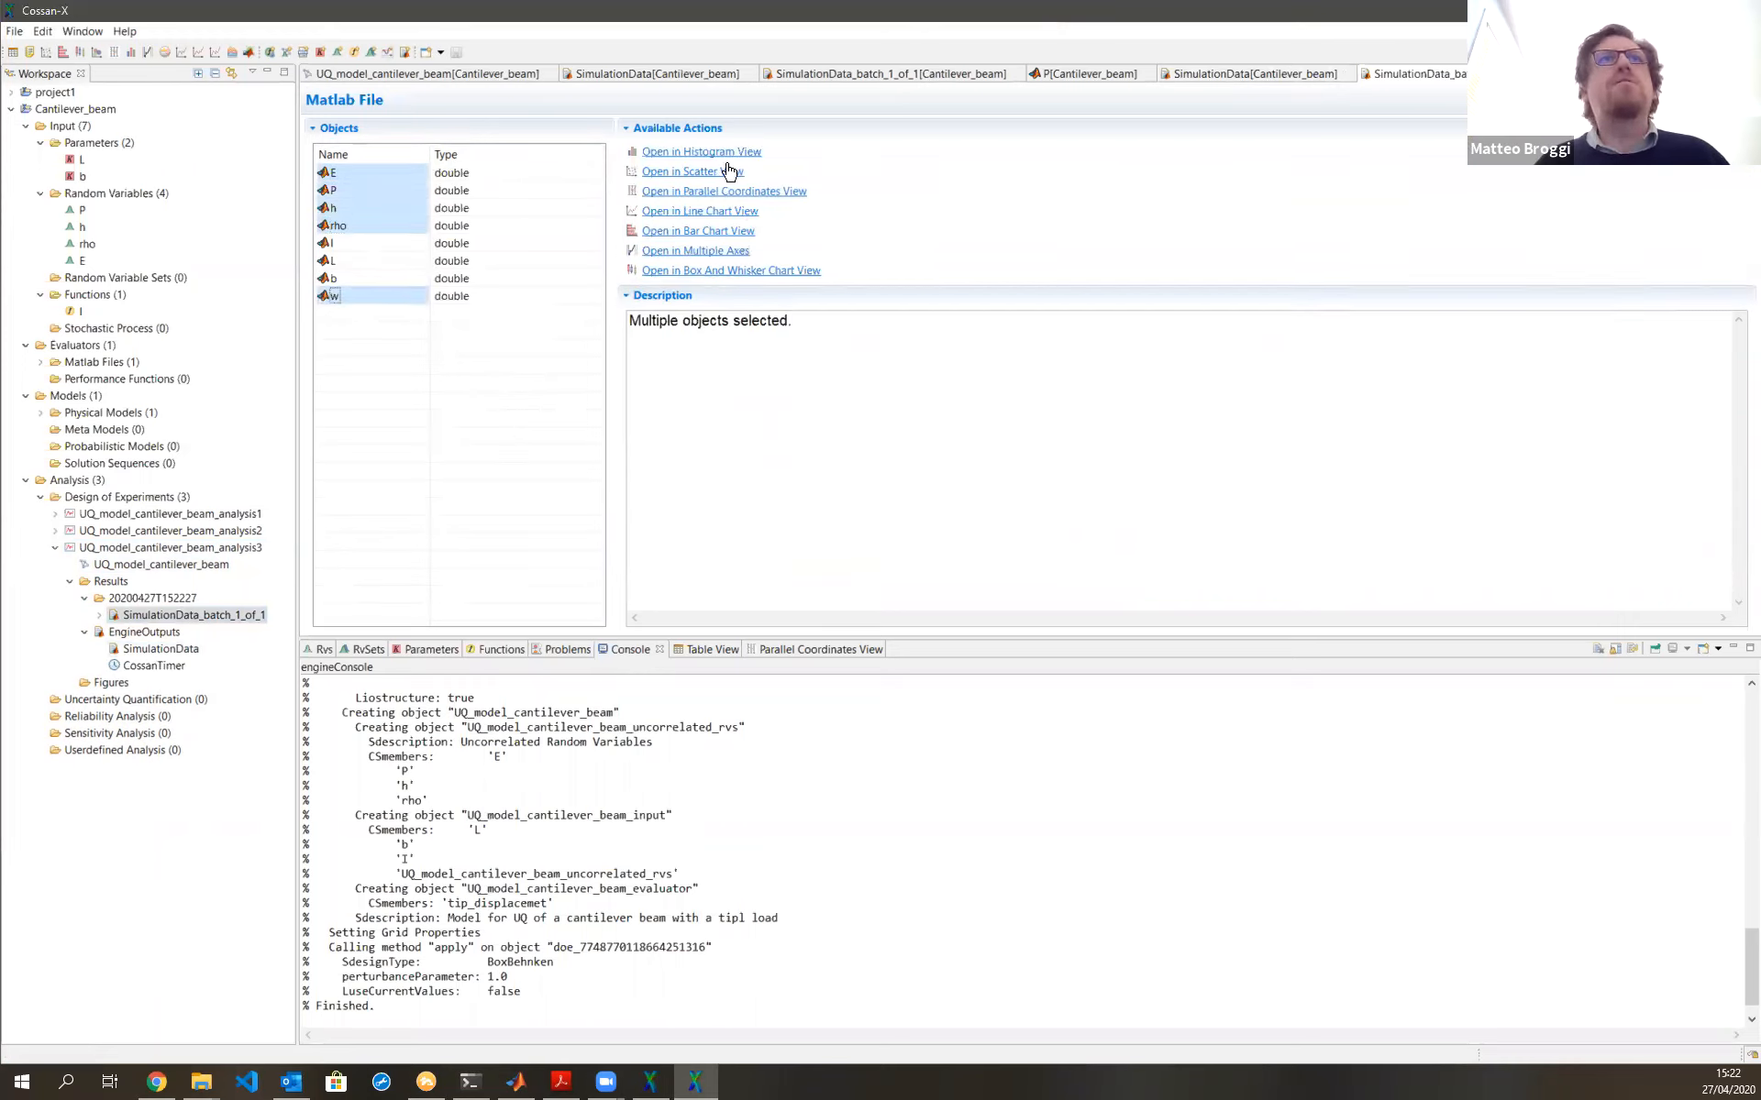
click(713, 192)
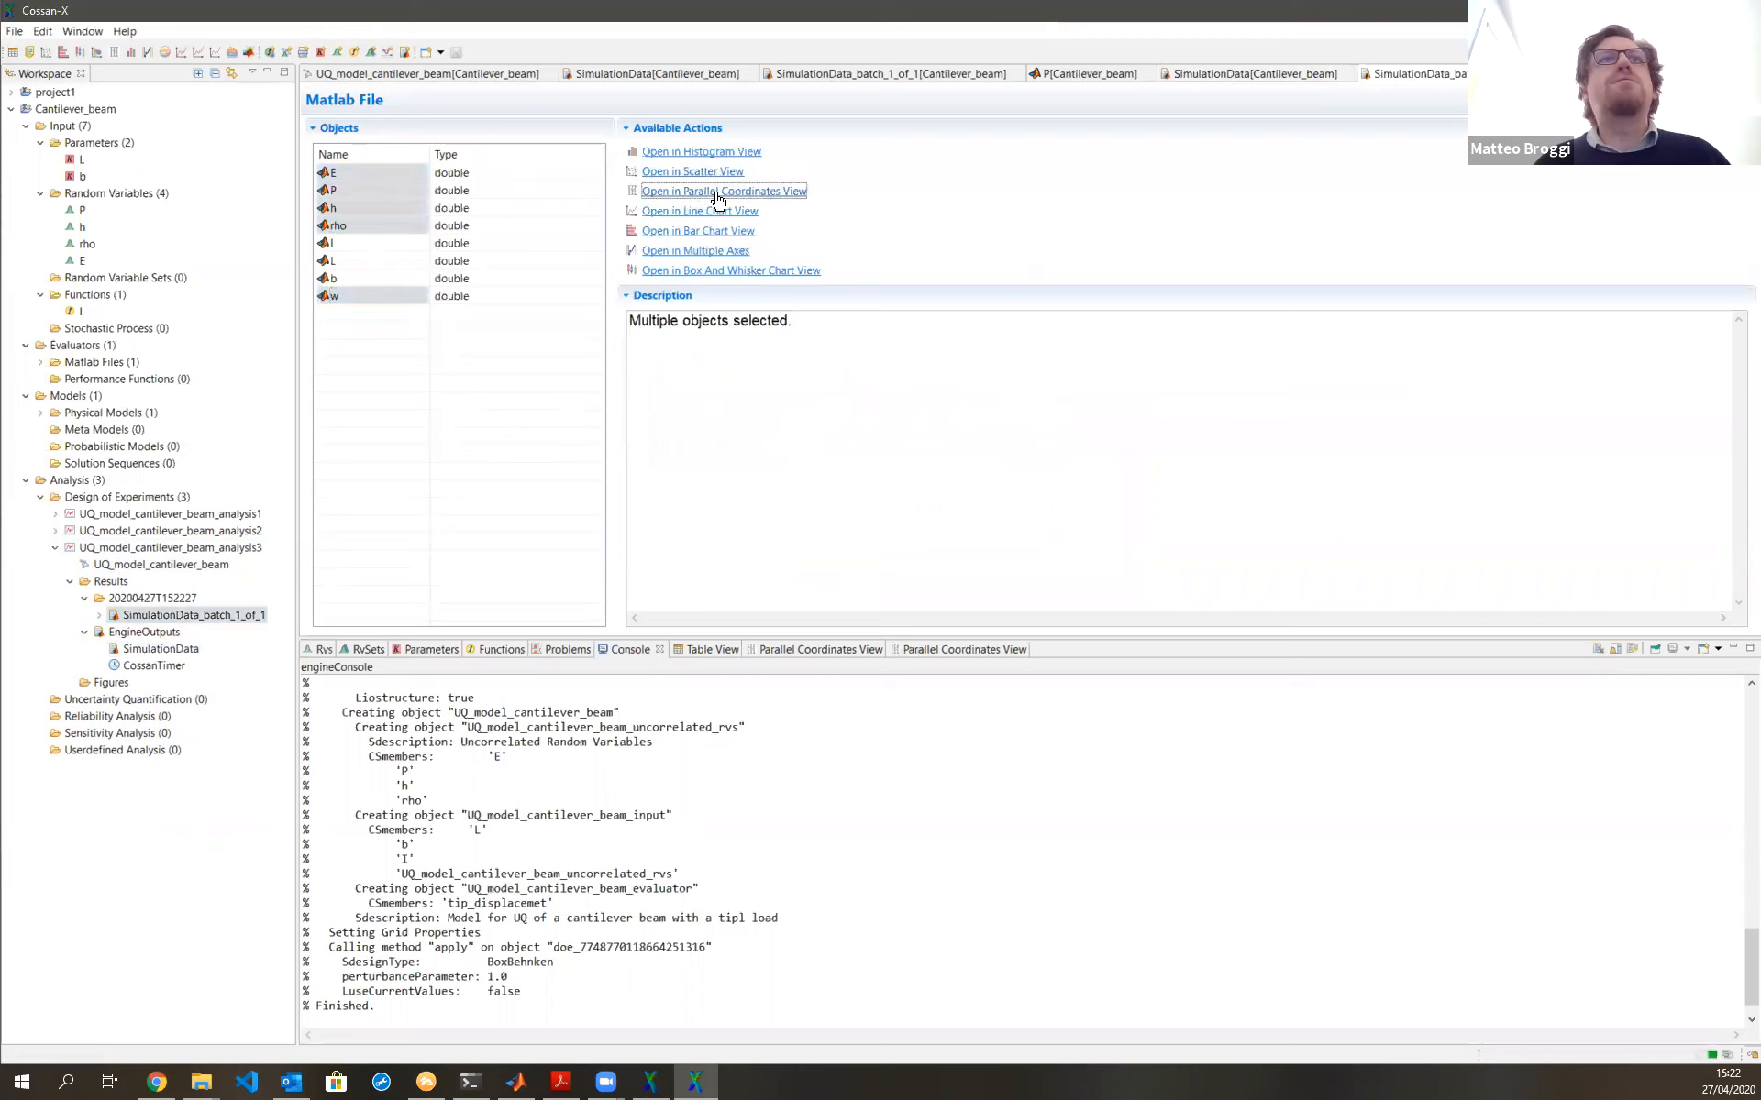
click(936, 649)
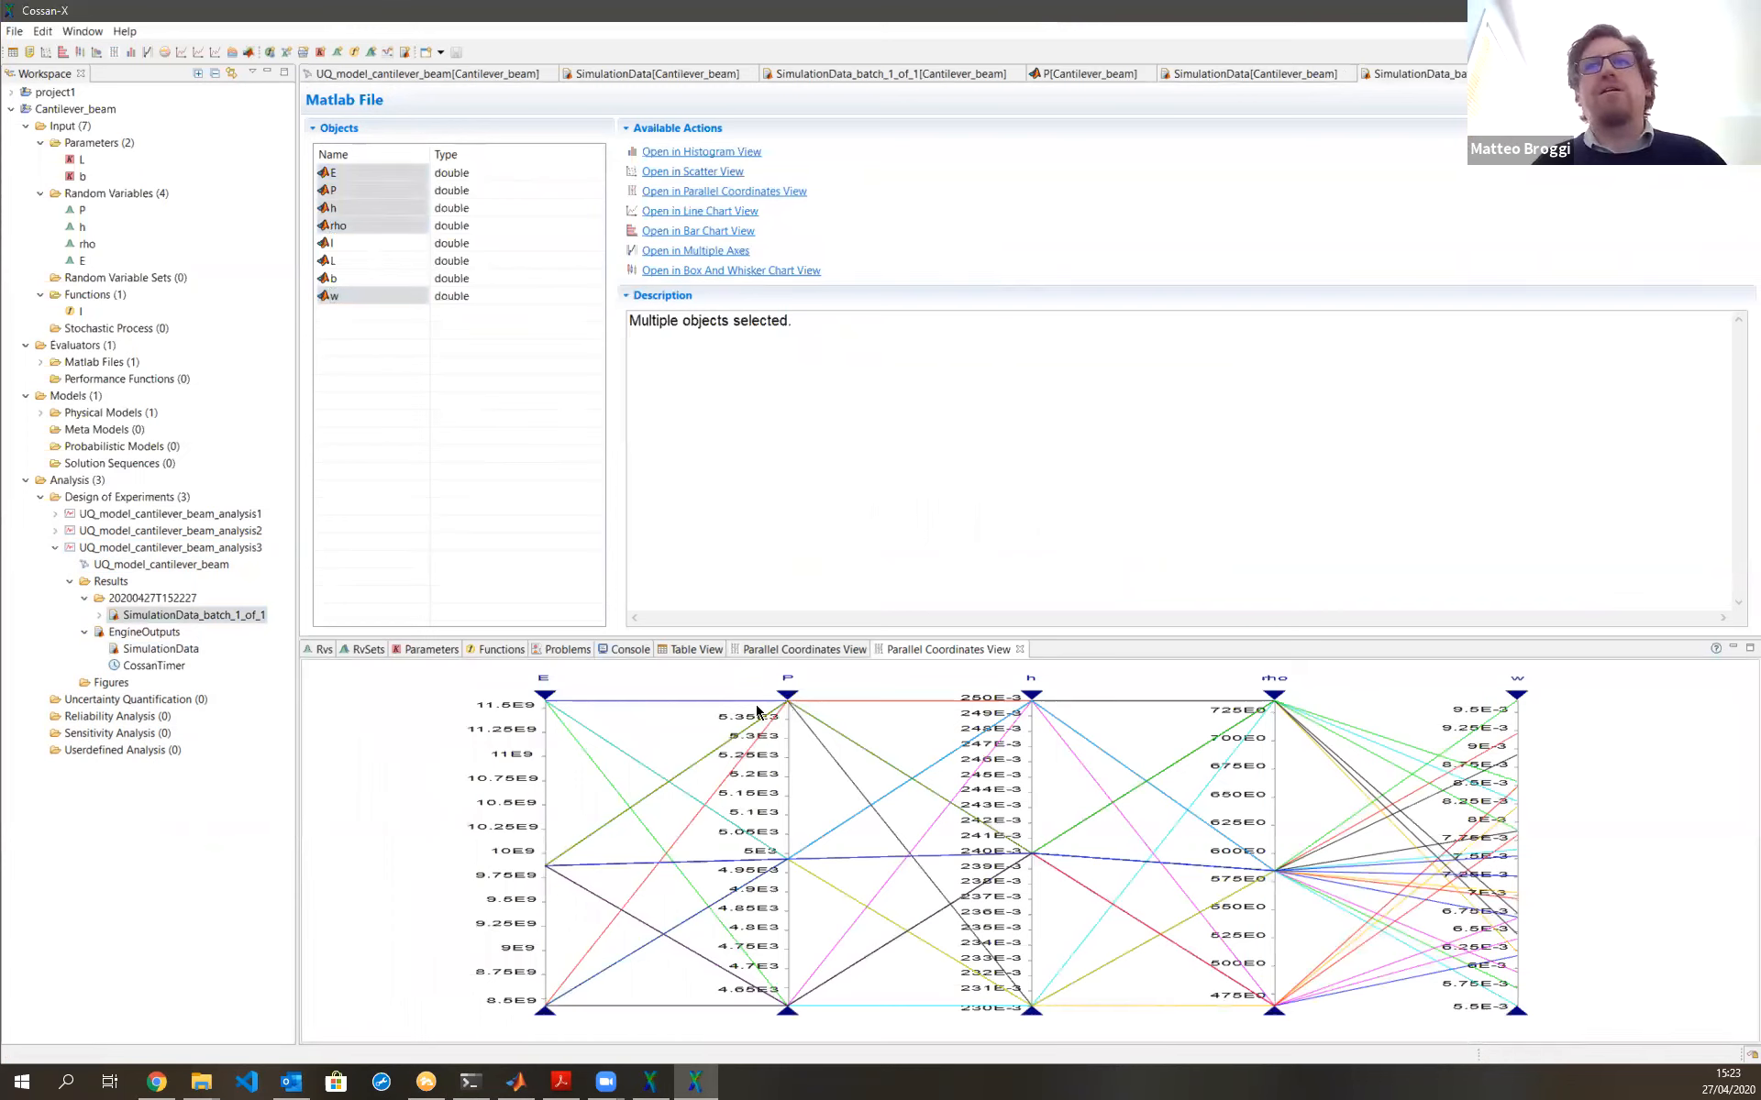
Try the upper range filters of P and rho in the parallel coordinates plot and restore their full ranges
drag(788, 696, 787, 737)
drag(775, 818, 788, 696)
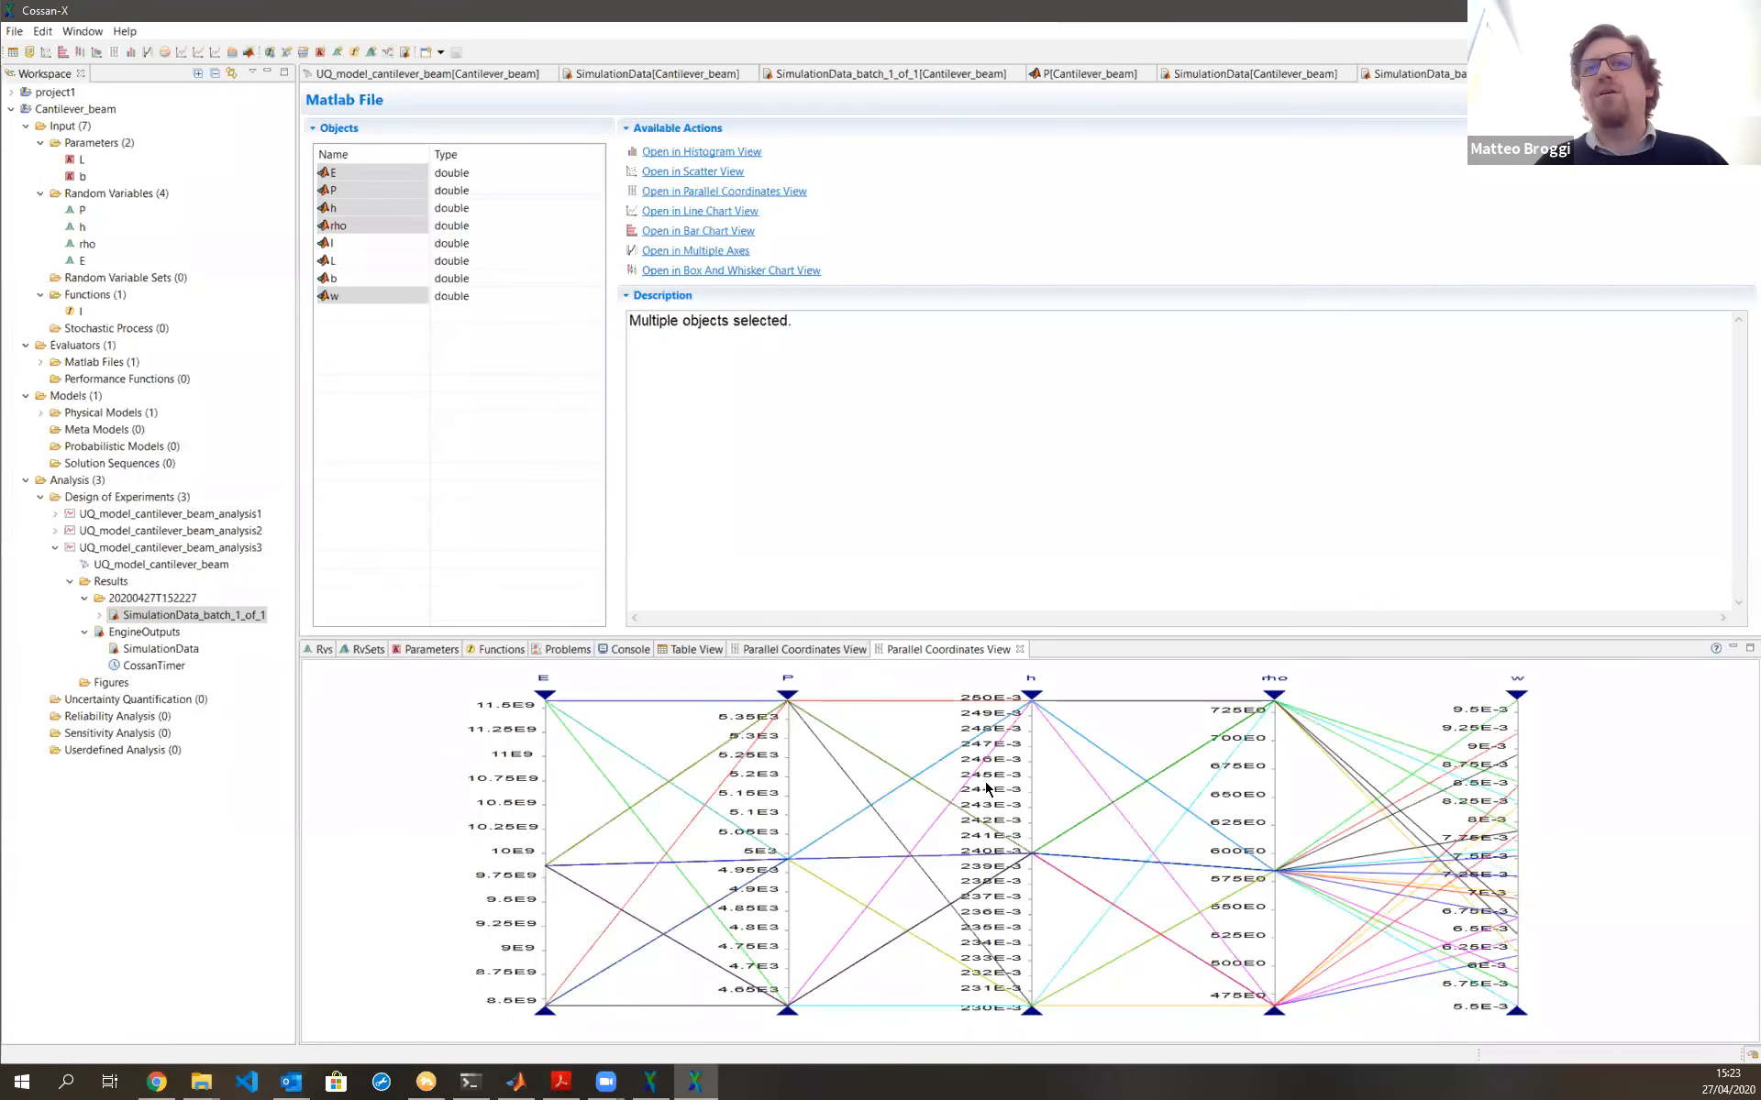
mouse_move(1281, 700)
mouse_down()
mouse_move(1258, 880)
mouse_move(1283, 679)
mouse_up()
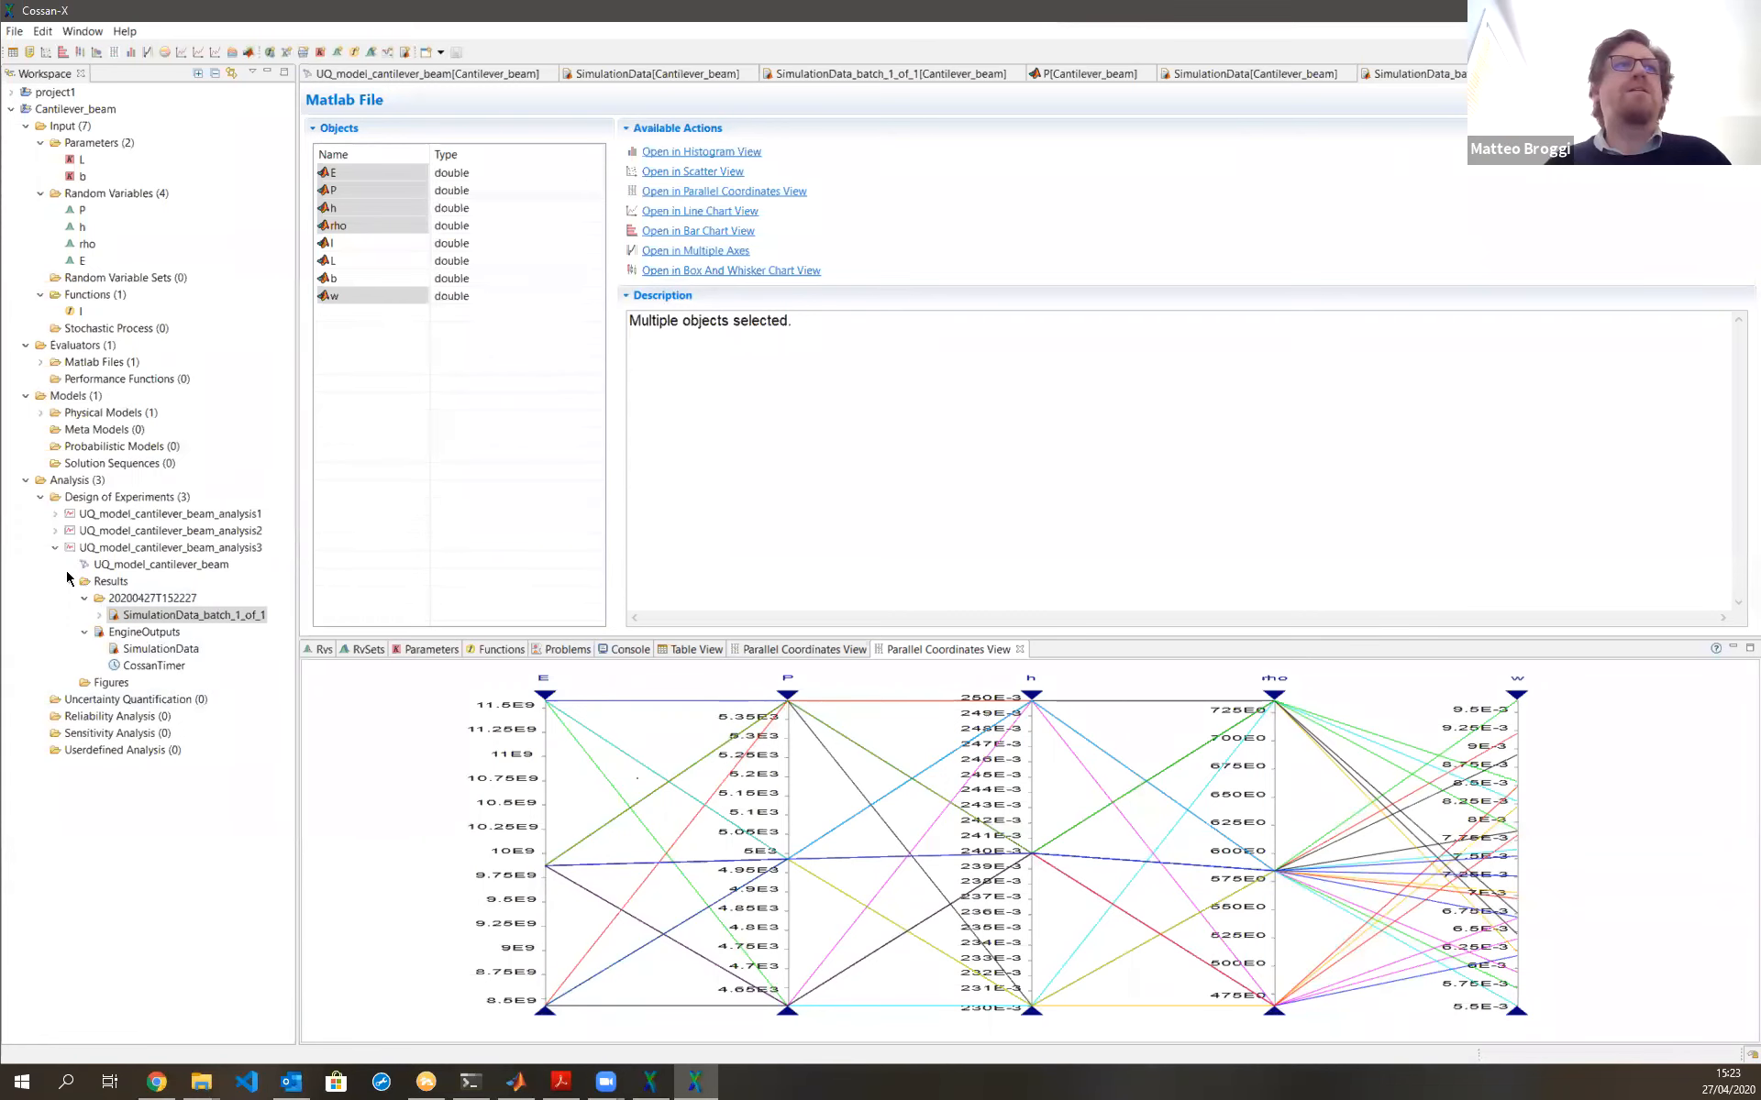
Collapse UQ_model_cantilever_beam_analysis3 in the project tree and close all open editors
click(54, 549)
click(54, 549)
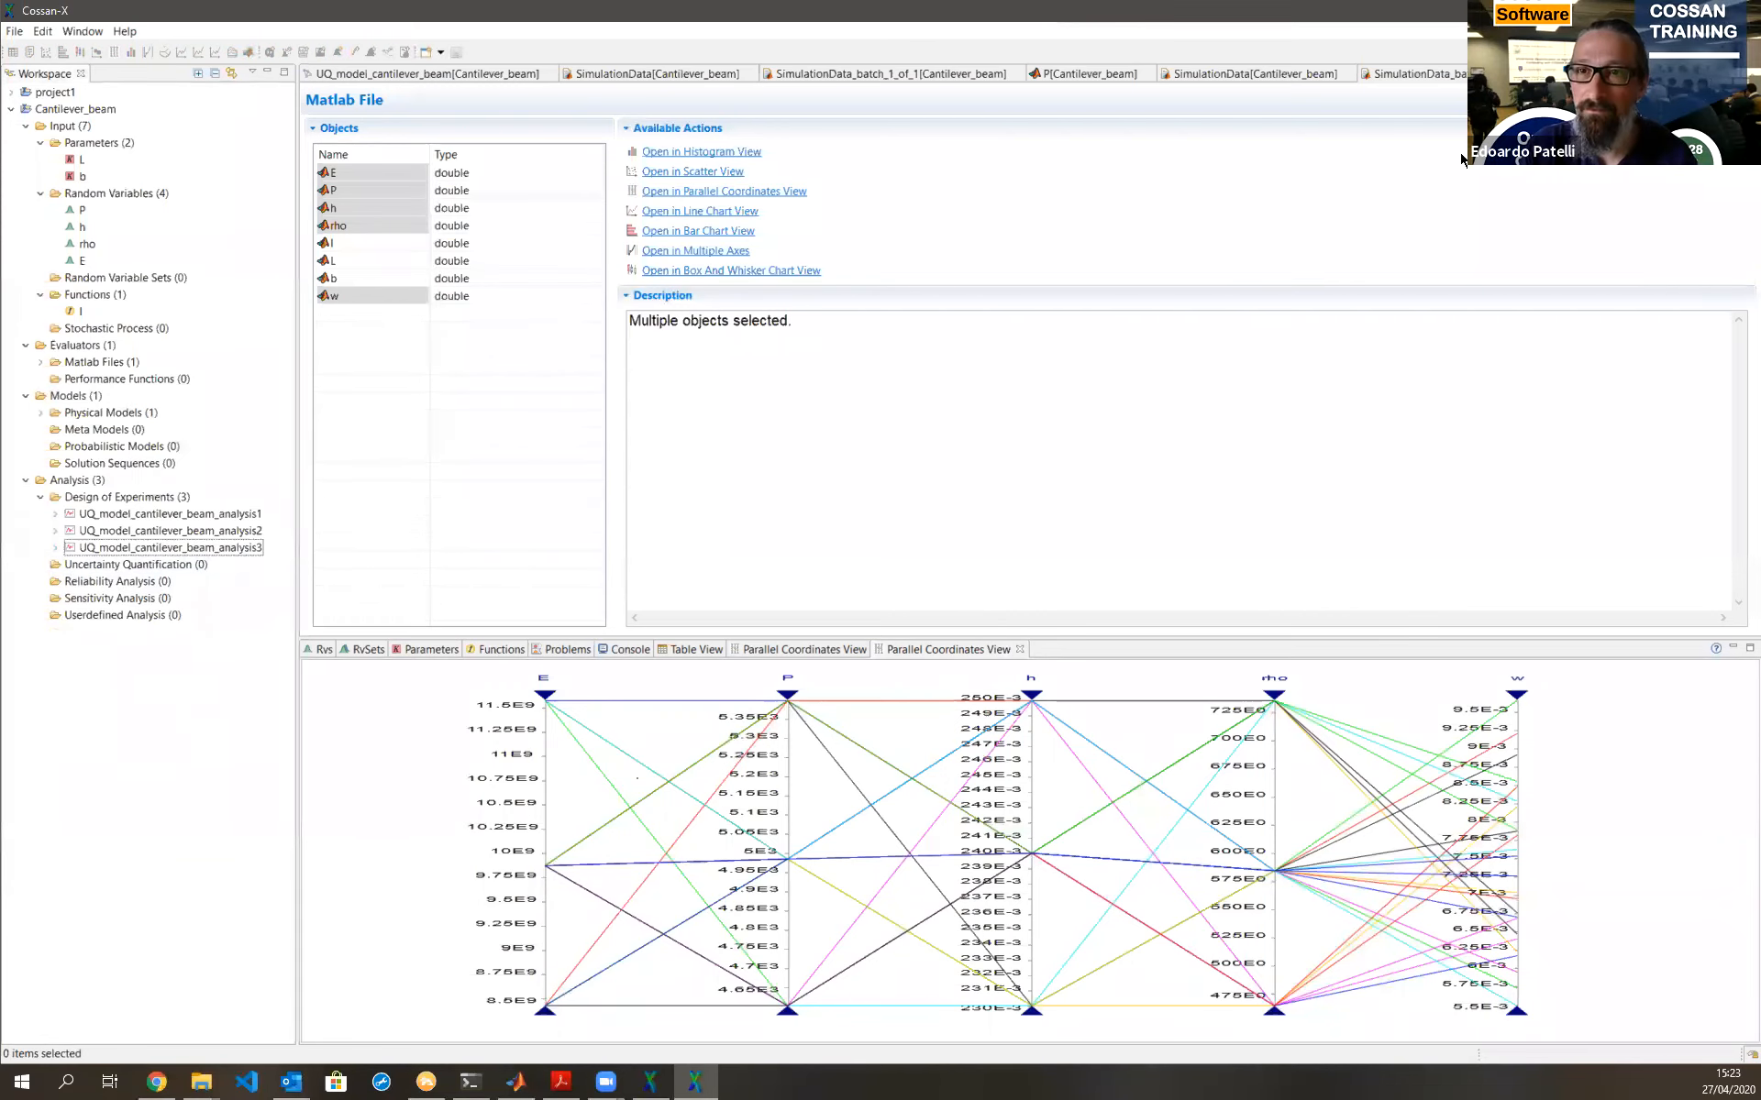
right_click(477, 75)
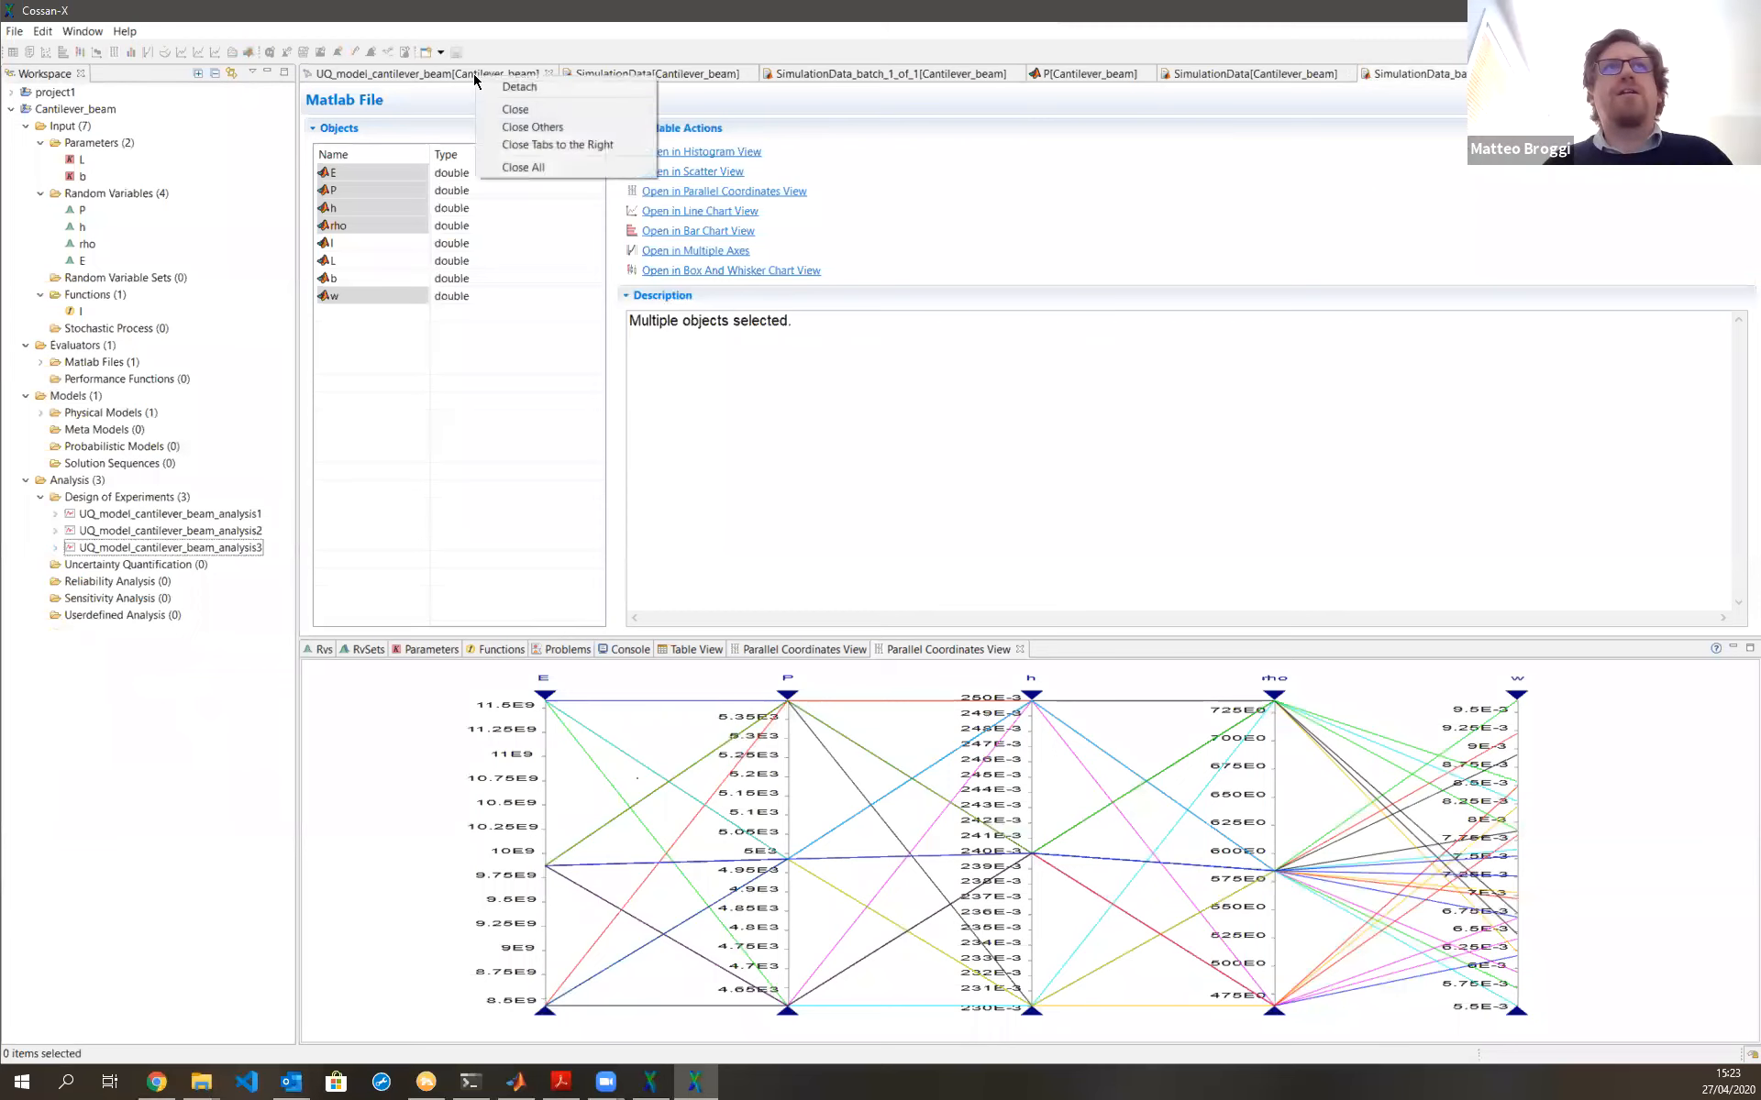
click(563, 173)
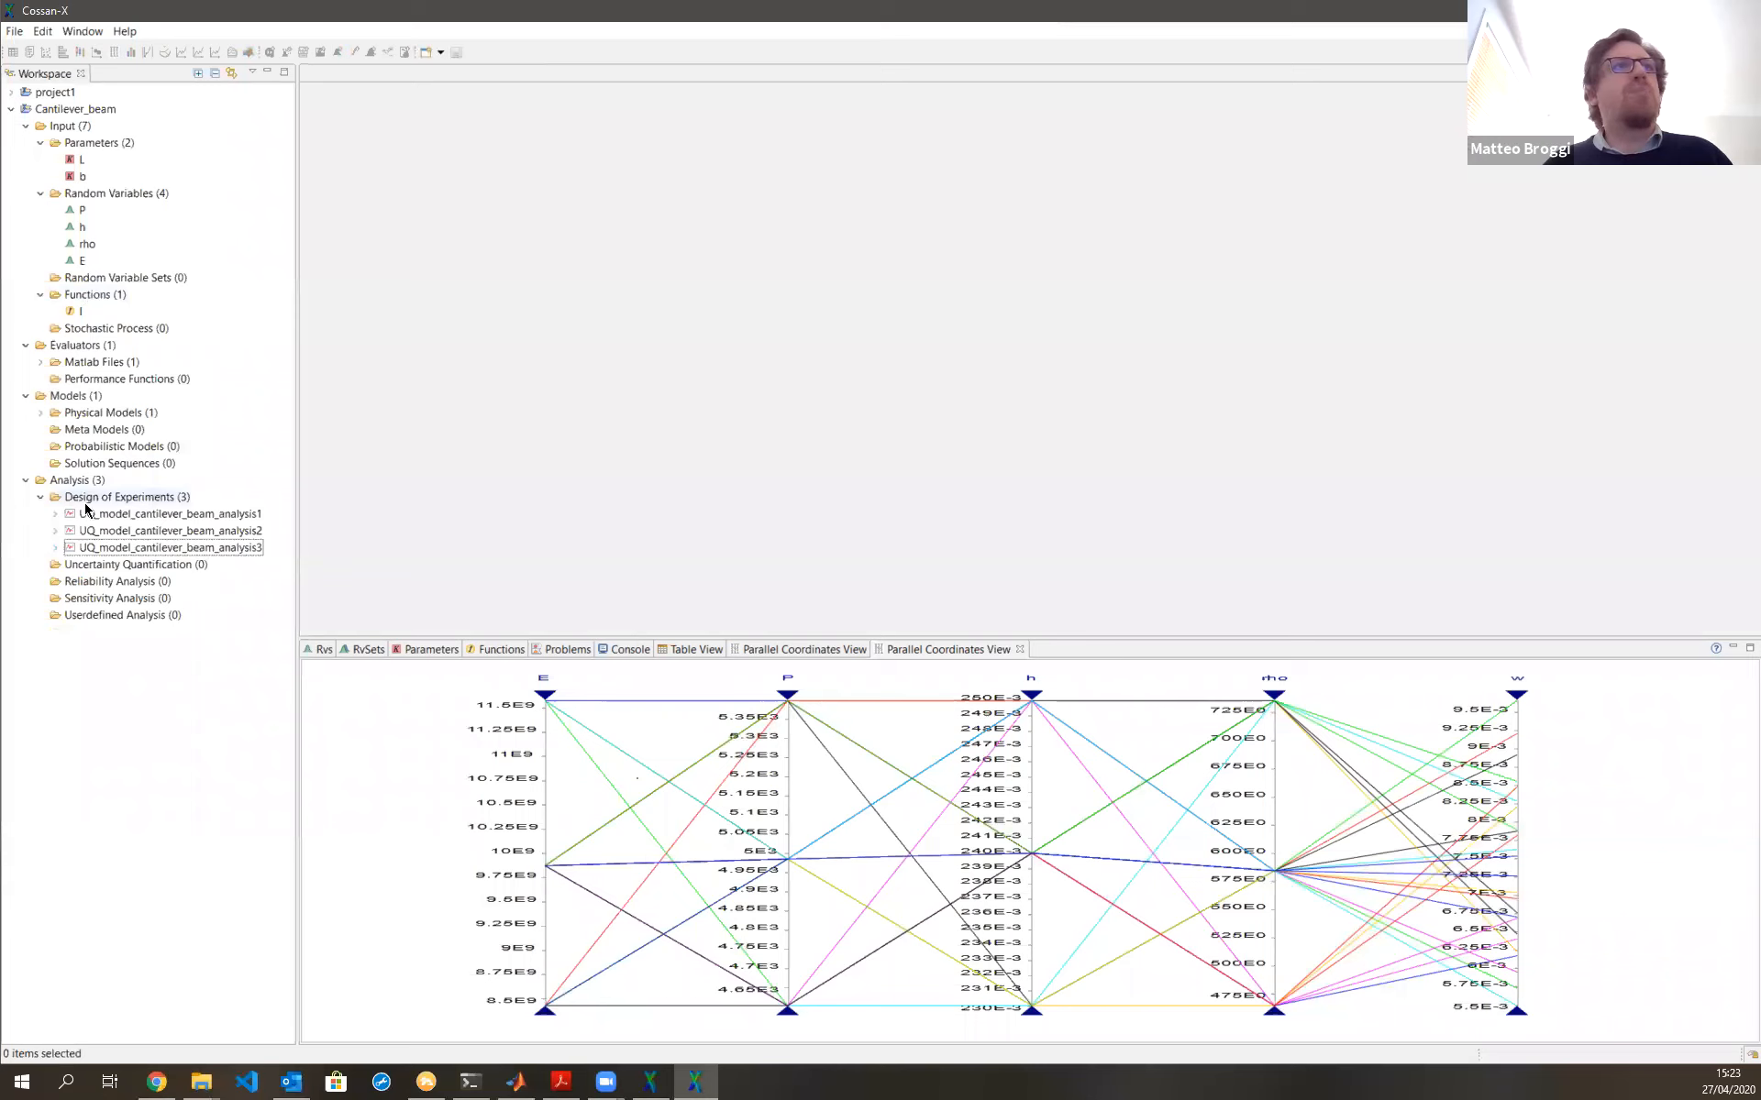
Open the physical model UQ_model_cantilever_beam and start an Uncertainty Quantification analysis of type Simulation, up to the simulation method settings
click(40, 414)
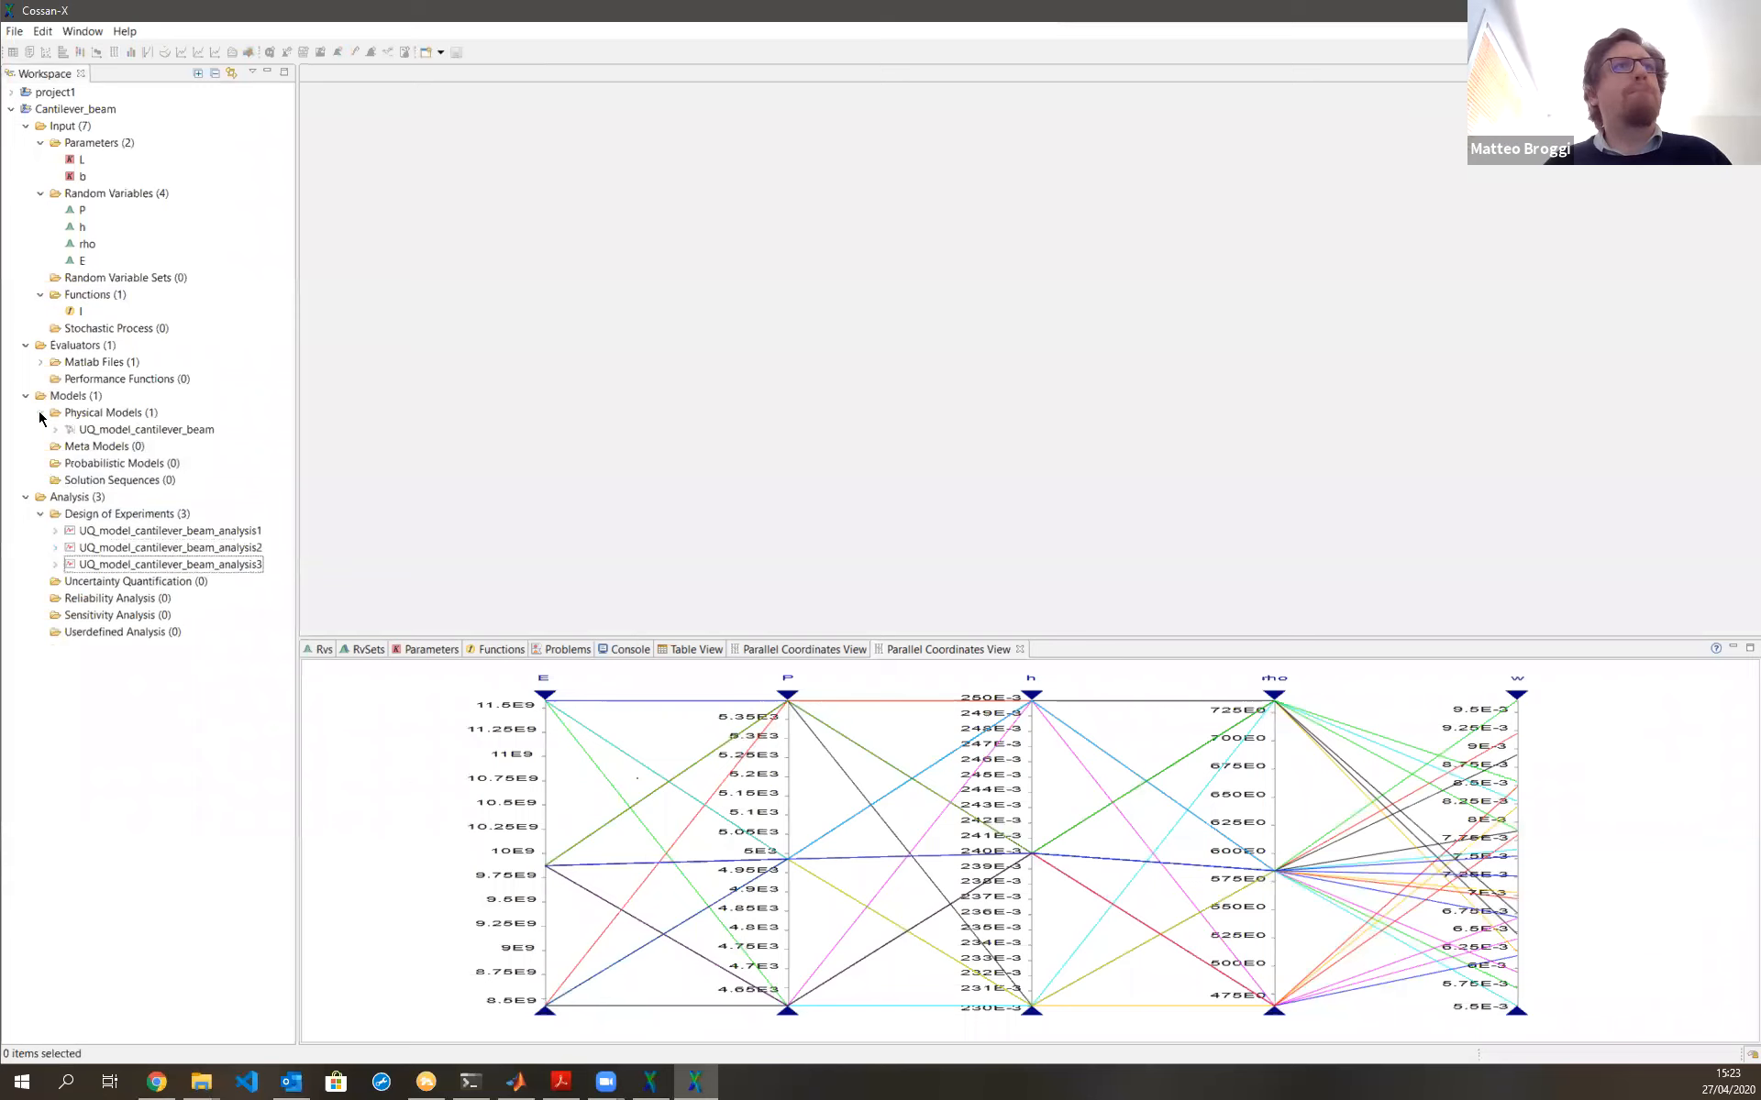
double_click(92, 429)
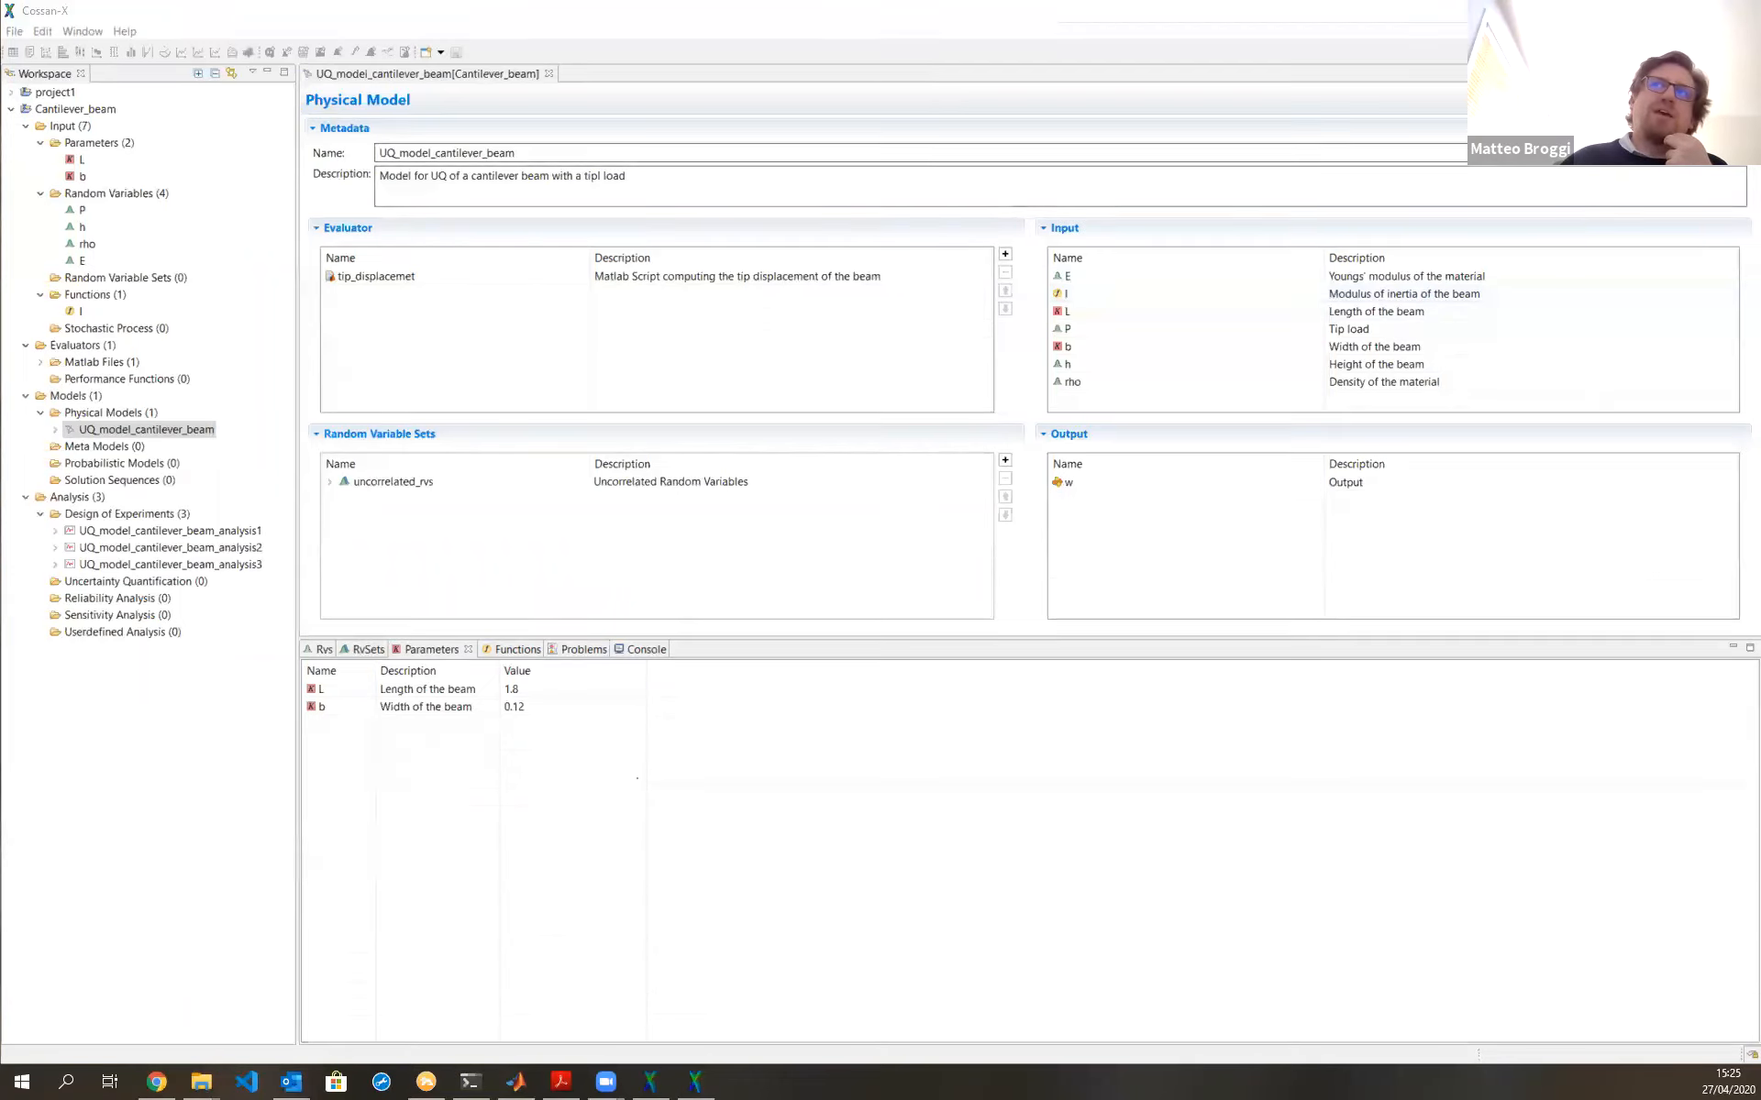
click(1738, 99)
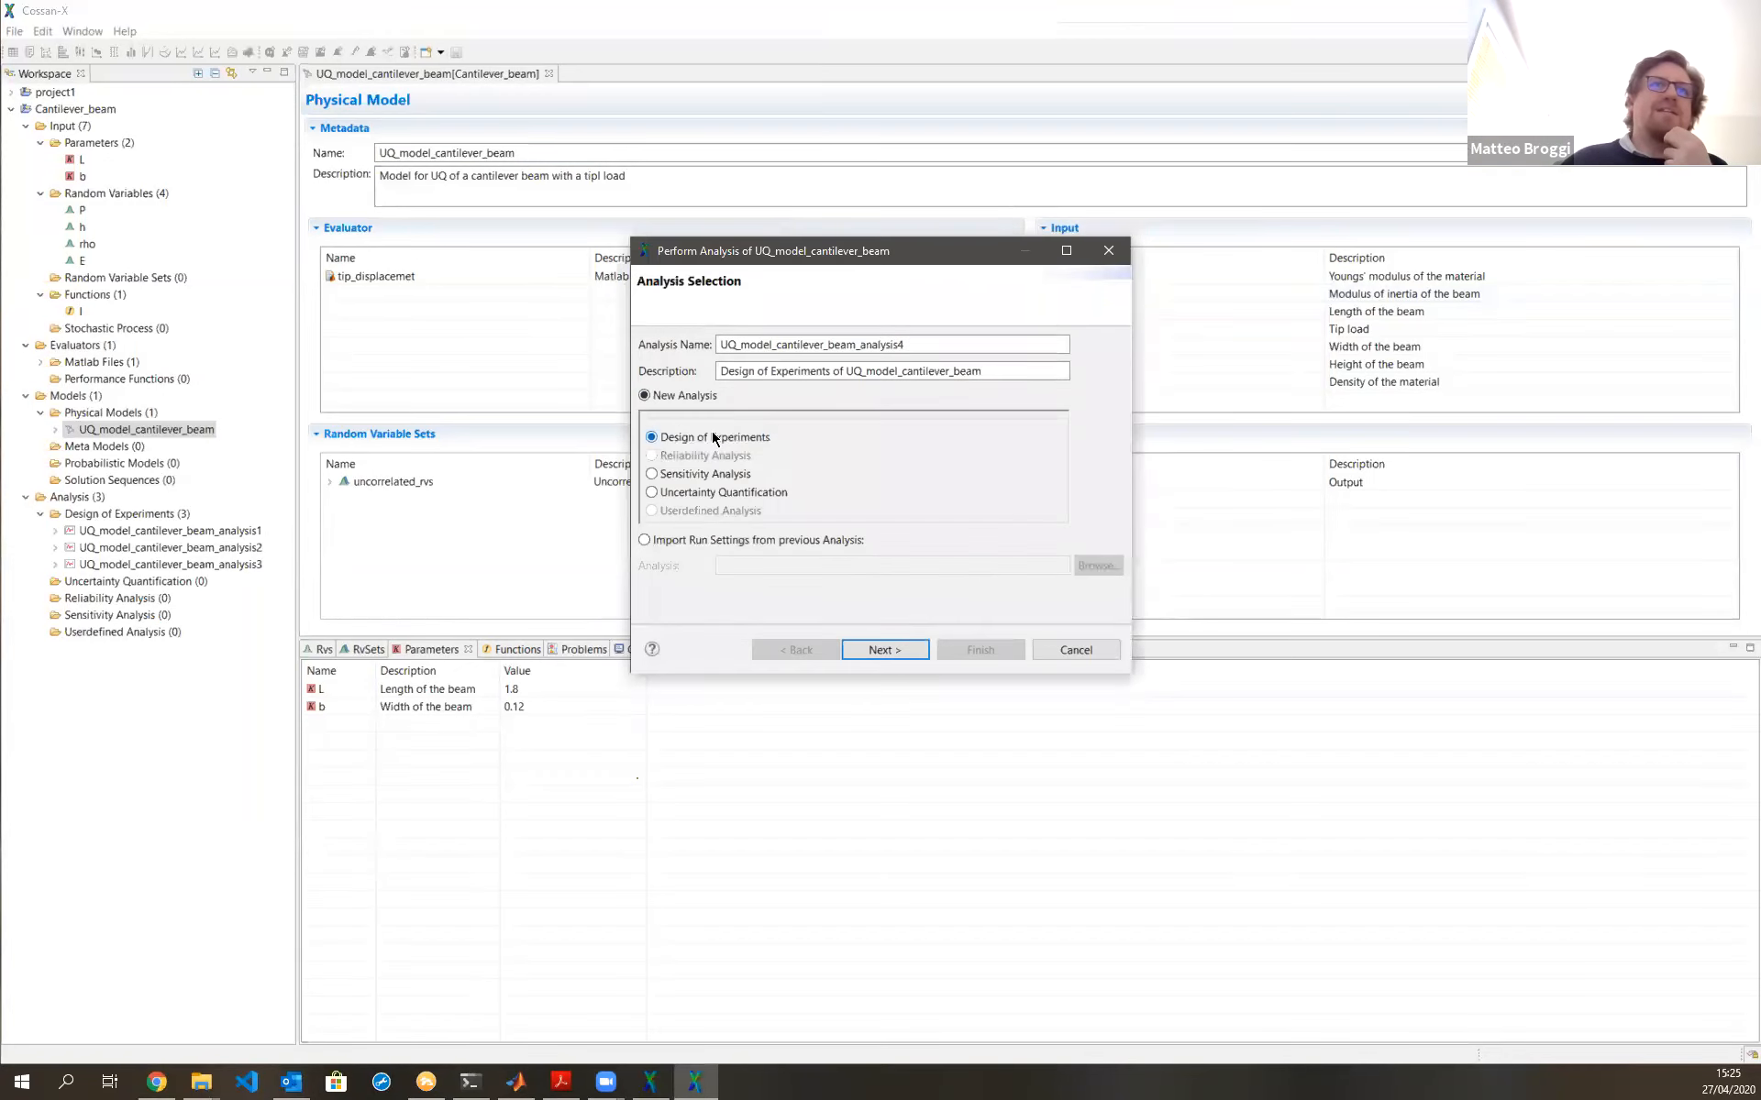
click(654, 494)
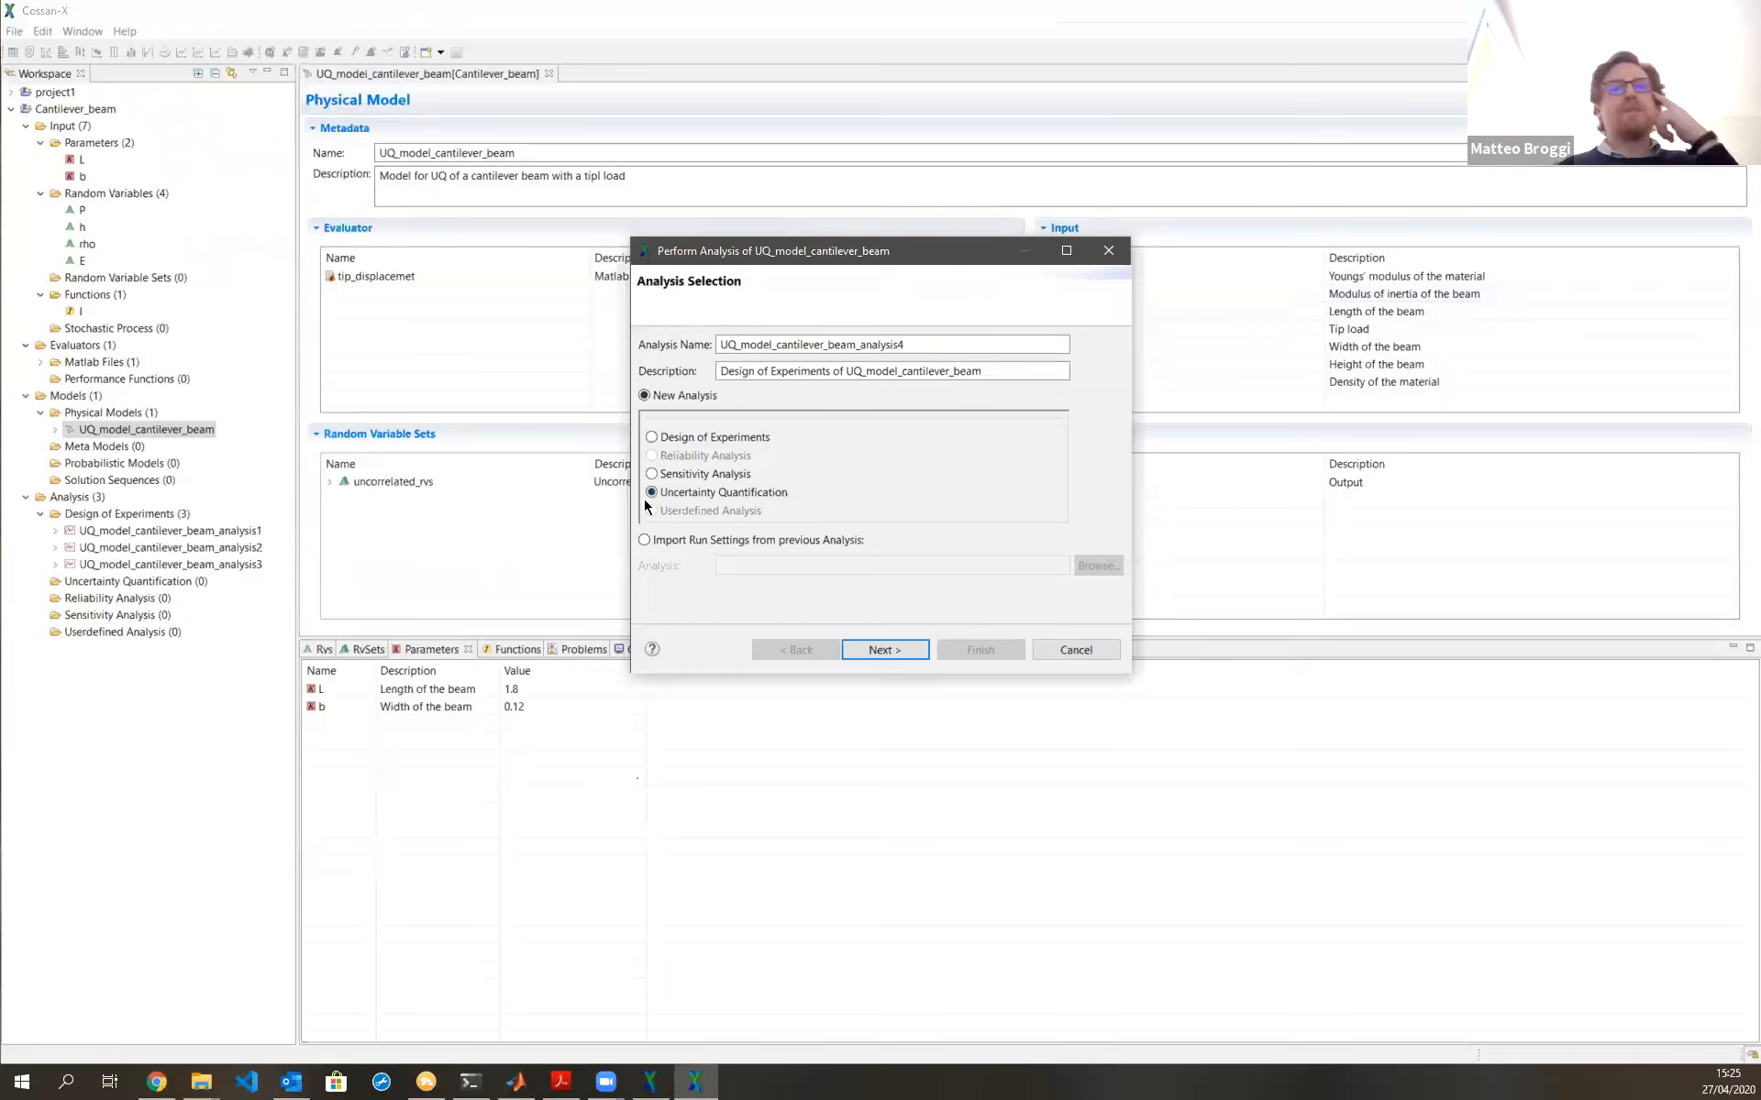
click(881, 649)
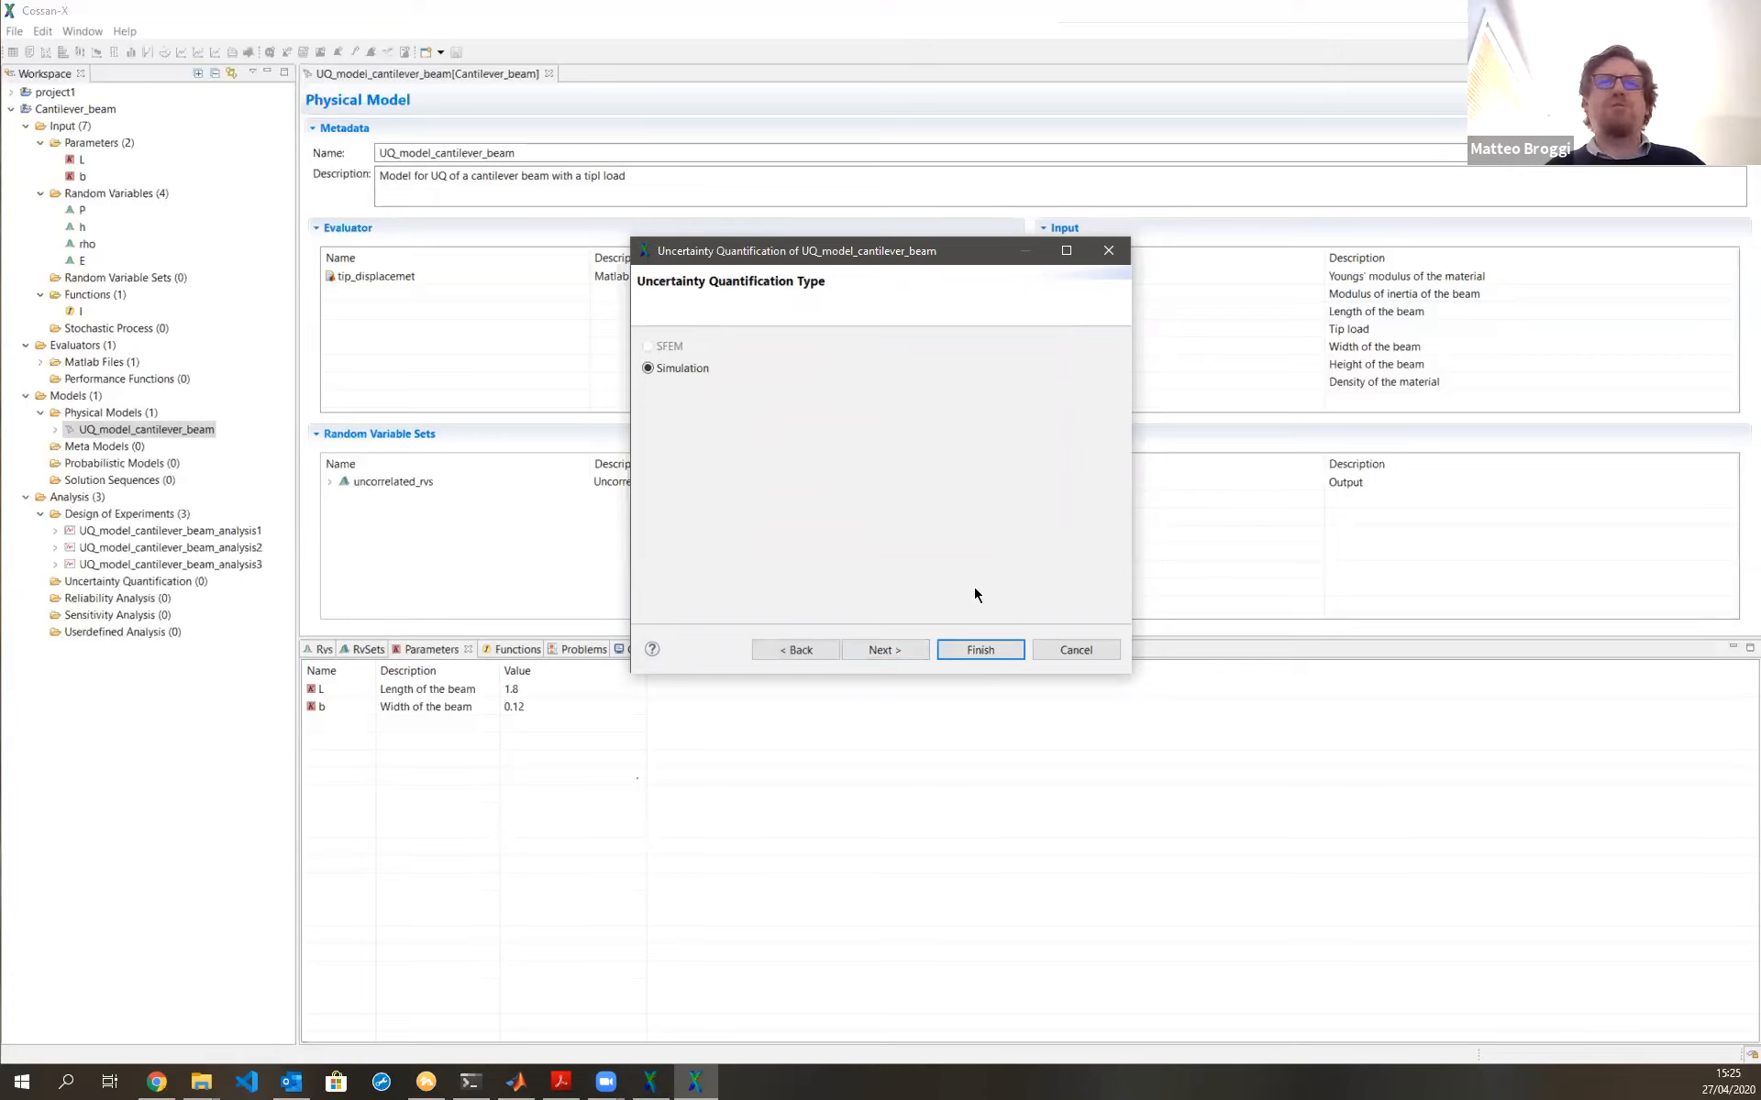
click(898, 650)
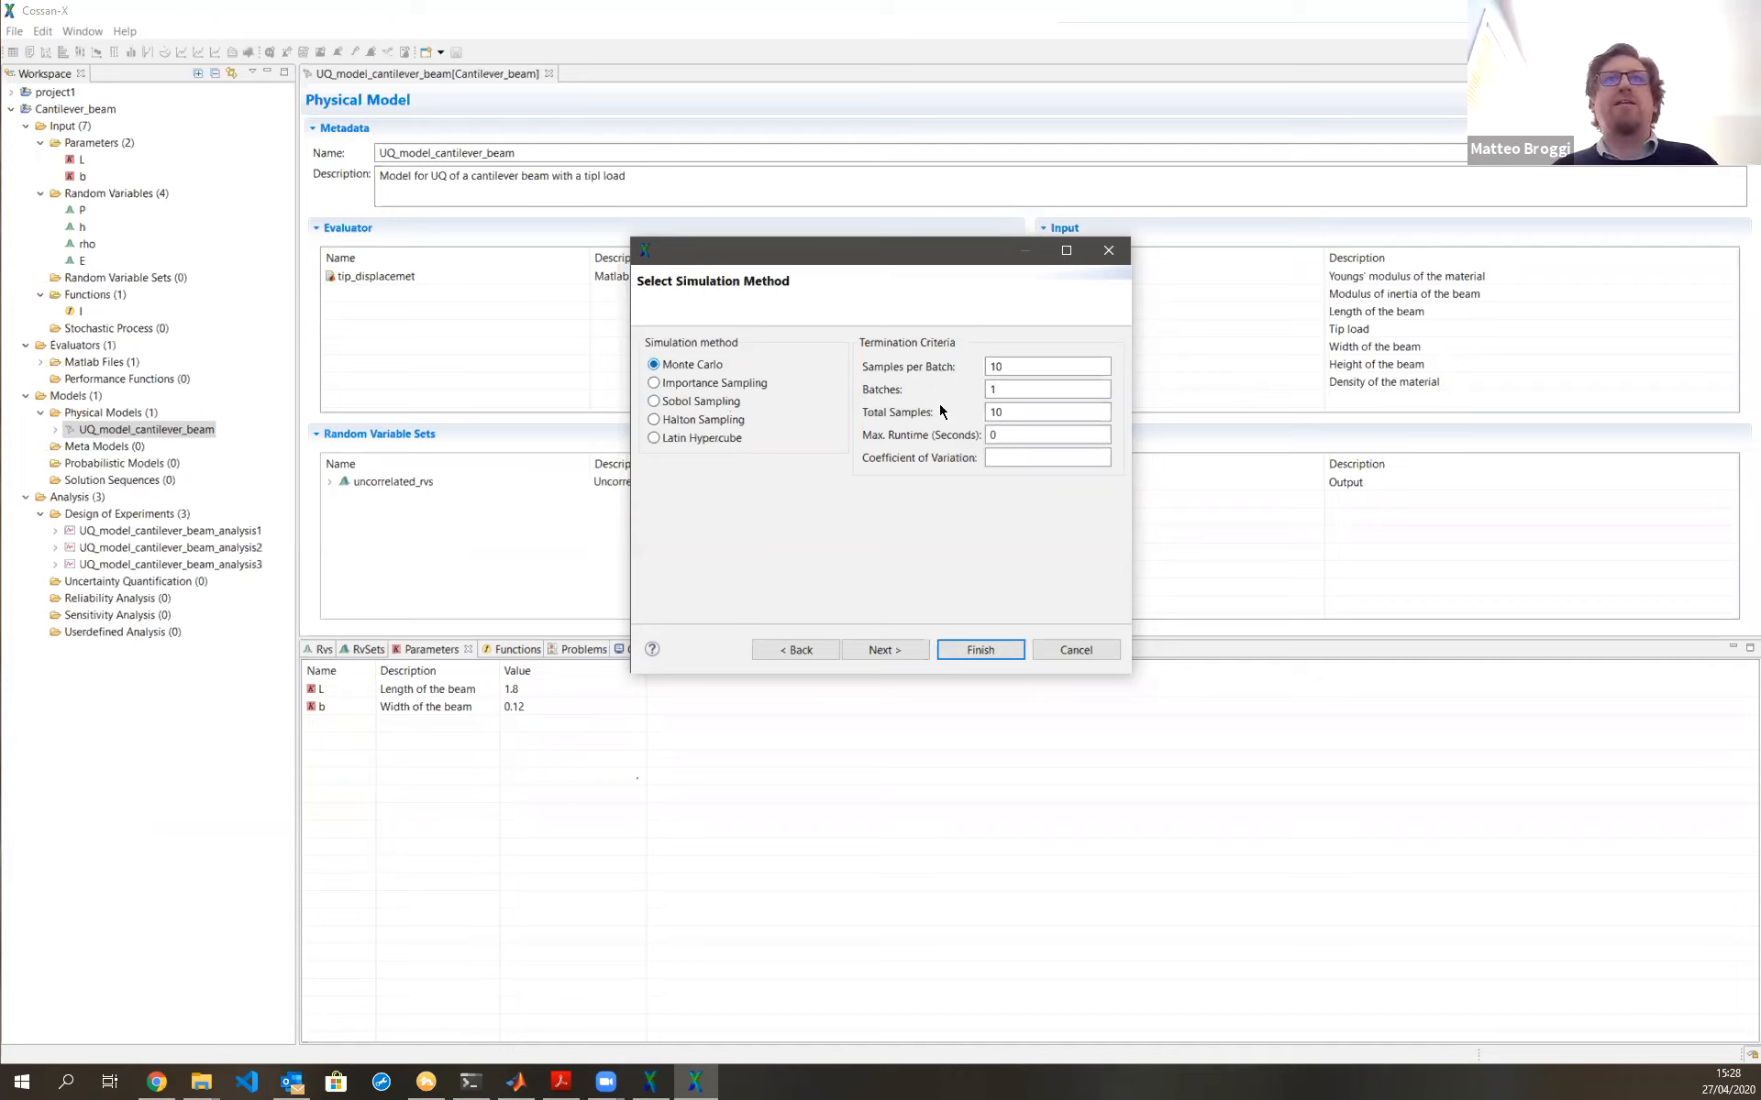
click(1017, 413)
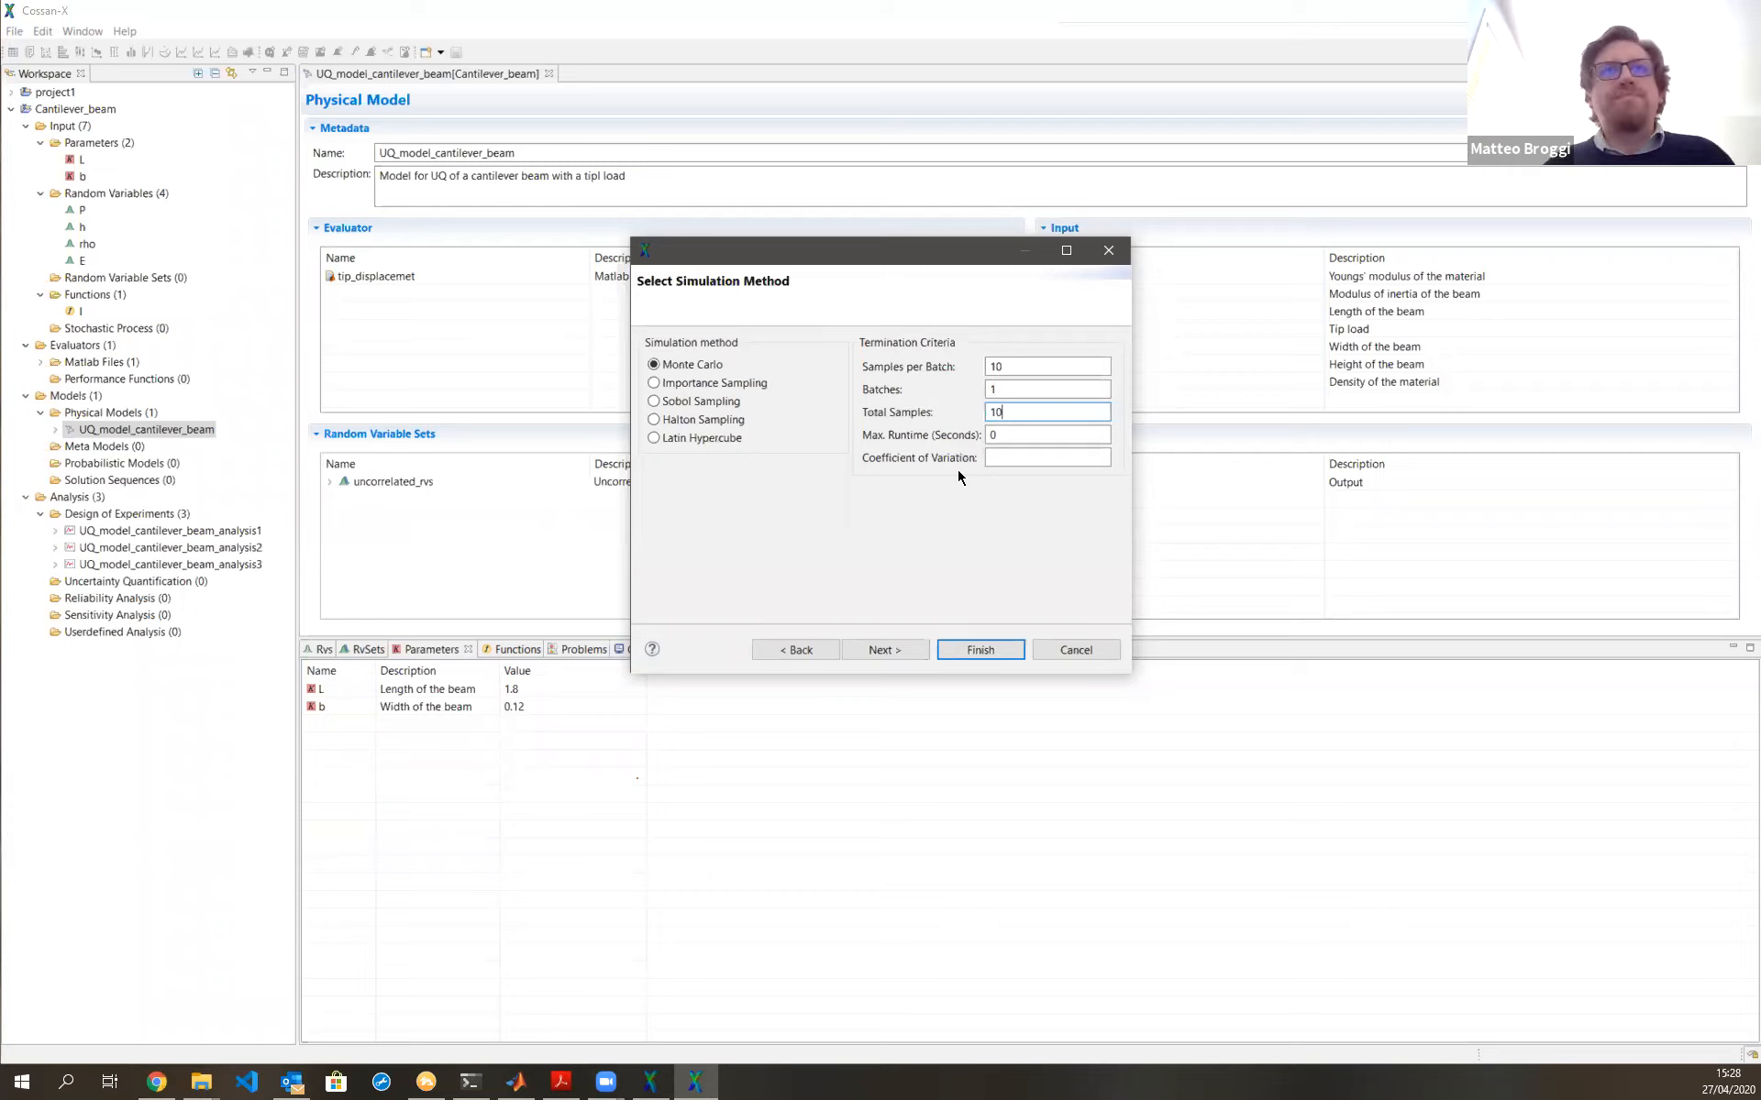
click(1021, 459)
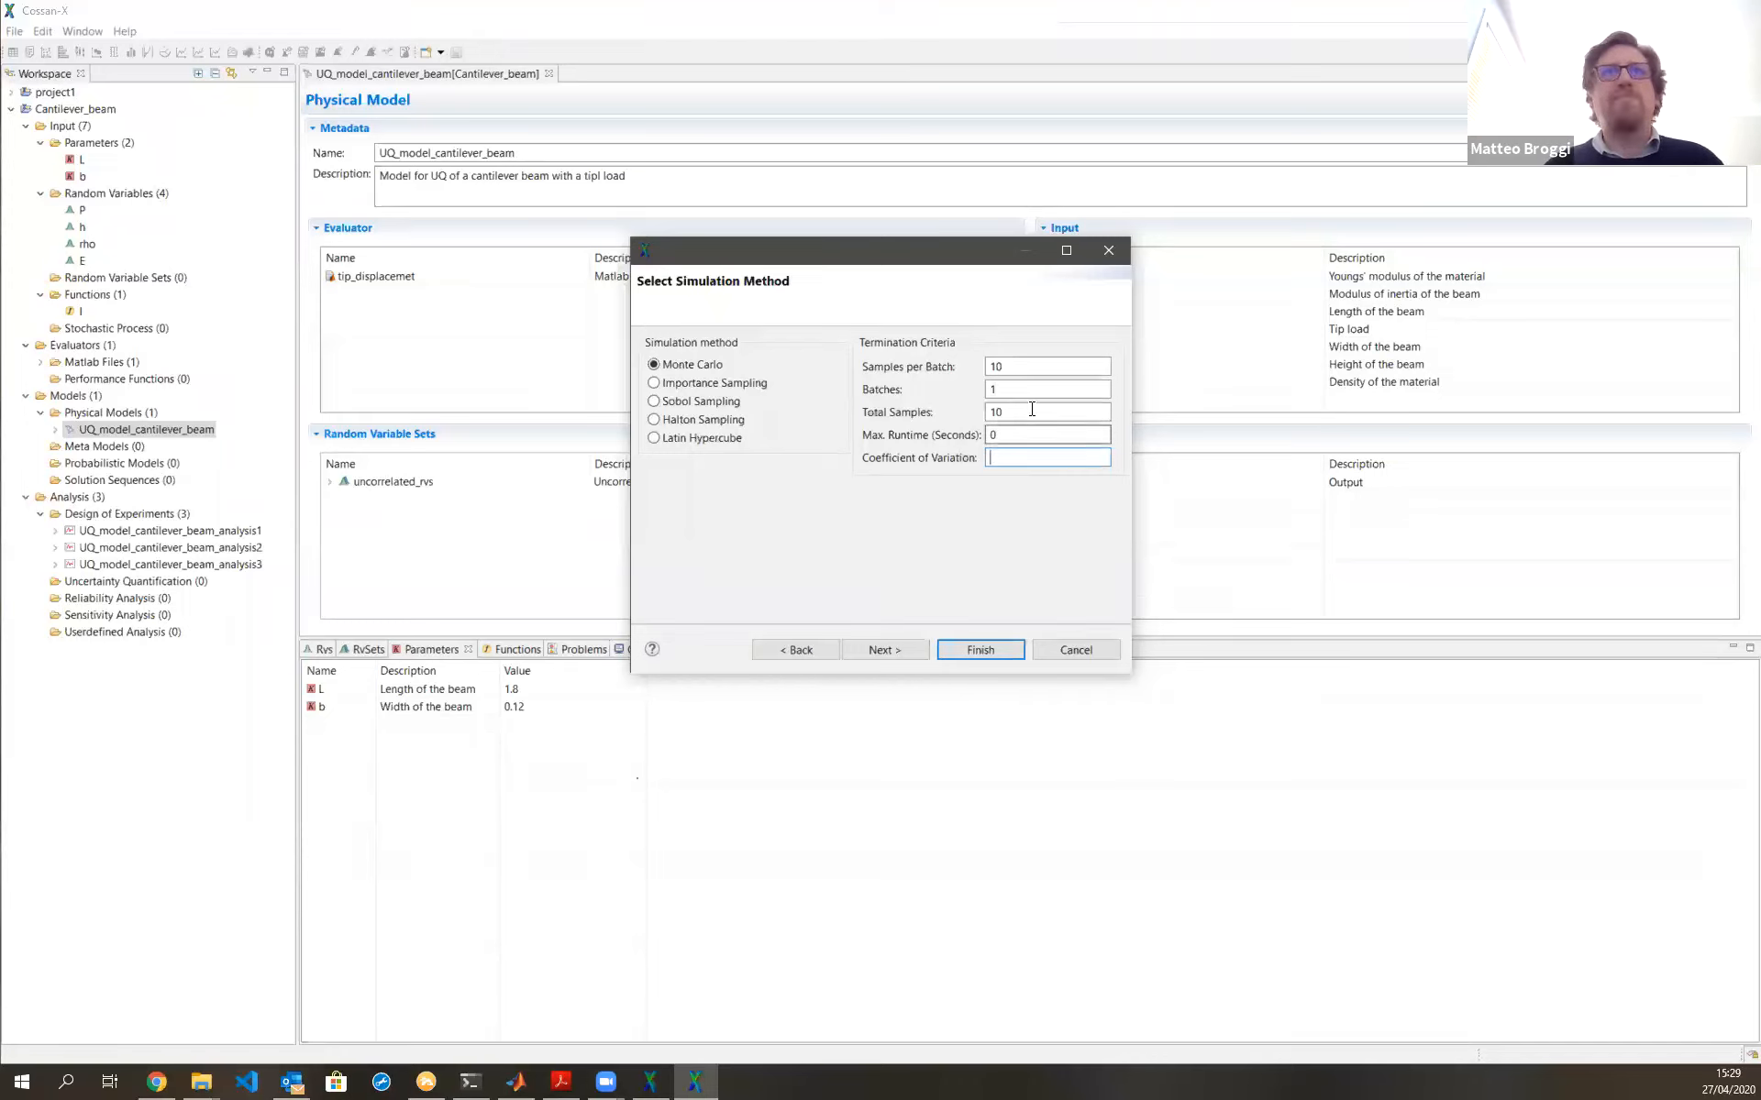
click(1016, 434)
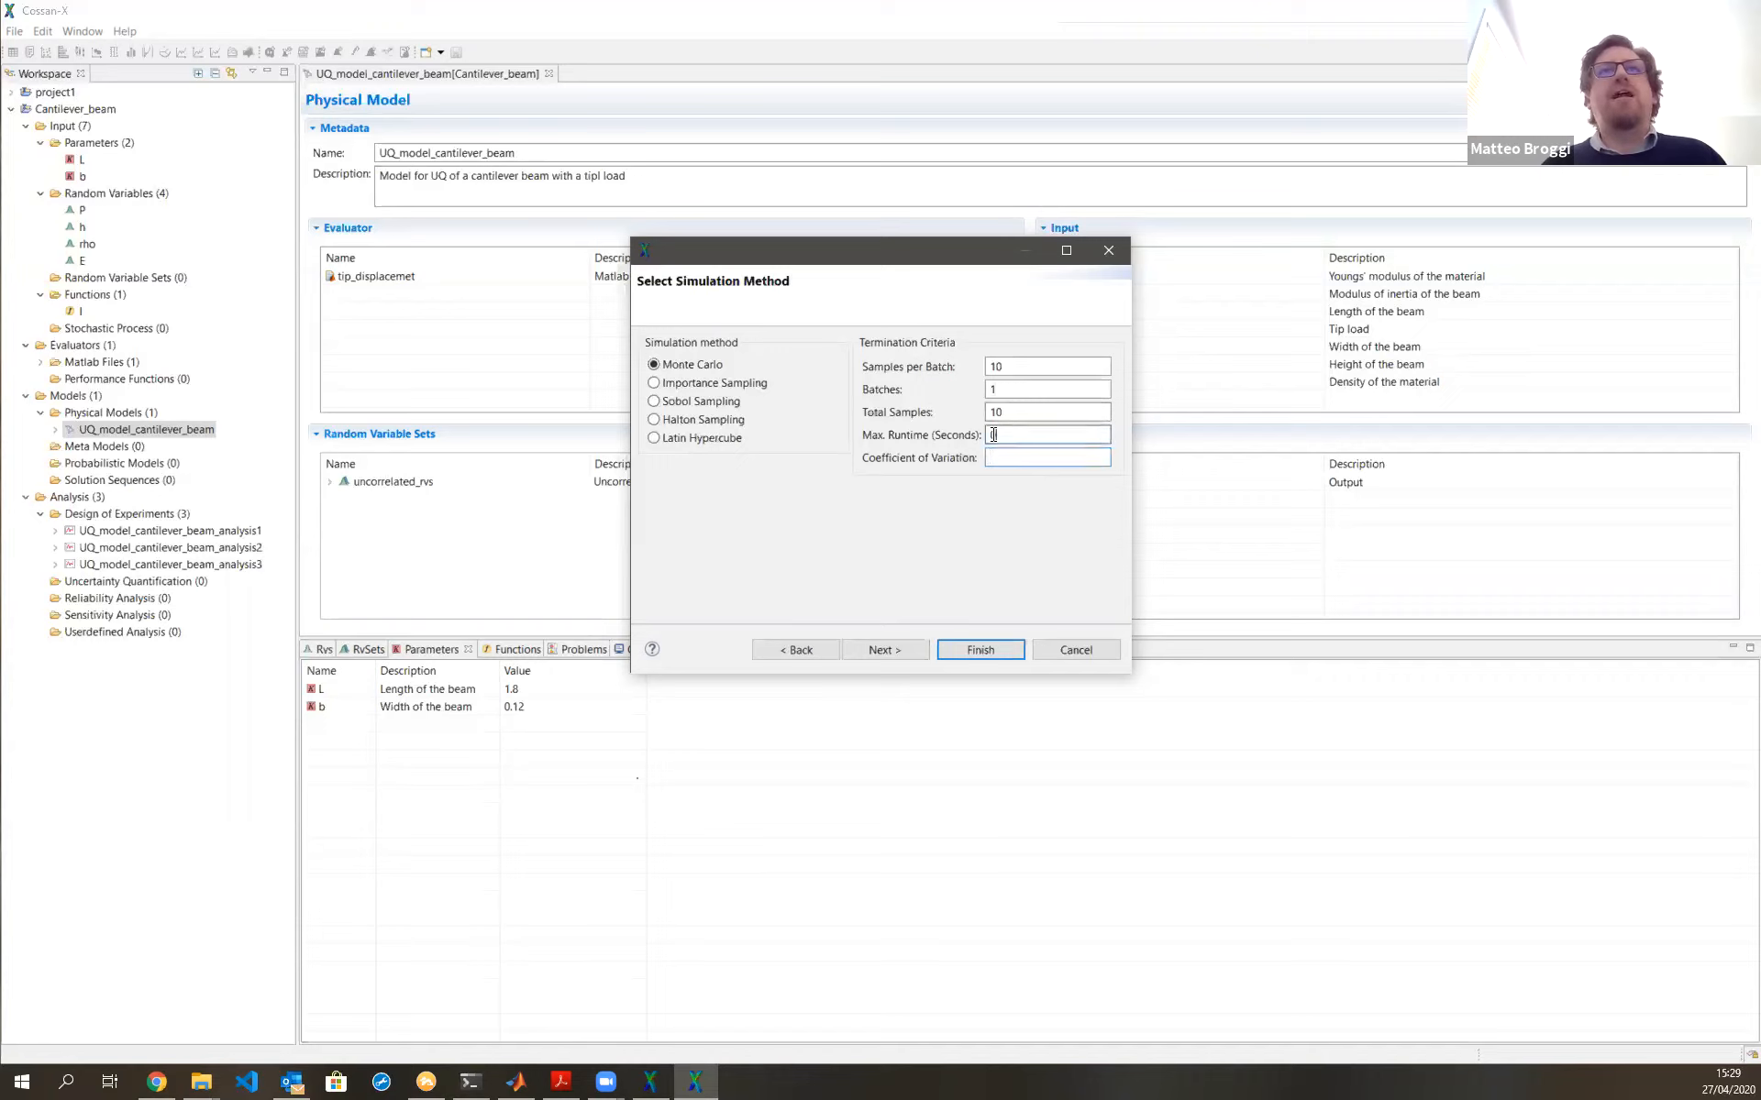
double_click(1019, 437)
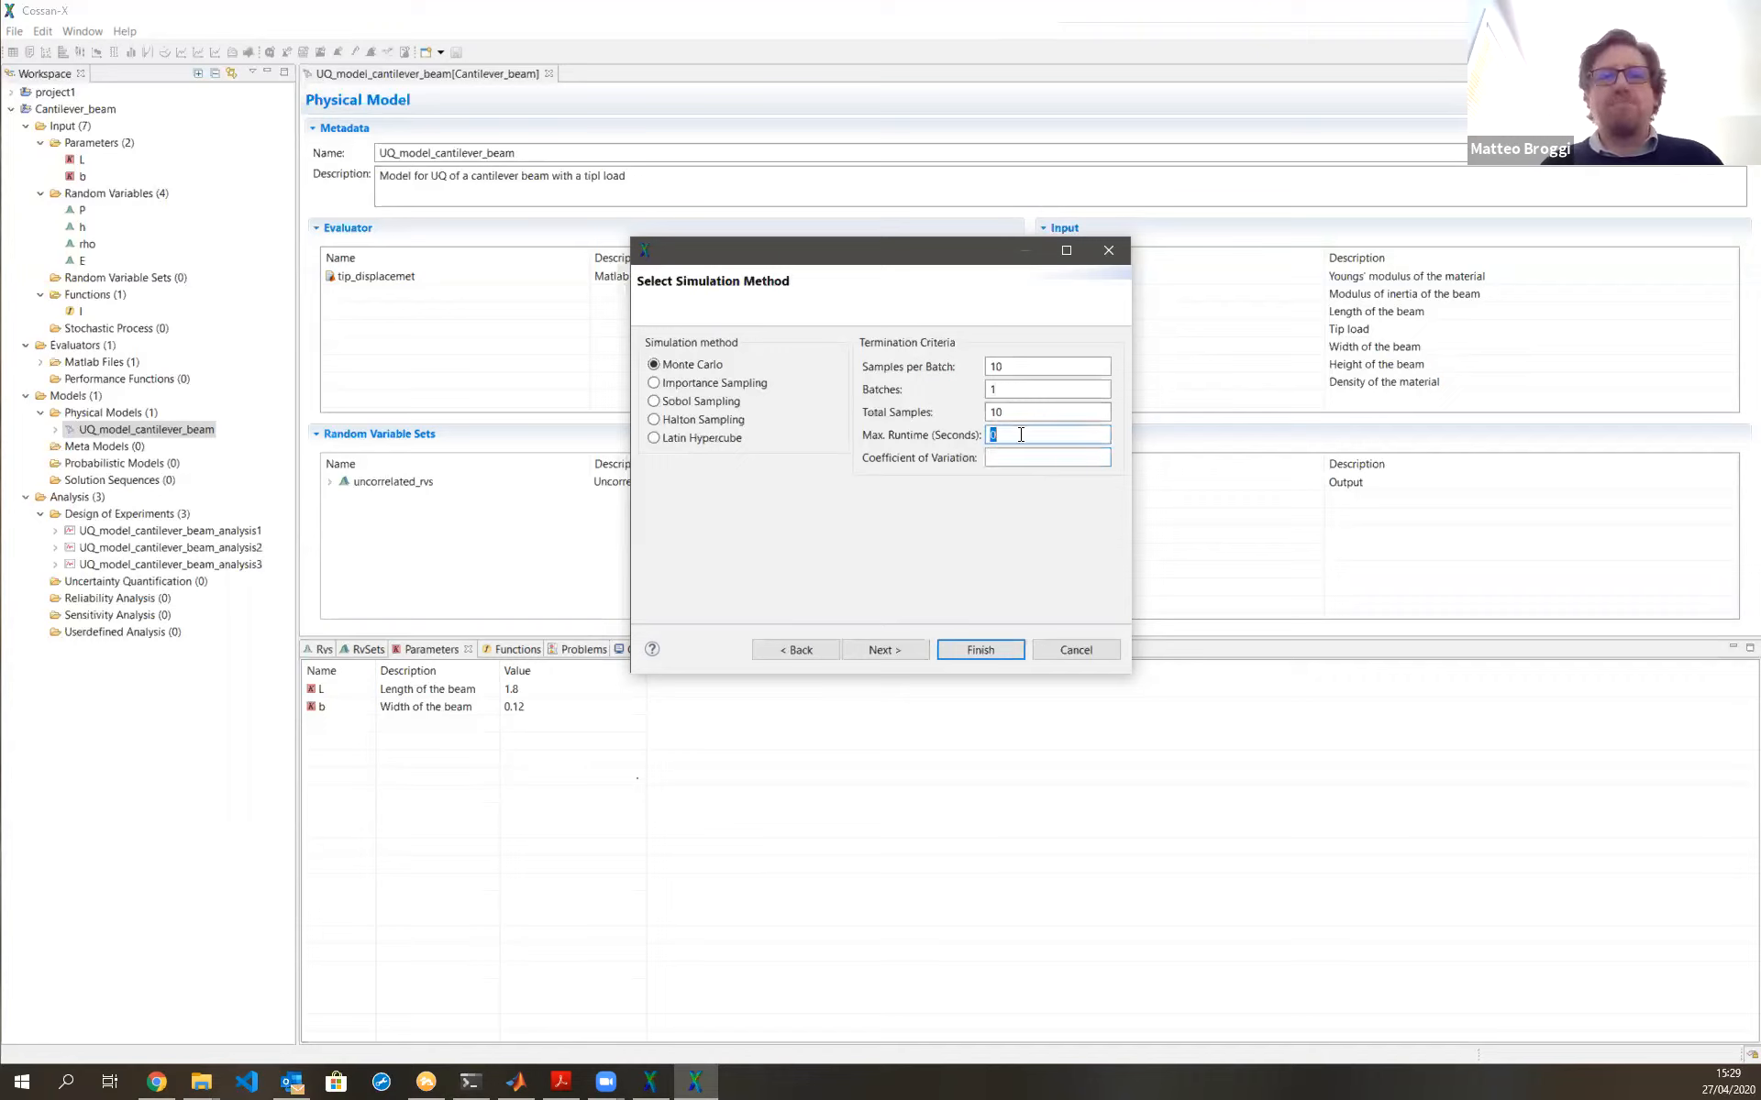
Try 1000 total samples with 10 samples per batch for the Monte Carlo simulation, and set the total back to 10
click(1016, 416)
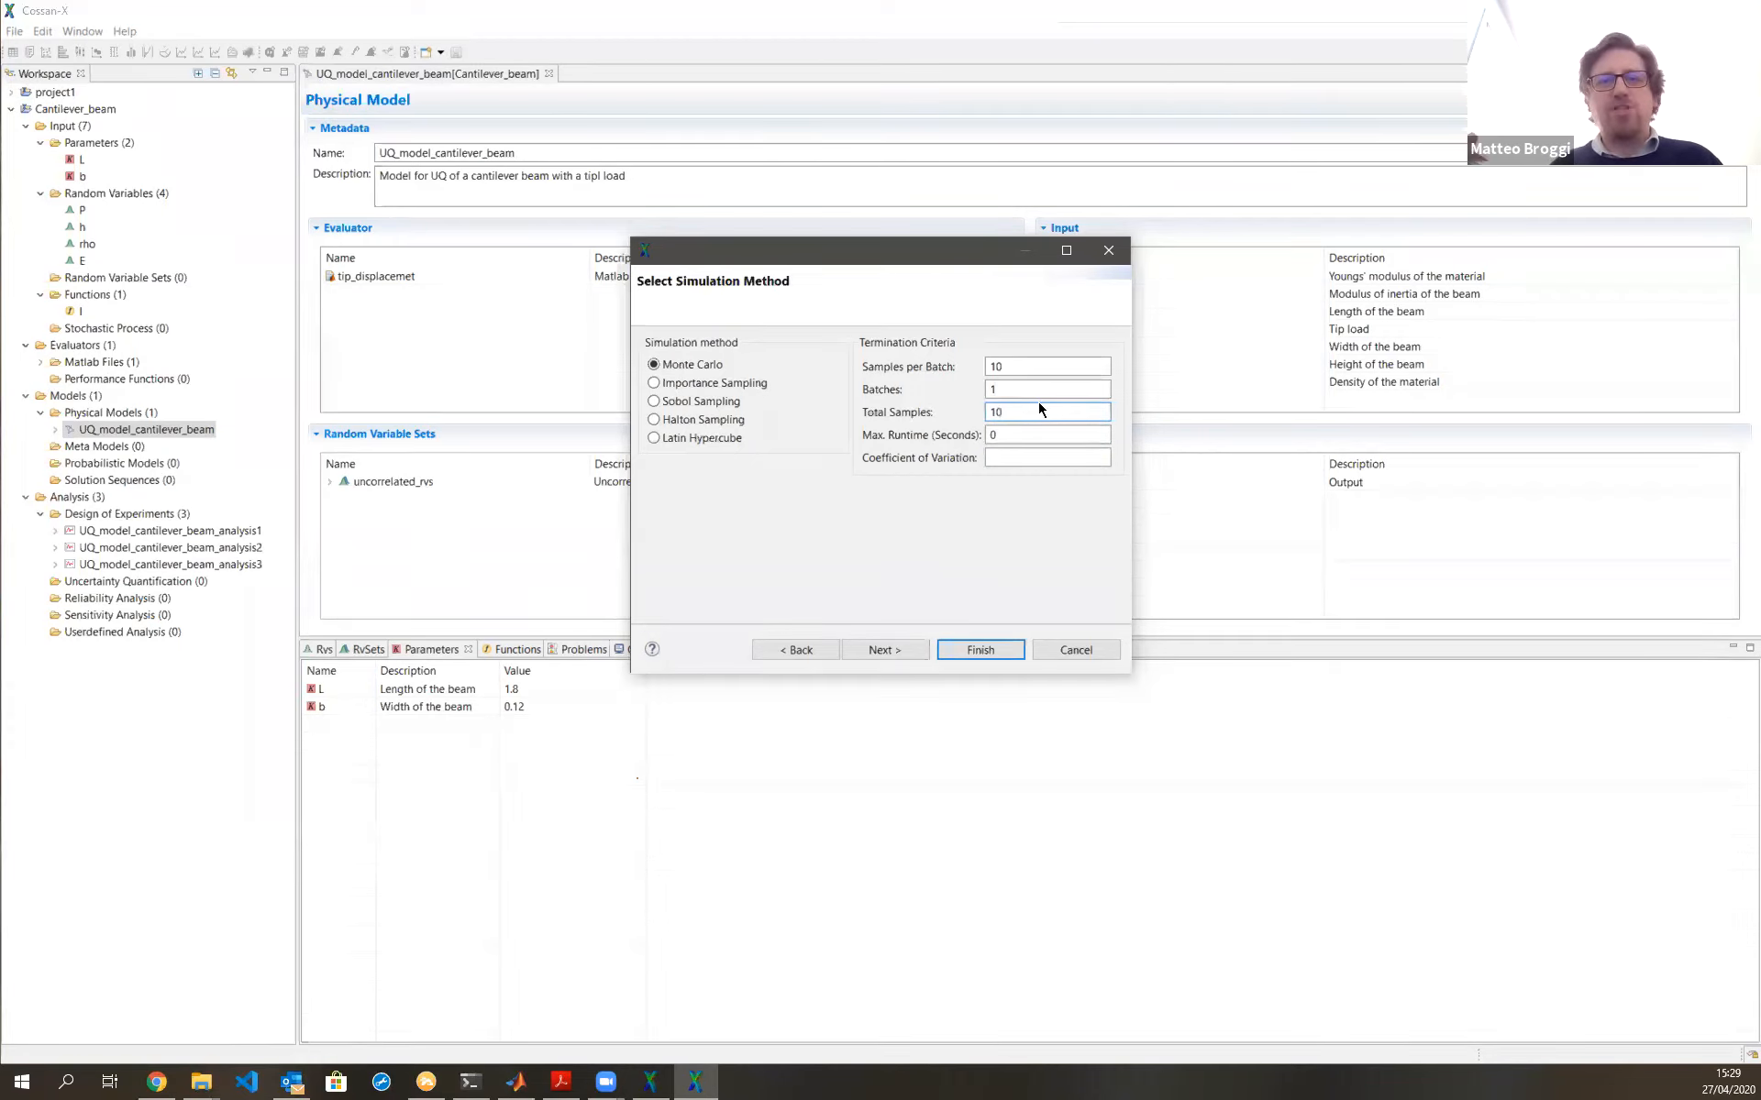
text(00)
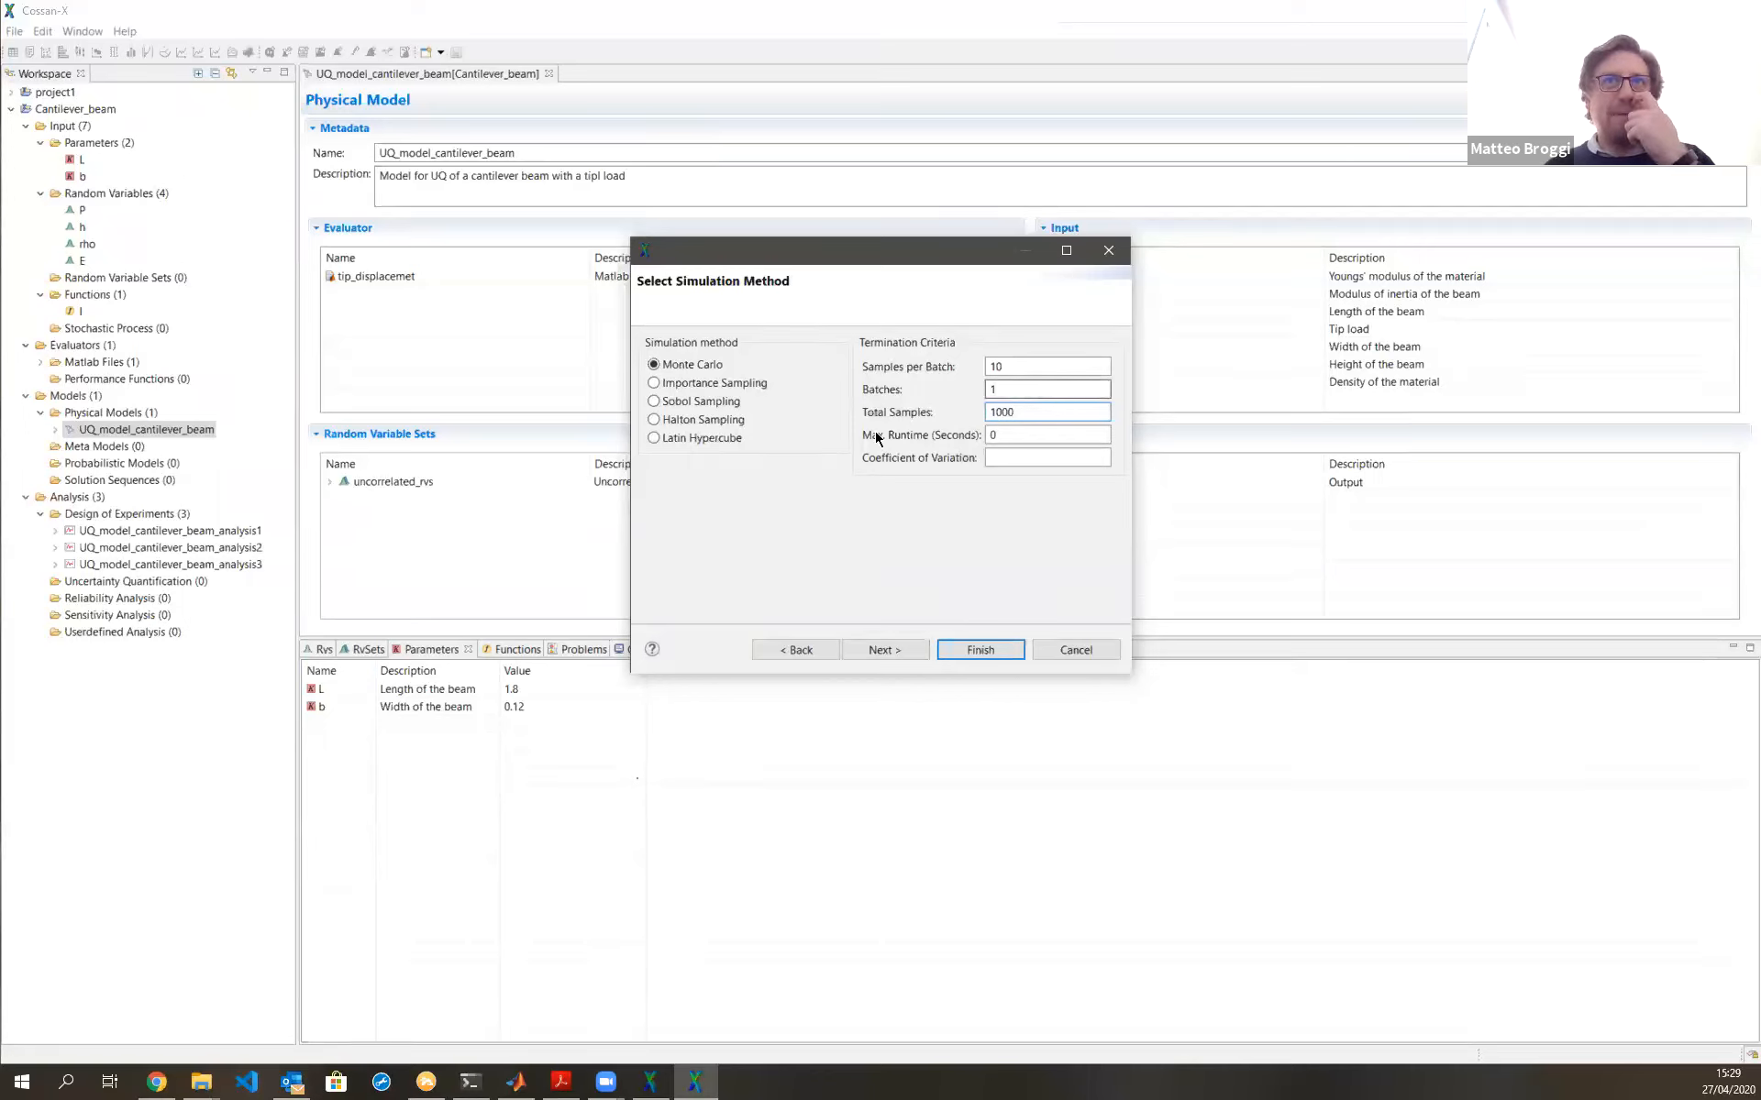
click(1042, 431)
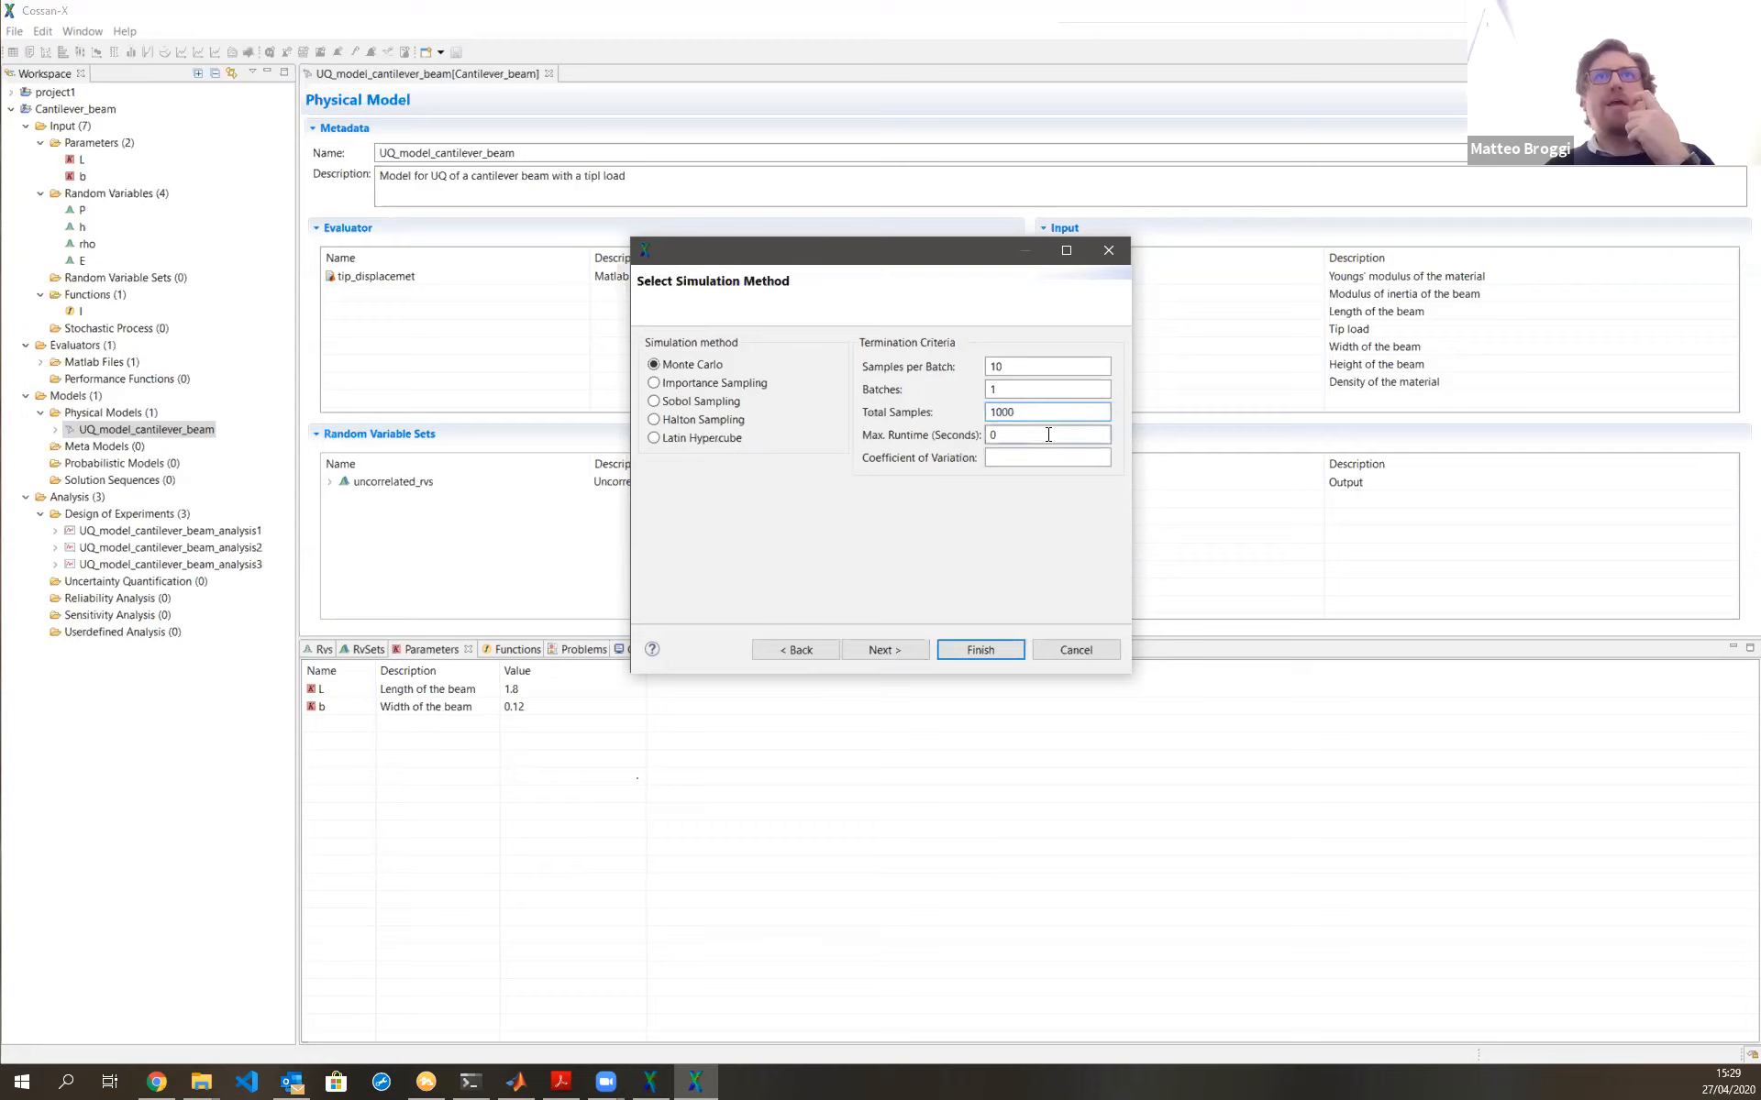
drag(1057, 409, 966, 399)
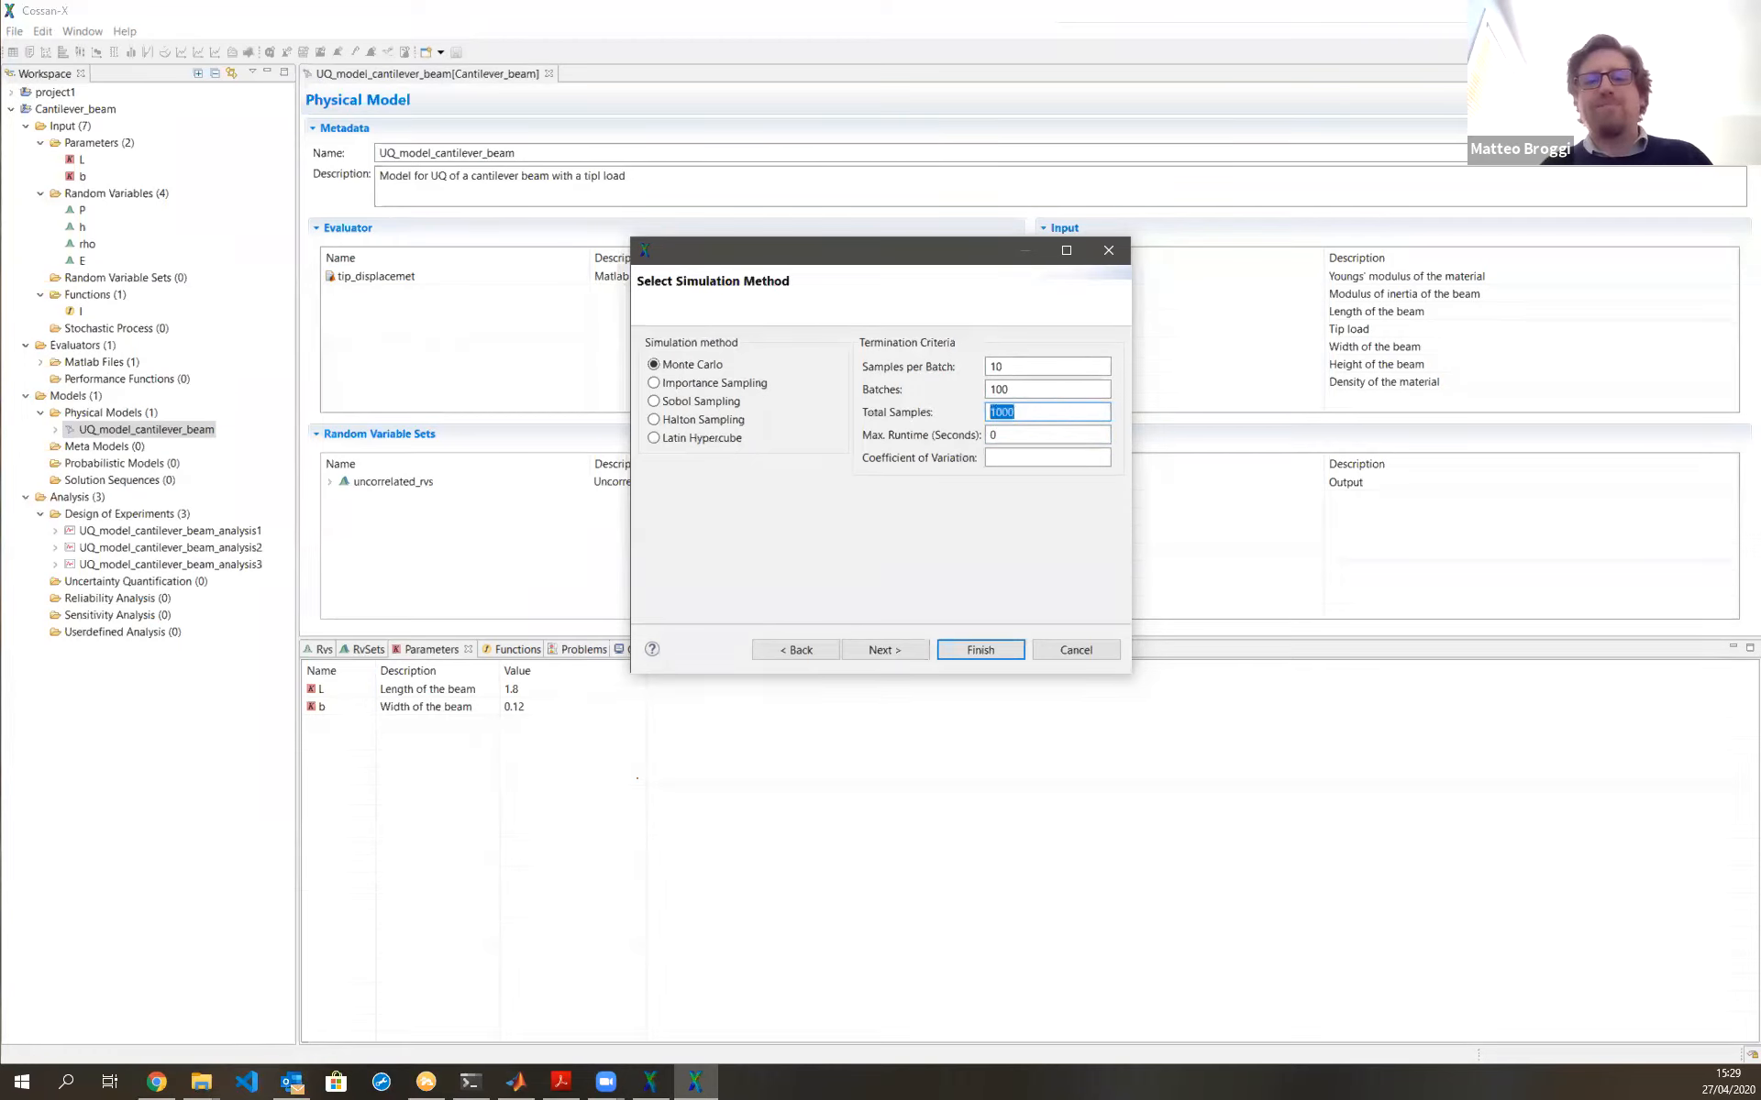
text(10)
Set the Monte Carlo samples per batch to 1000, keeping a single batch
click(1059, 365)
text(00)
key(Tab)
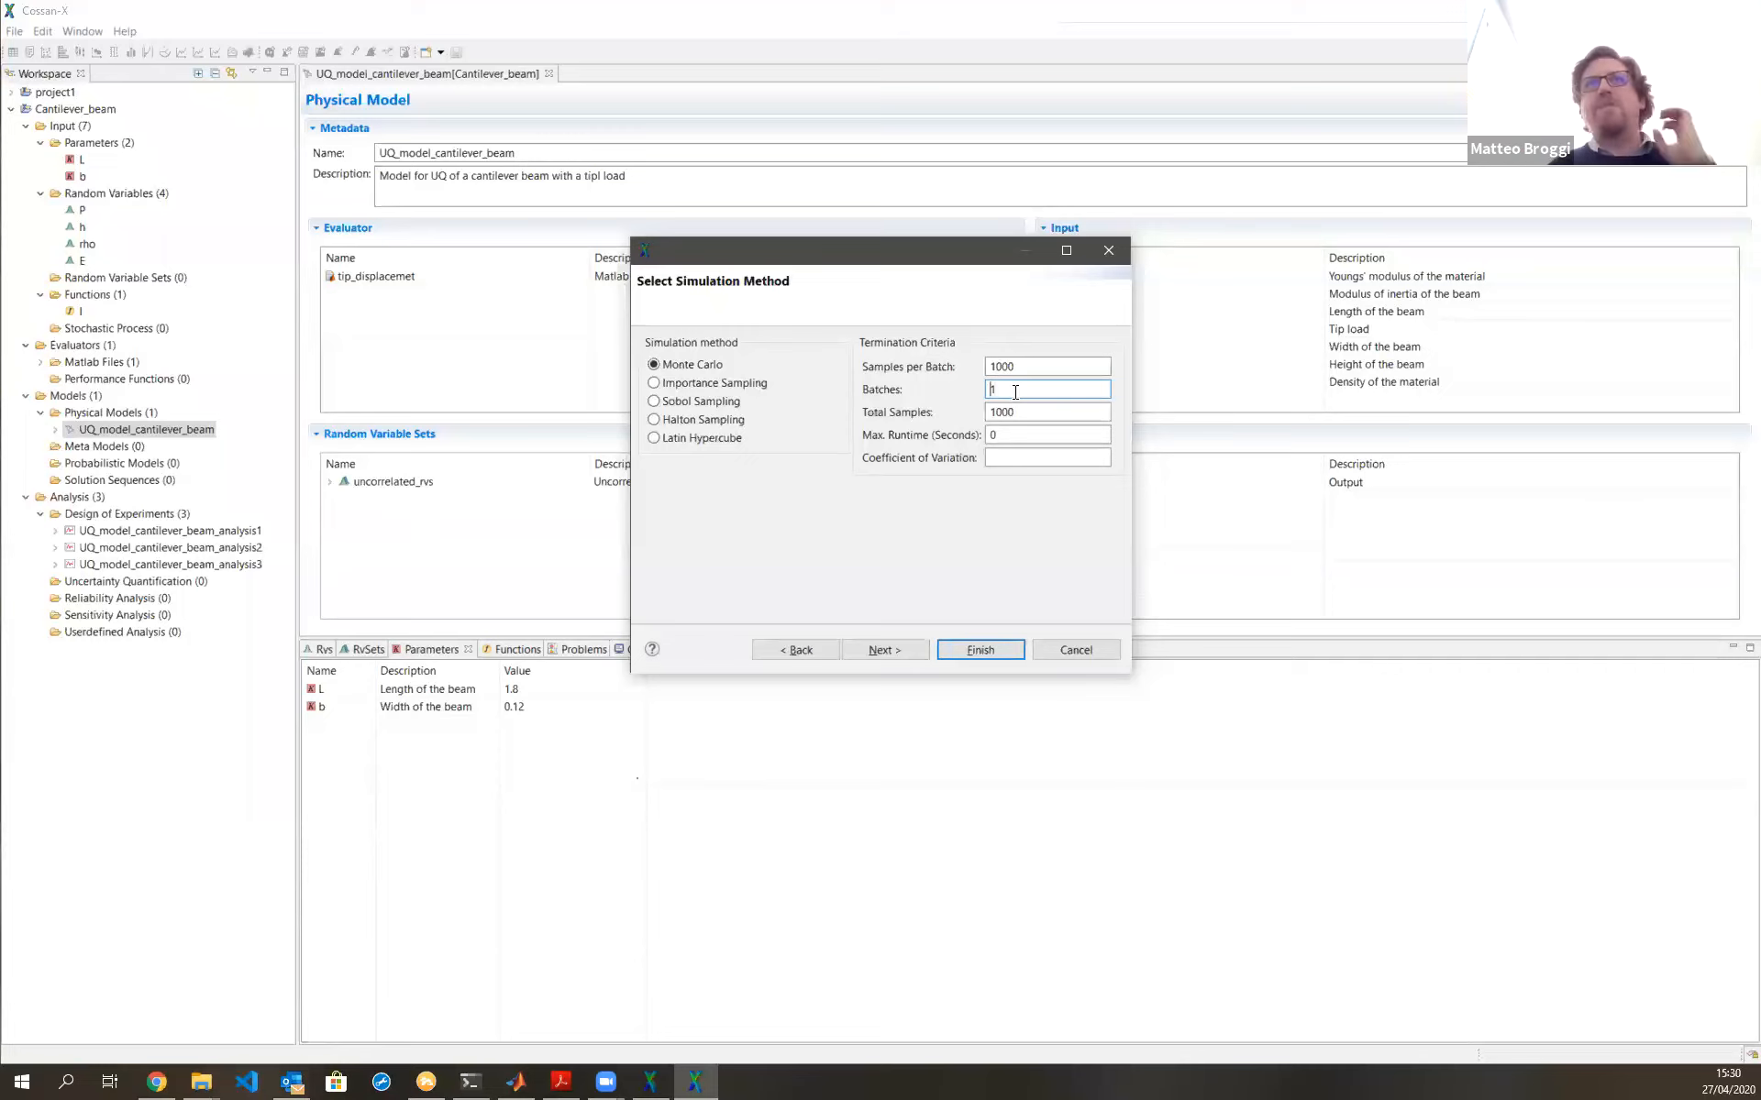
Run the Monte Carlo simulation with 1000 samples per batch in a single batch
click(1015, 363)
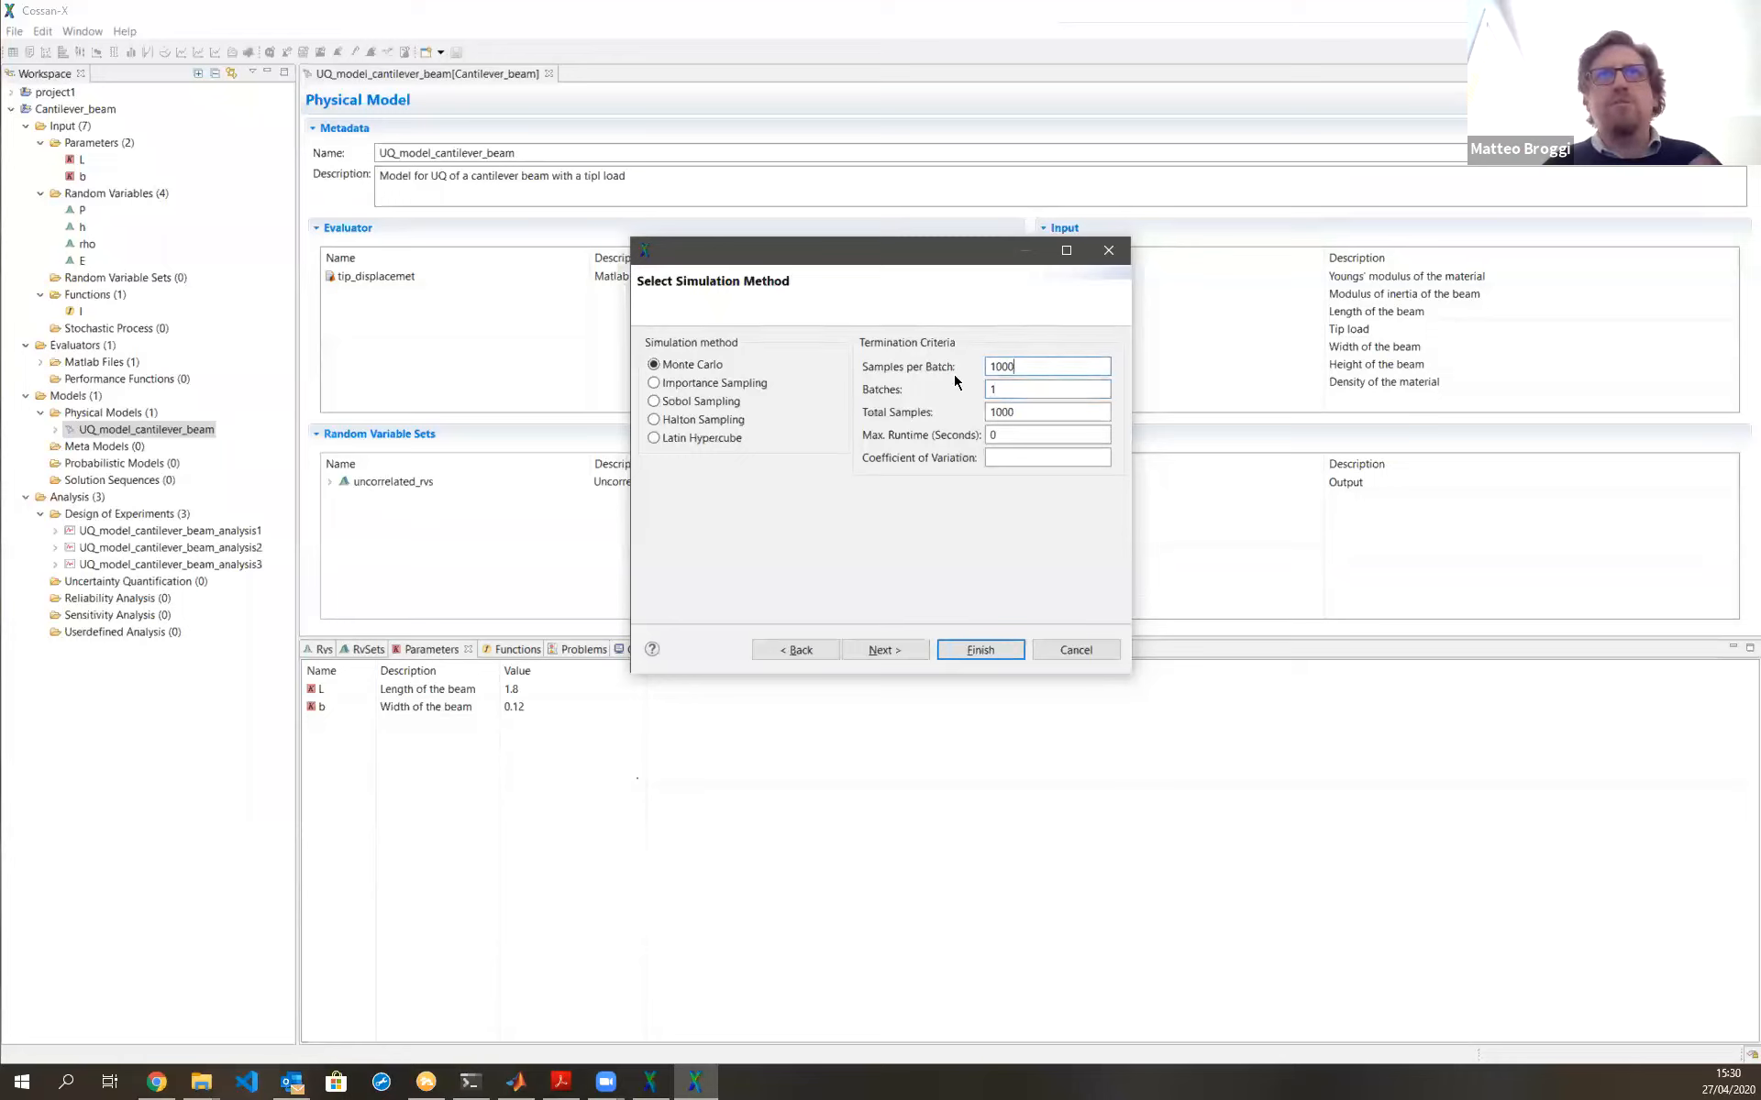
click(1001, 389)
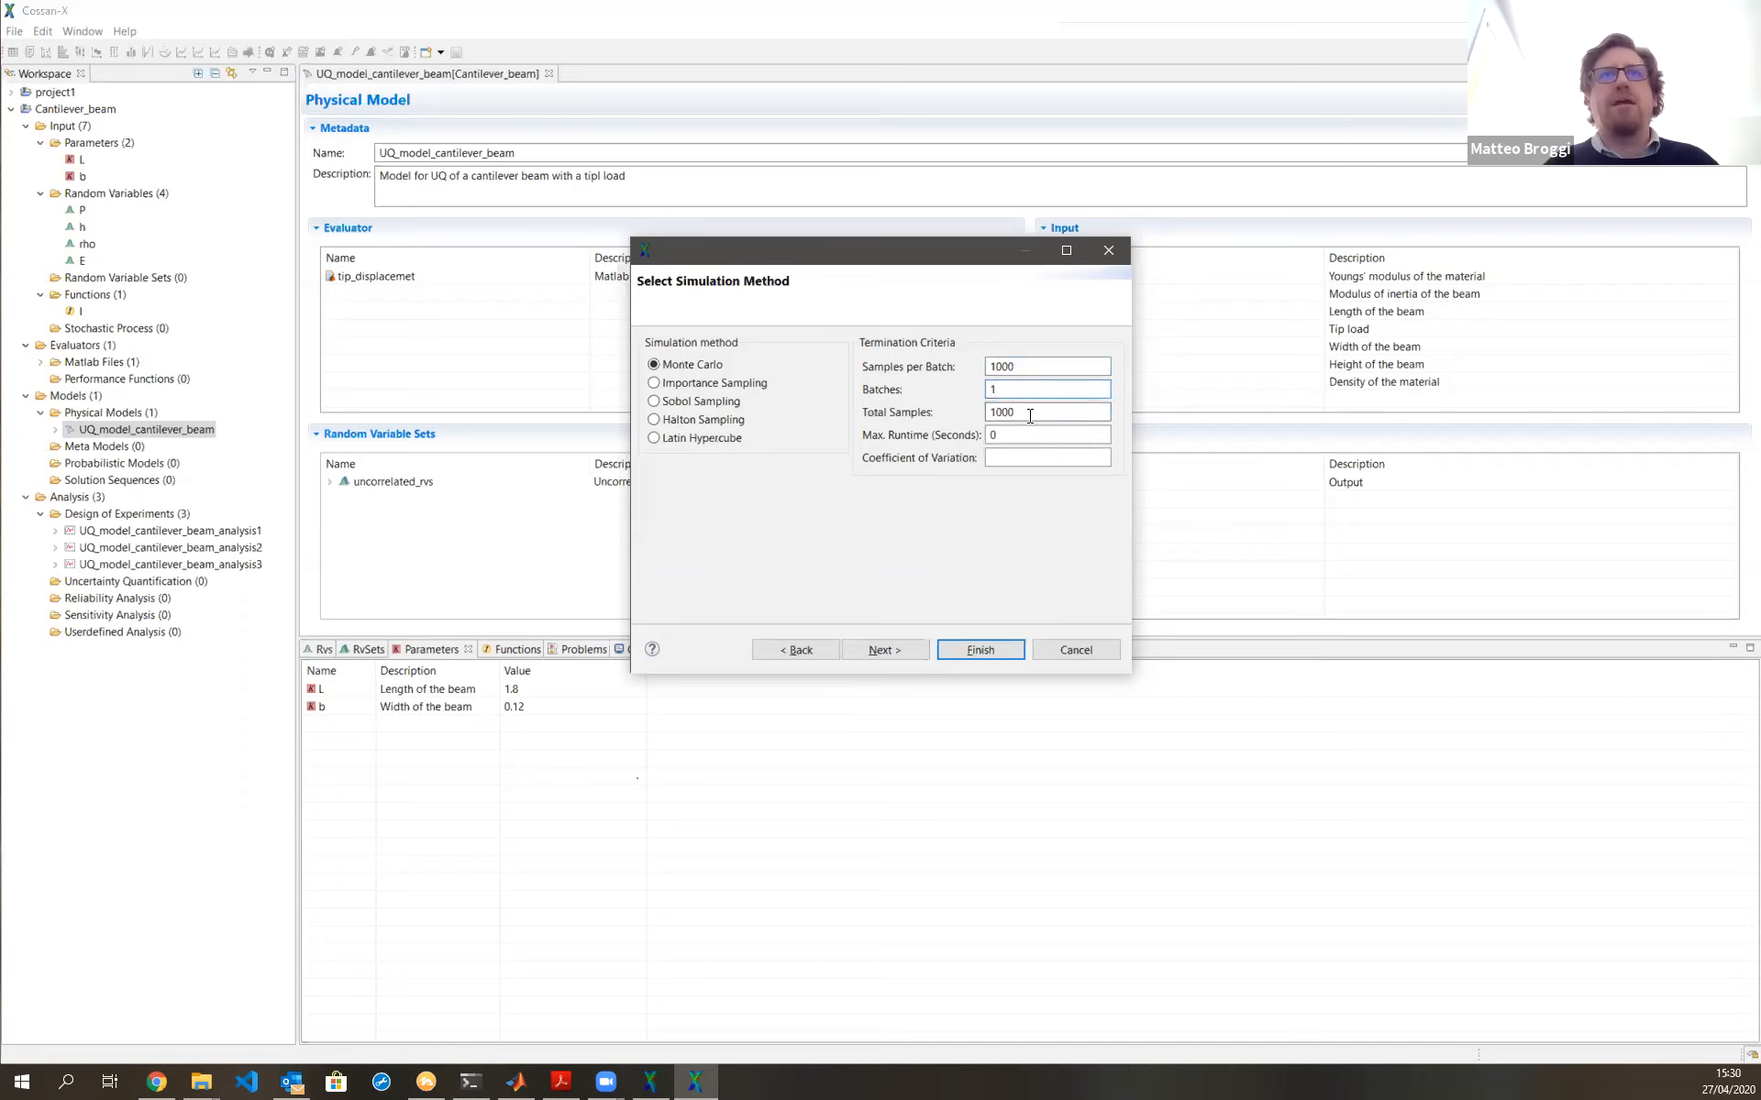
click(939, 651)
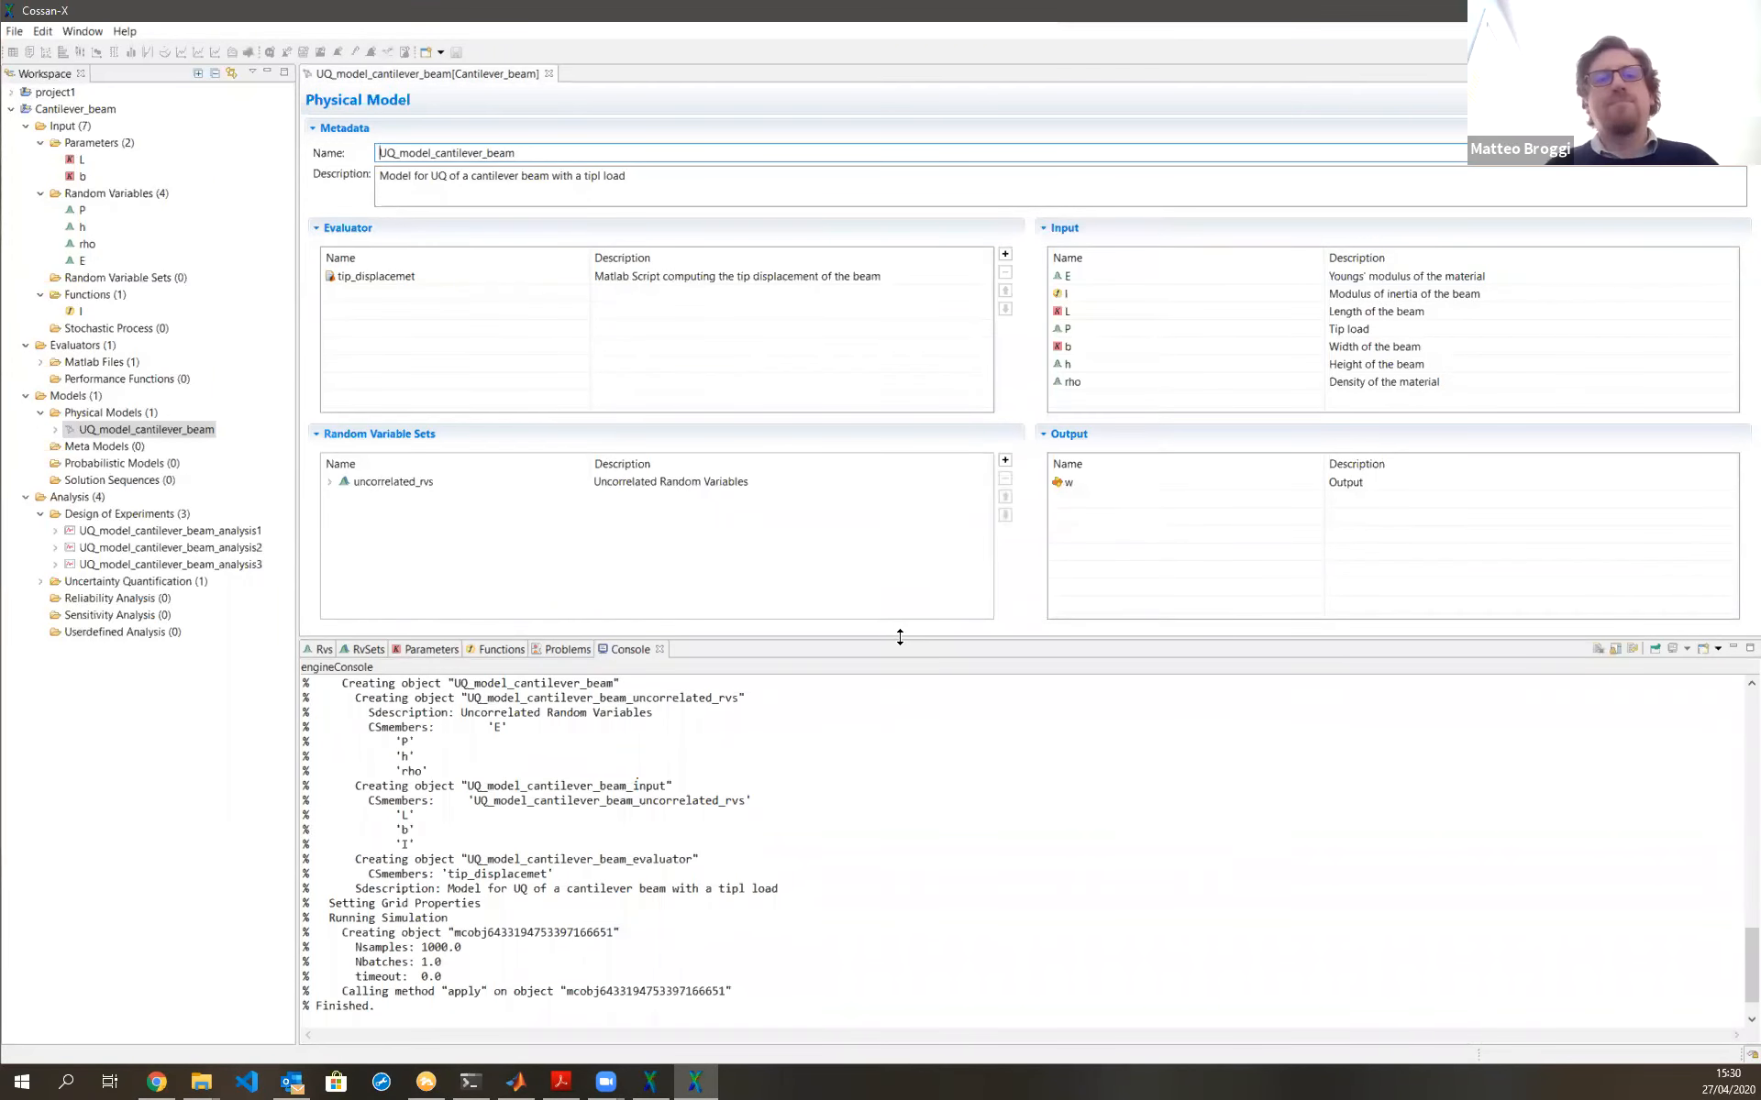
Expand the results of UQ_model_cantilever_beam_analysis4 under Uncertainty Quantification and open simulationData from its EngineOutputs
click(42, 583)
click(115, 585)
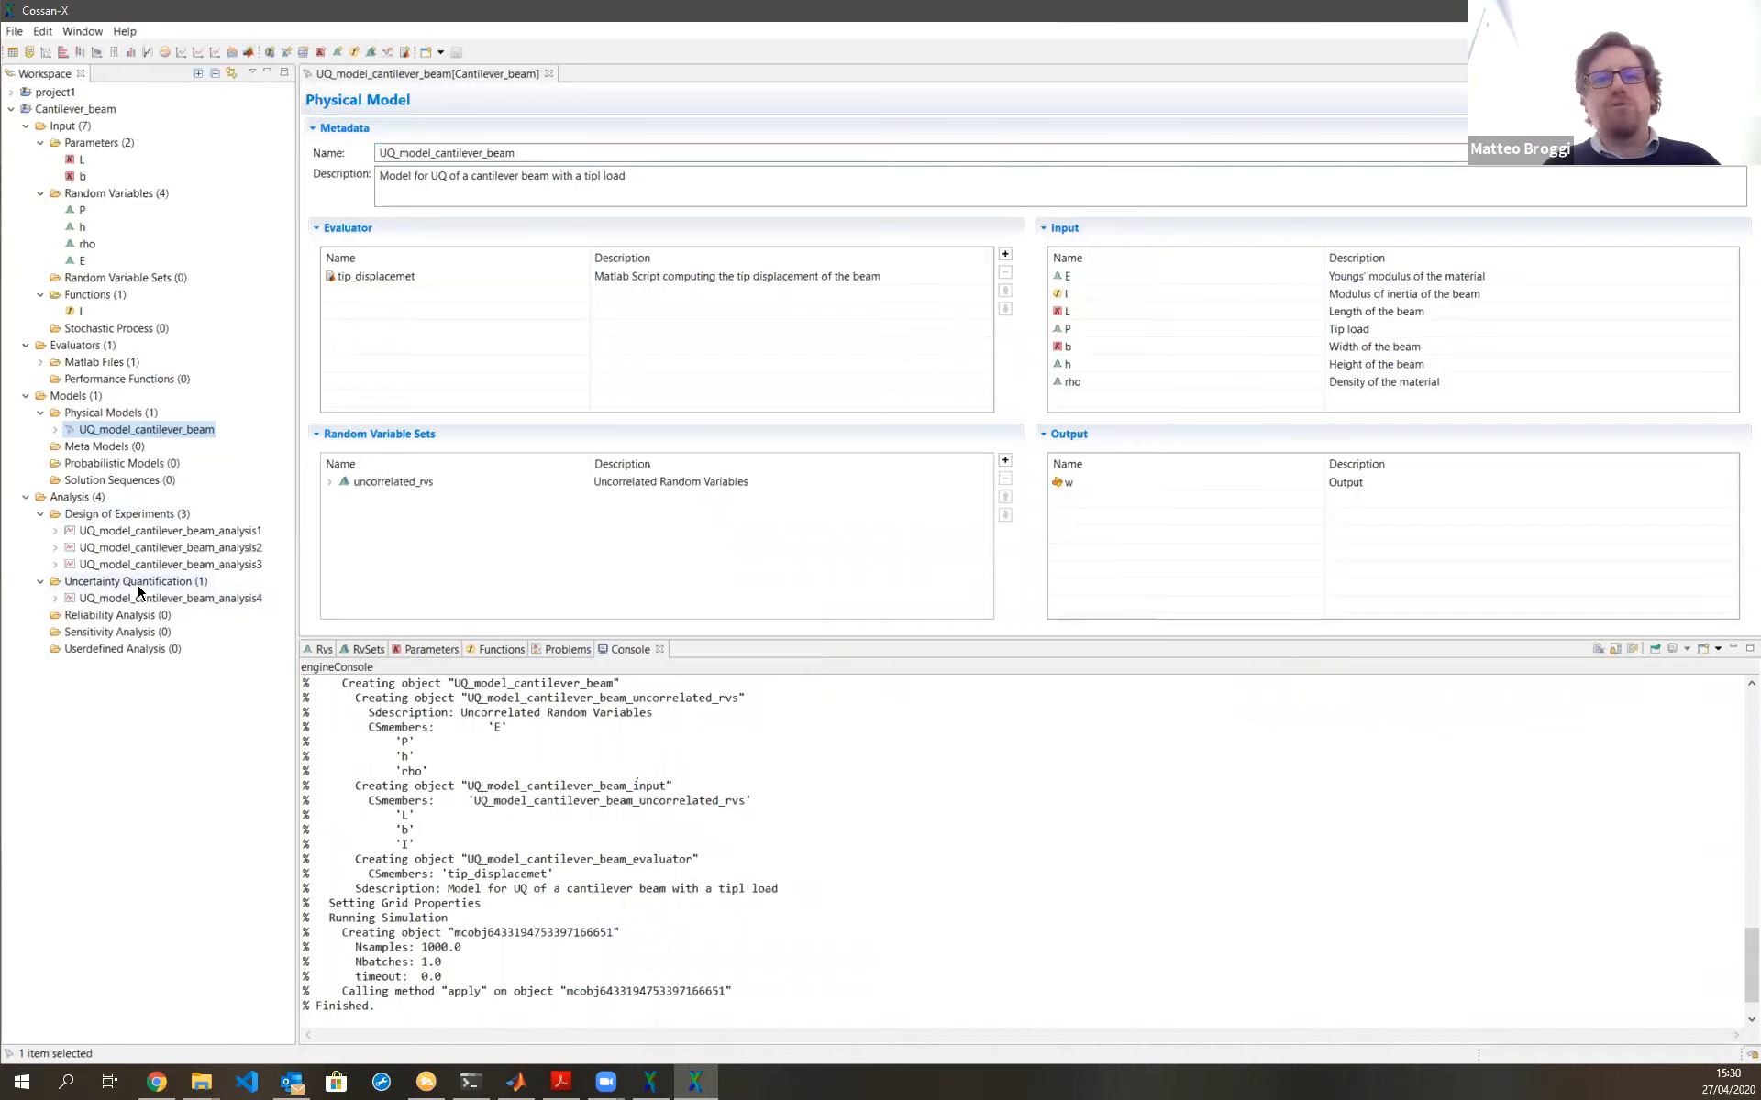
click(56, 599)
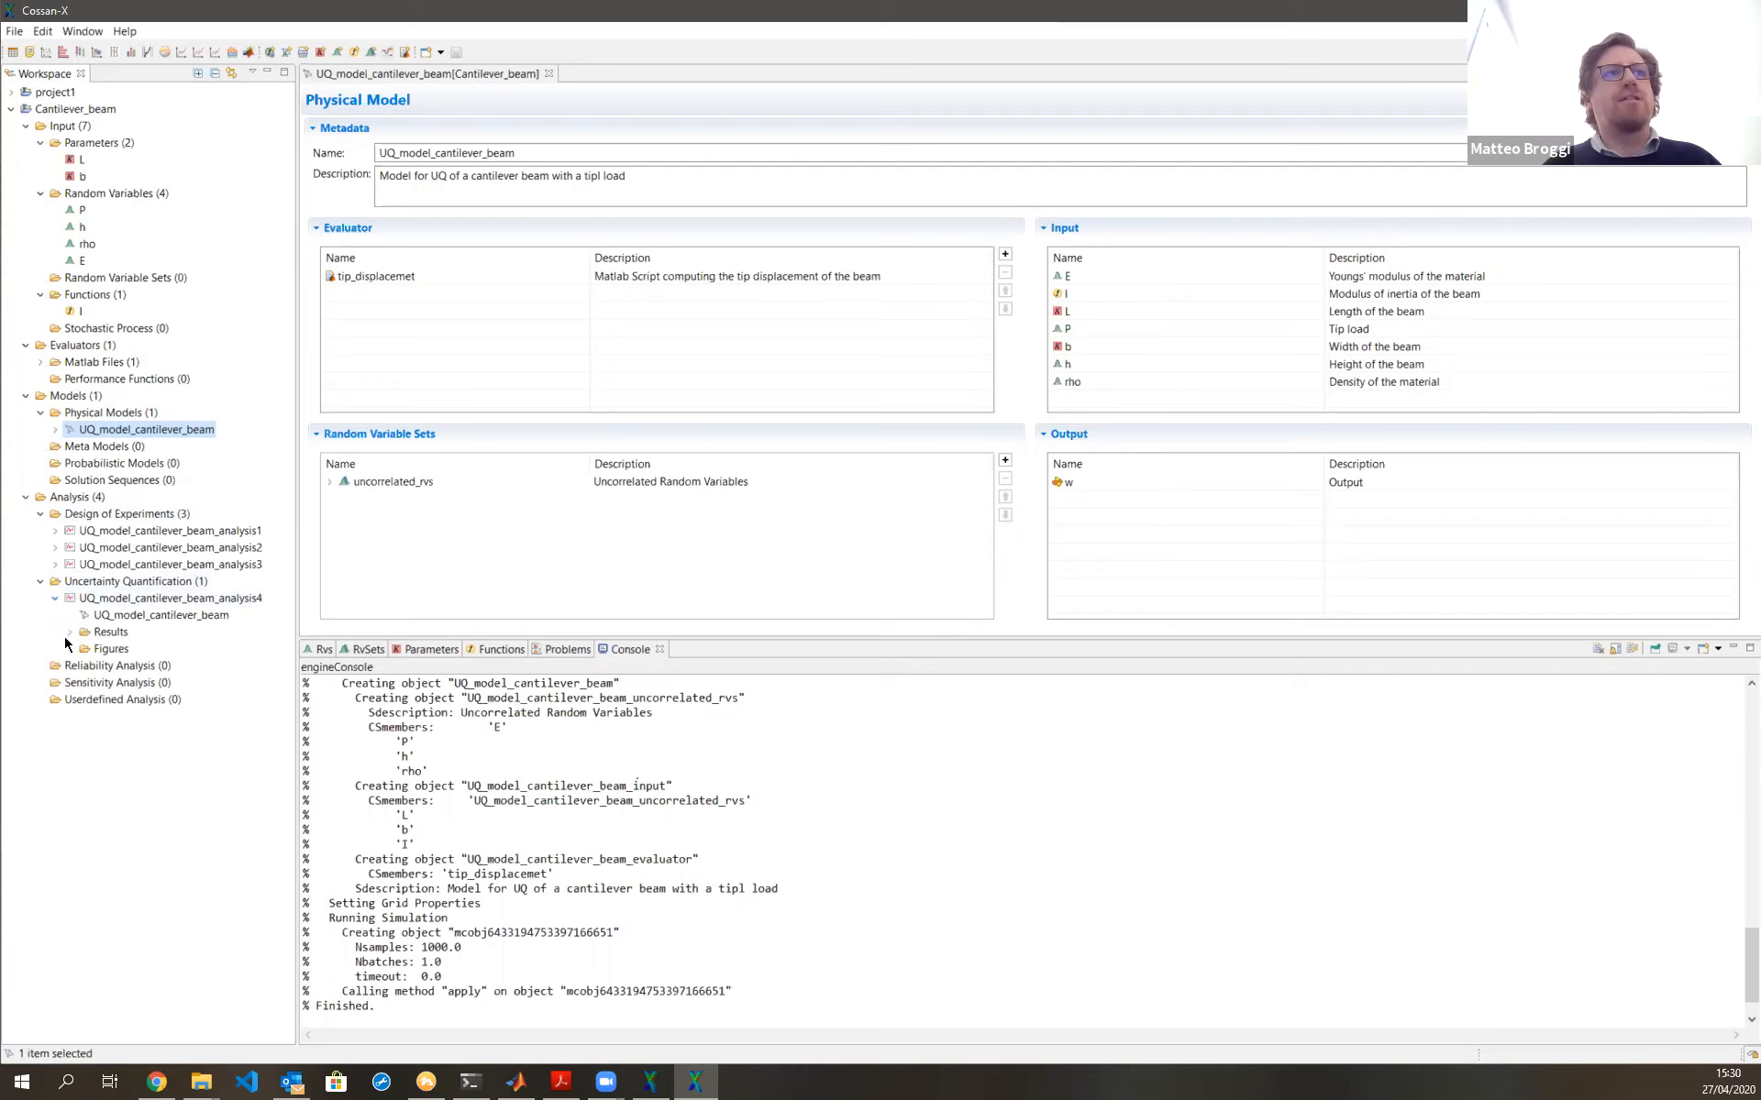
click(69, 633)
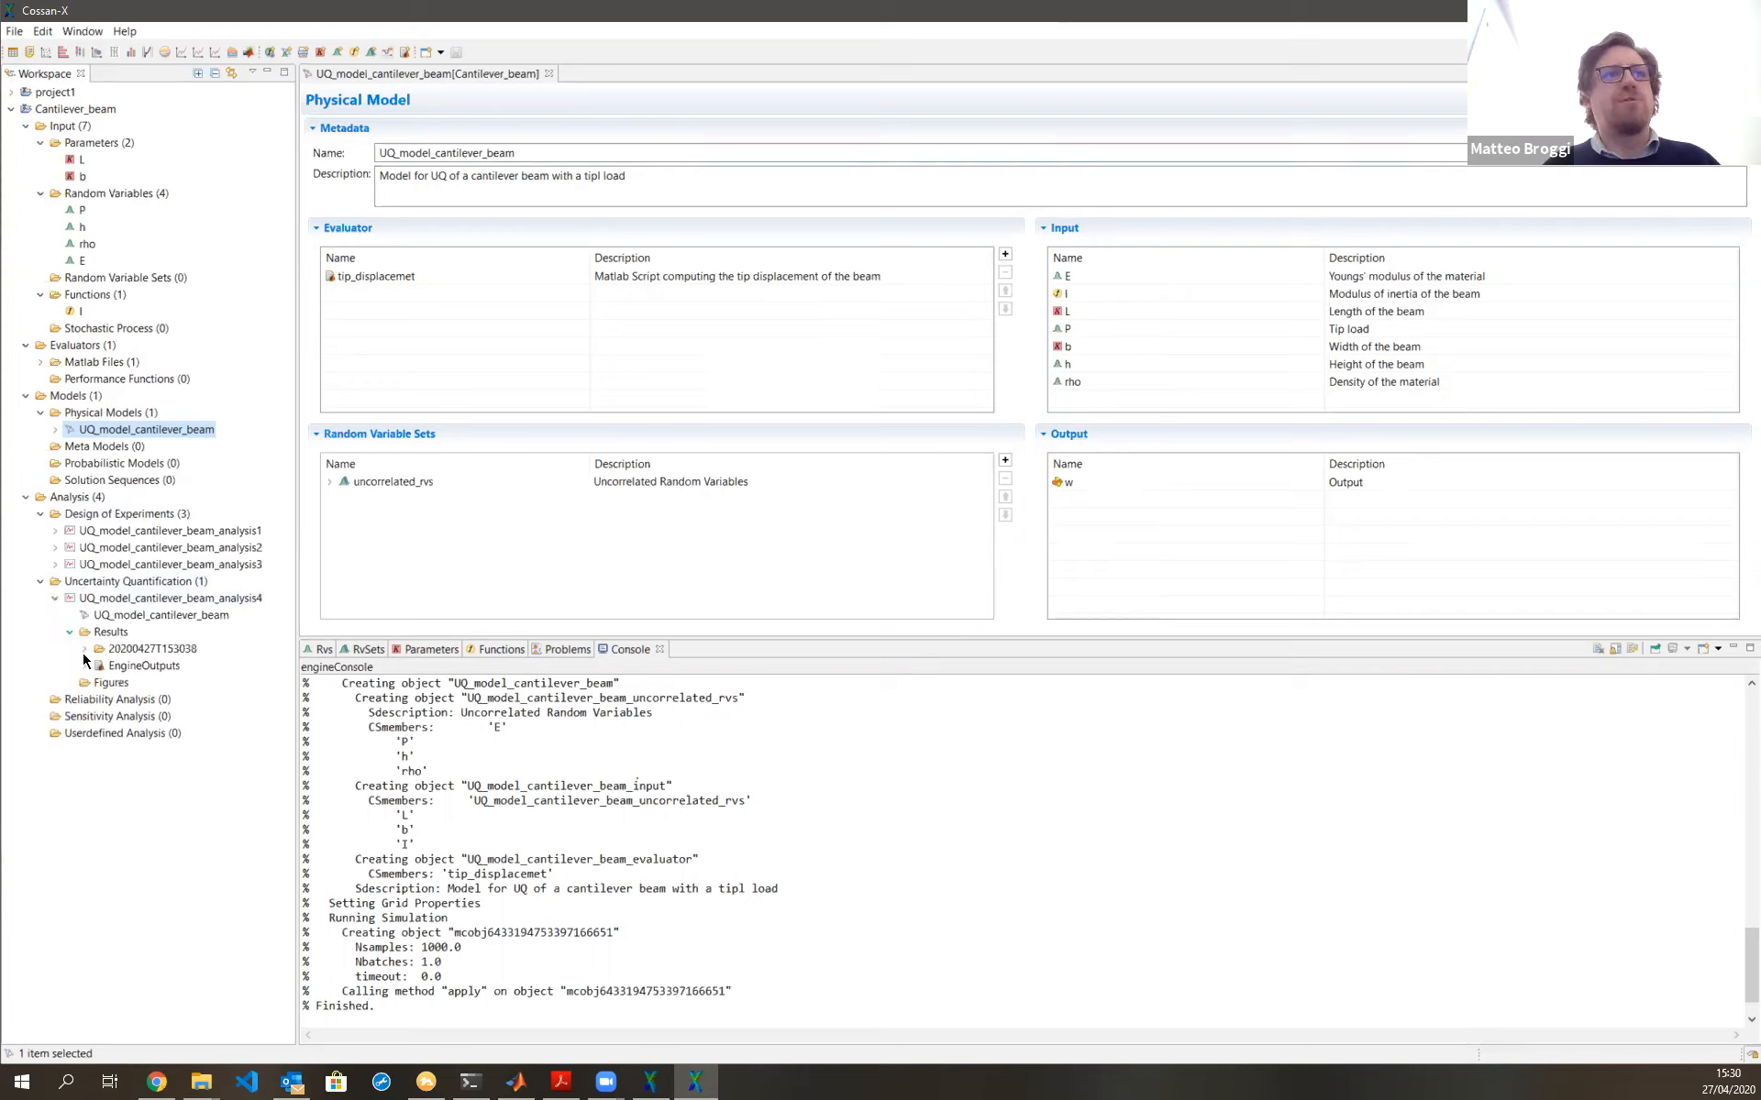
click(84, 682)
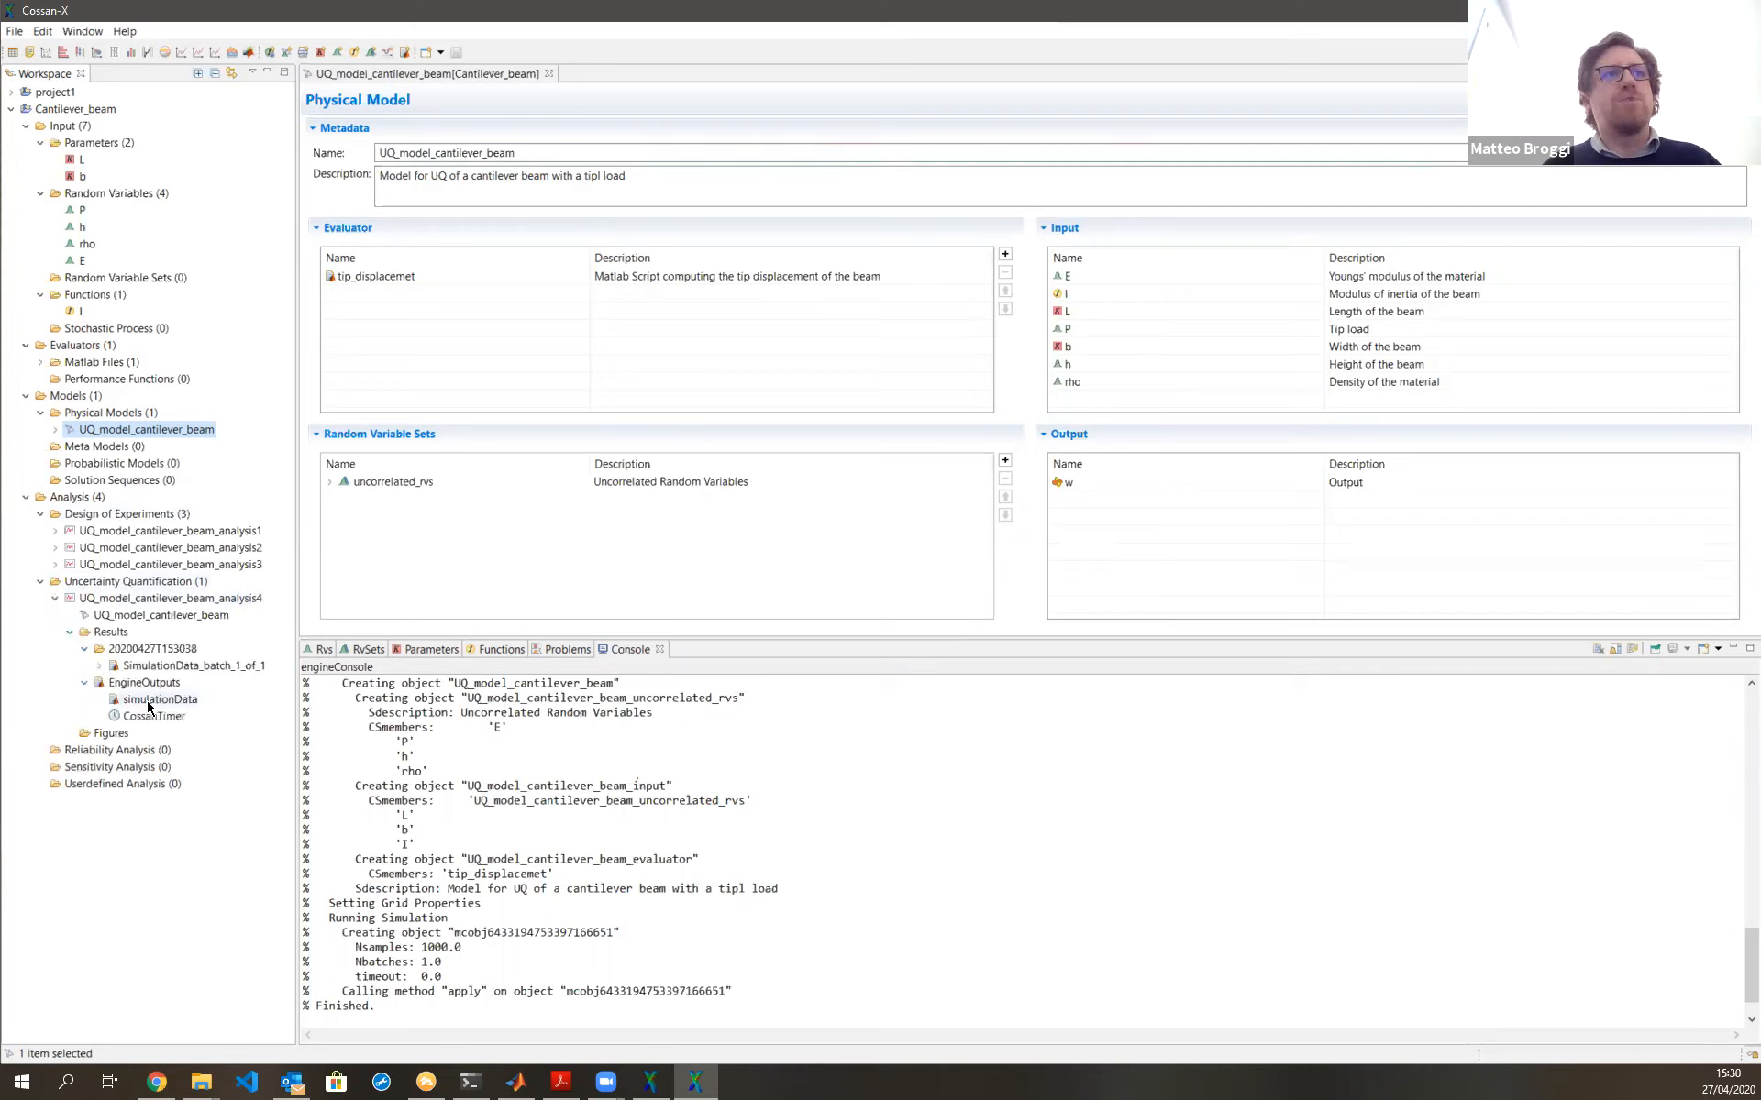
click(147, 701)
double_click(148, 701)
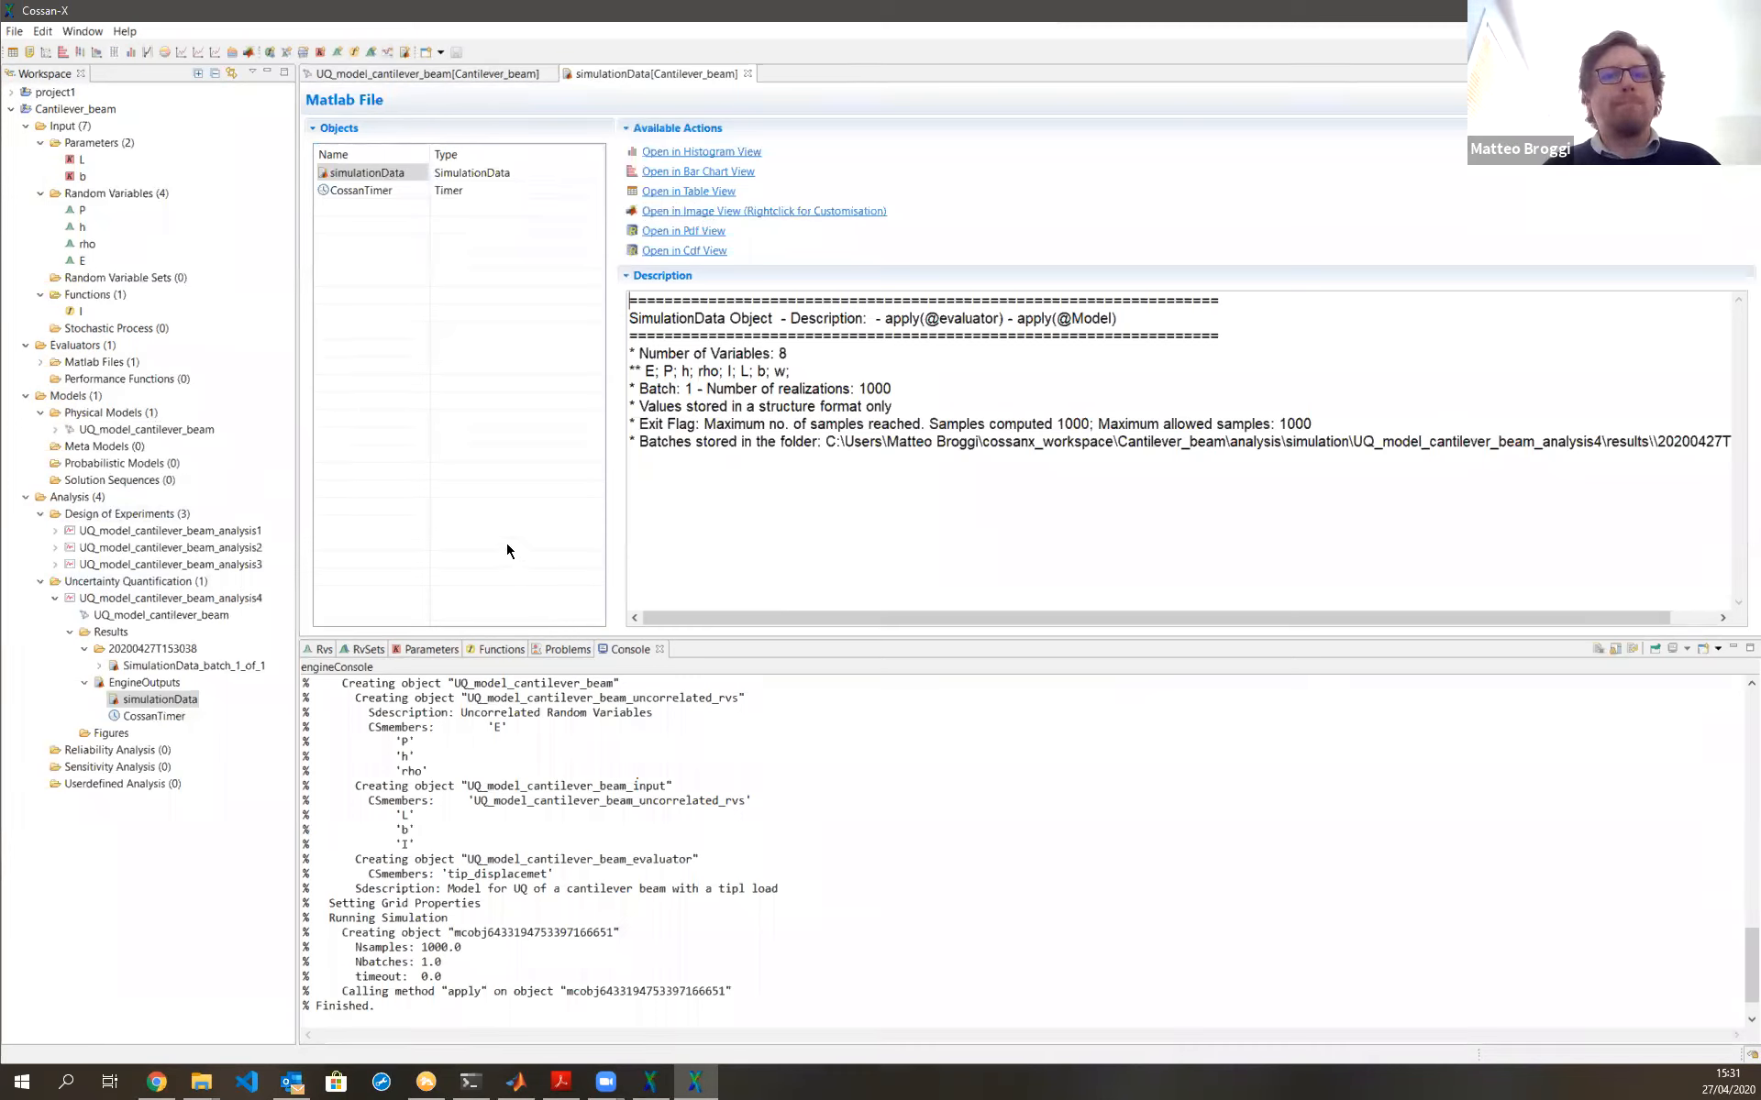
Open SimulationData_batch_1_of_1 and show a scatter plot of the output w against E
click(177, 667)
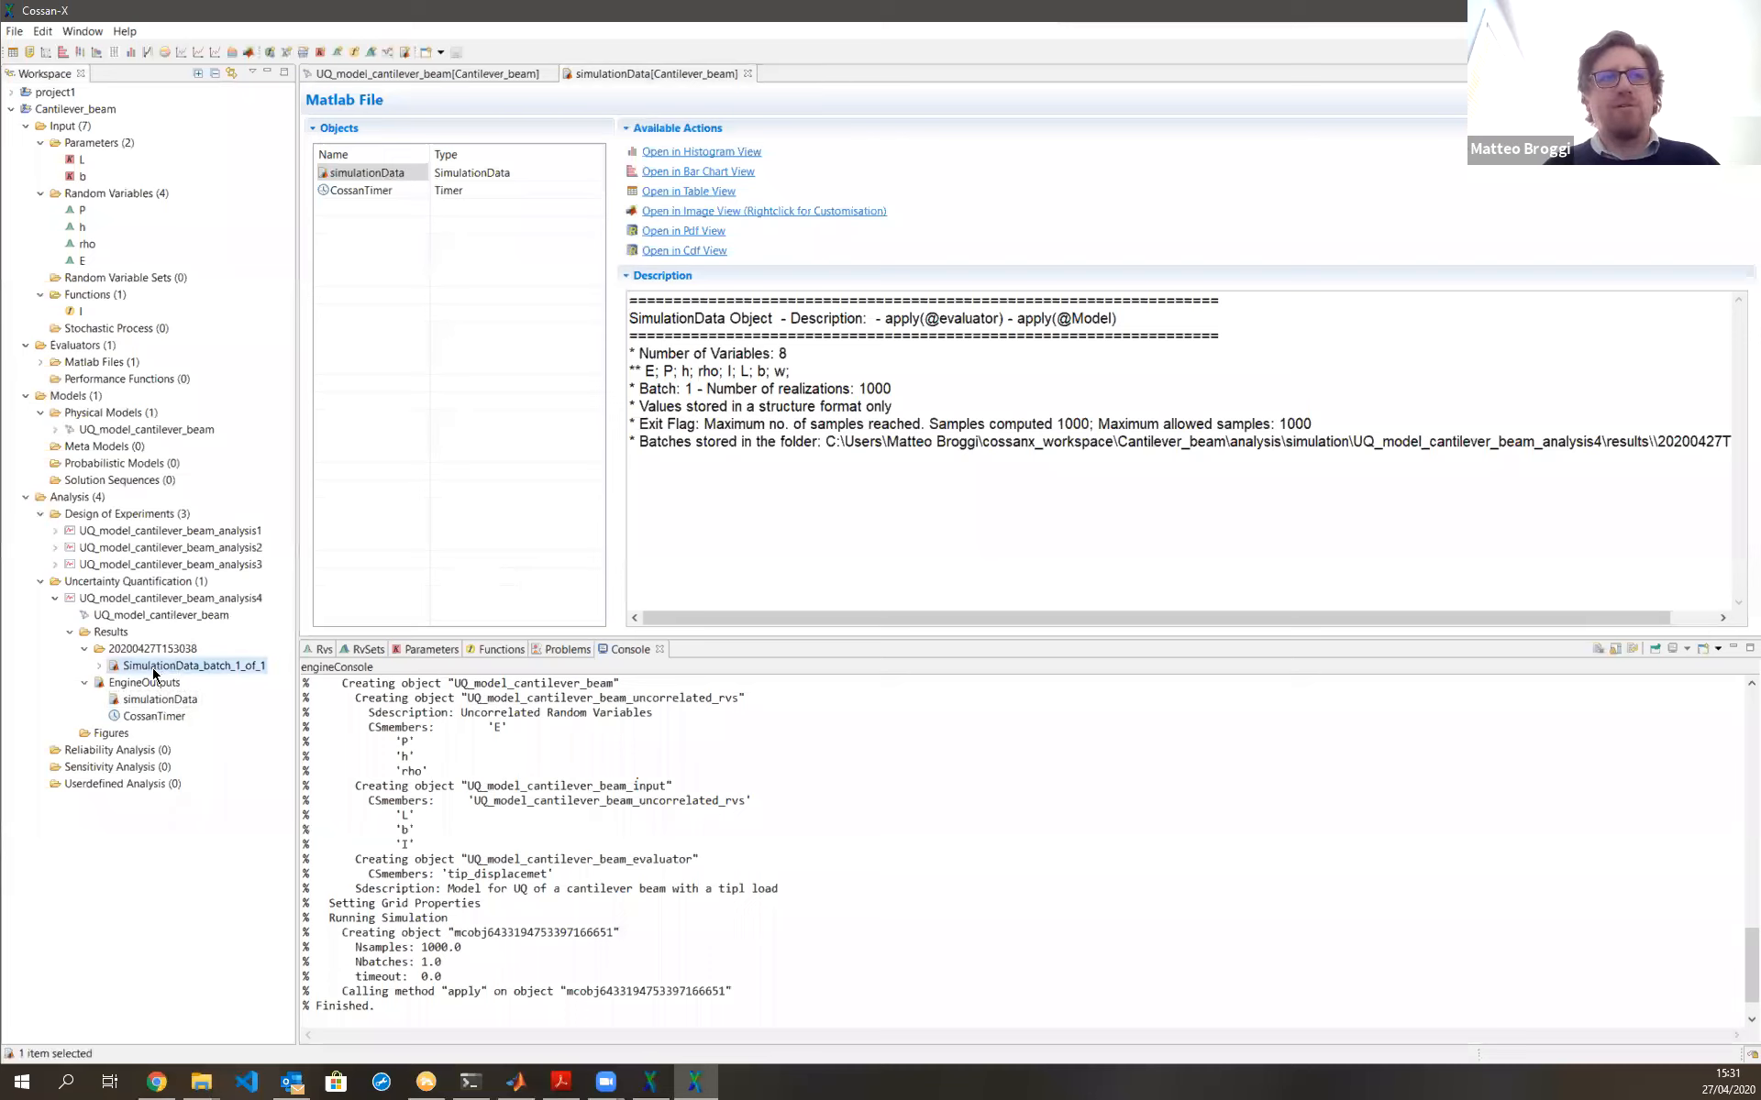
double_click(135, 671)
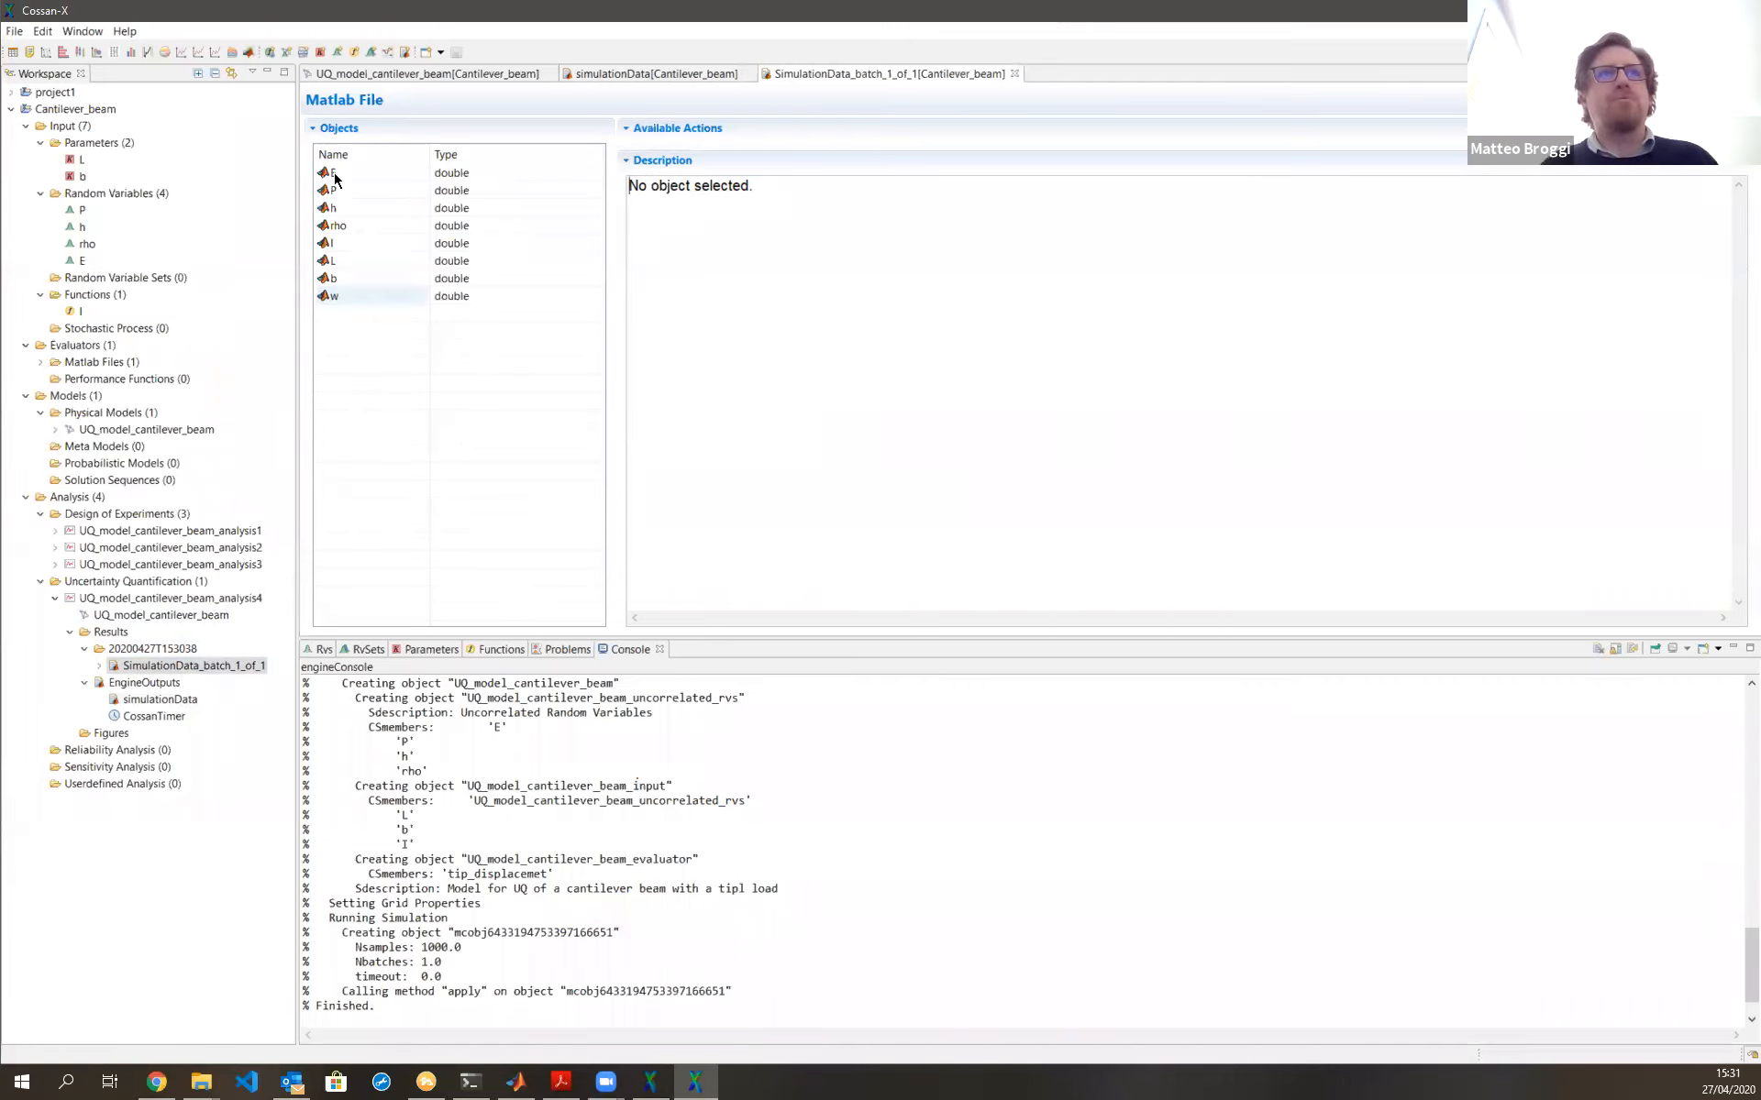
ctrl+click(328, 297)
click(723, 173)
click(706, 651)
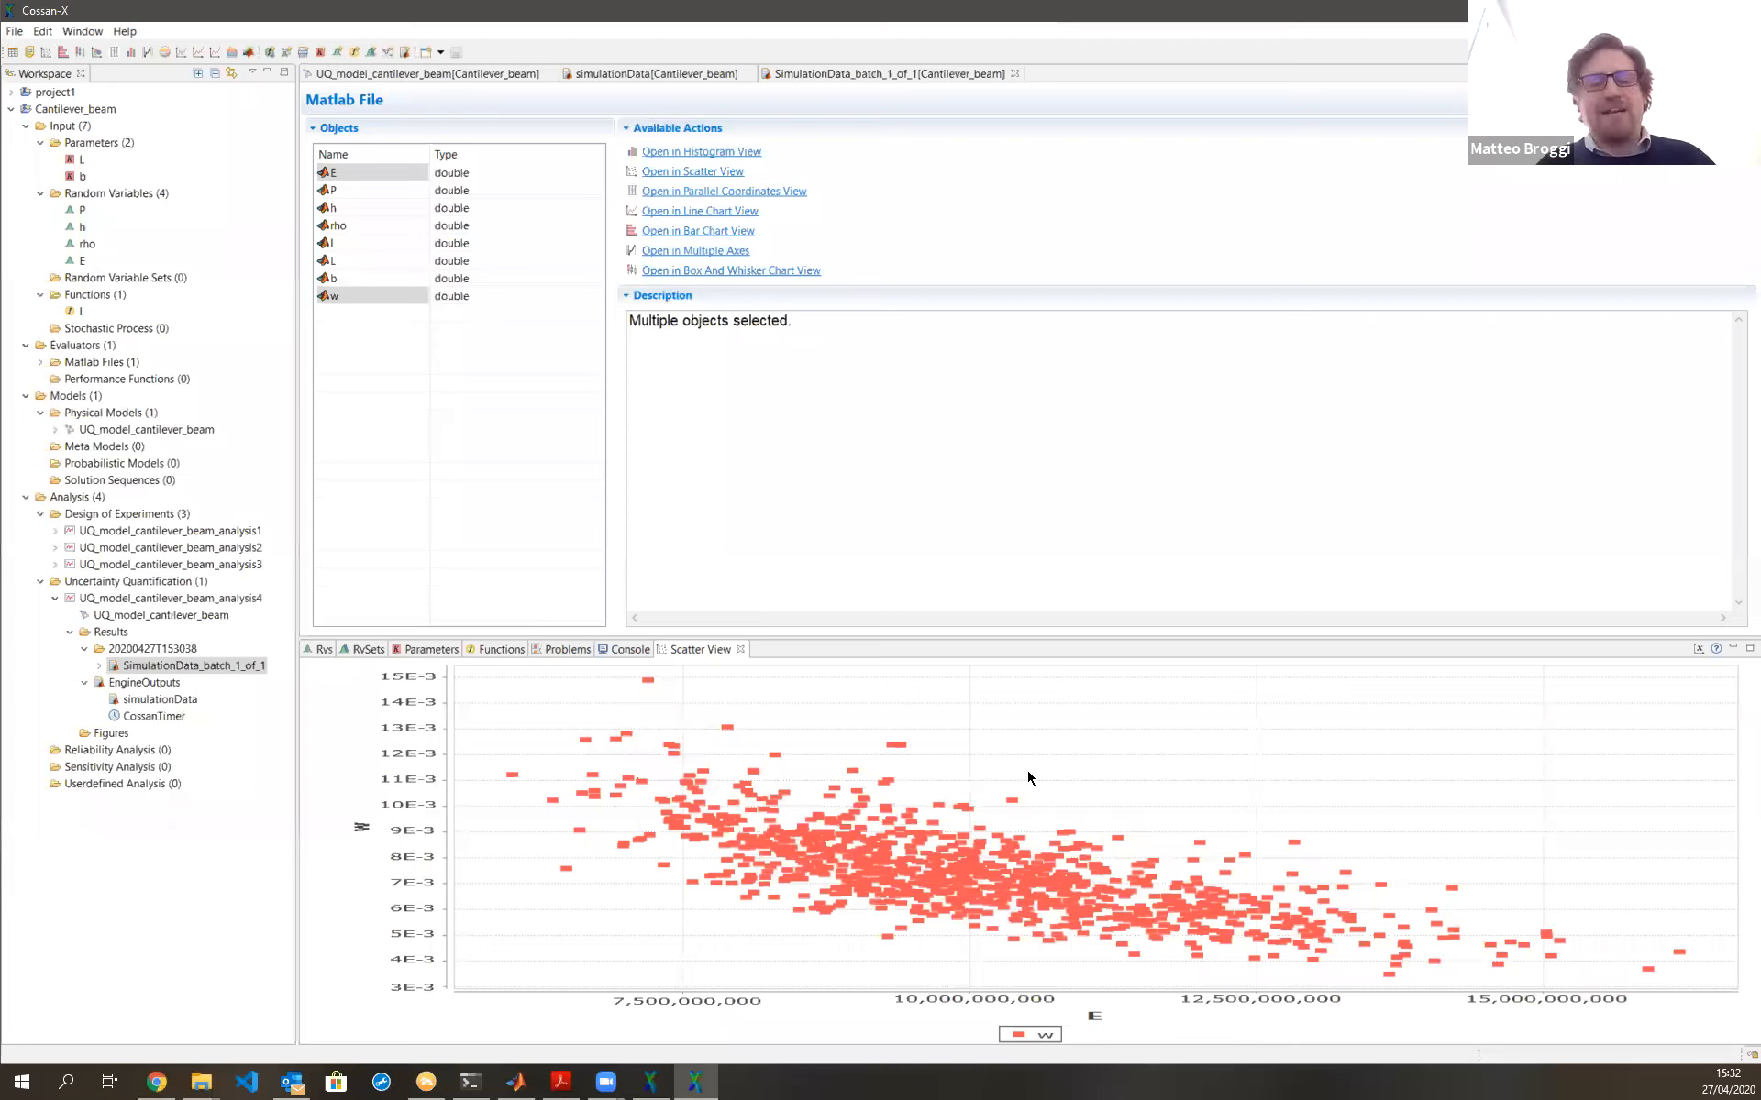
Create a second scatter plot for P and w, with w plotted against P instead of the sample number
click(340, 187)
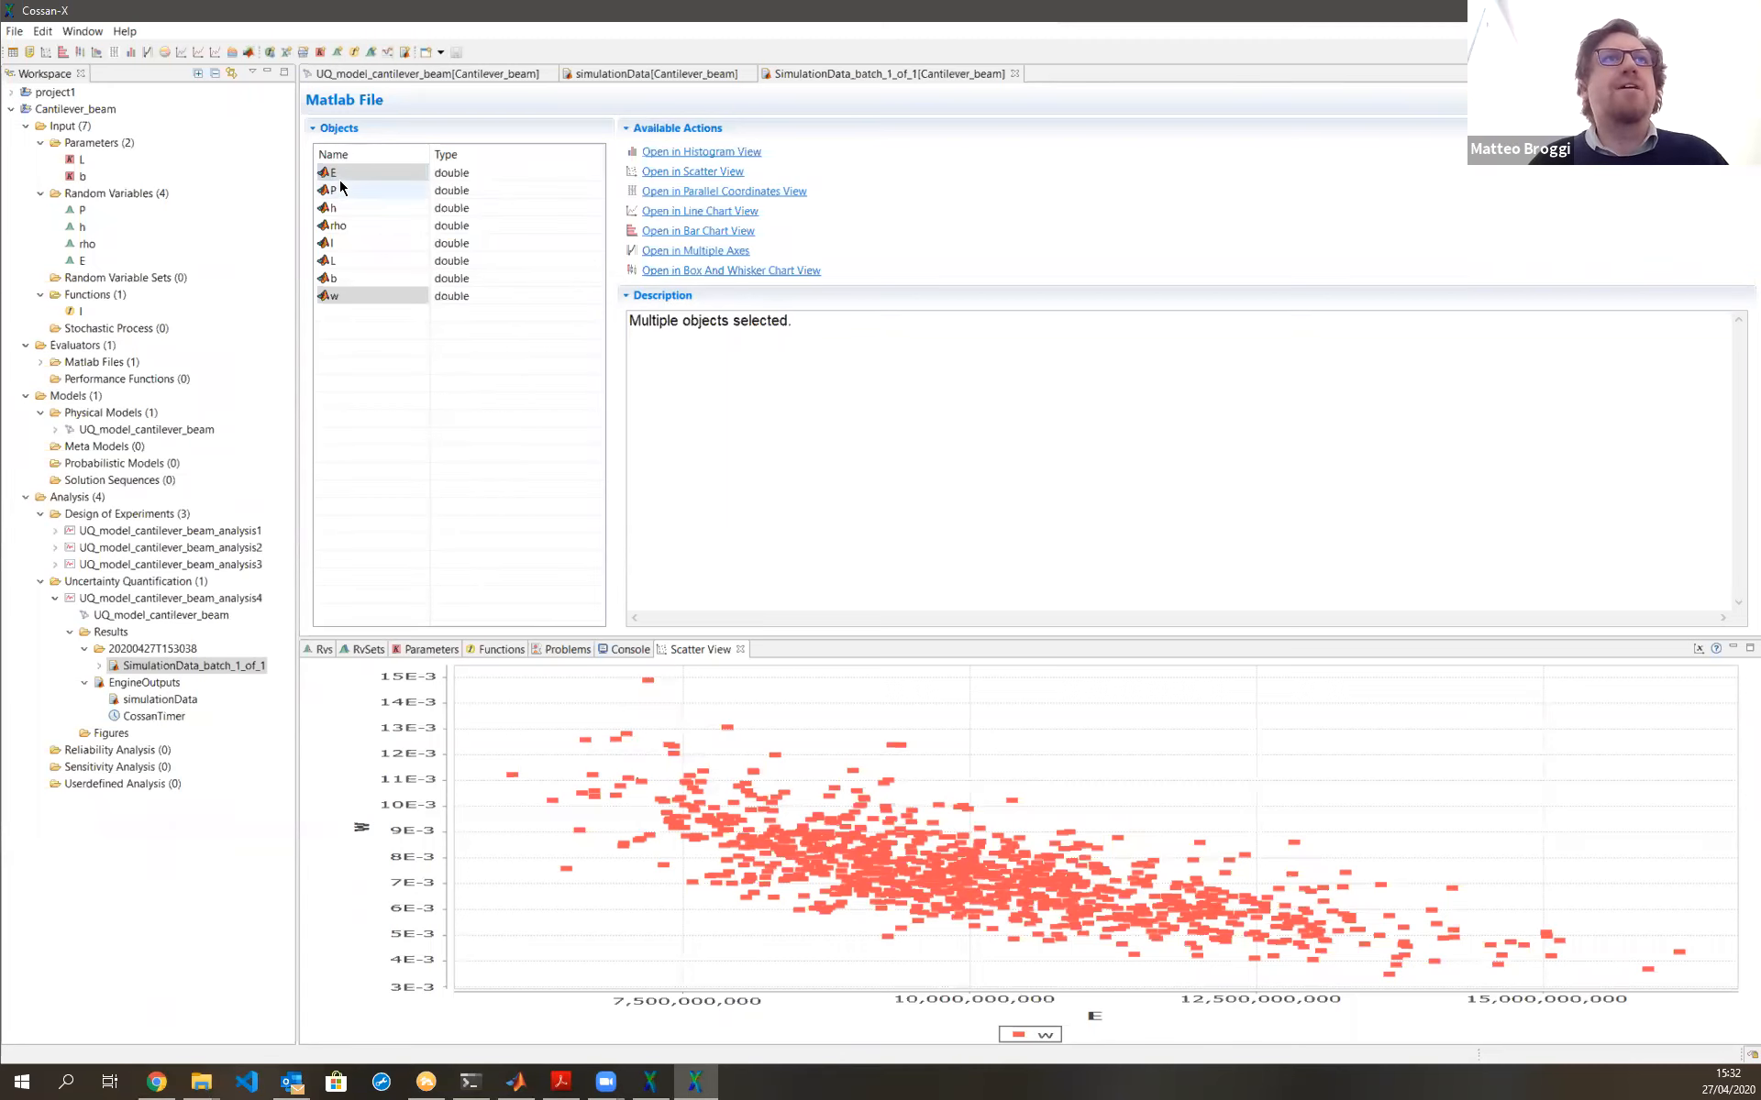
ctrl+click(359, 293)
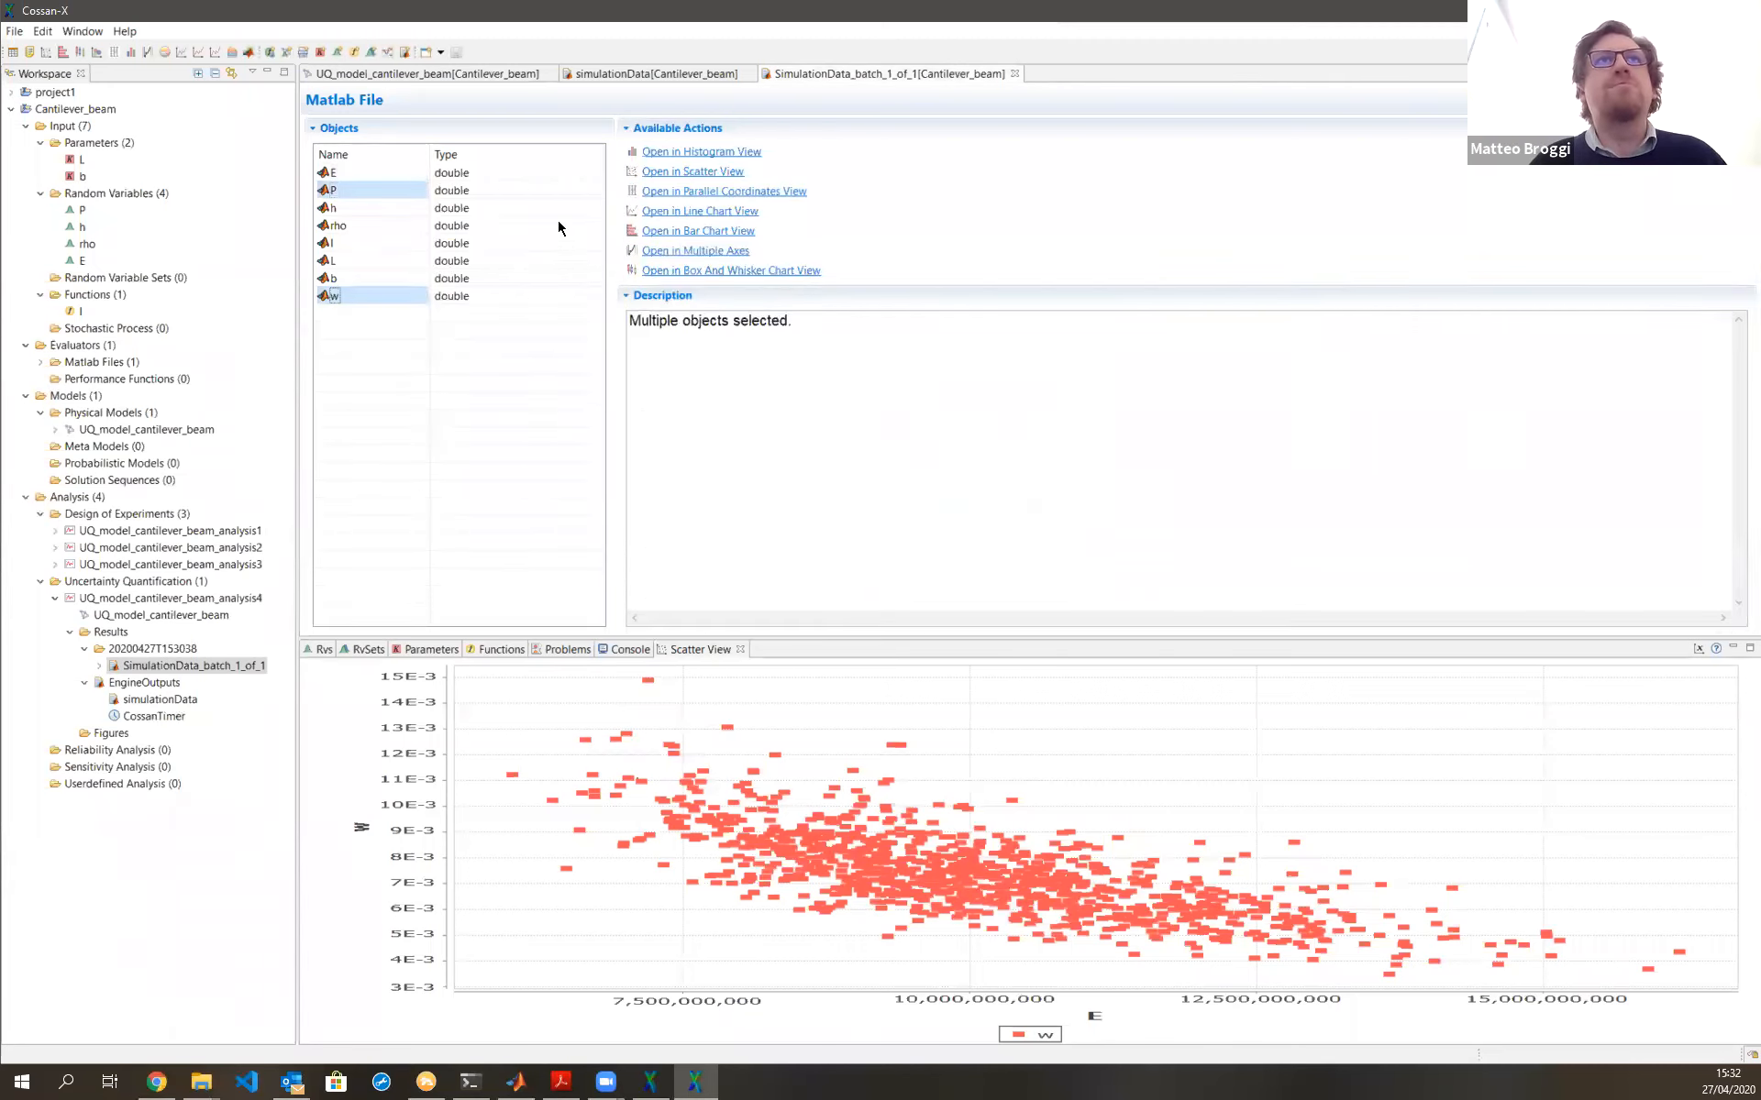
click(686, 174)
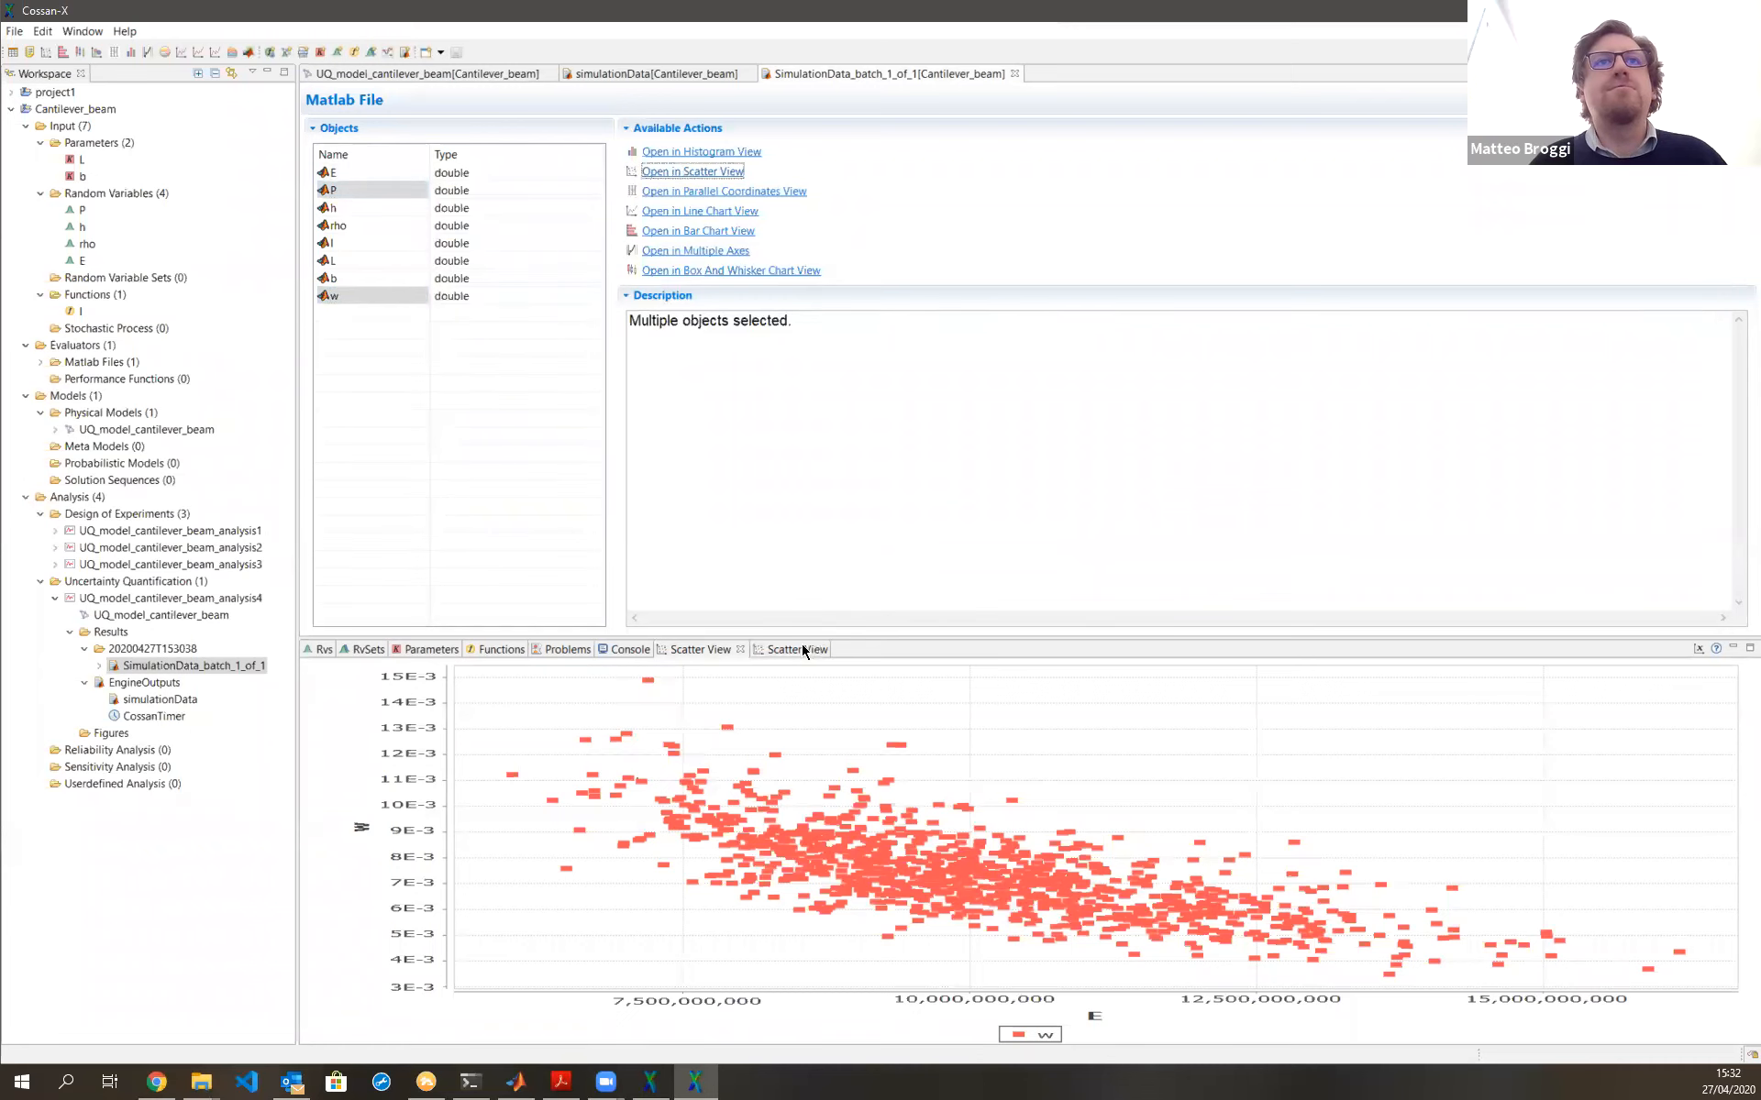
click(1698, 649)
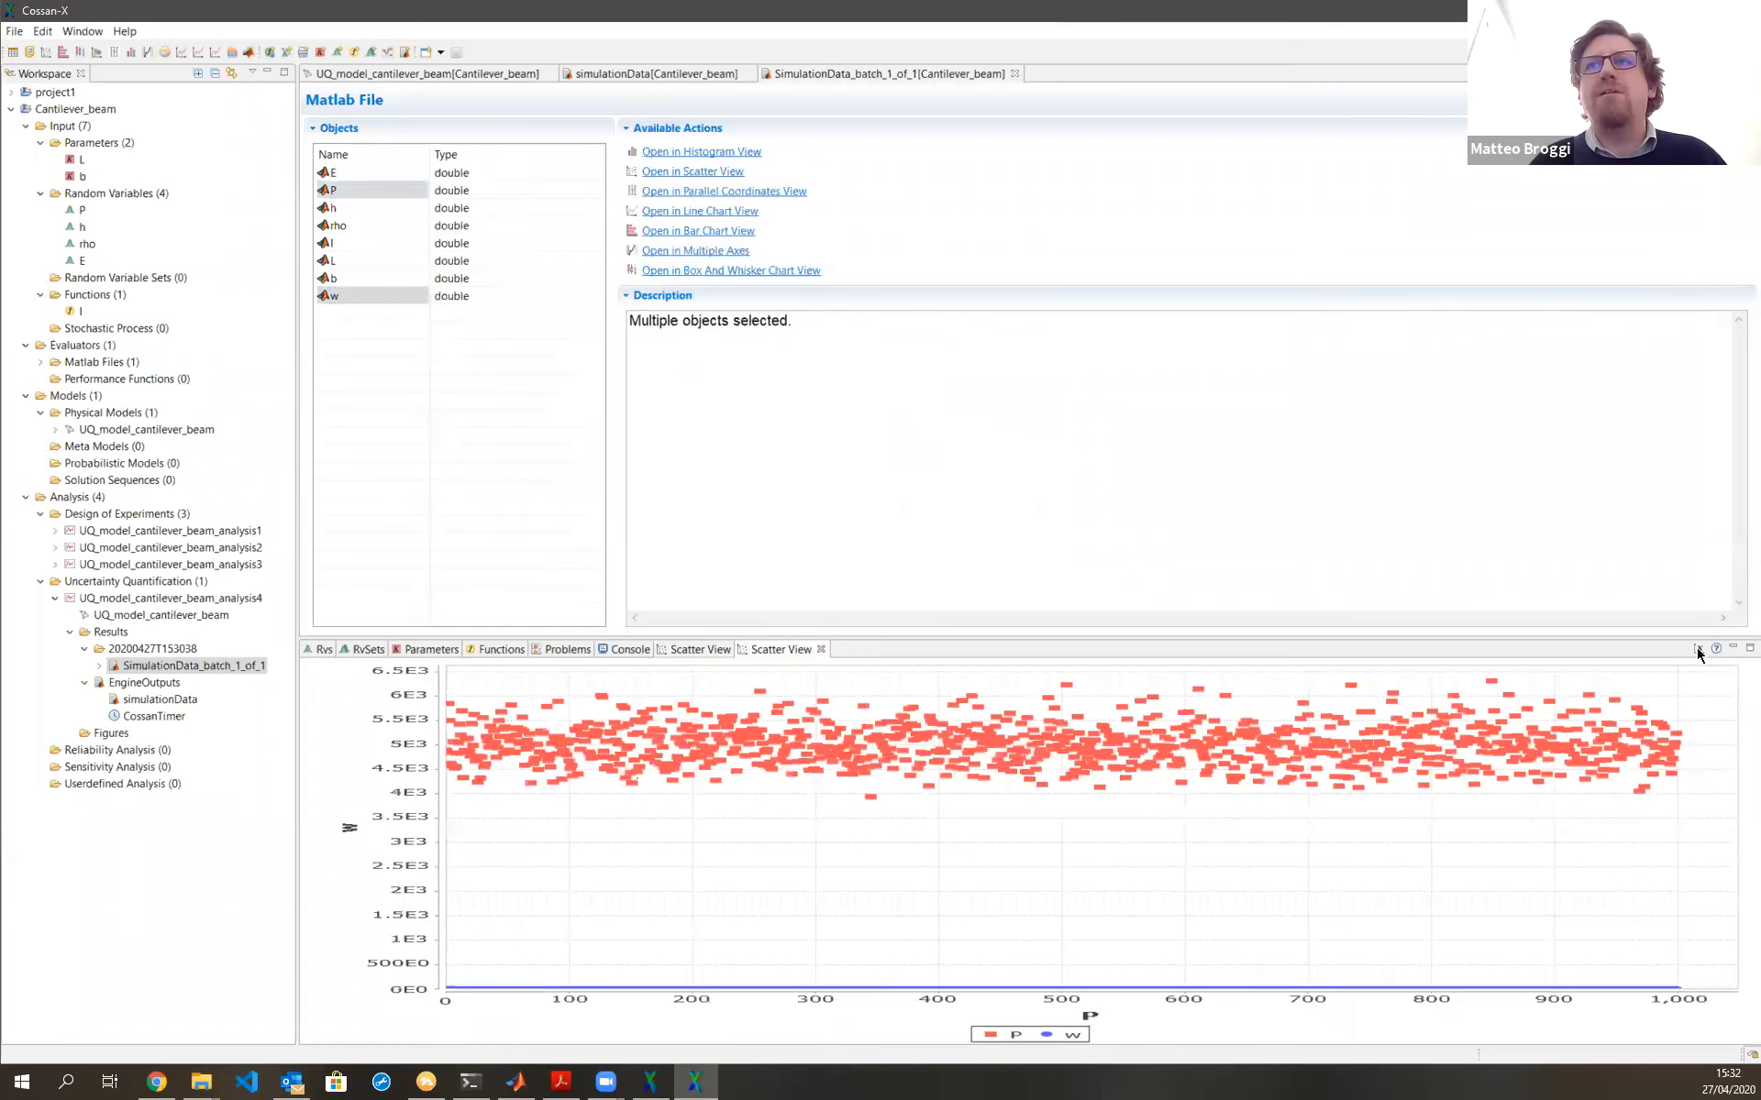
click(1010, 641)
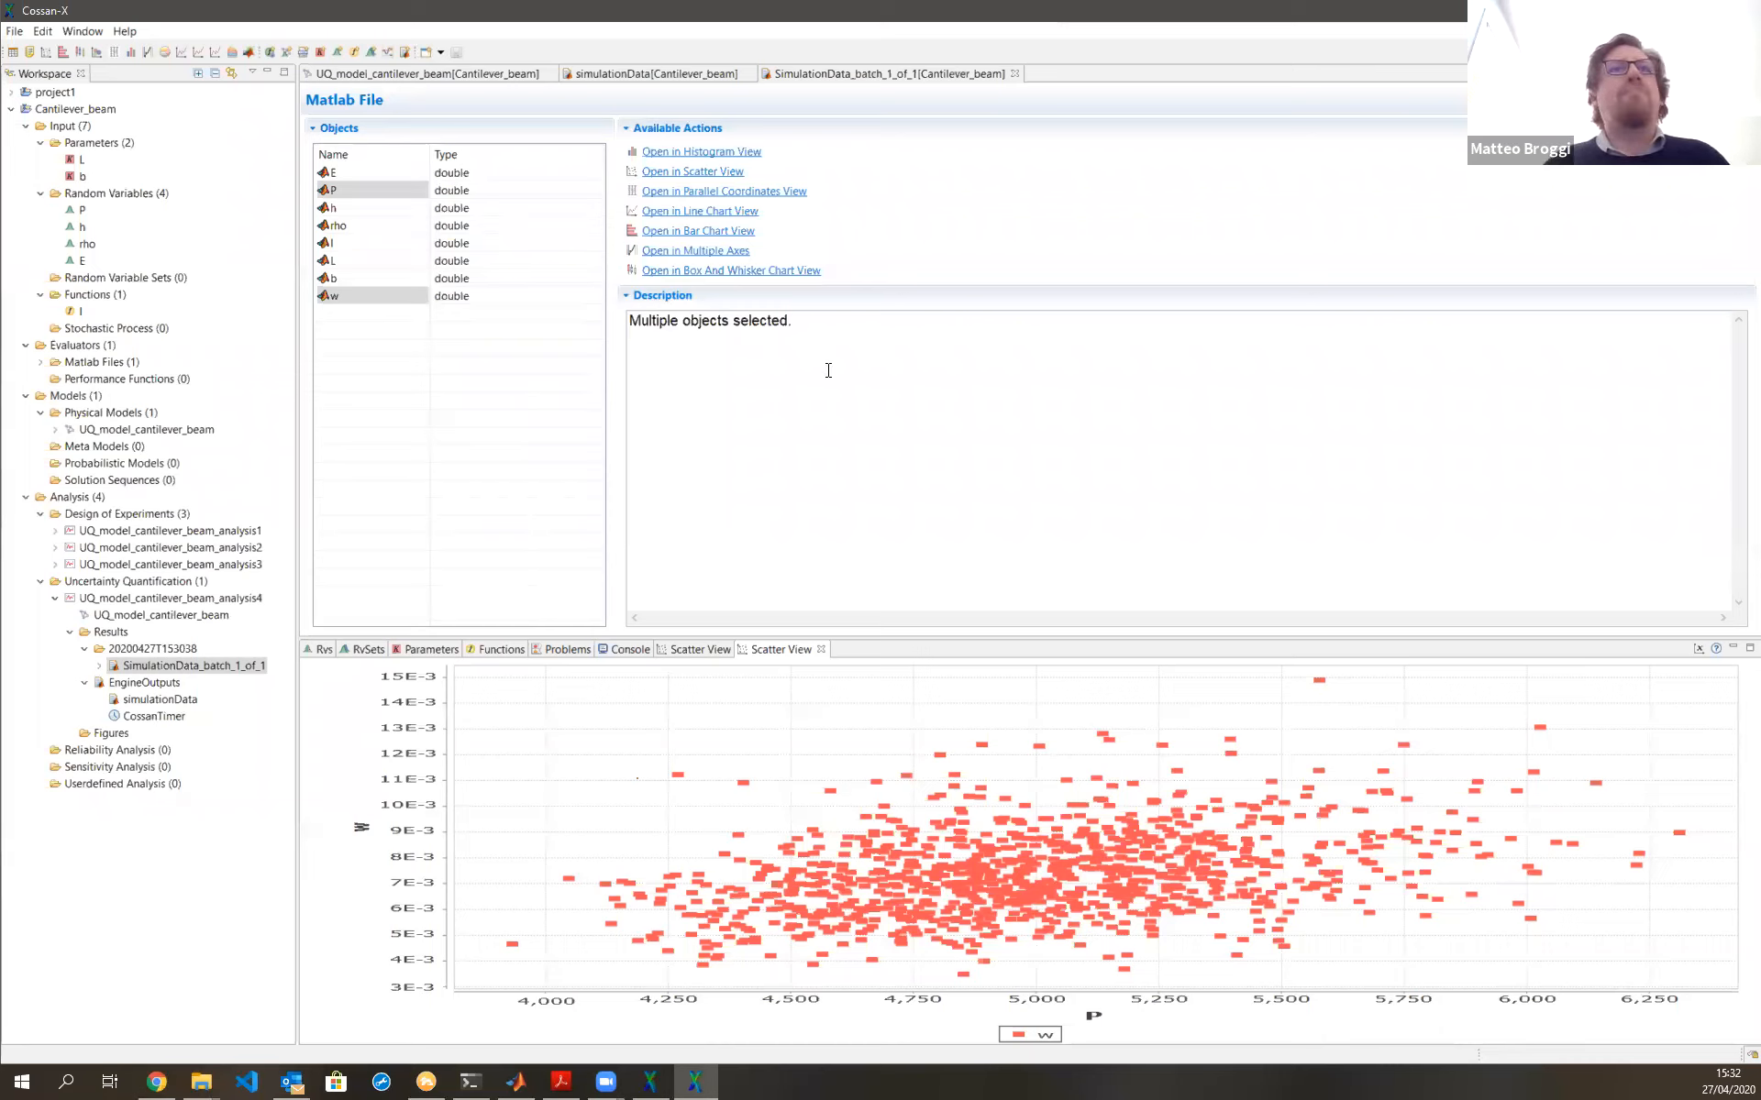
Show a histogram of the output w from the batch data
click(366, 297)
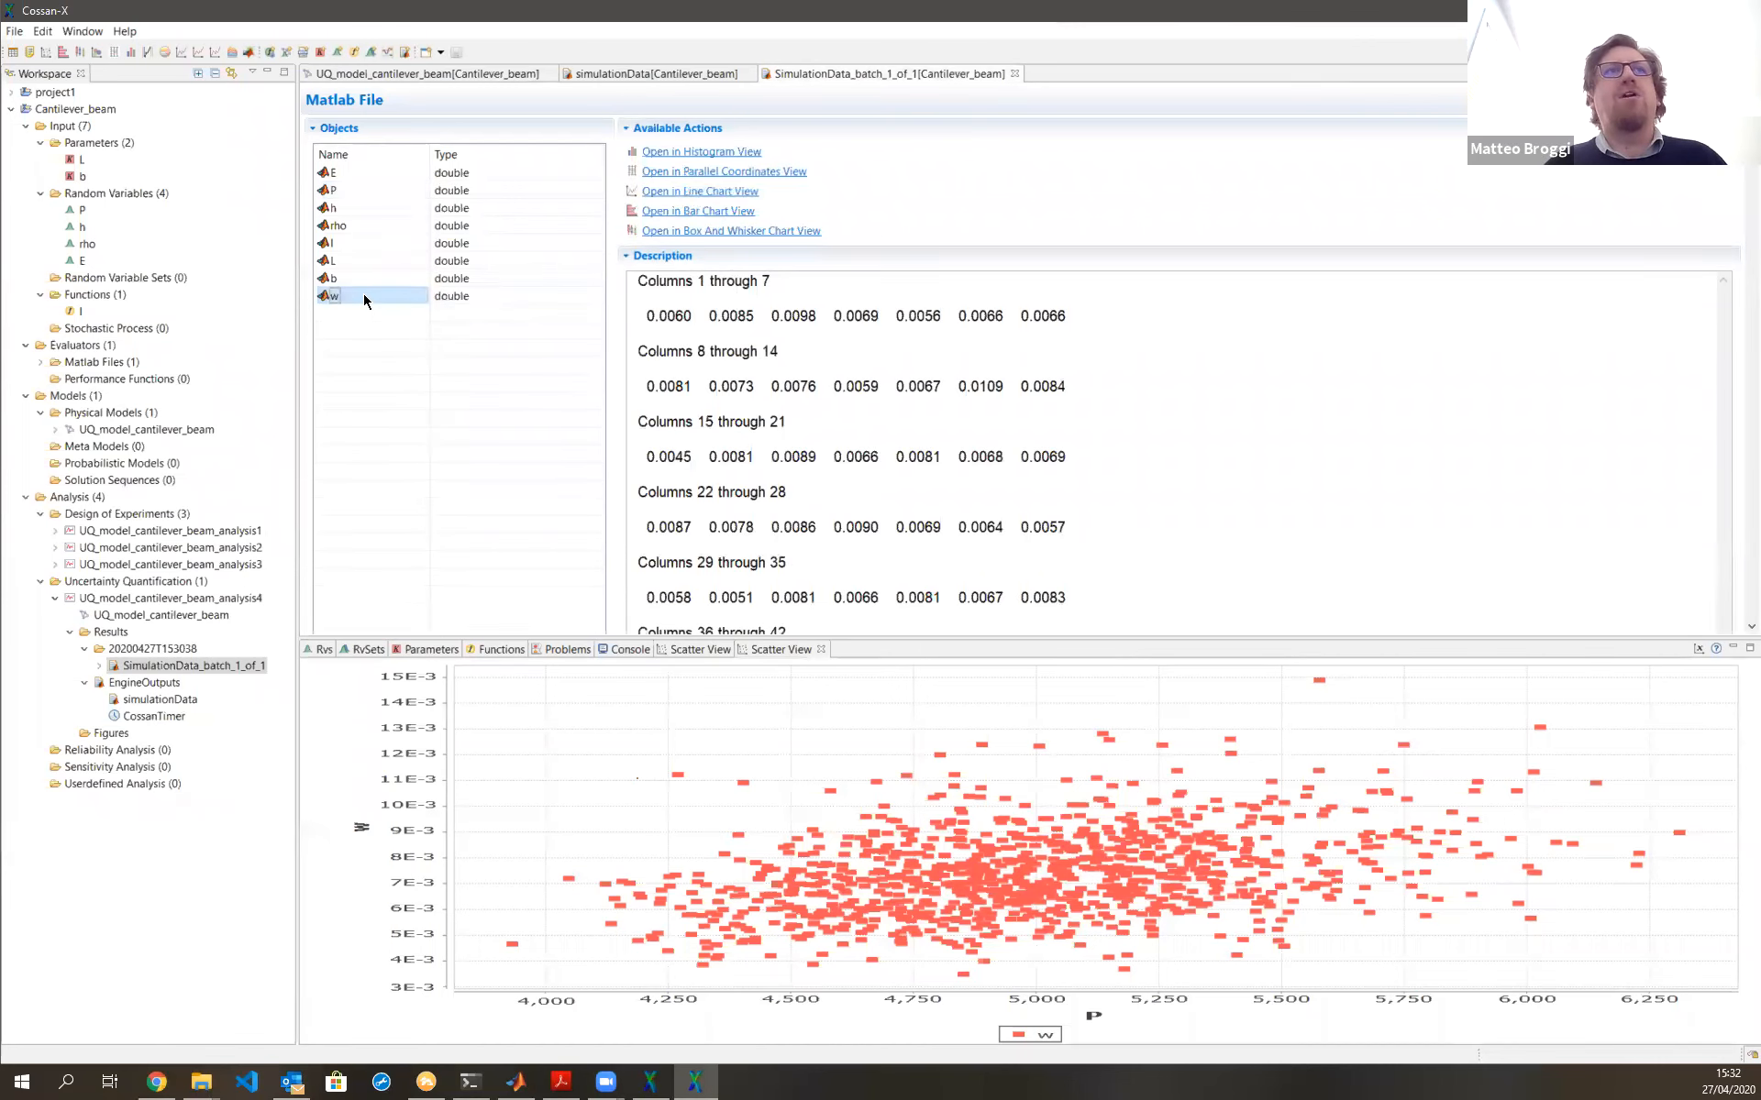
click(702, 154)
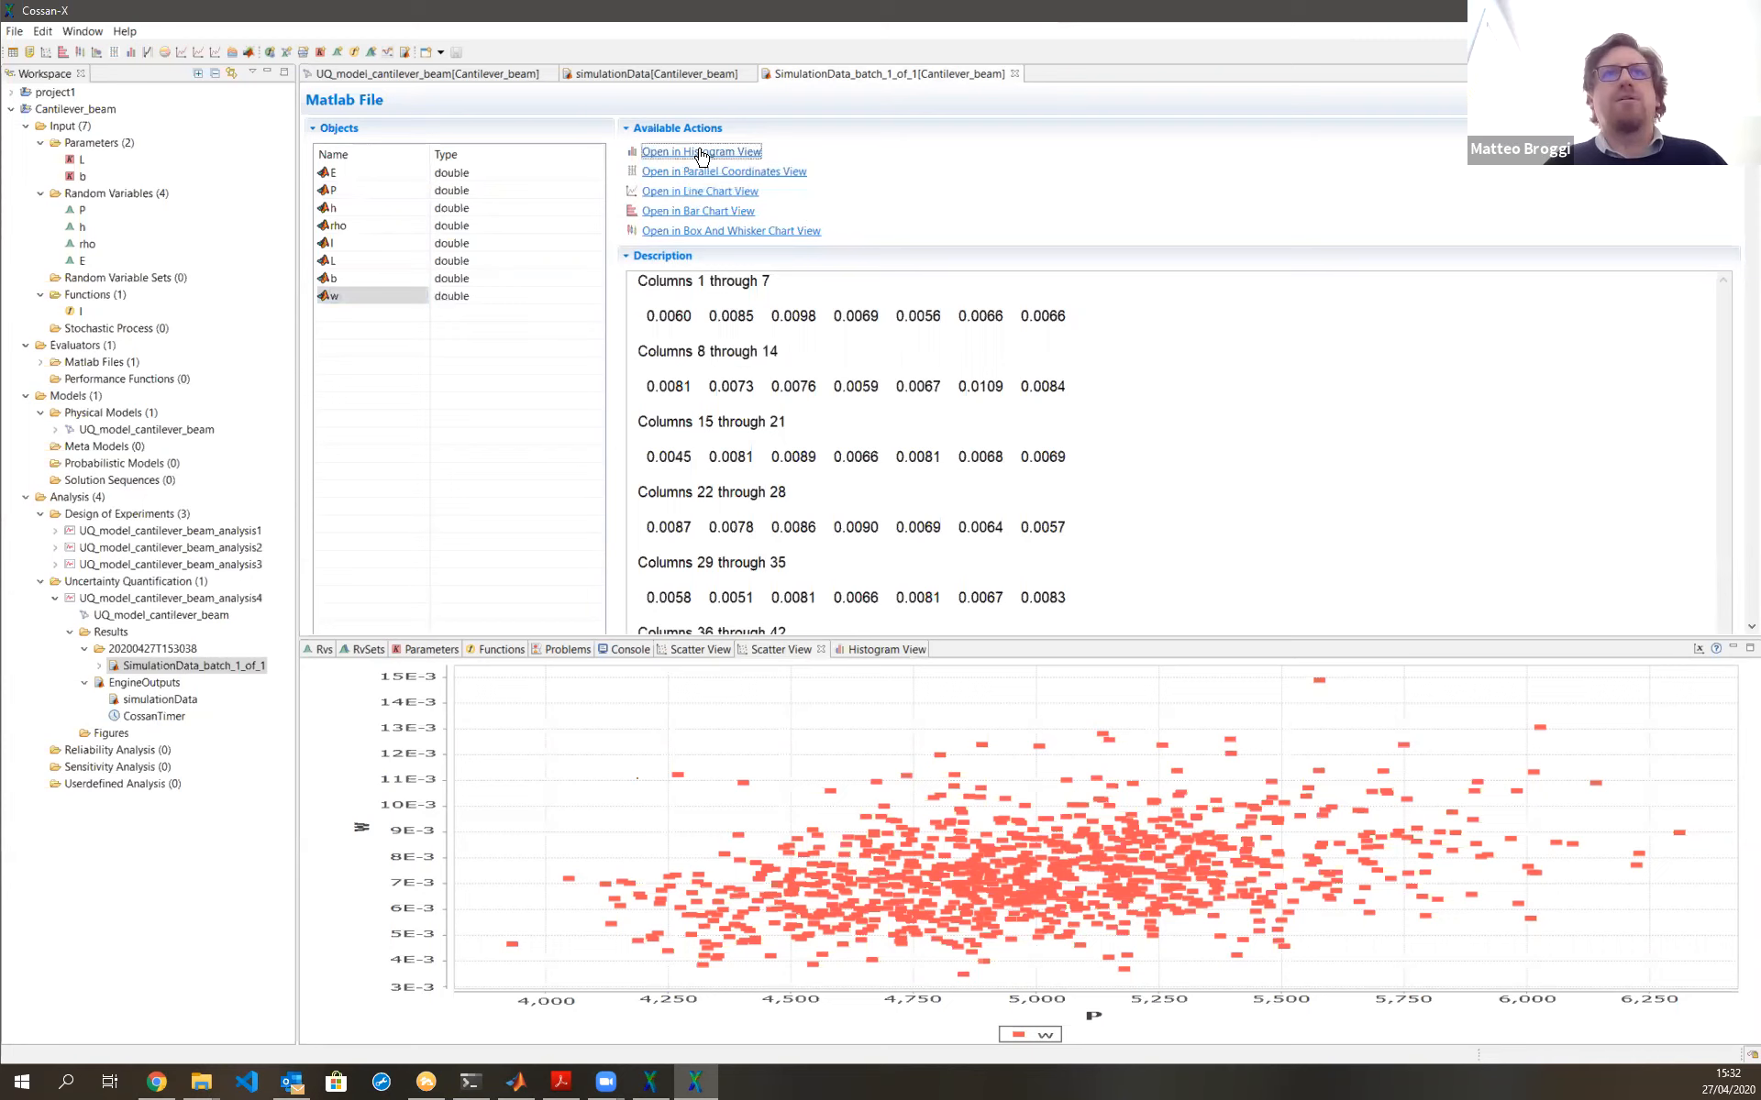
click(886, 651)
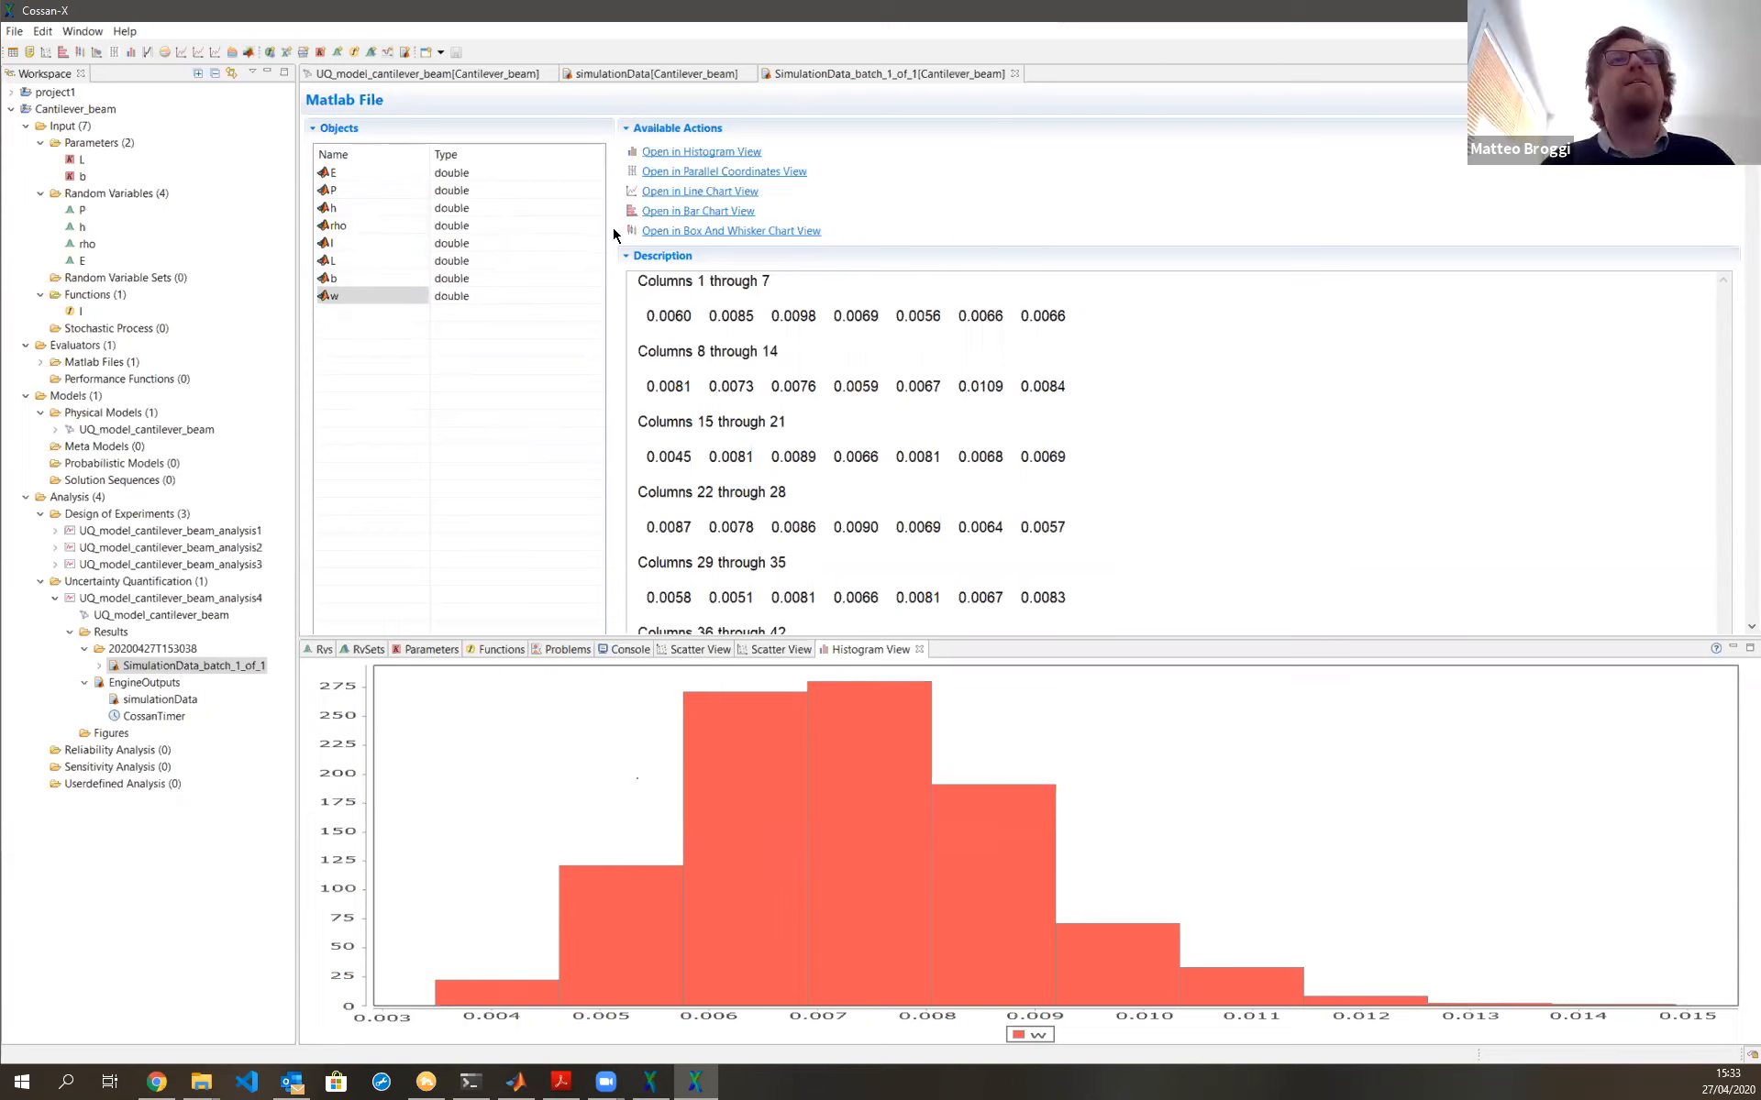
Try a box and whisker chart of E, P, h, rho and w together, and close it
click(420, 423)
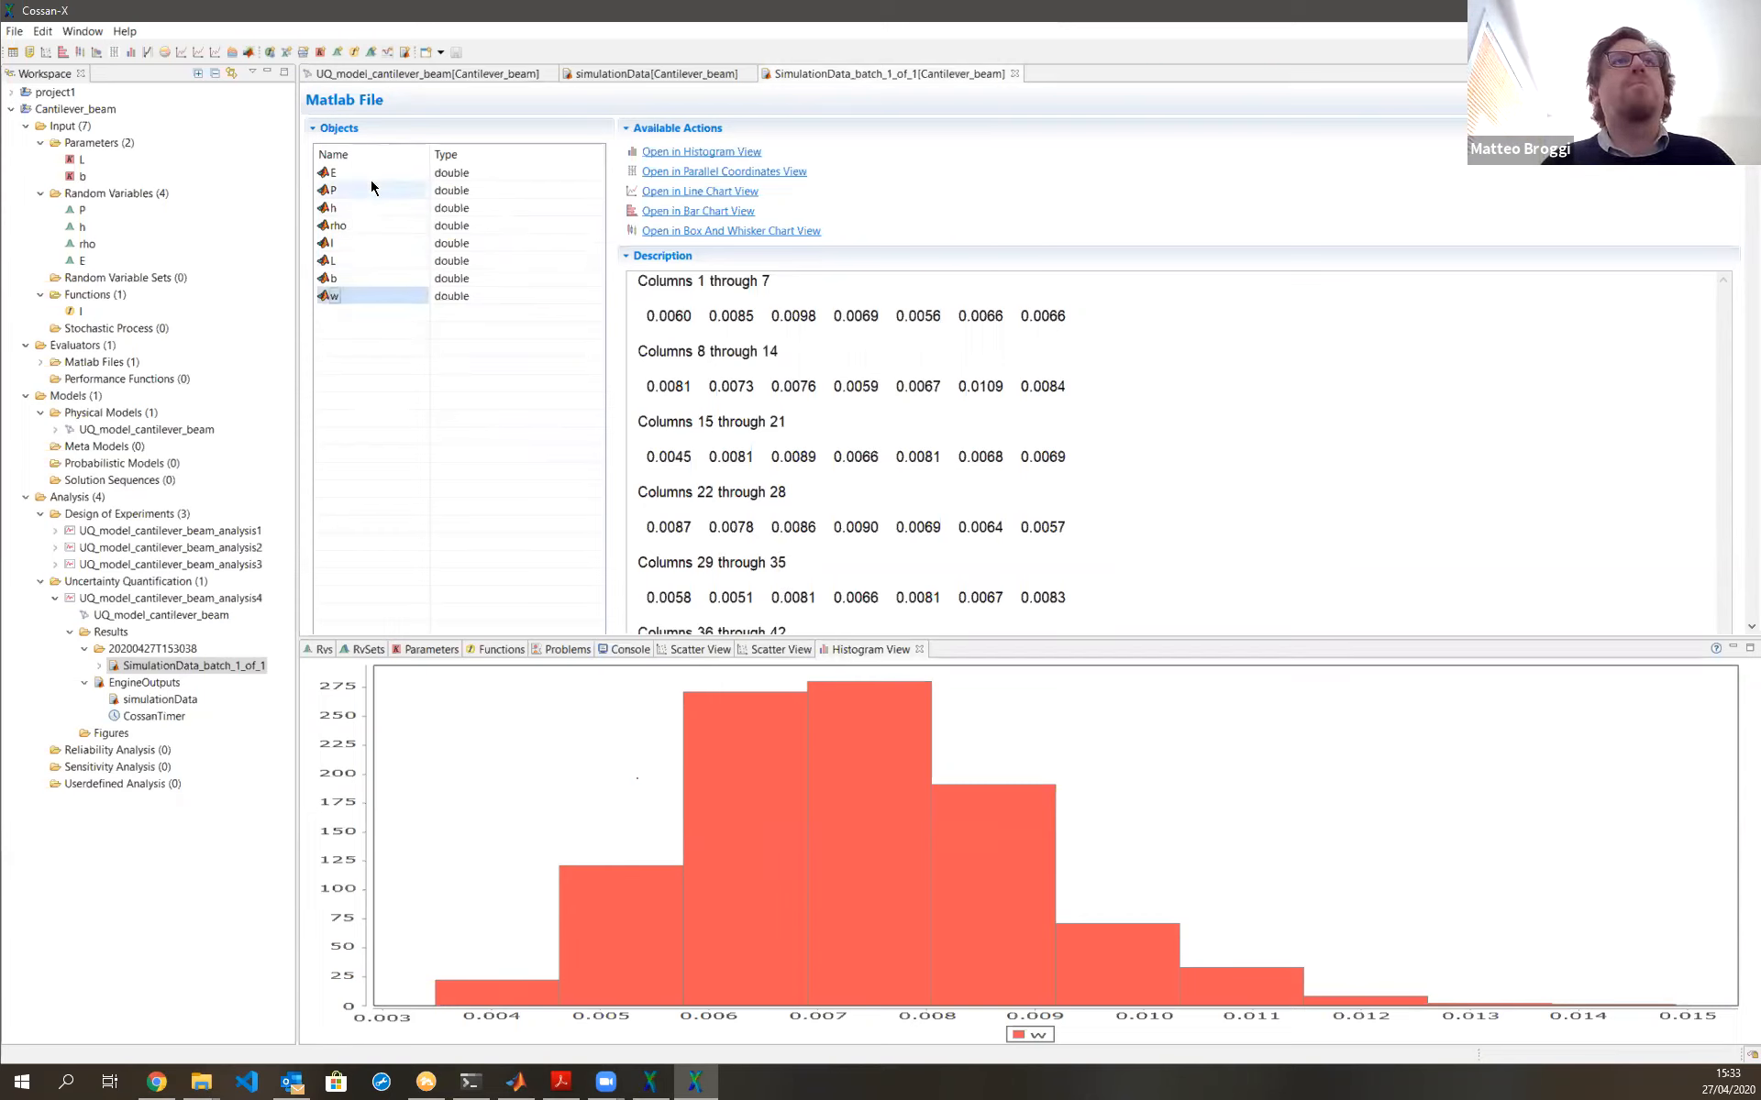
click(368, 174)
shift+click(357, 211)
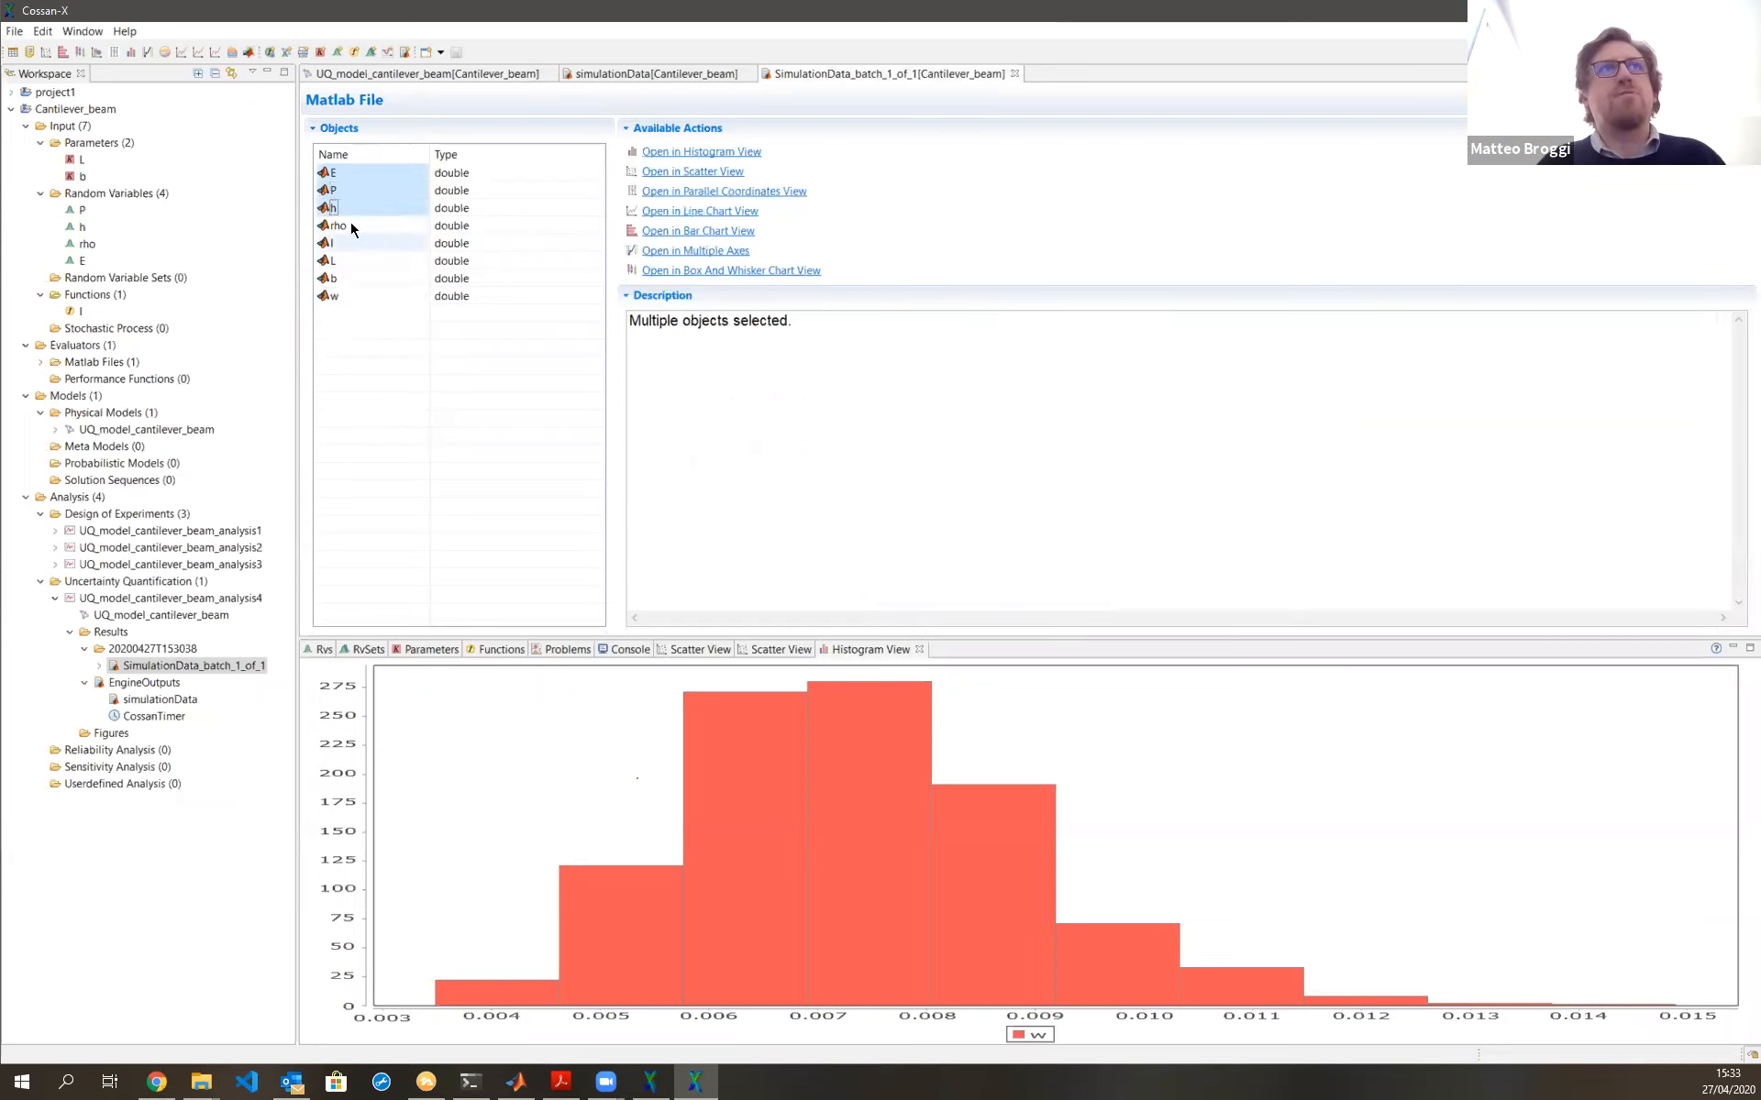
ctrl+click(351, 228)
ctrl+click(354, 297)
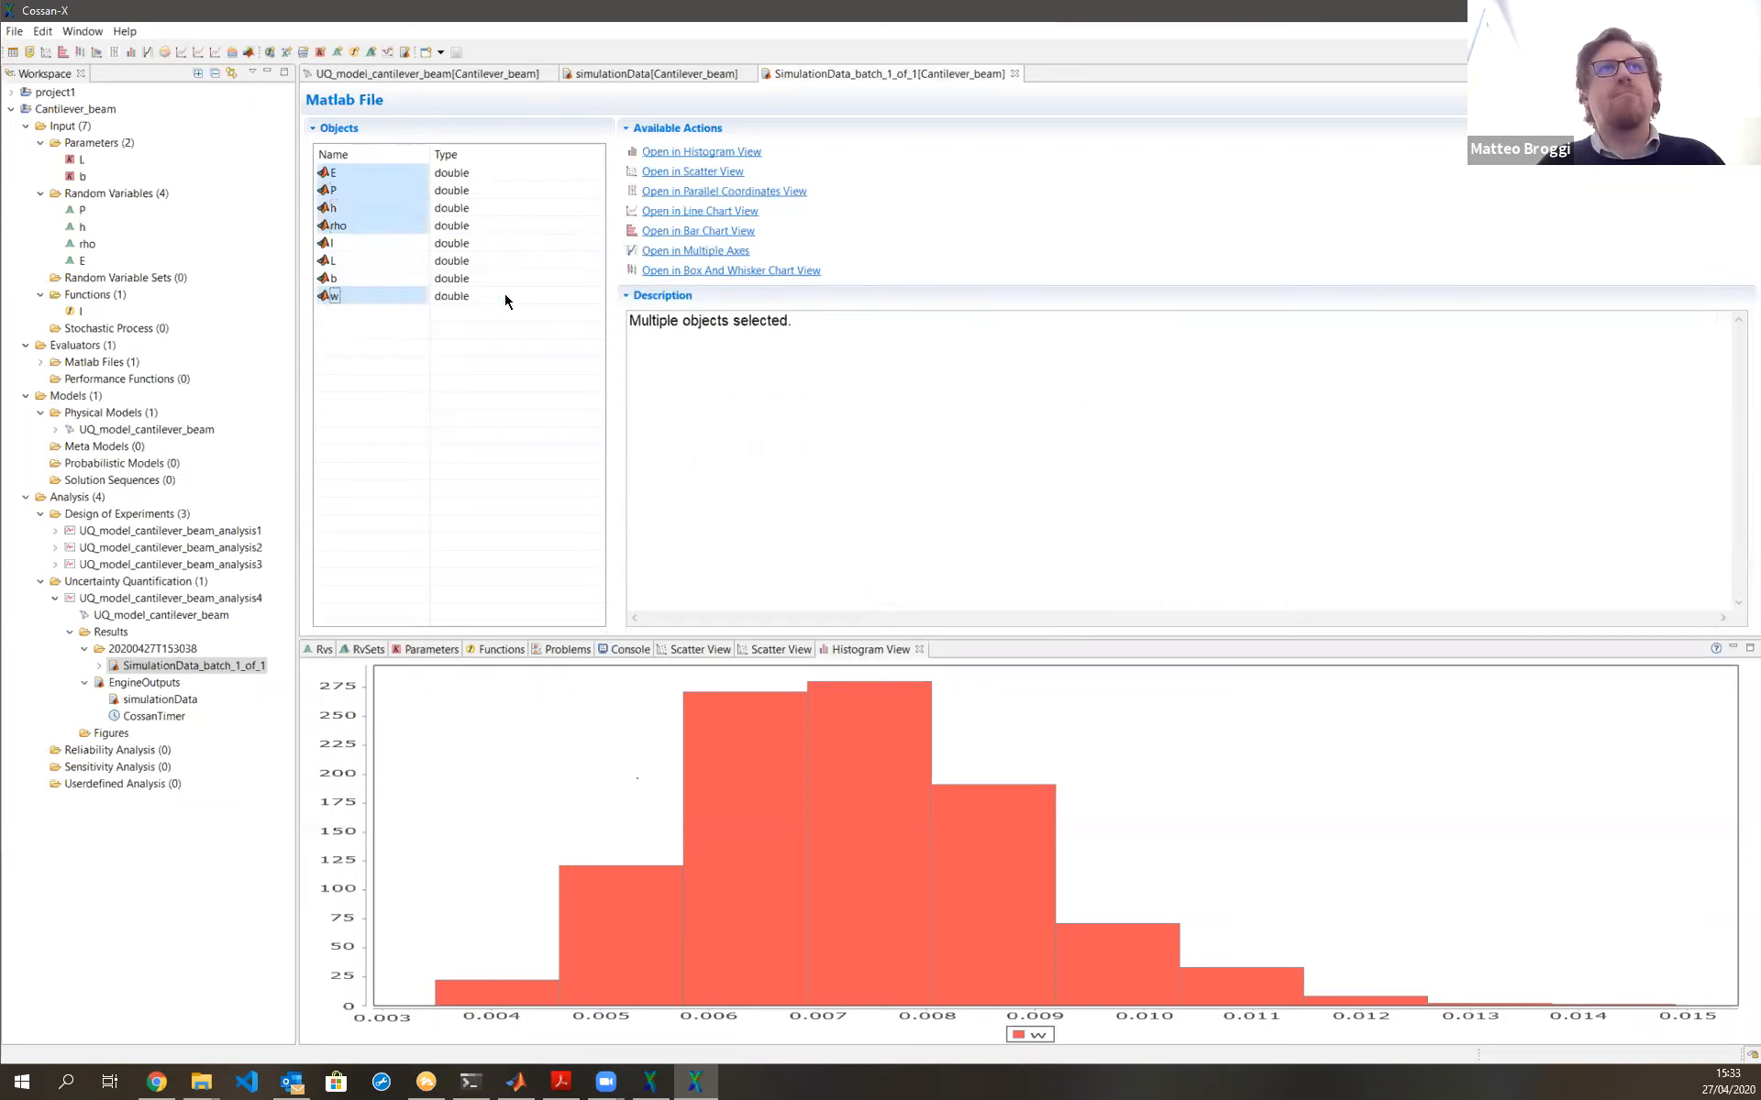
click(697, 272)
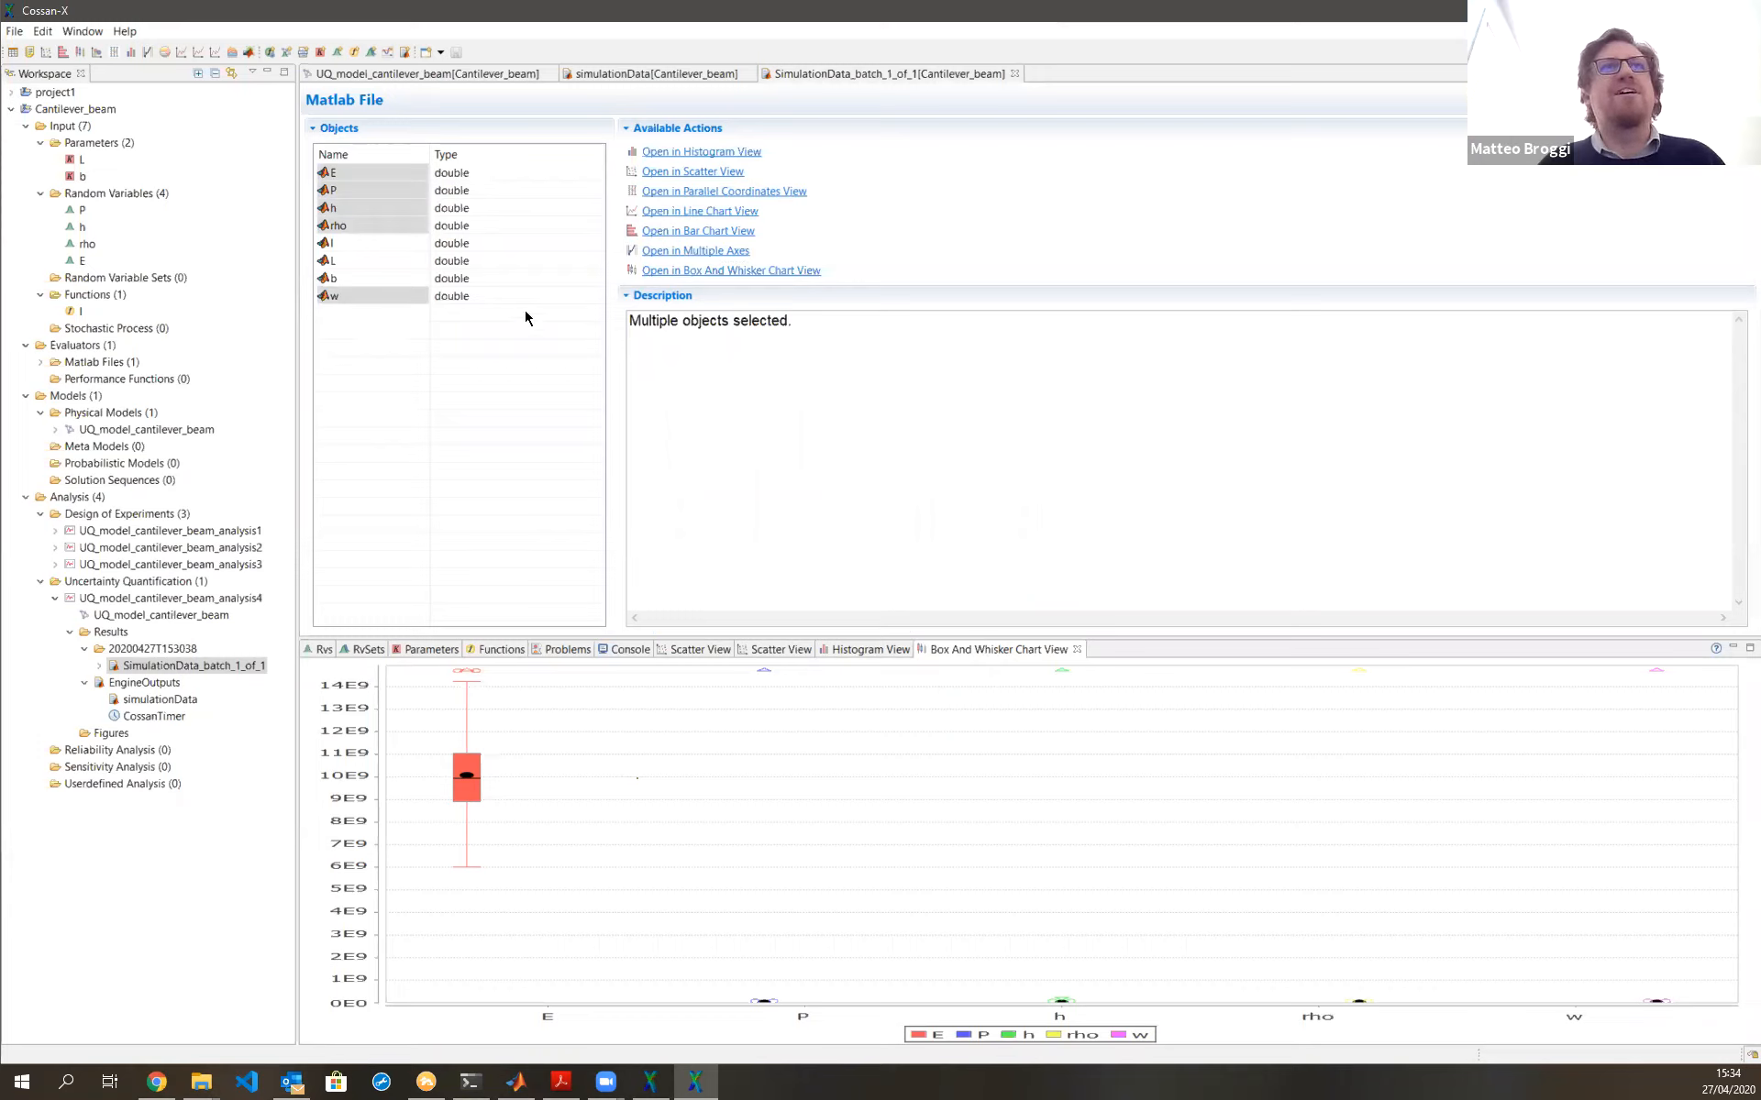
click(1077, 648)
Show a box and whisker chart of only h and w
click(361, 168)
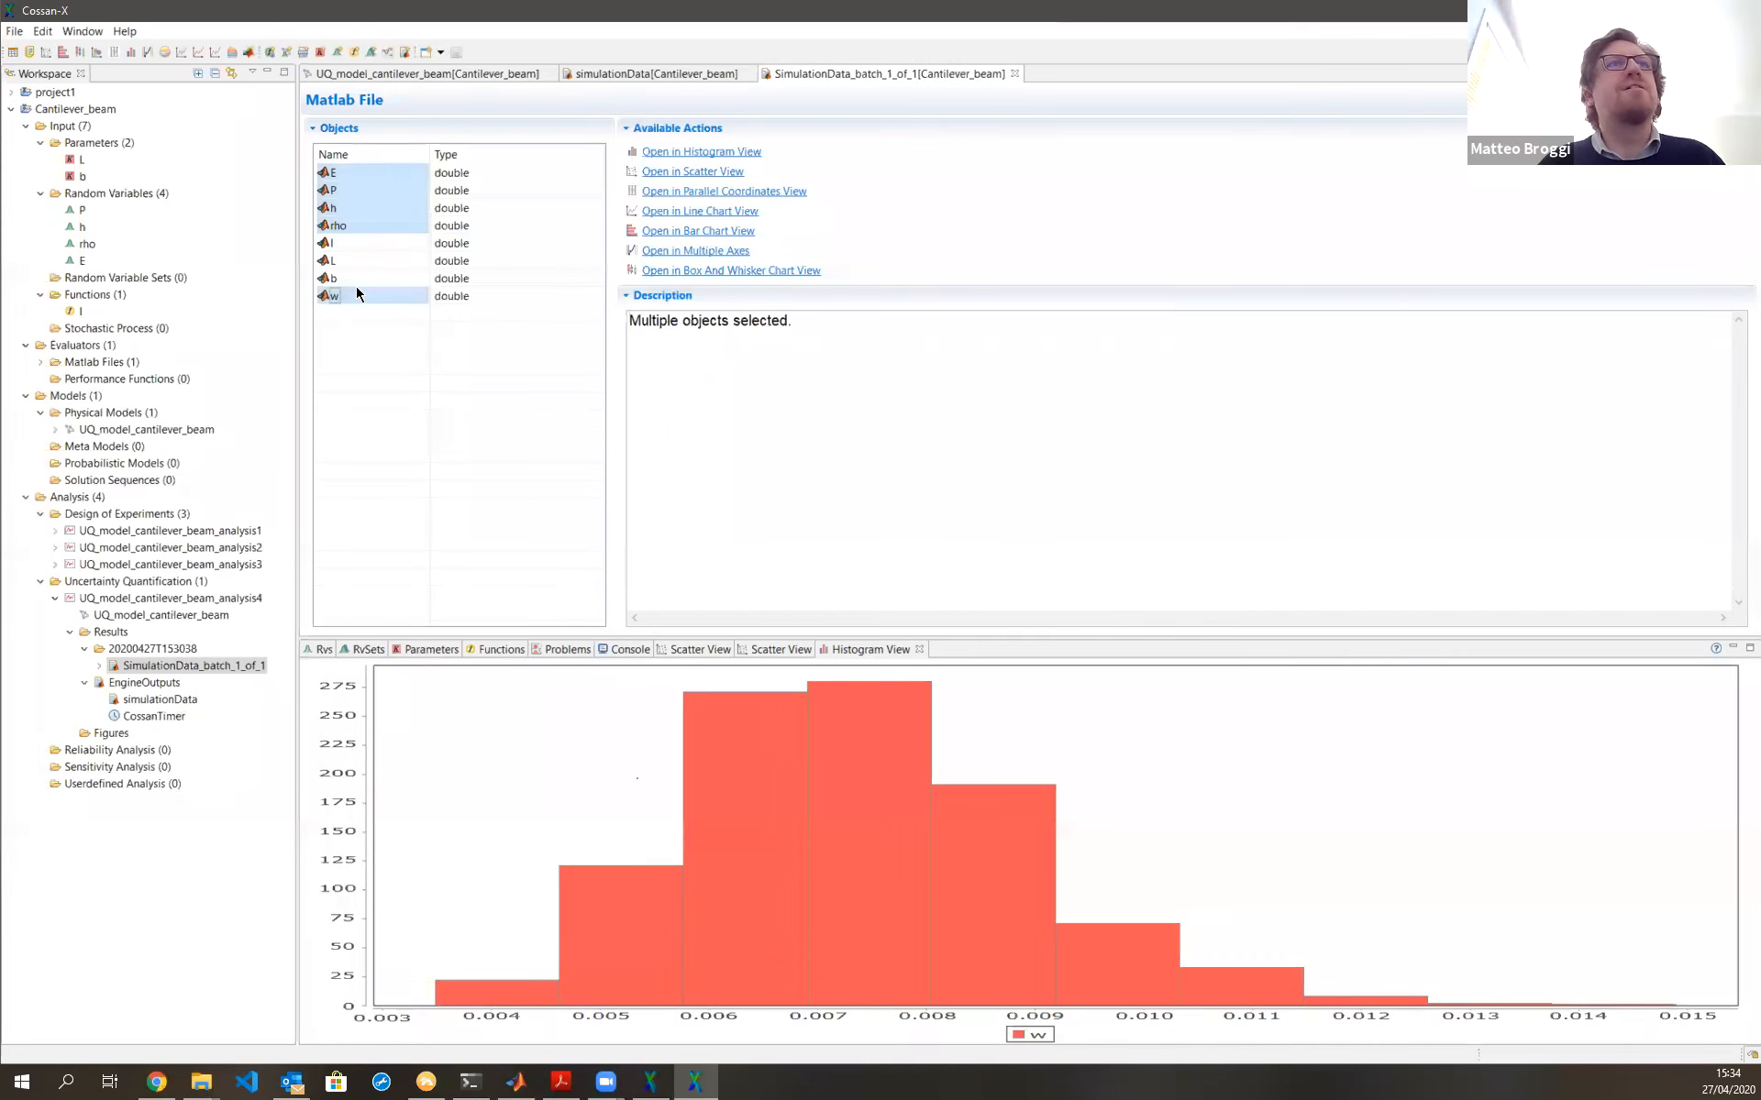
click(340, 176)
click(352, 204)
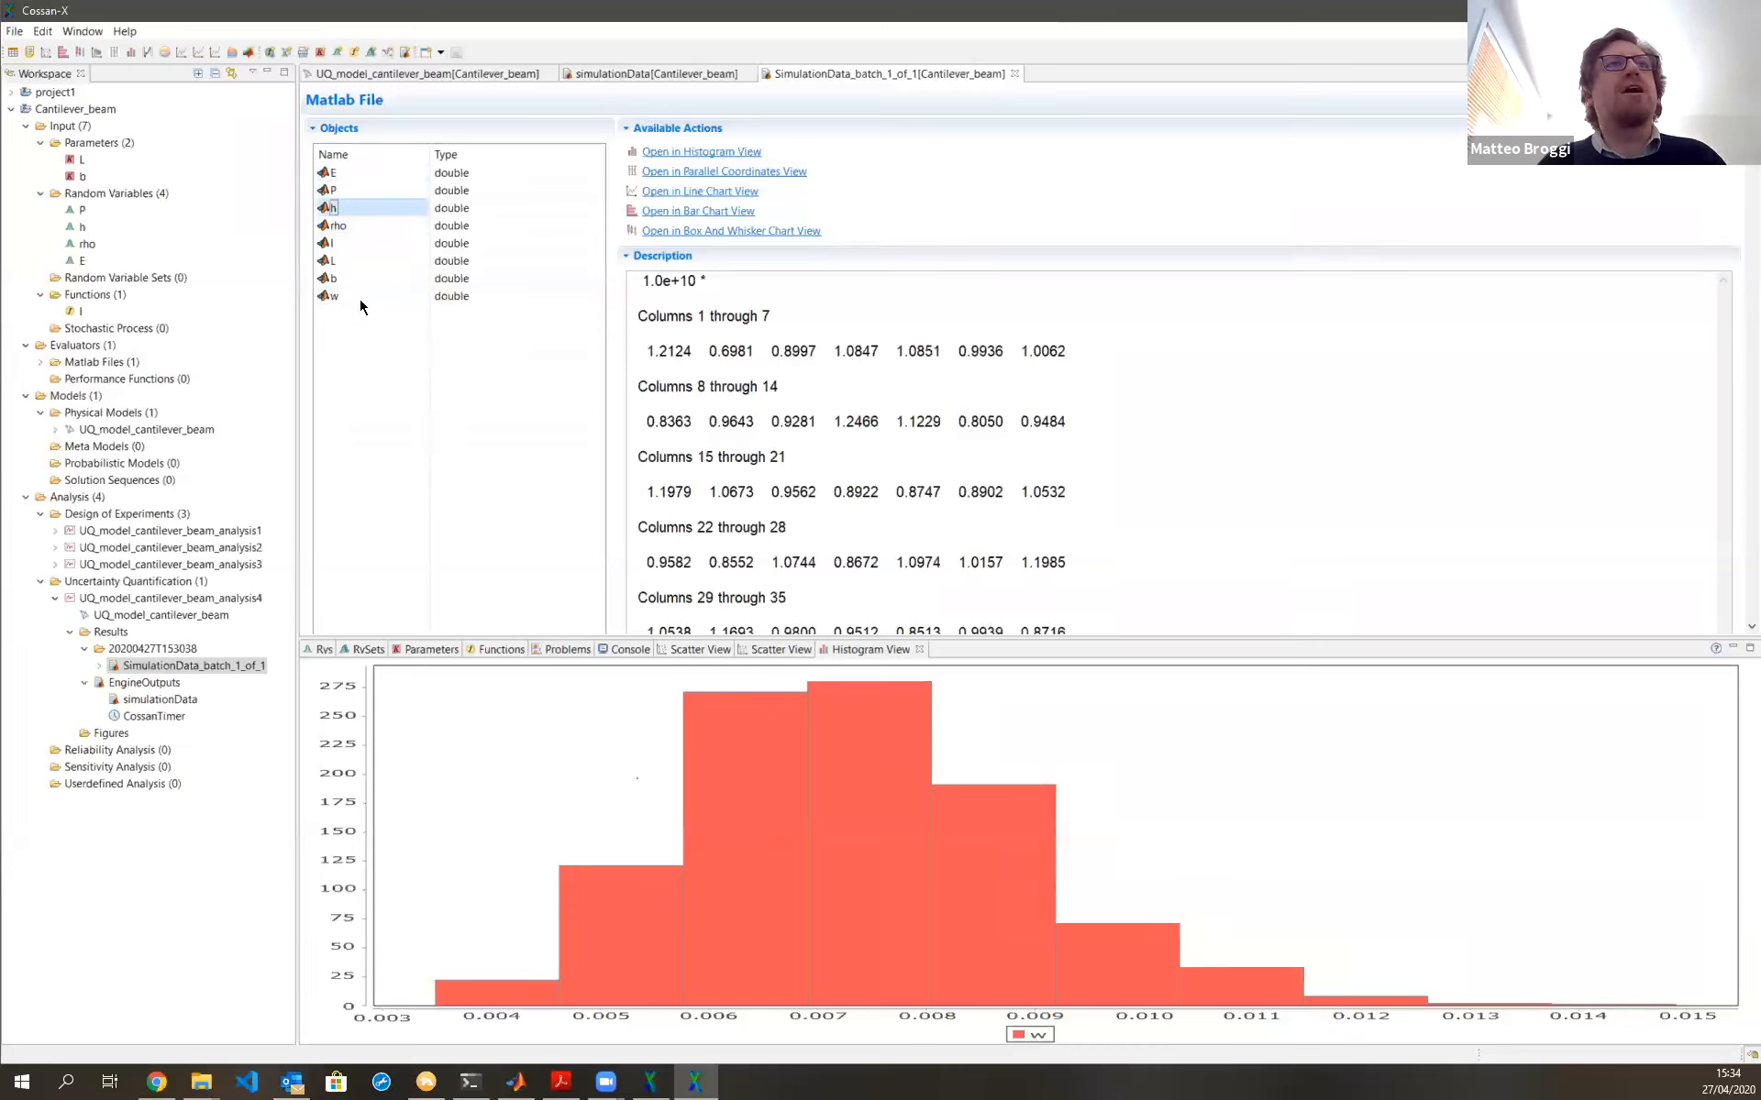
ctrl+click(359, 300)
click(717, 272)
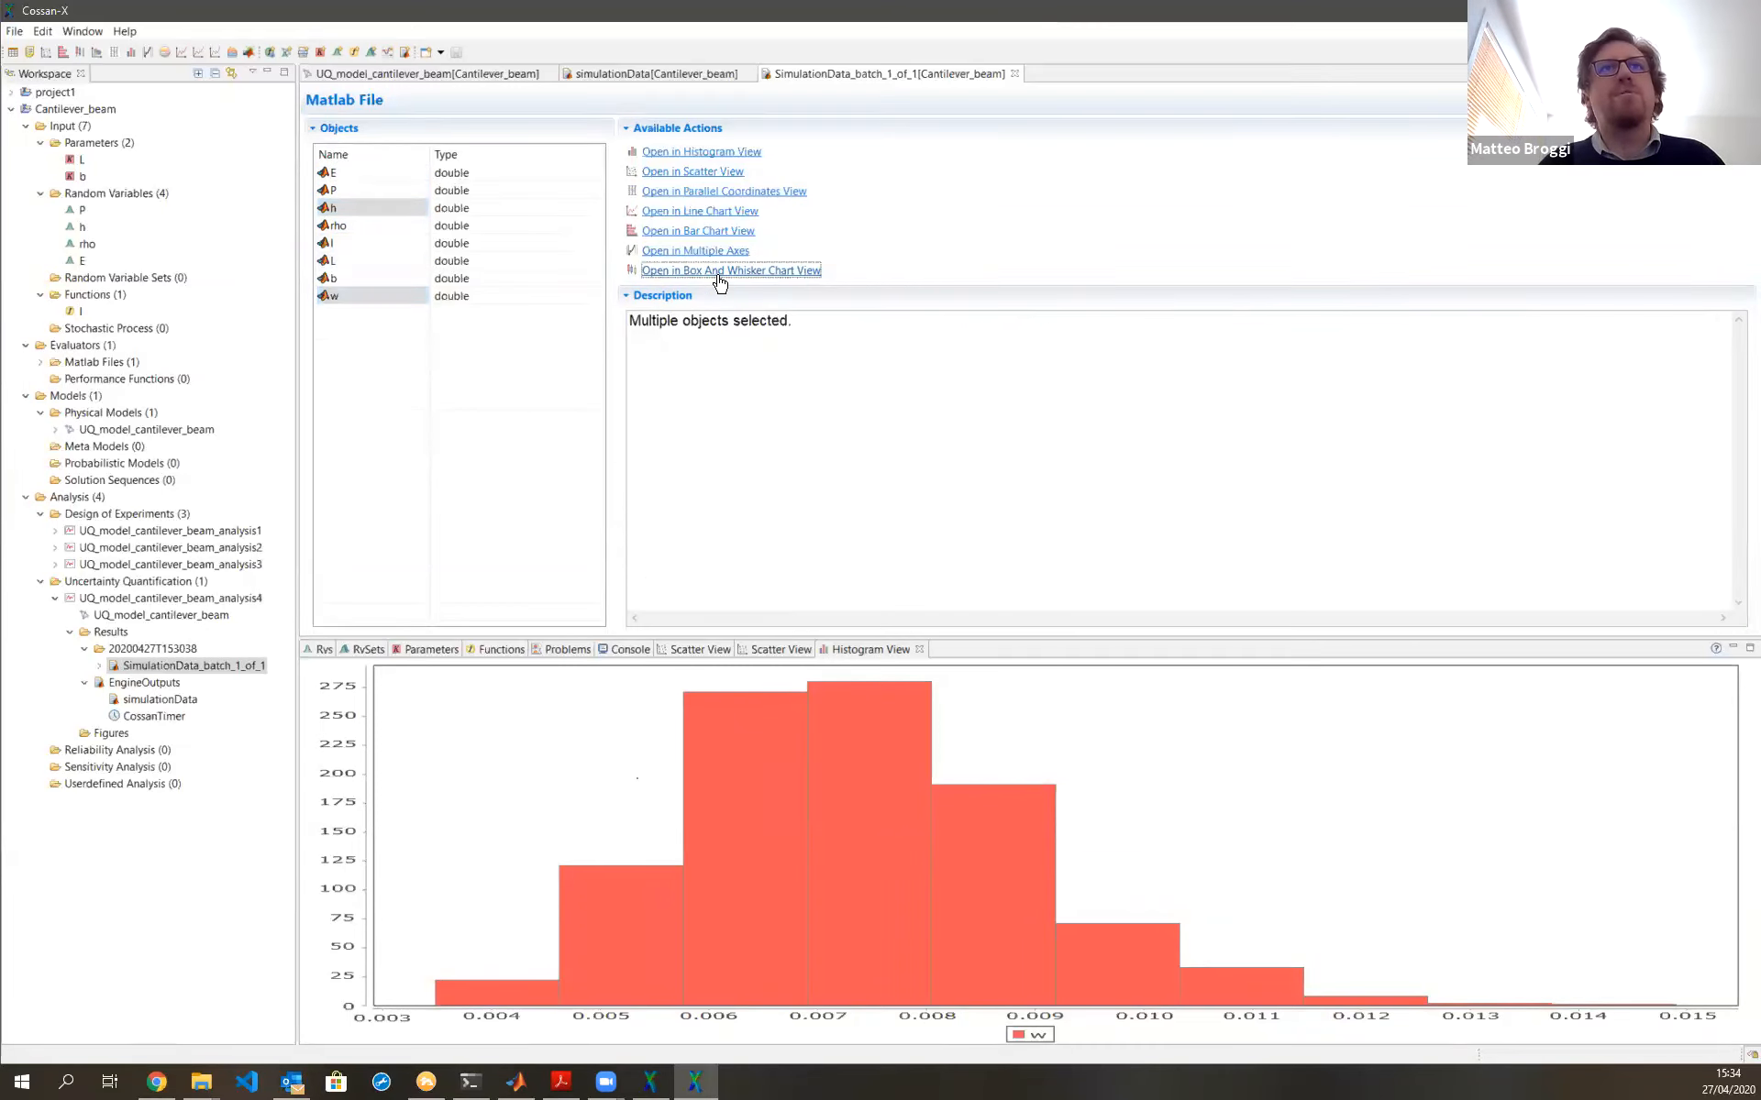
click(1016, 650)
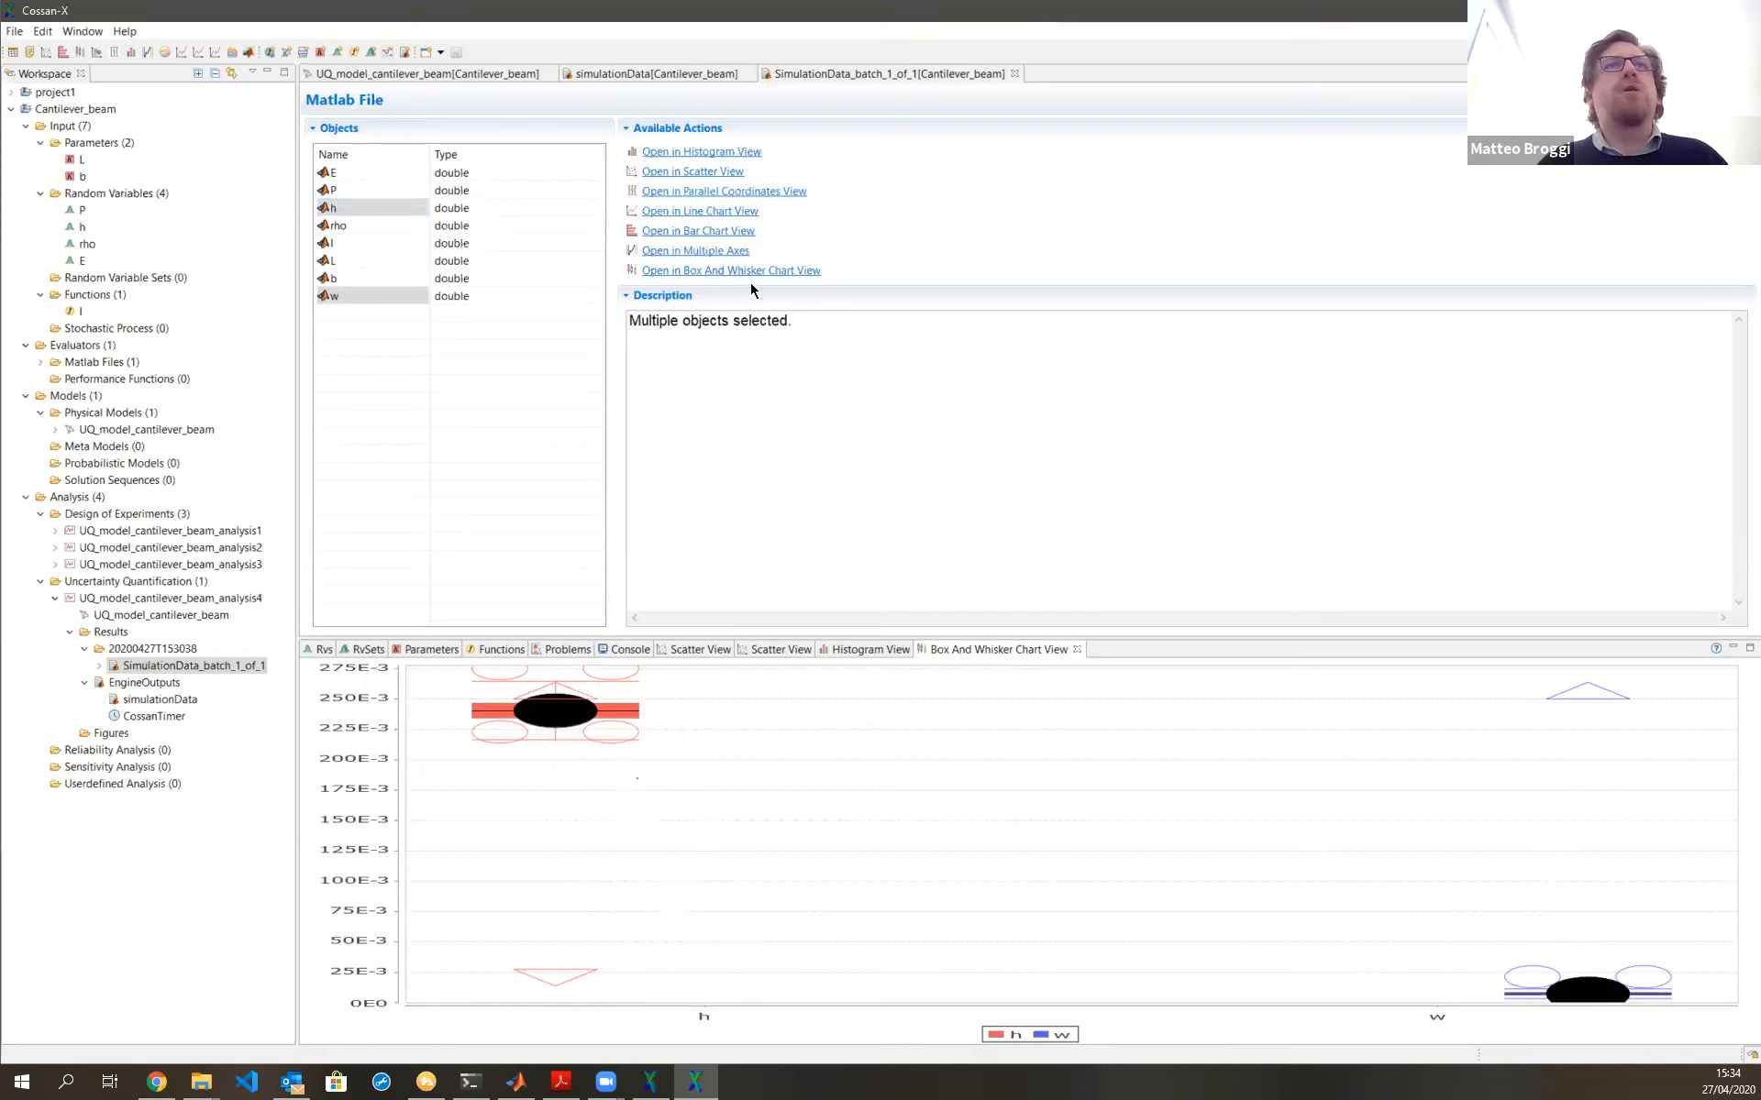
Show a line chart of the output w alone
click(375, 296)
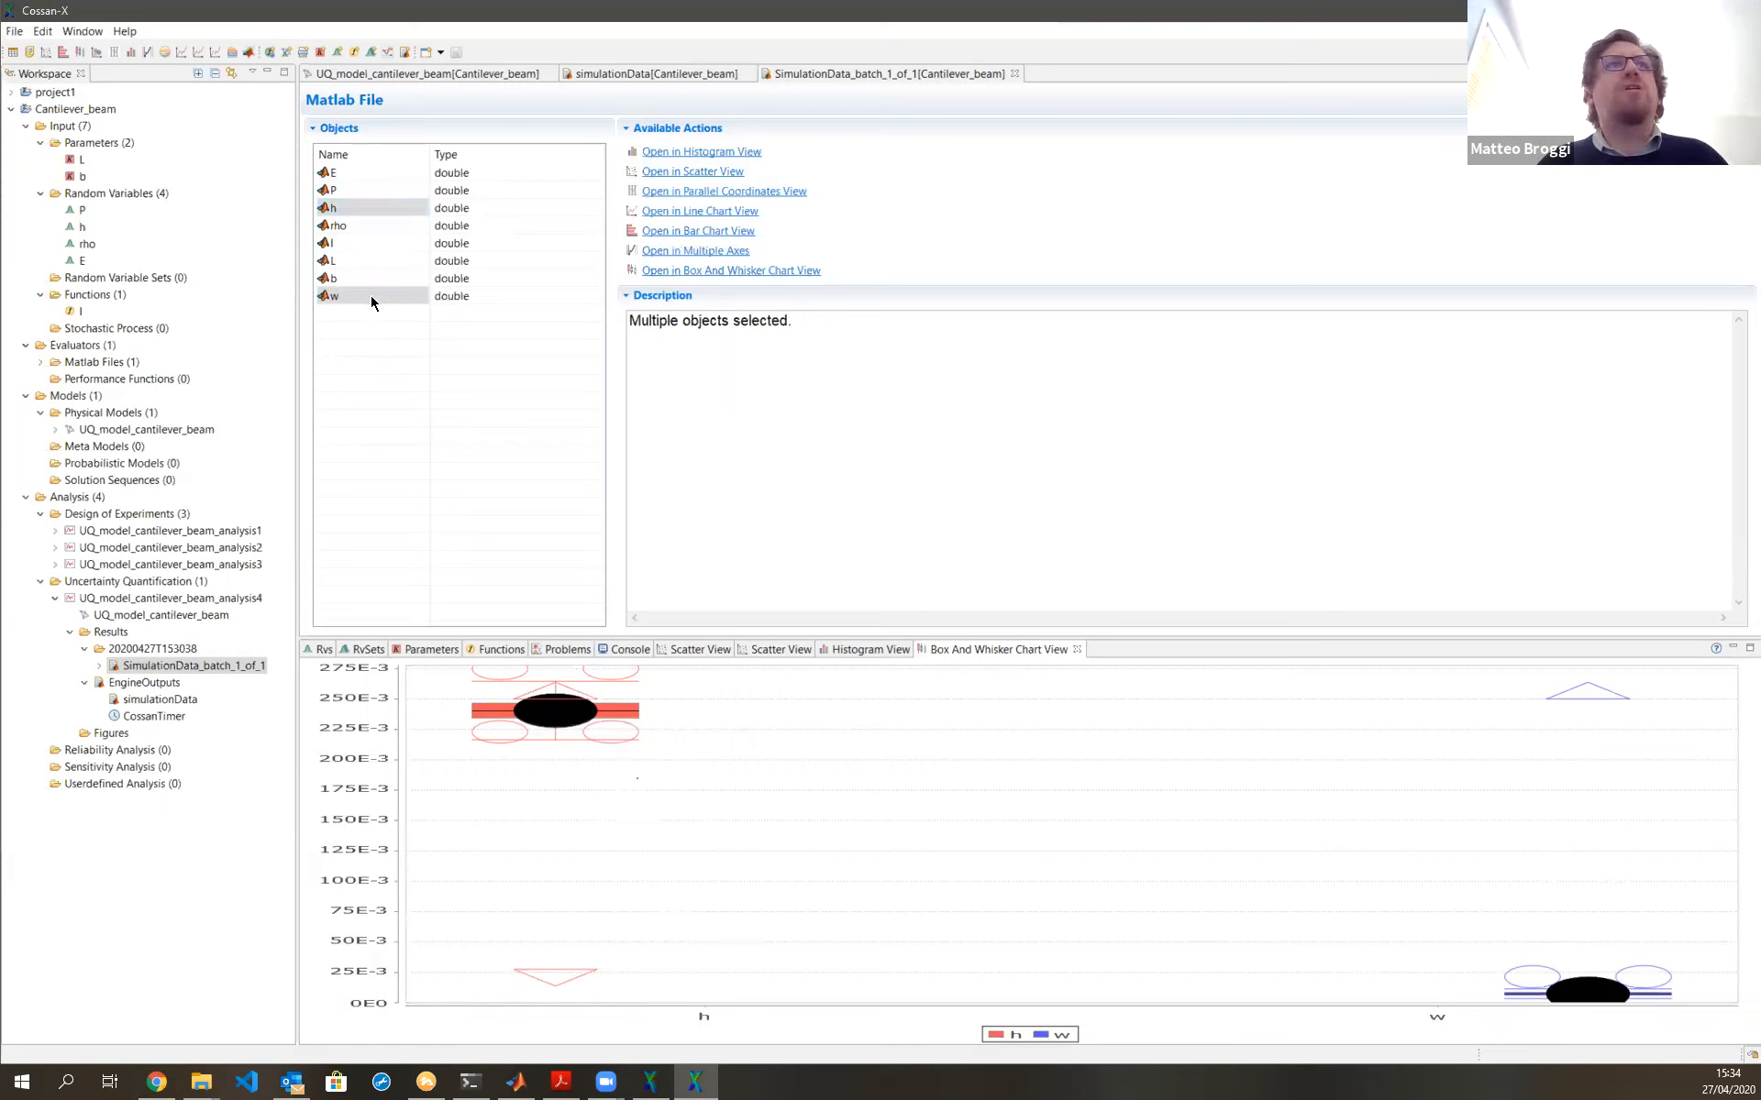
click(711, 194)
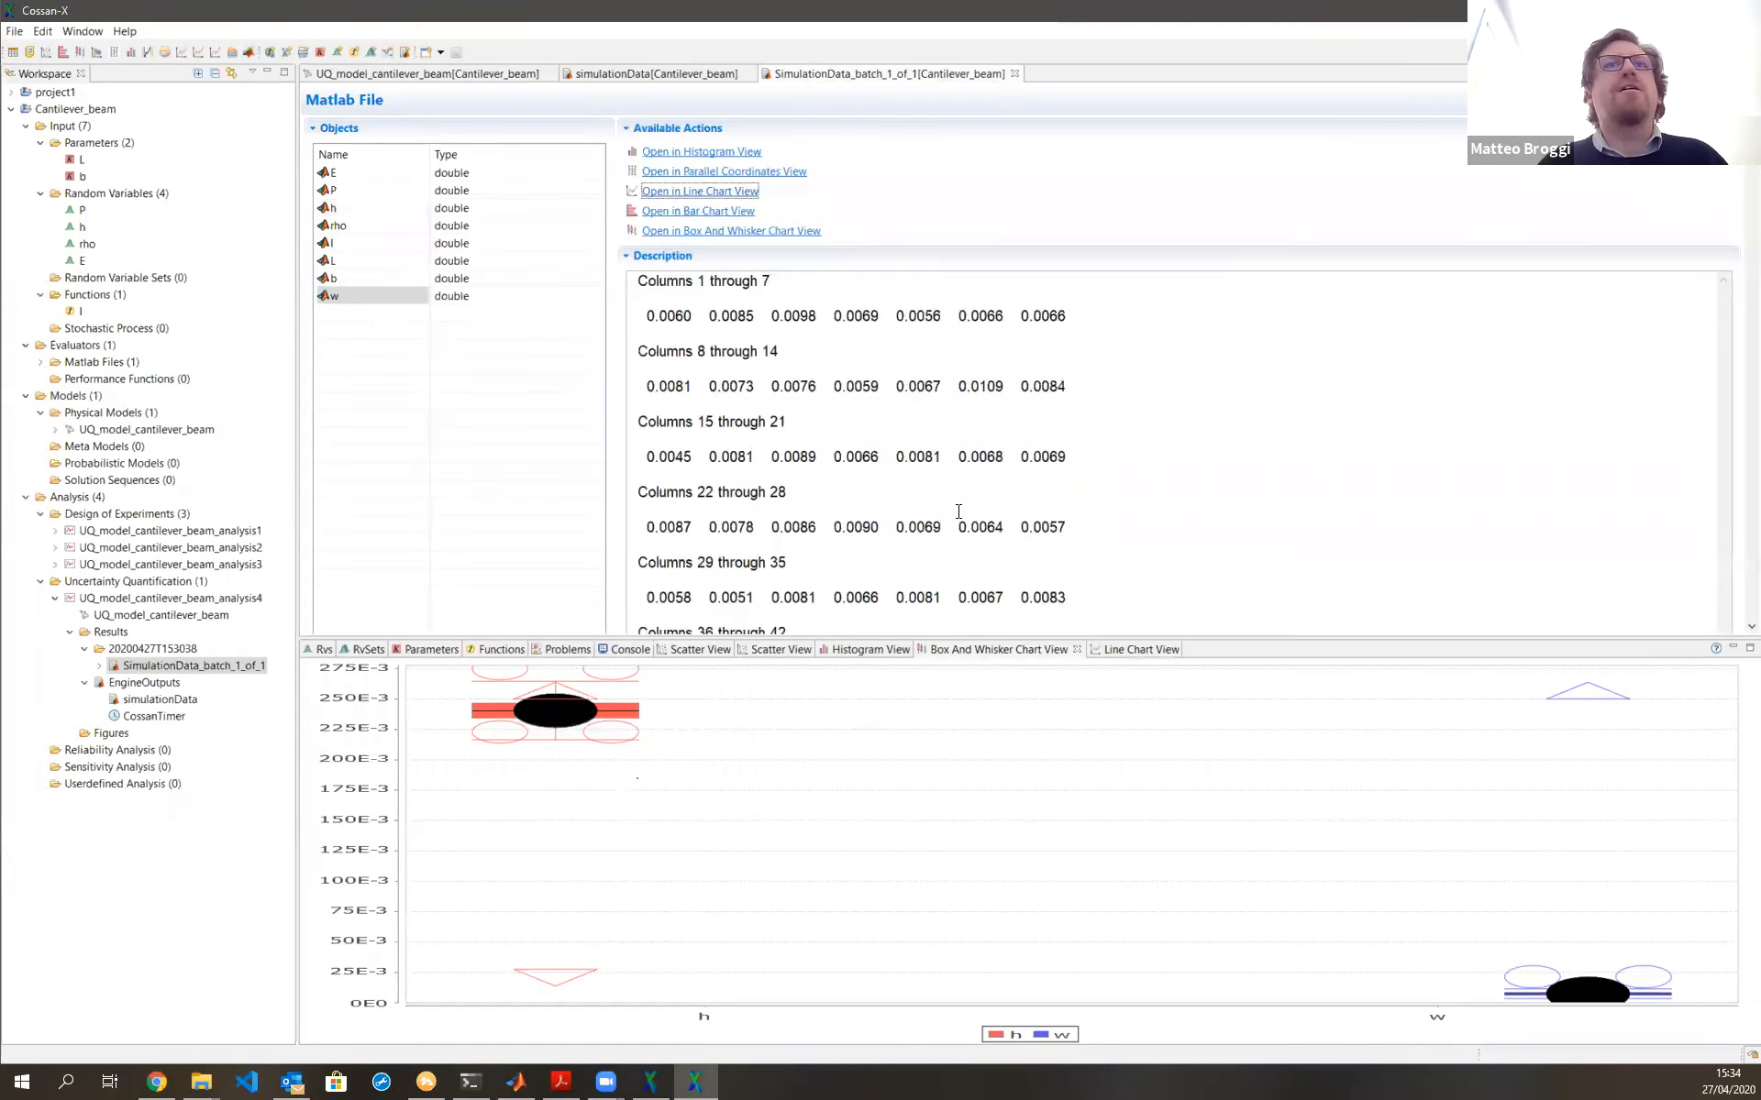
click(1159, 656)
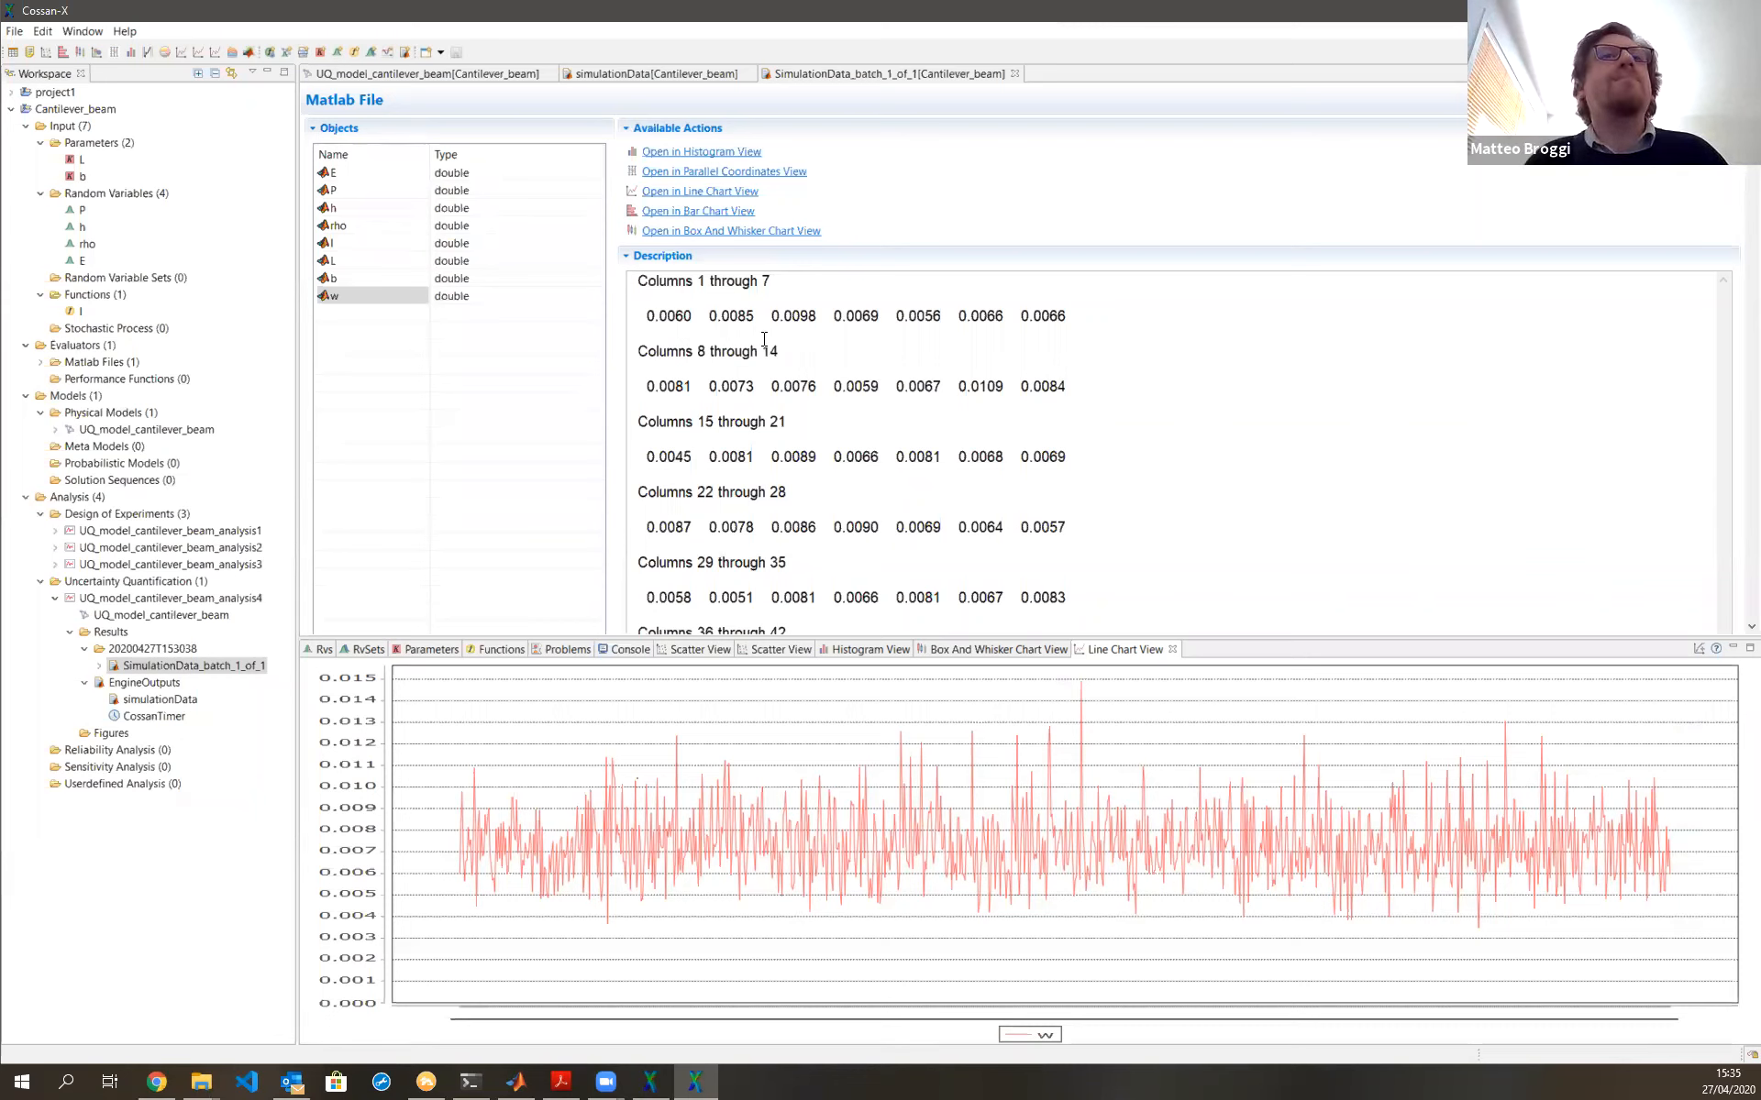
Close the SimulationData_batch_1_of_1 editor and all open line, box and whisker, histogram and scatter chart views
click(1014, 73)
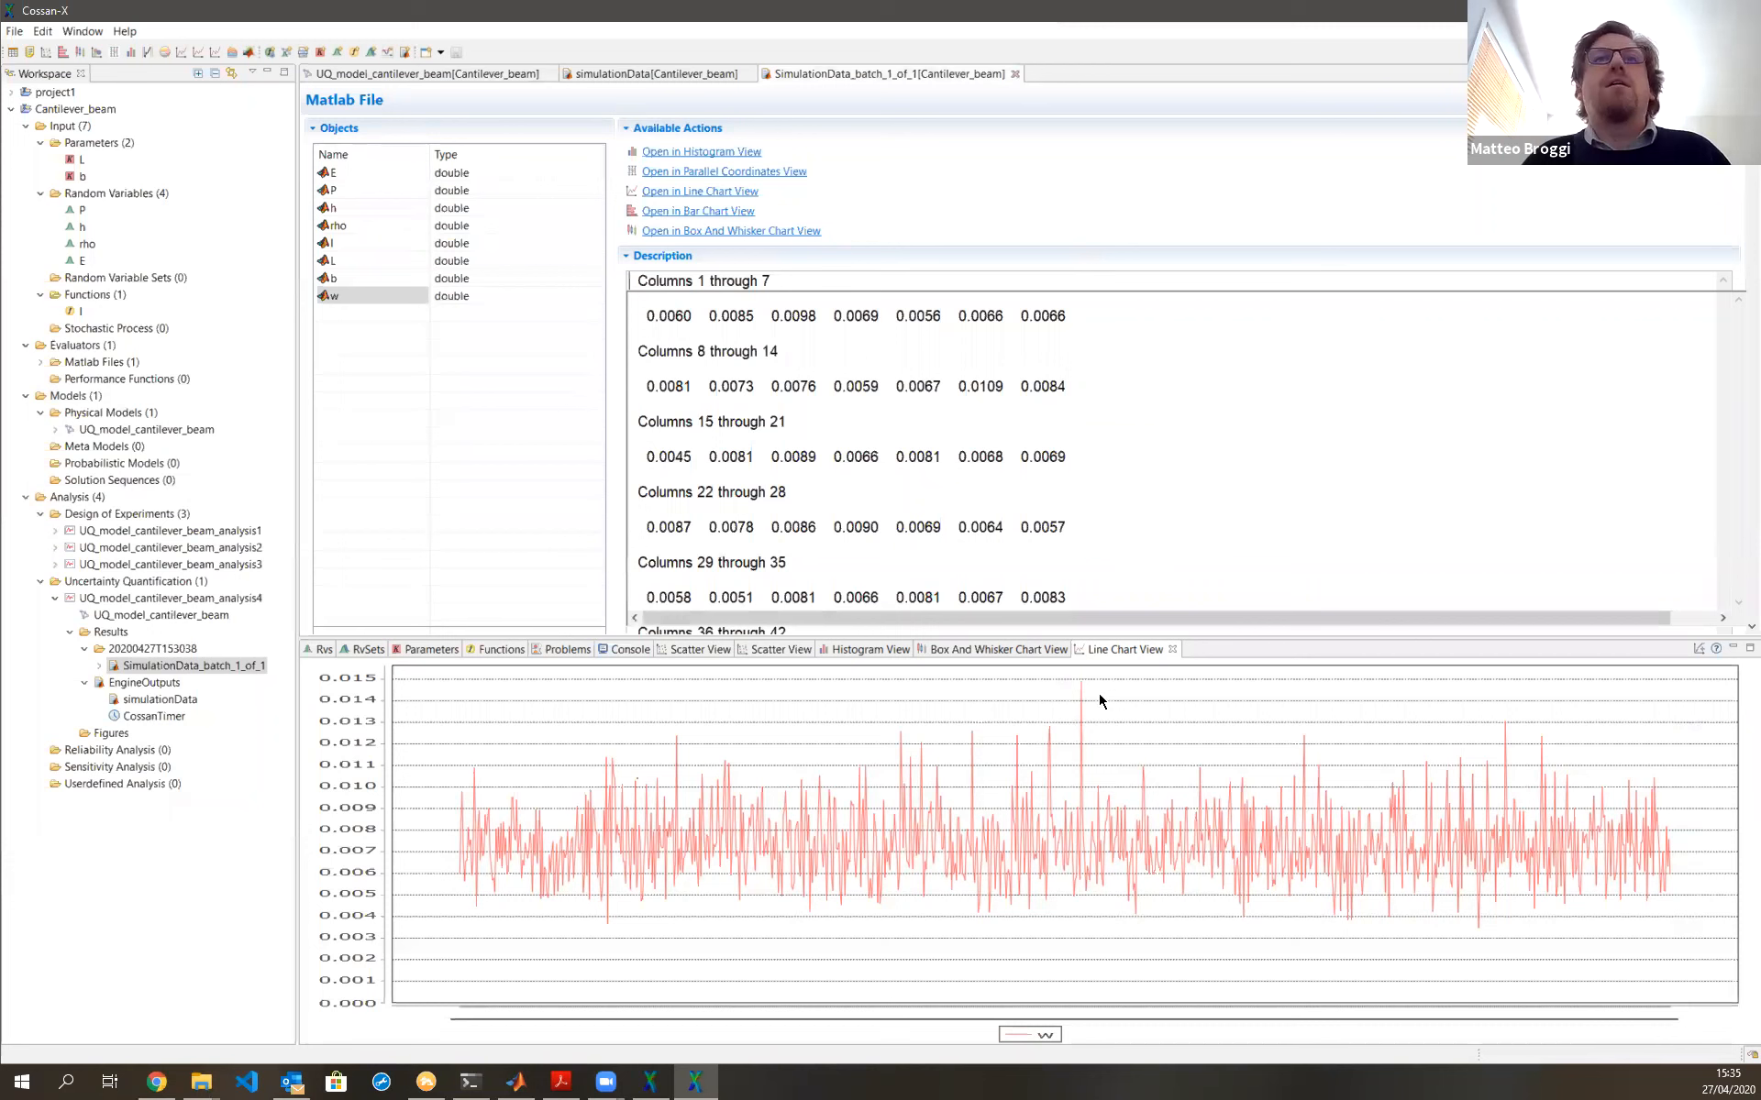
click(1074, 650)
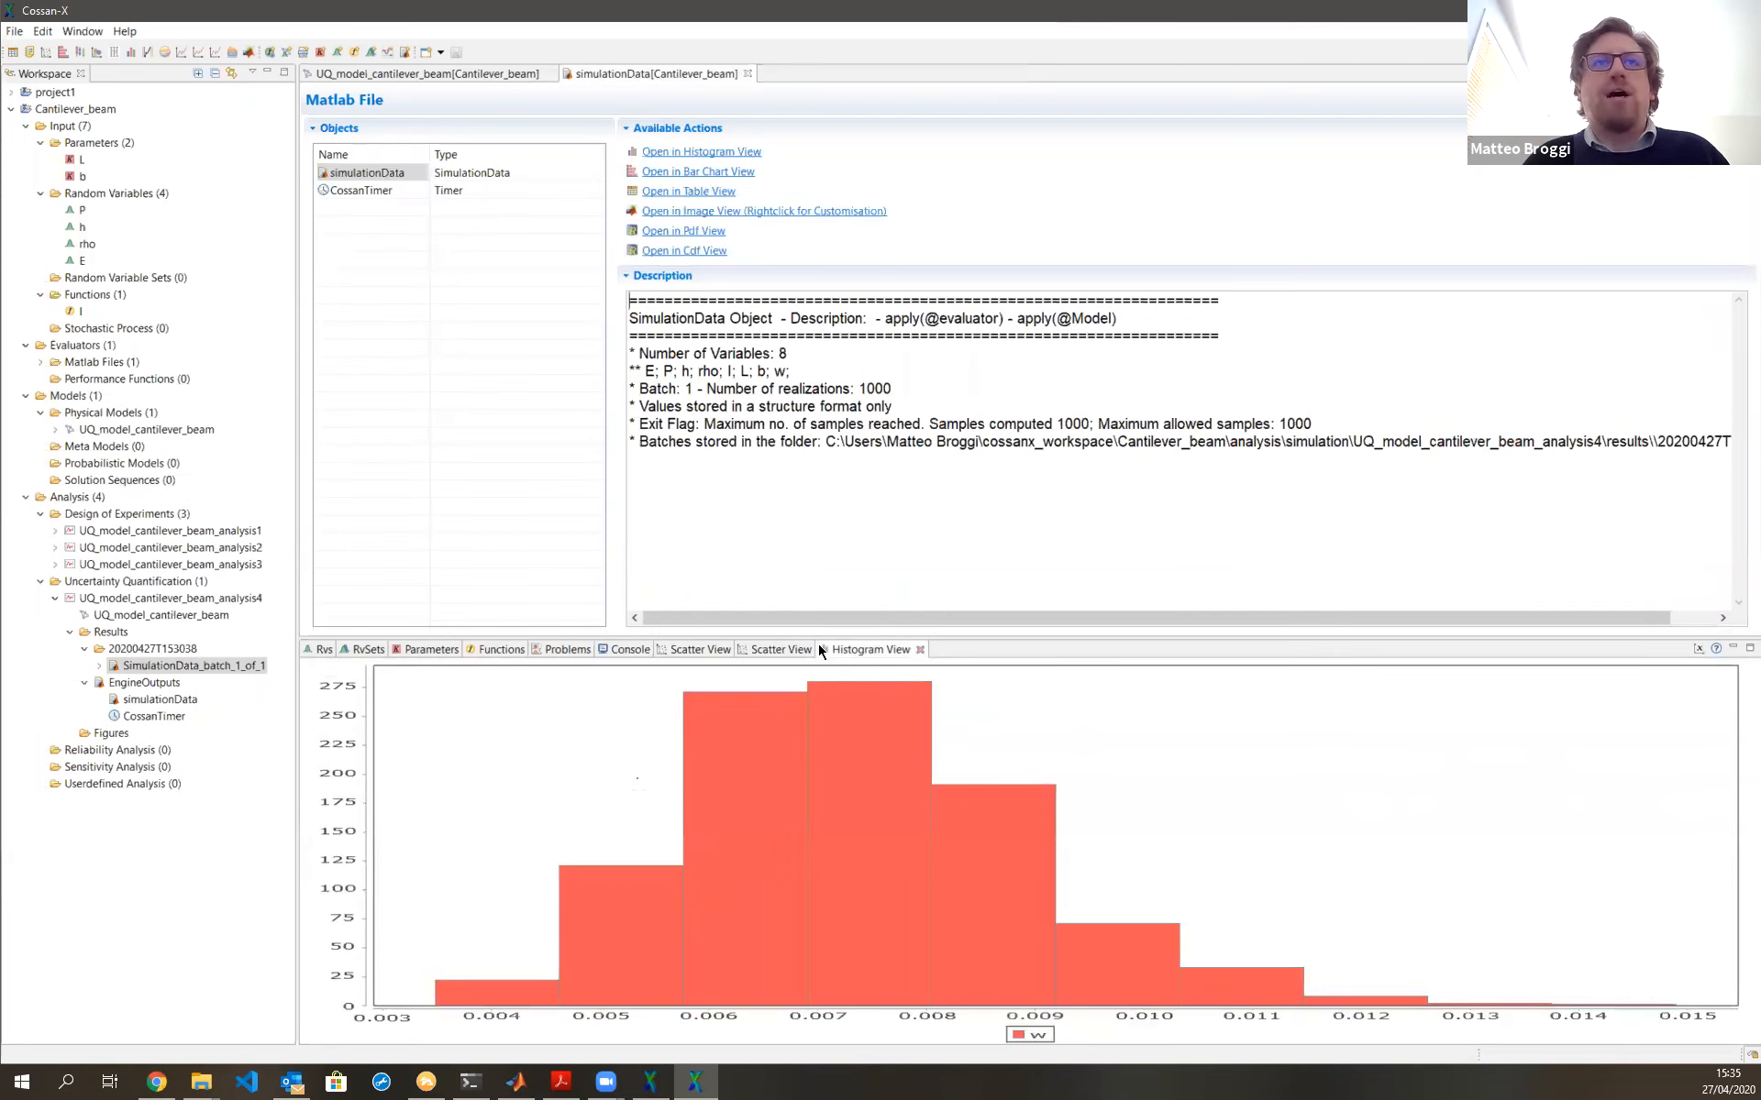
click(819, 650)
click(739, 651)
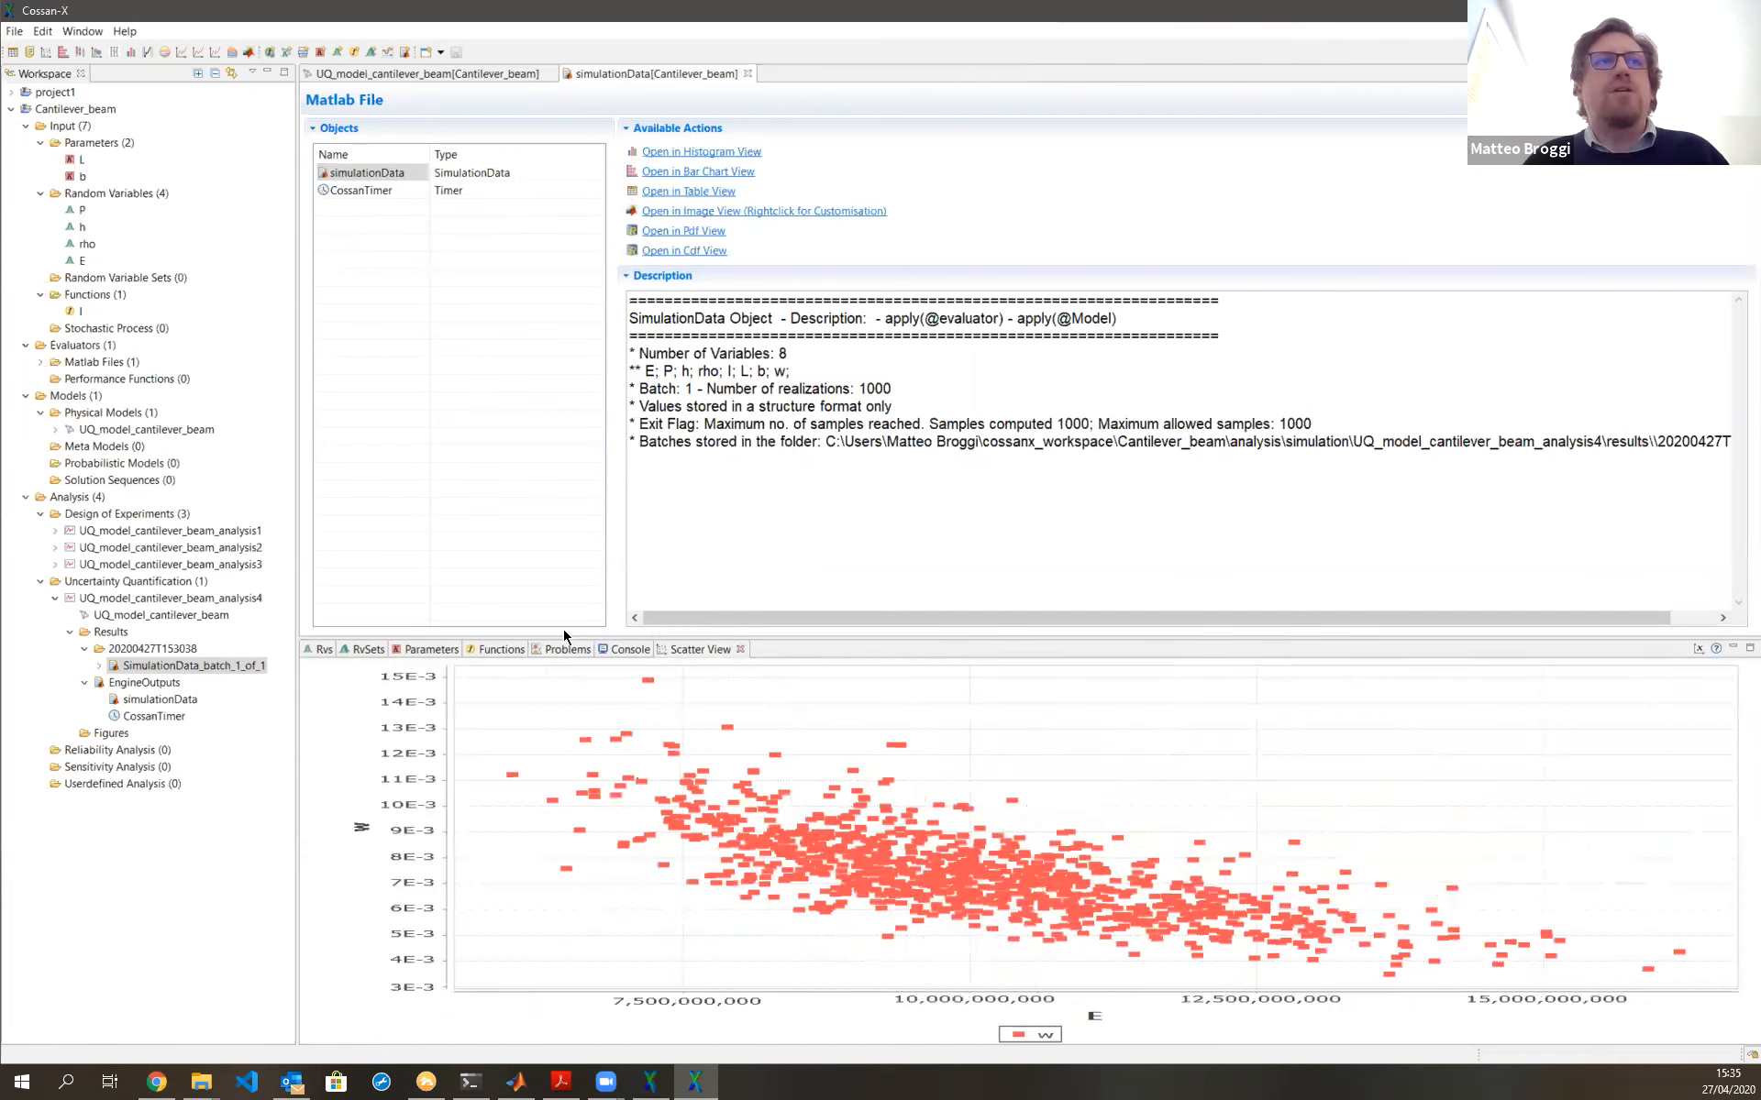
Set up a simulation-based uncertainty quantification of UQ_model_cantilever_beam using Latin Hypercube sampling, with 1000 samples in one batch
click(480, 75)
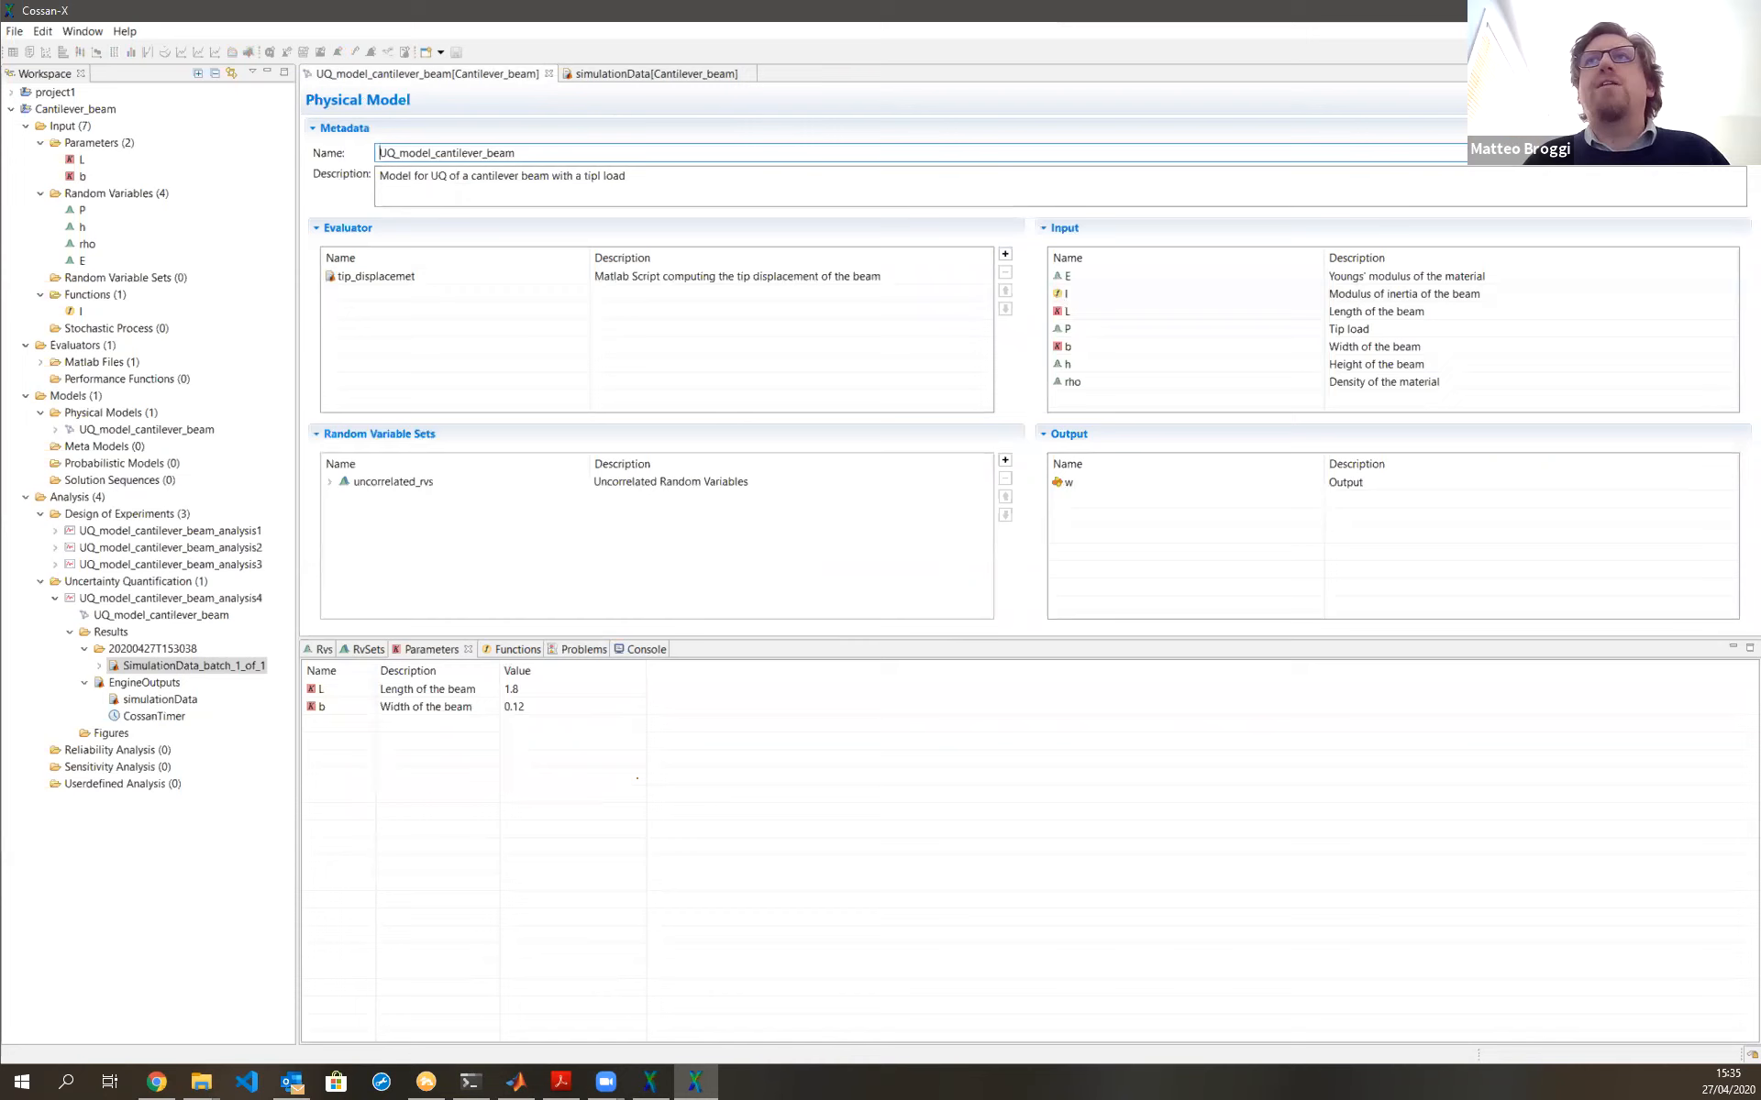
click(1738, 100)
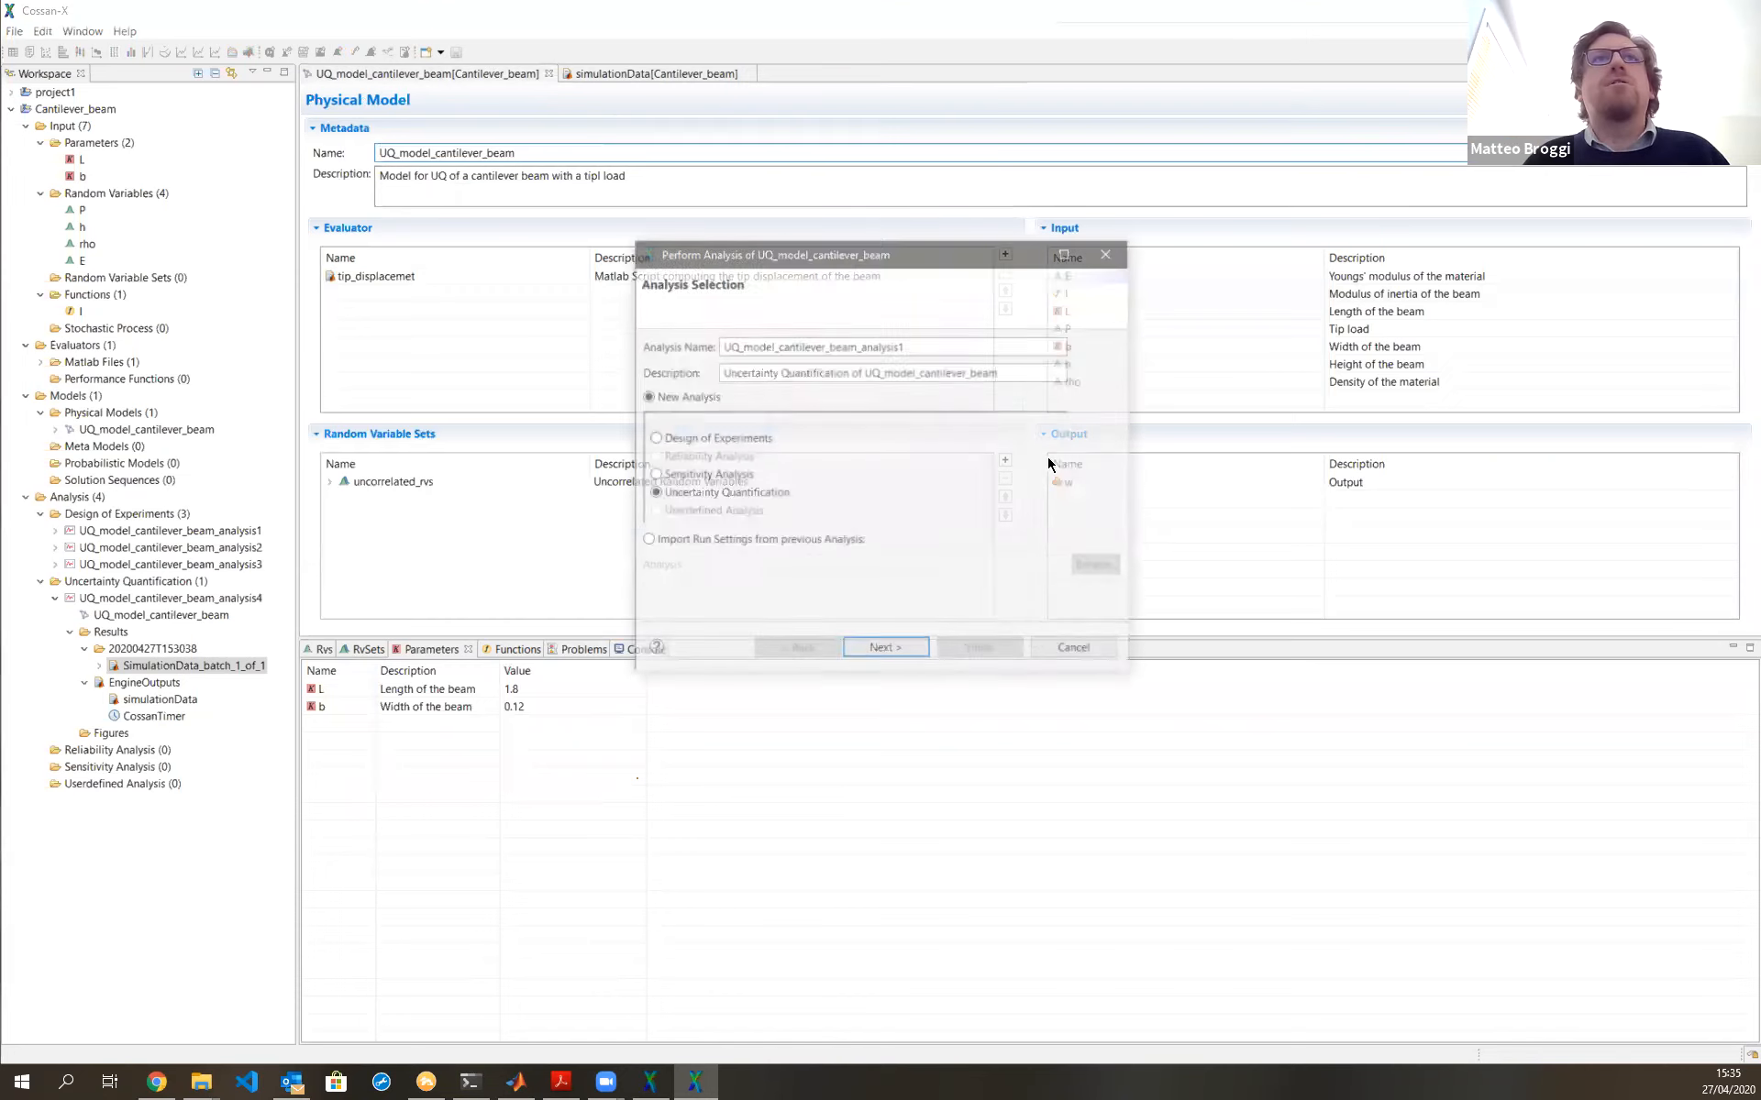
click(885, 651)
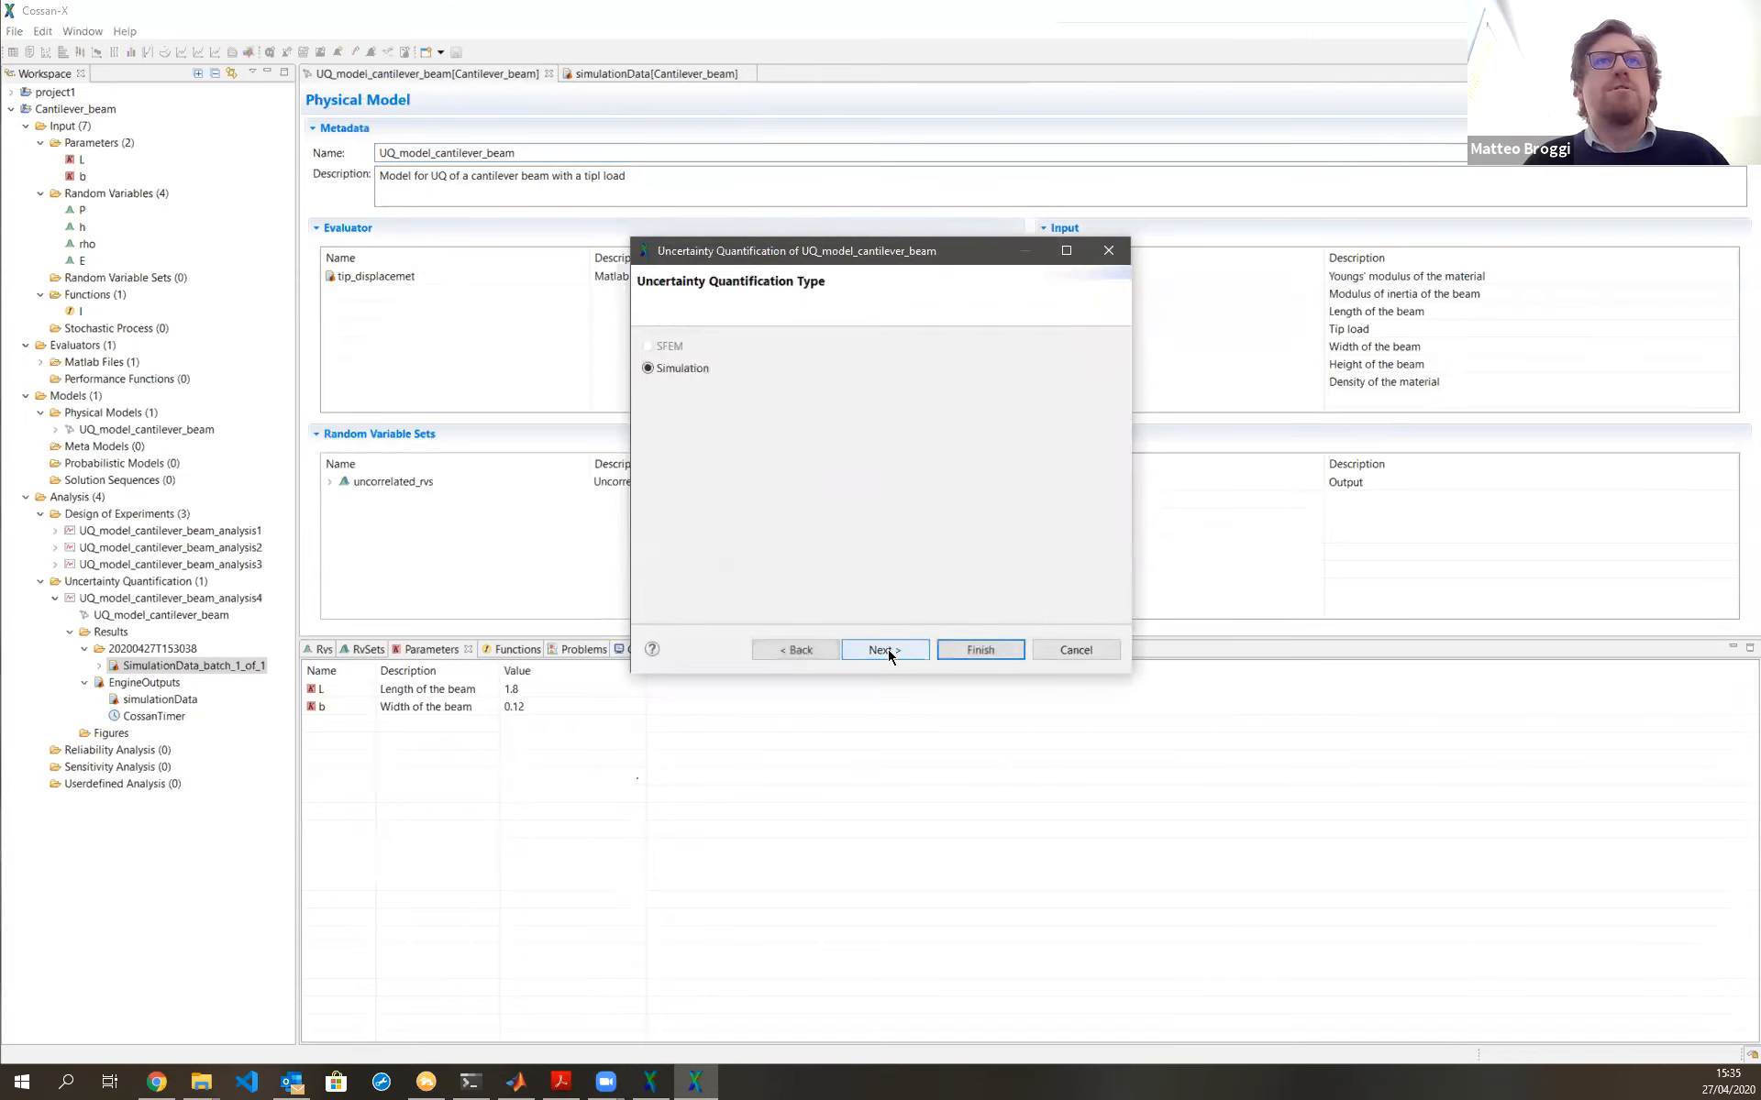
click(885, 650)
click(653, 439)
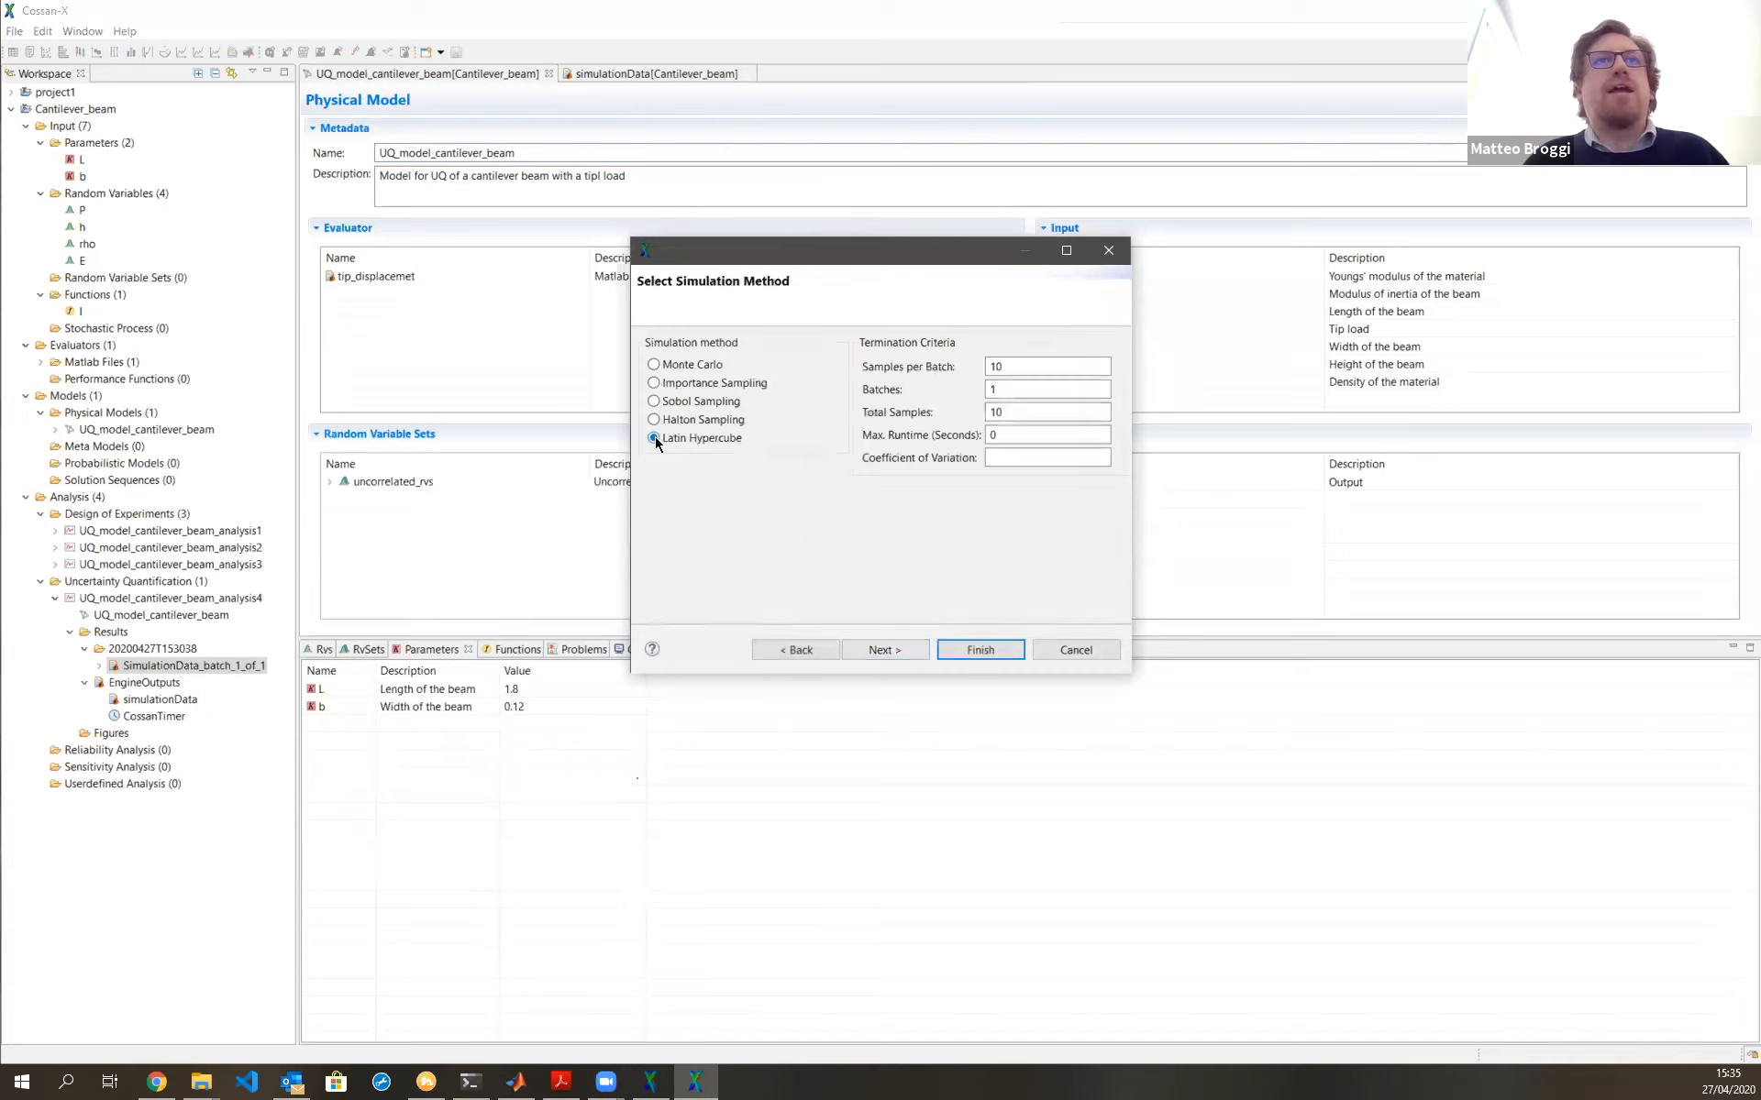
click(1101, 366)
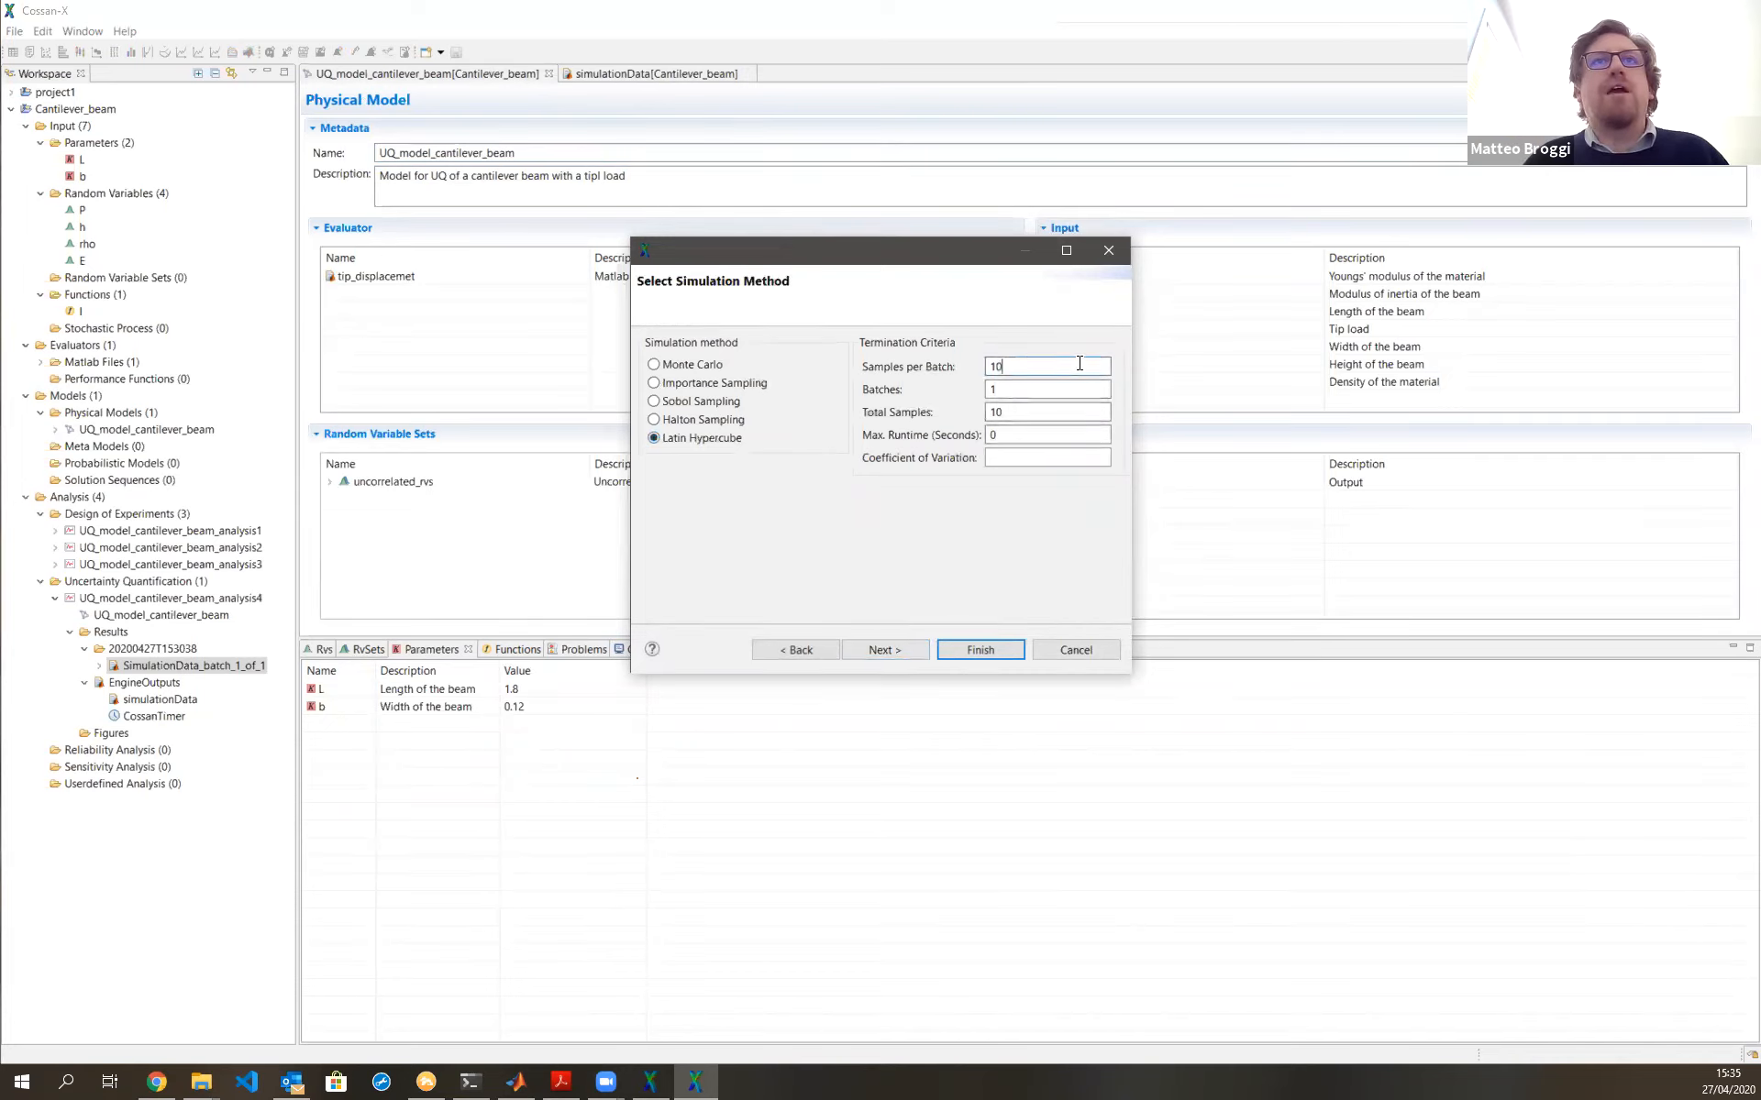
text(00)
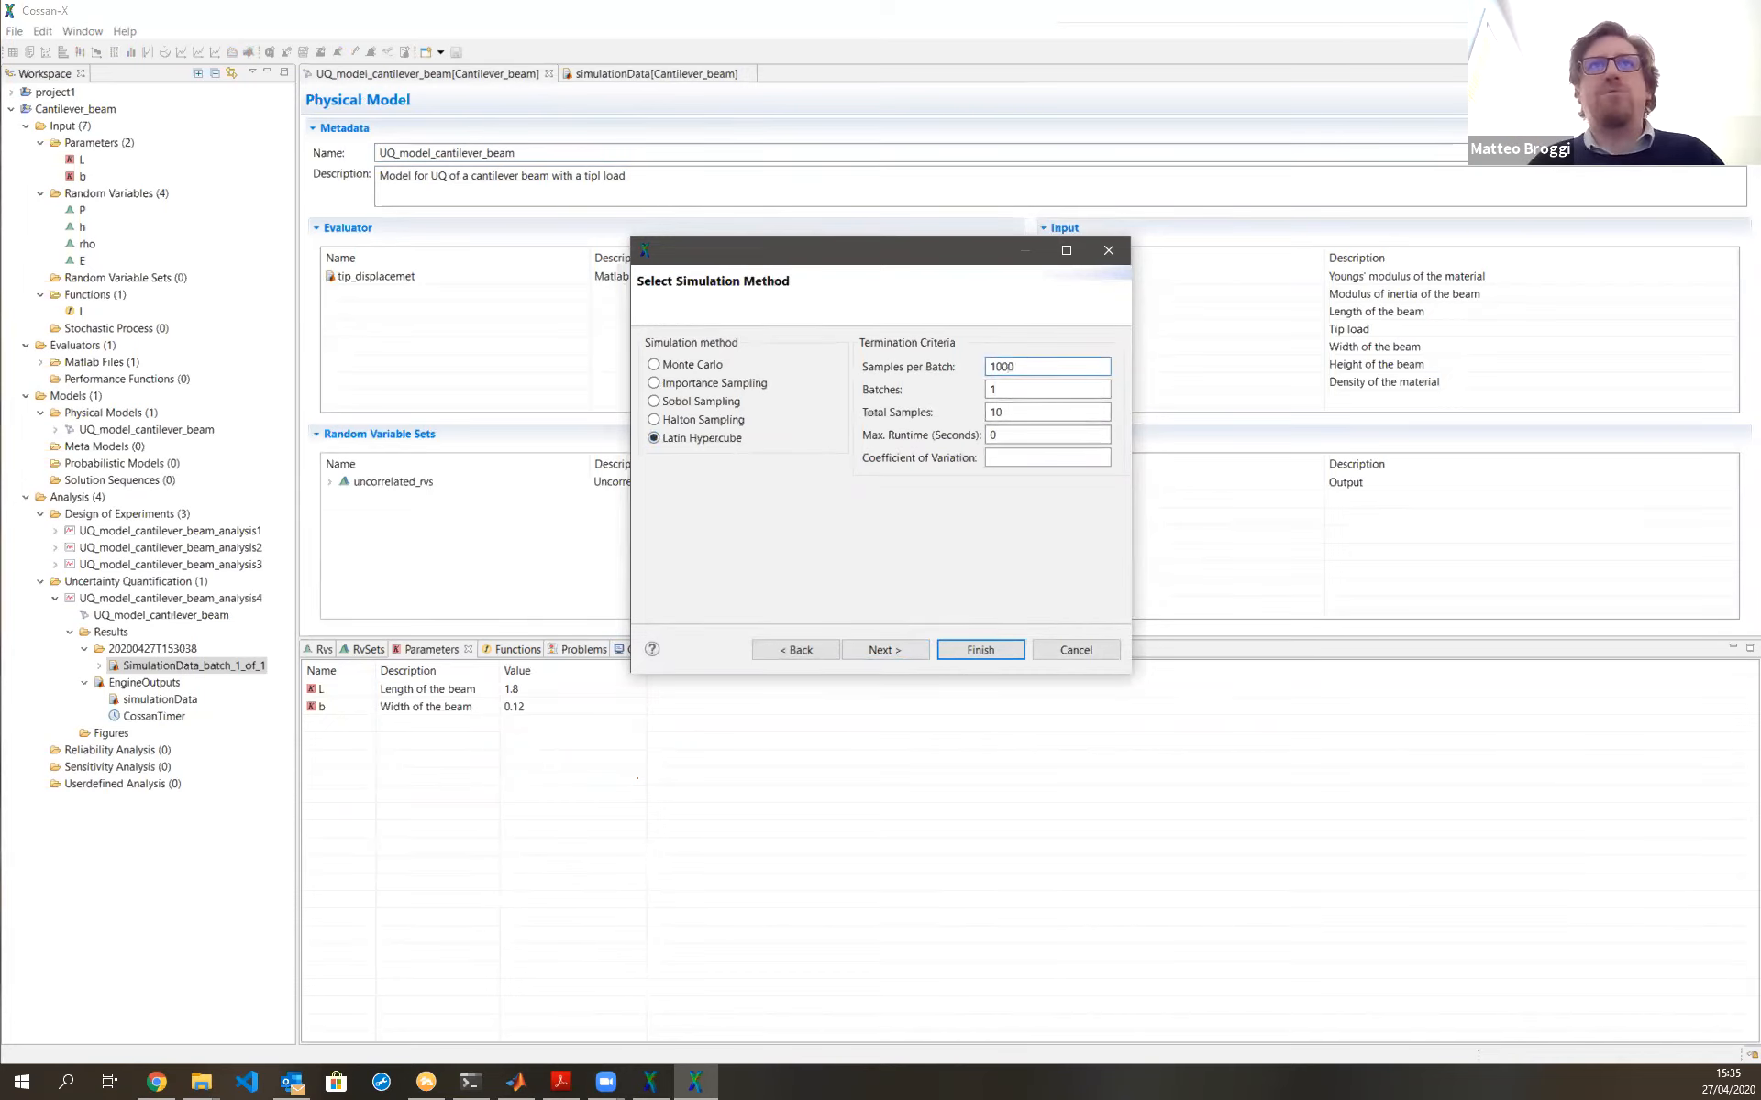
key(Tab)
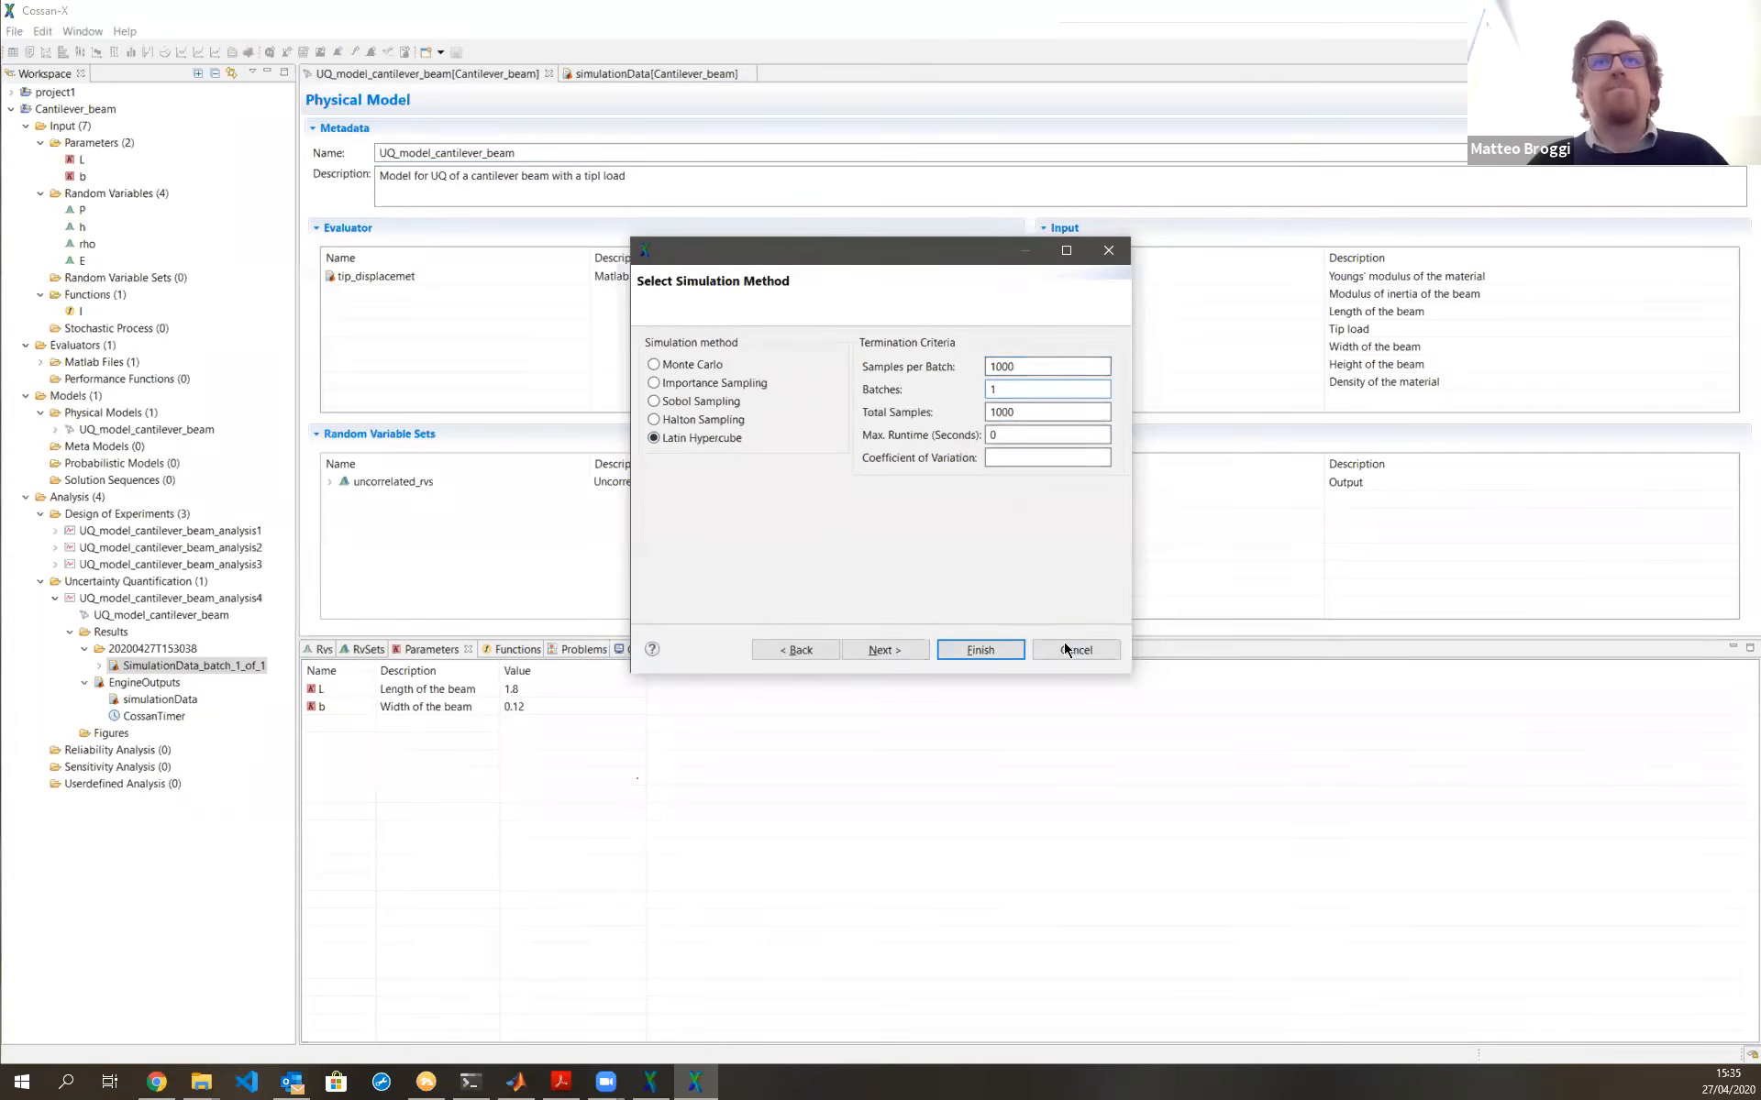
Set the Latin Hypercube criterion to Reduce correlation between points, with smoothing and 5 maximum iterations, and run the analysis
click(888, 651)
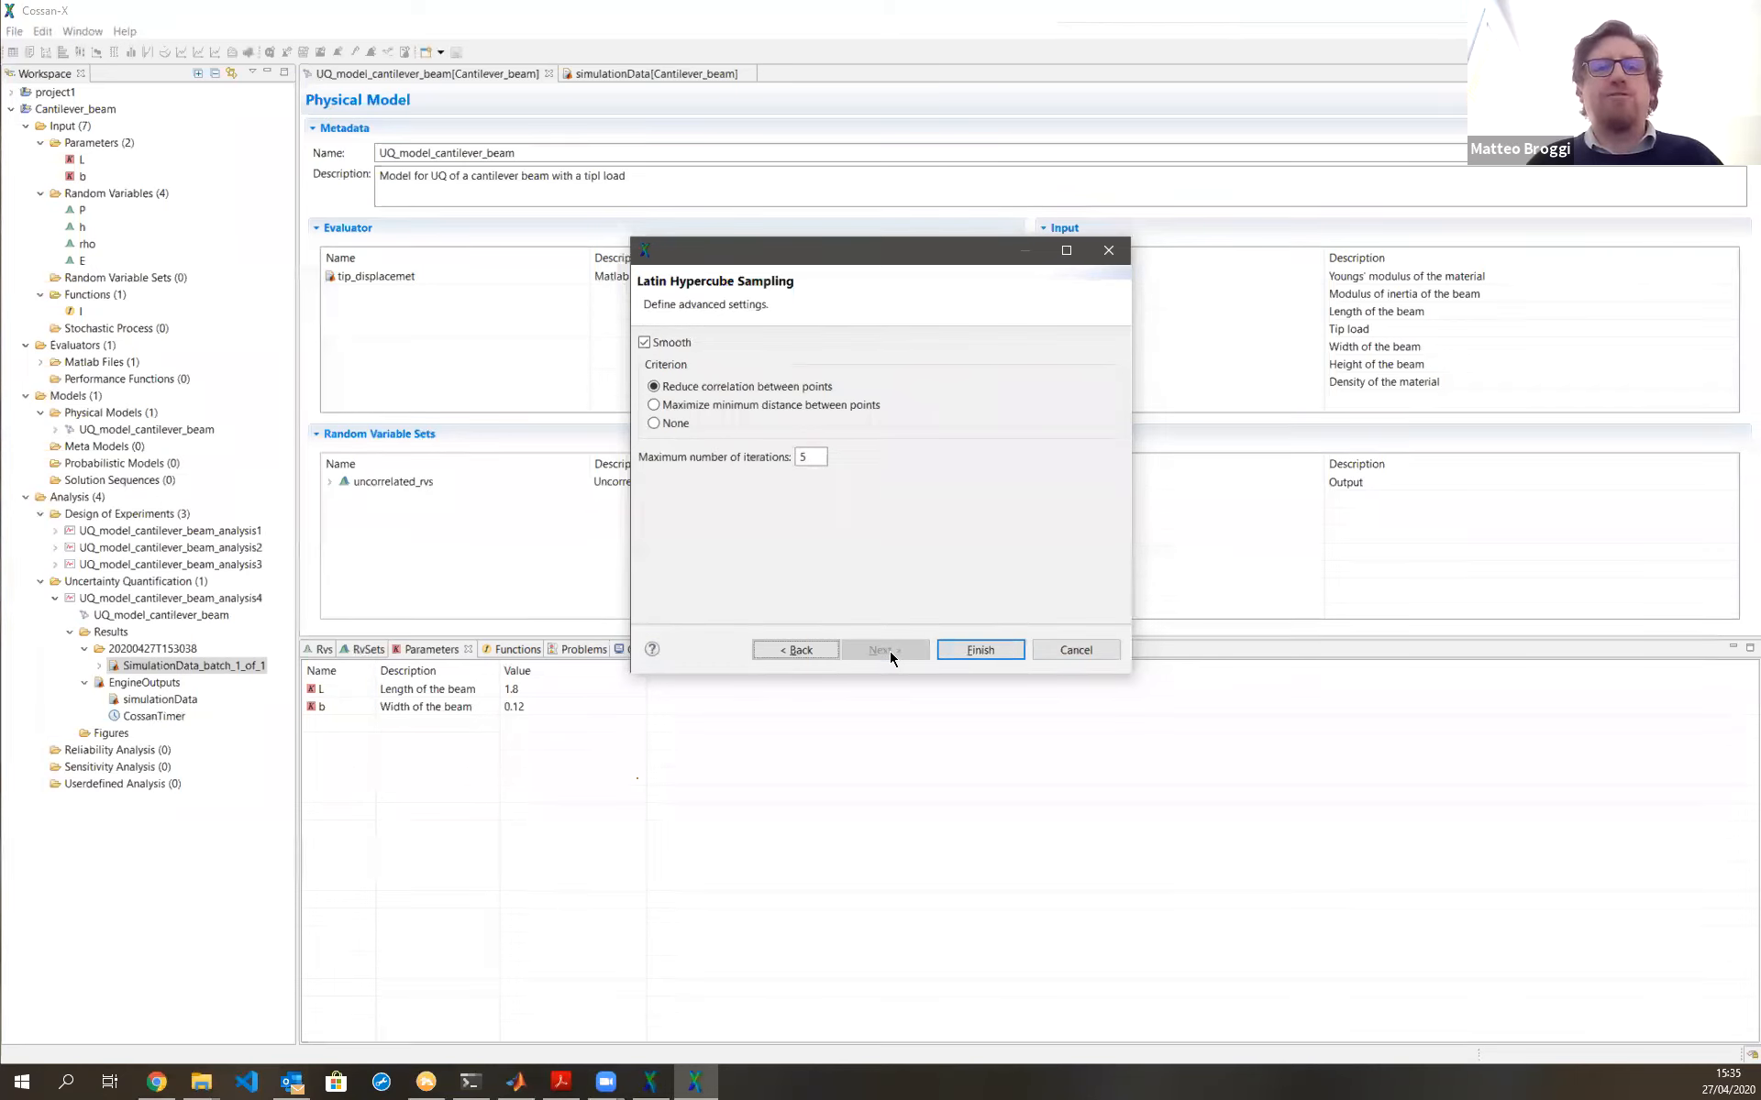
click(797, 652)
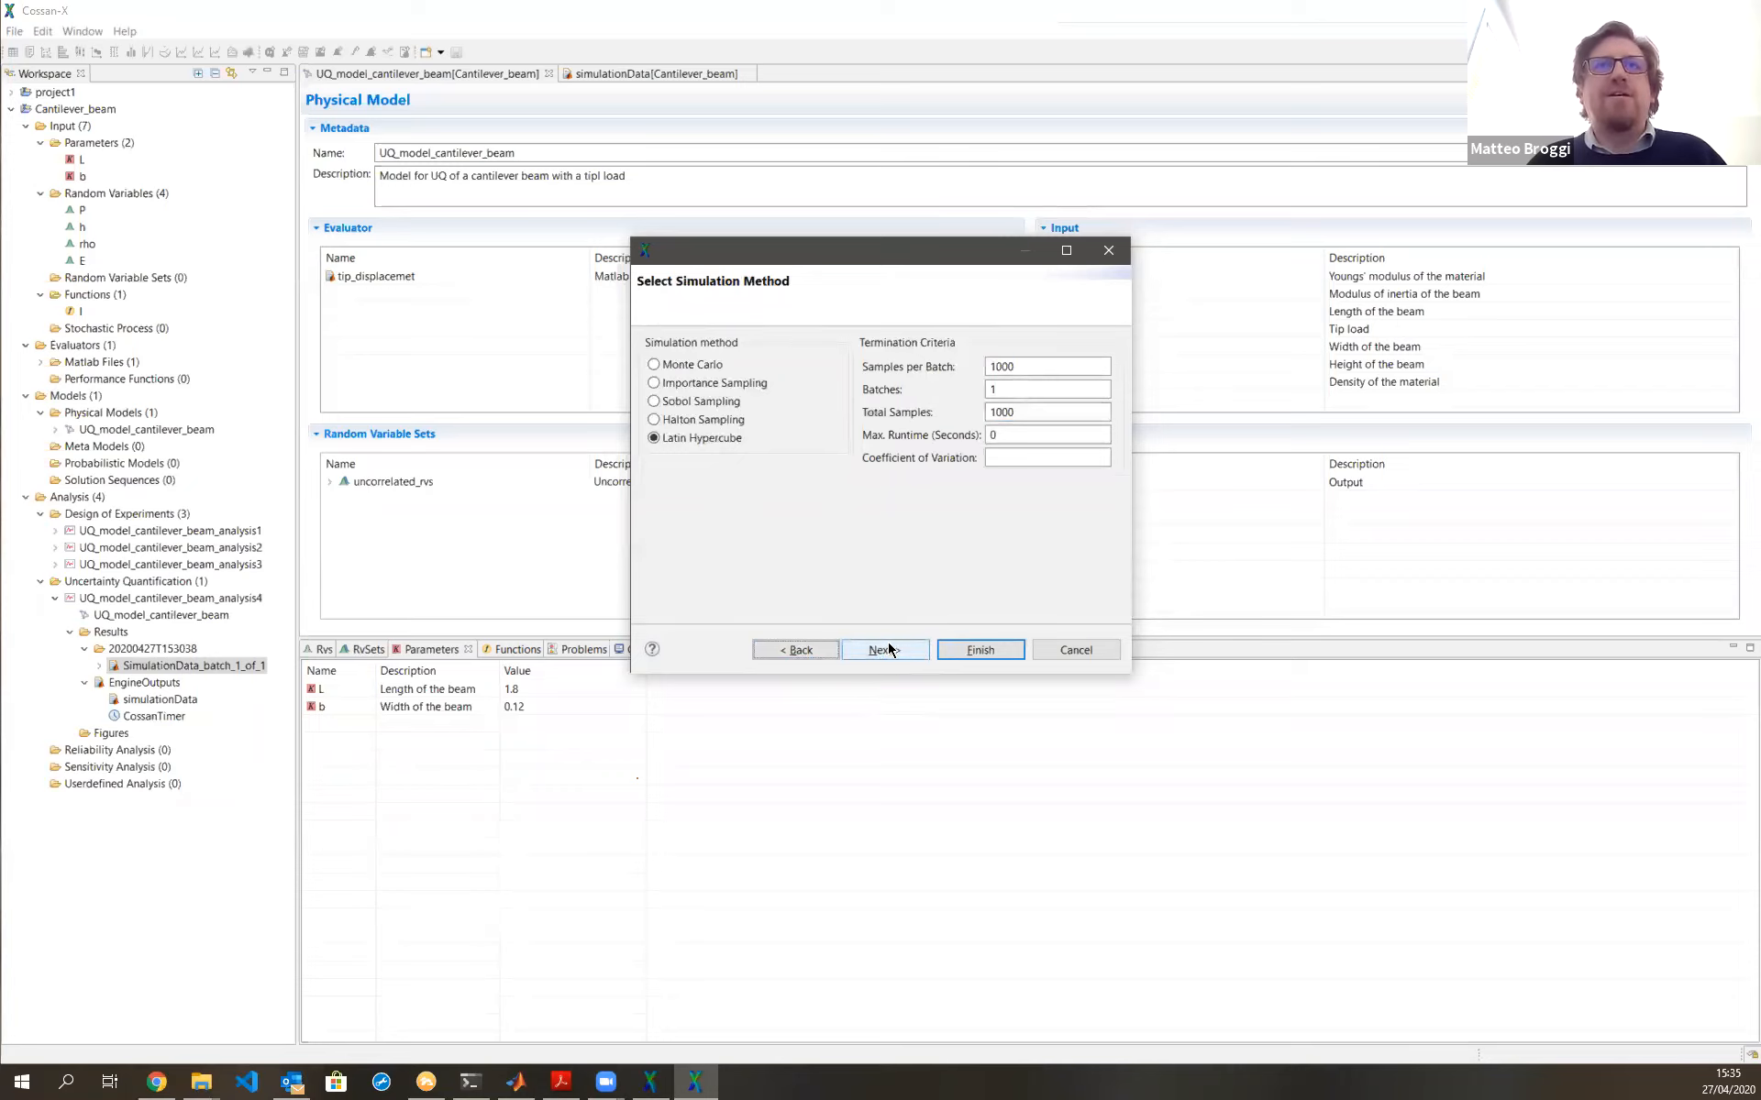
click(889, 650)
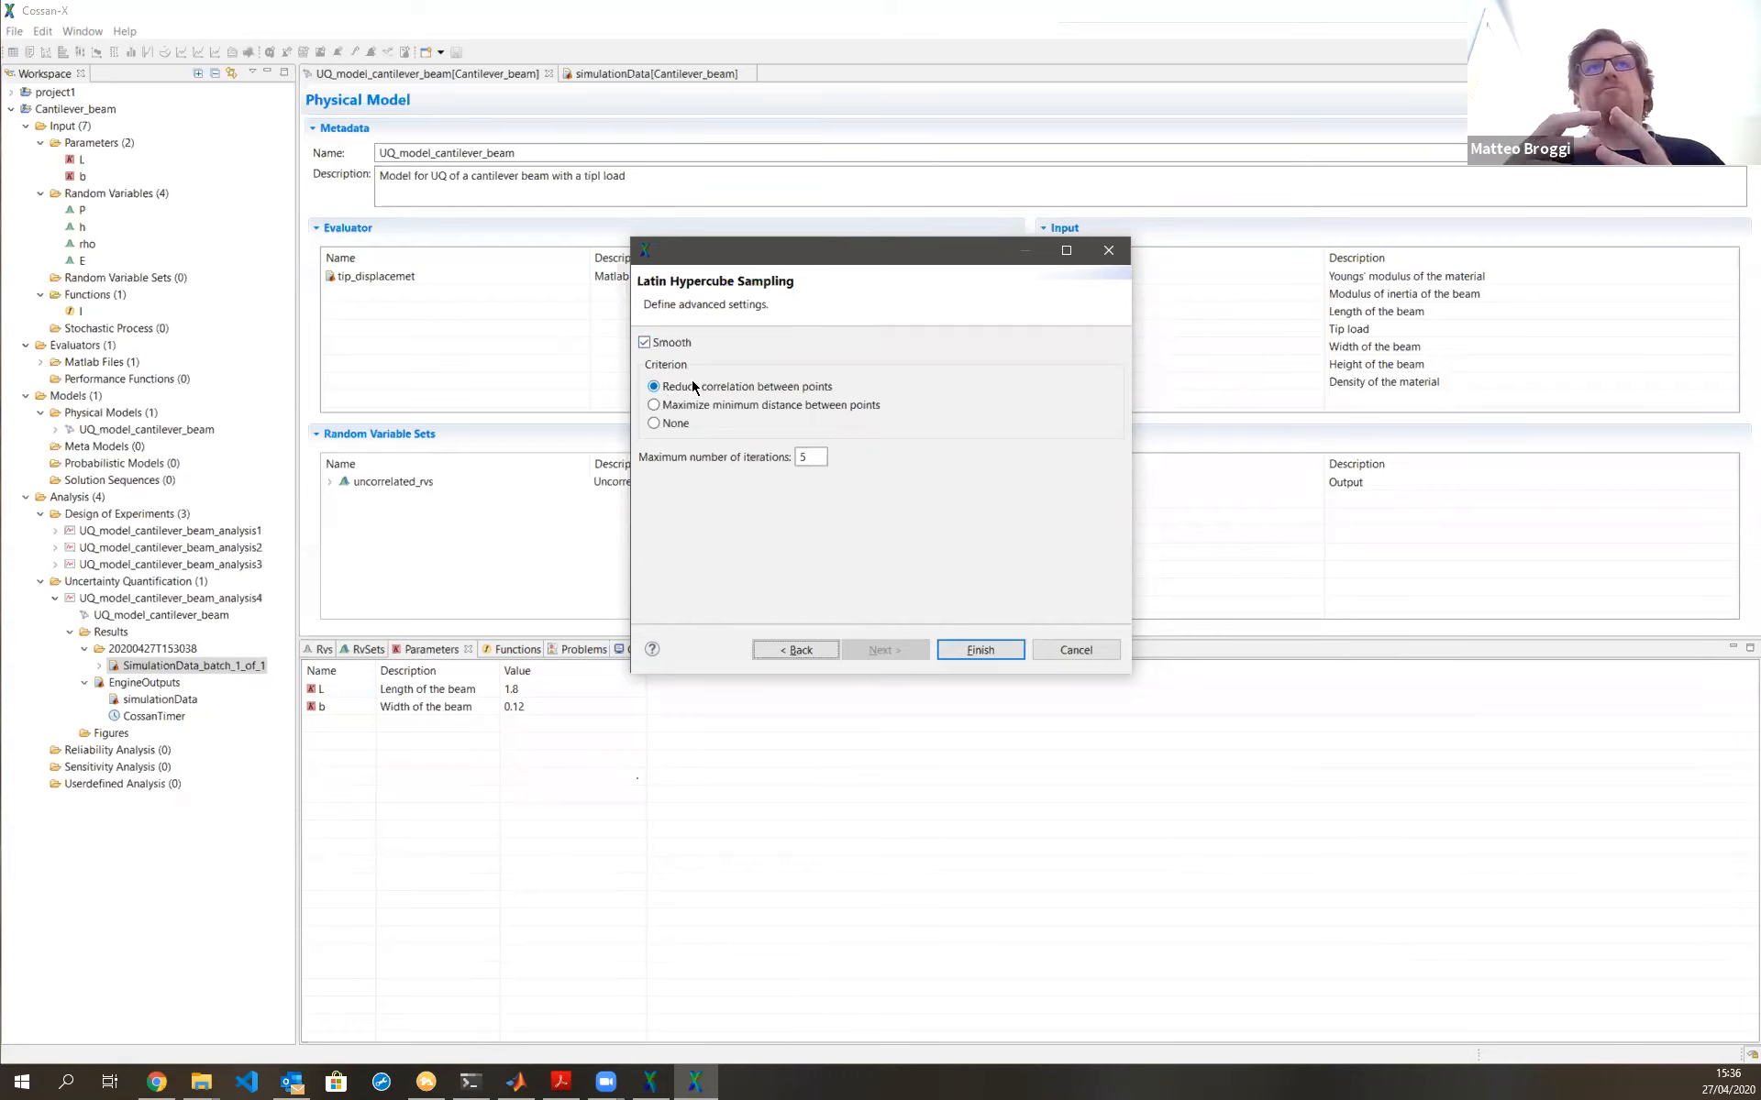
click(670, 425)
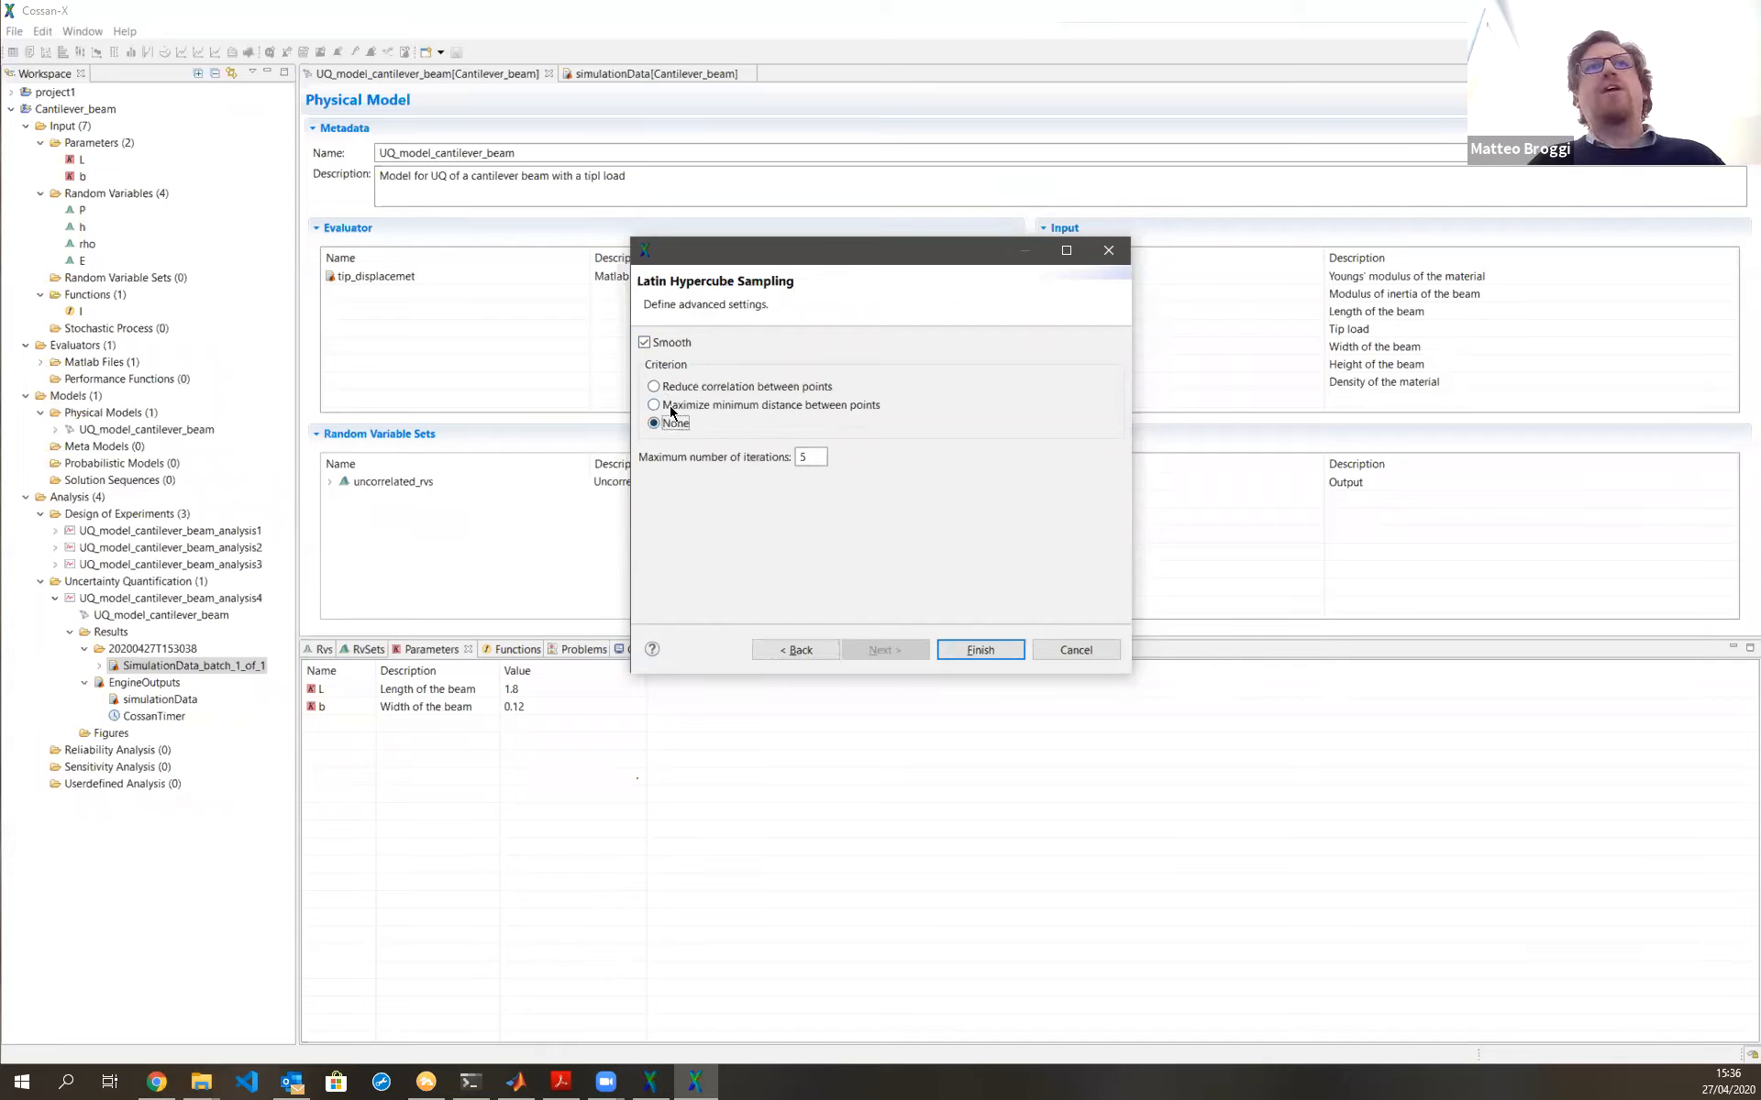
click(671, 389)
click(667, 411)
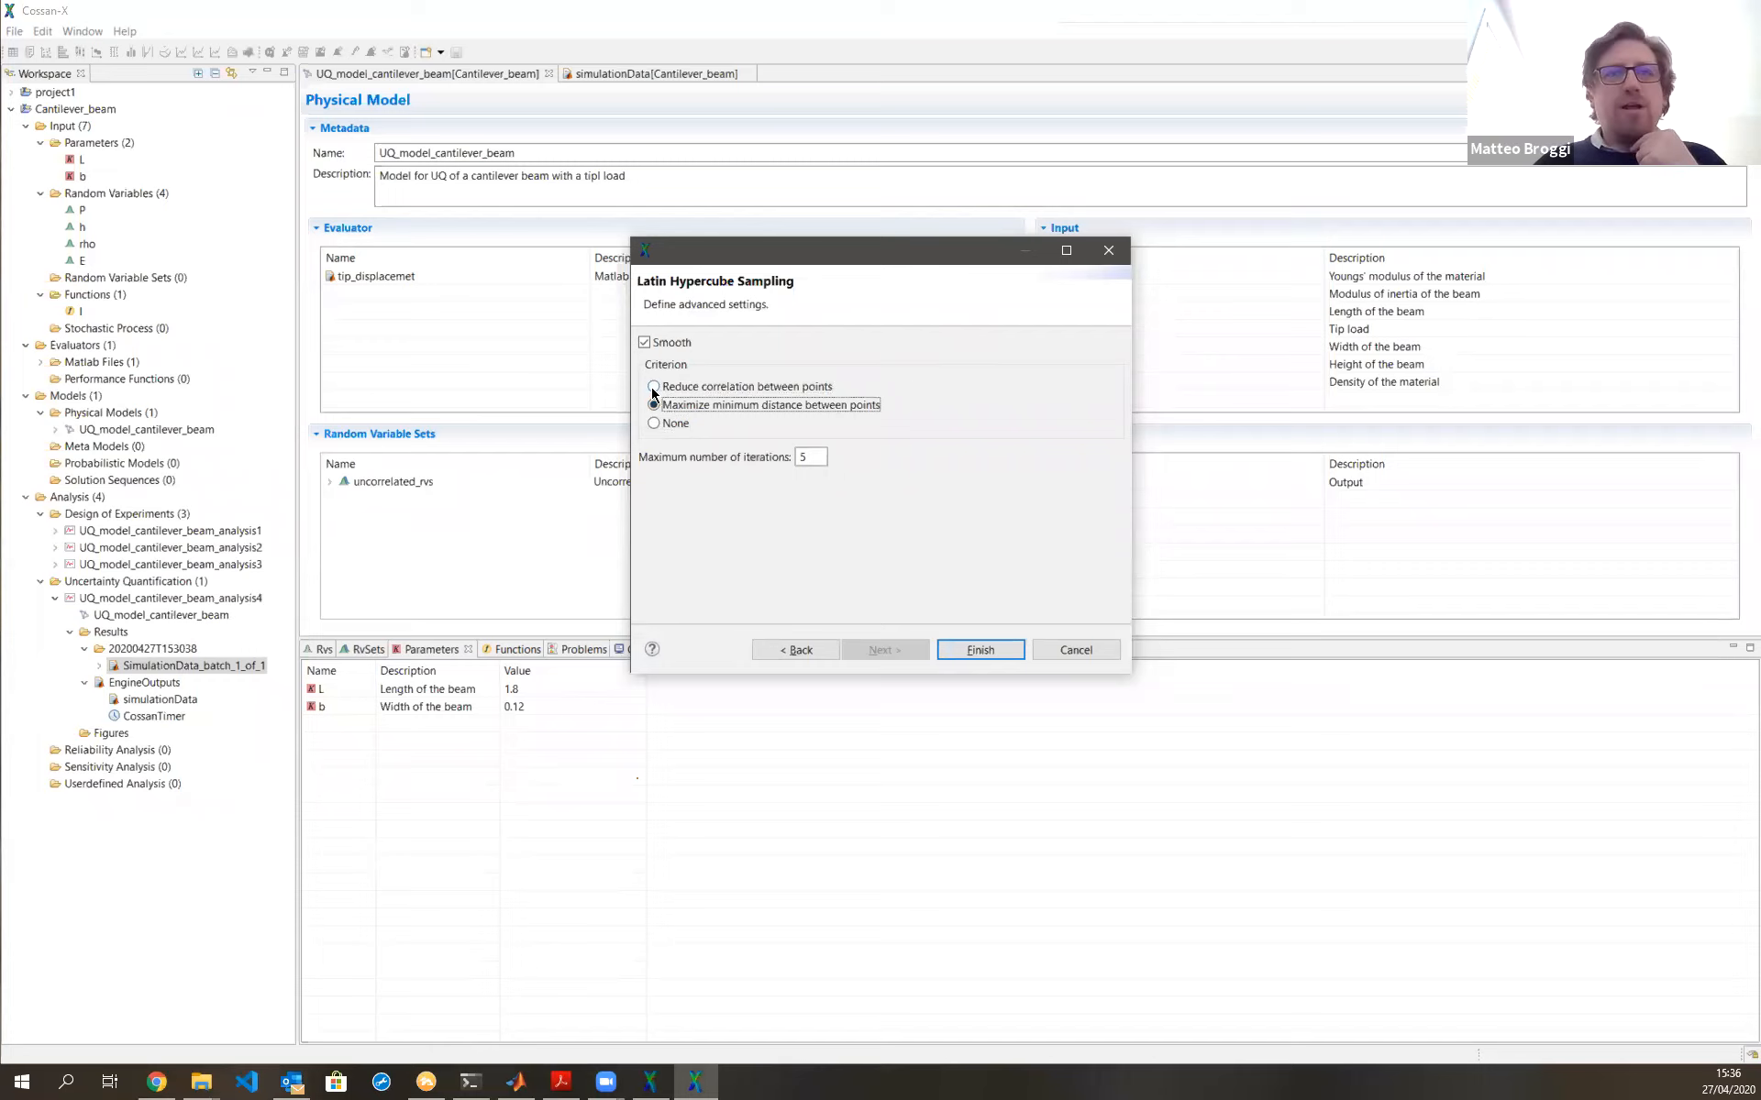
click(806, 458)
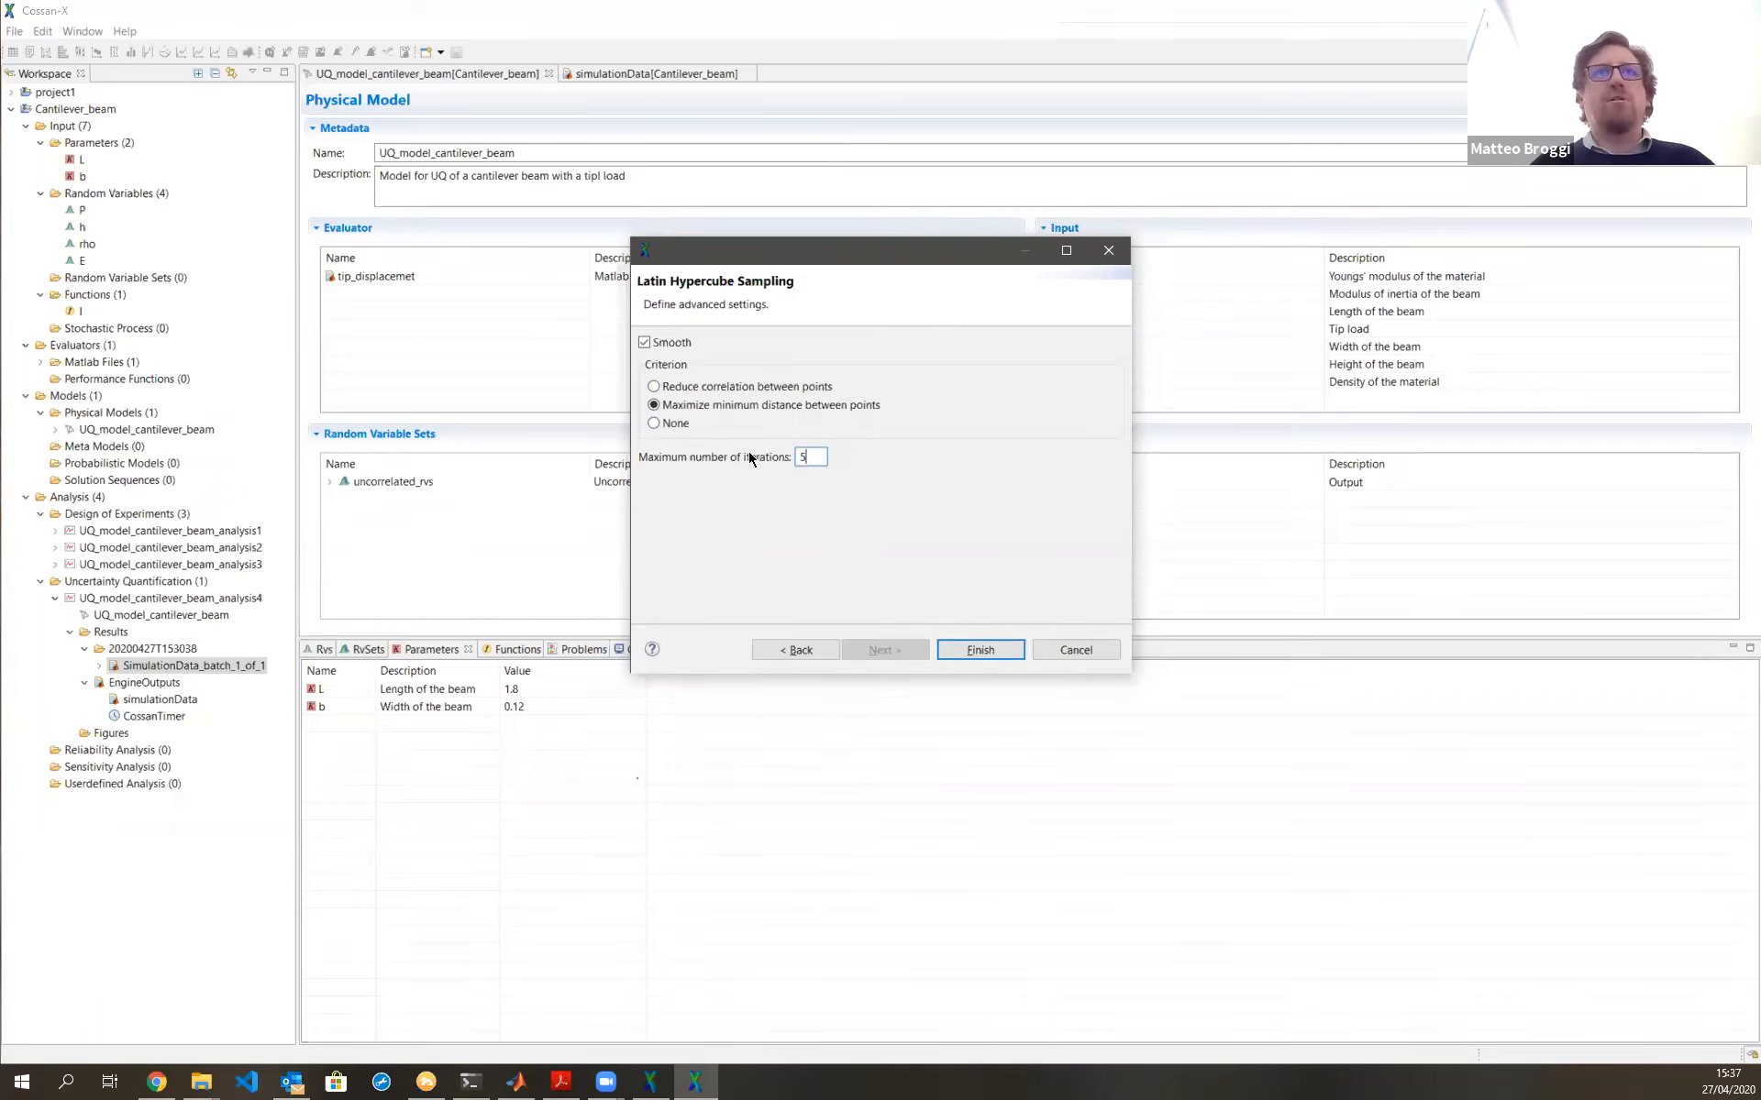
click(698, 388)
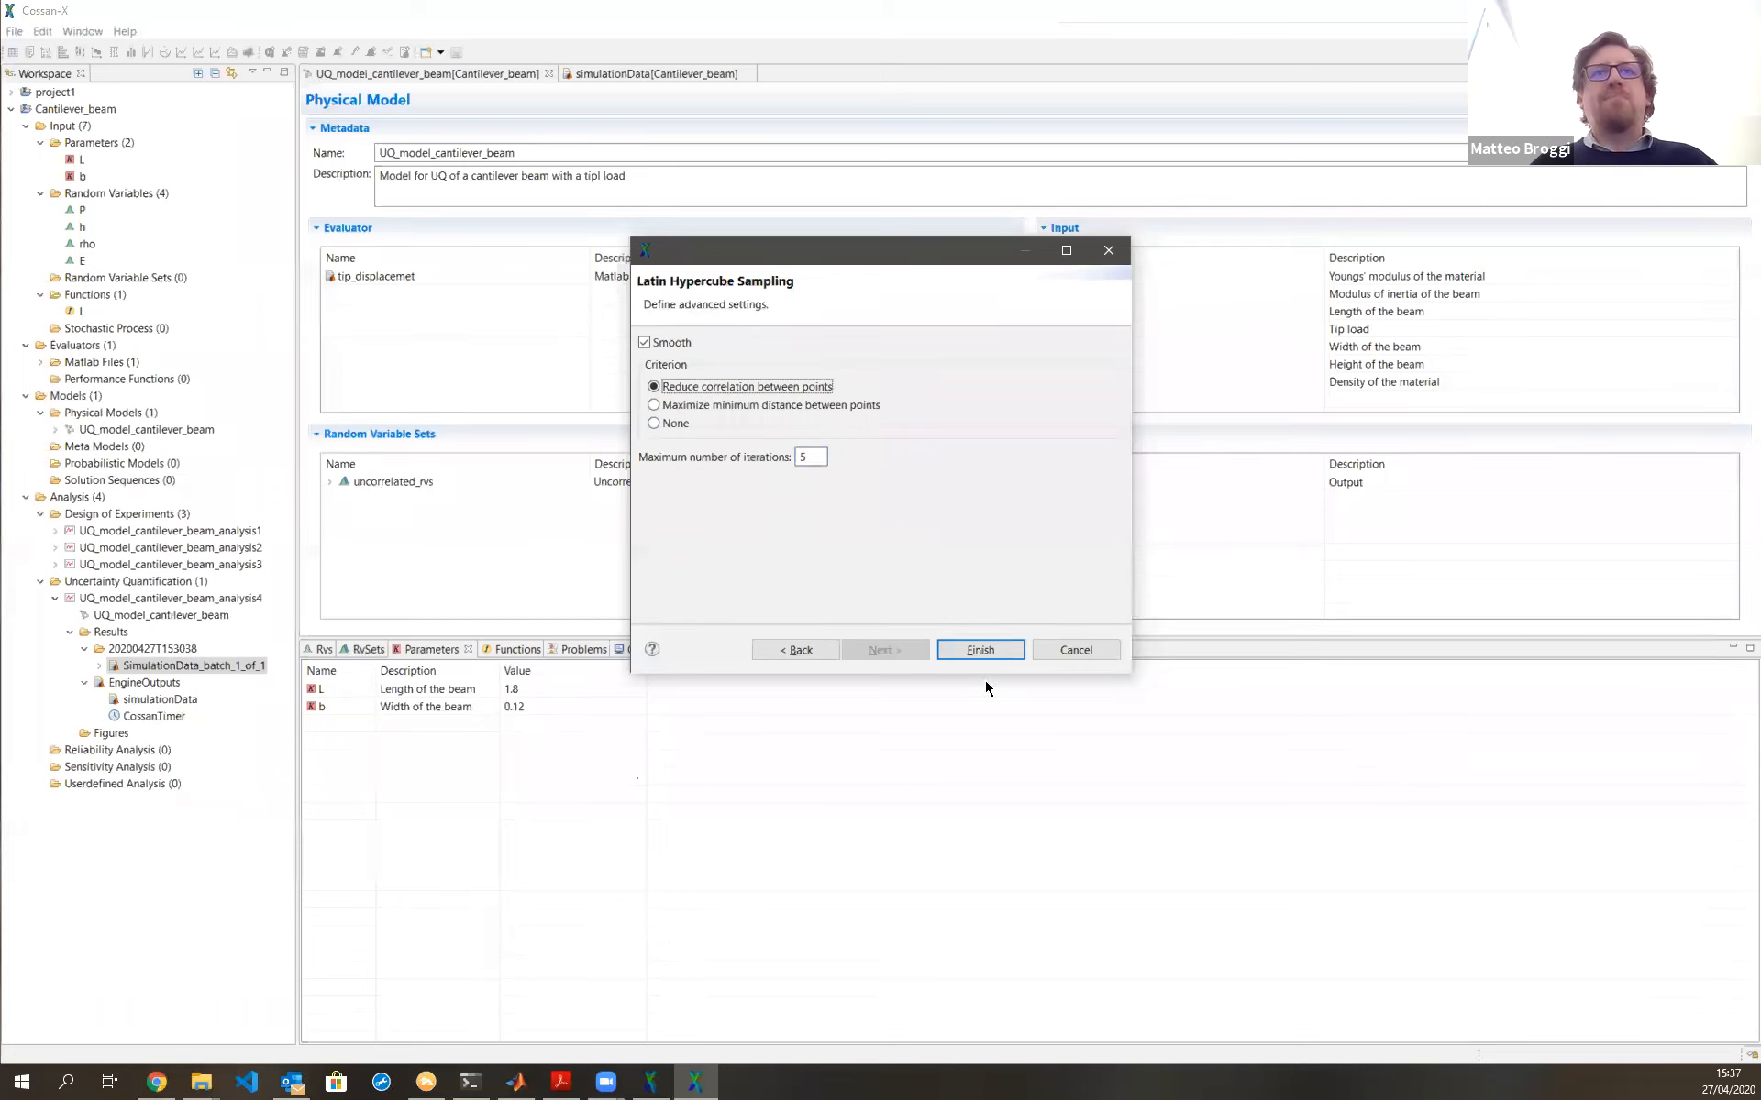
click(980, 650)
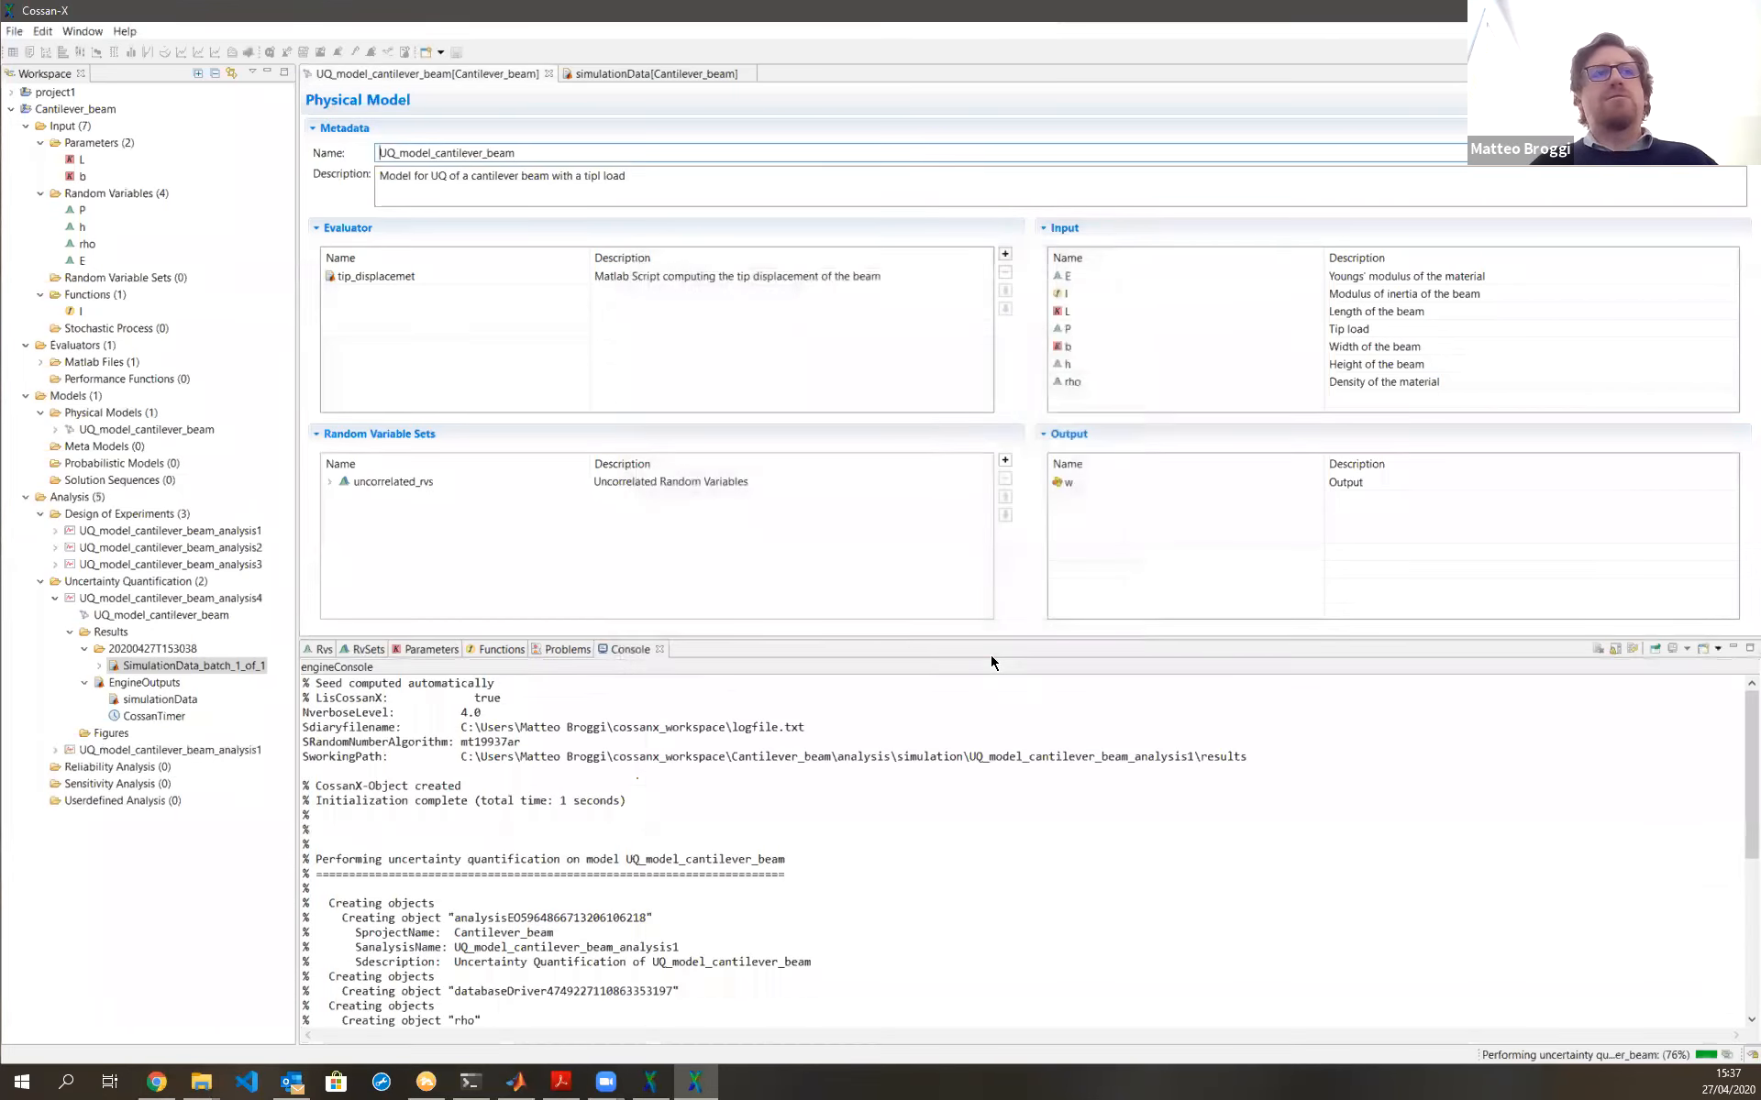
Open SimulationData_batch_1_of_1 from the results of the uncertainty quantification UQ_model_cantilever_beam_analysis1
click(58, 751)
click(71, 784)
click(86, 802)
double_click(168, 817)
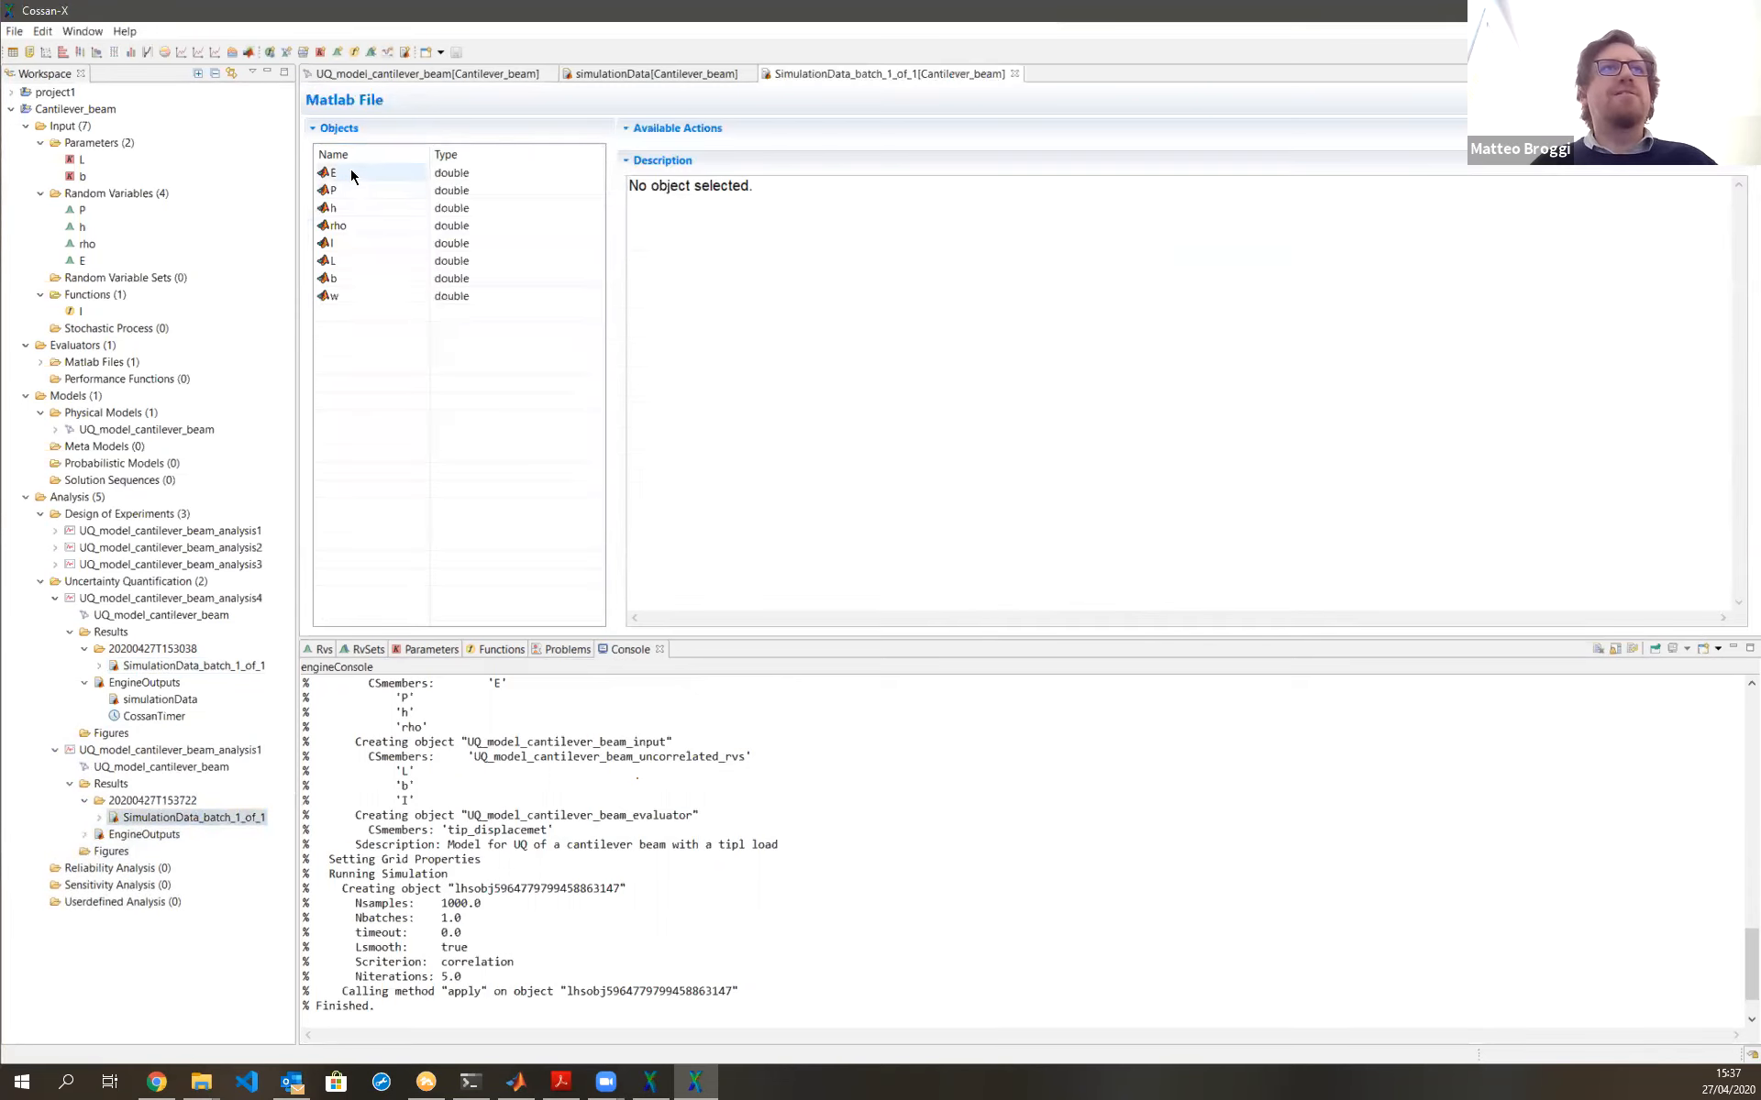
Show a scatter chart of w against E, with E as the x-axis variable
click(350, 175)
ctrl+click(343, 297)
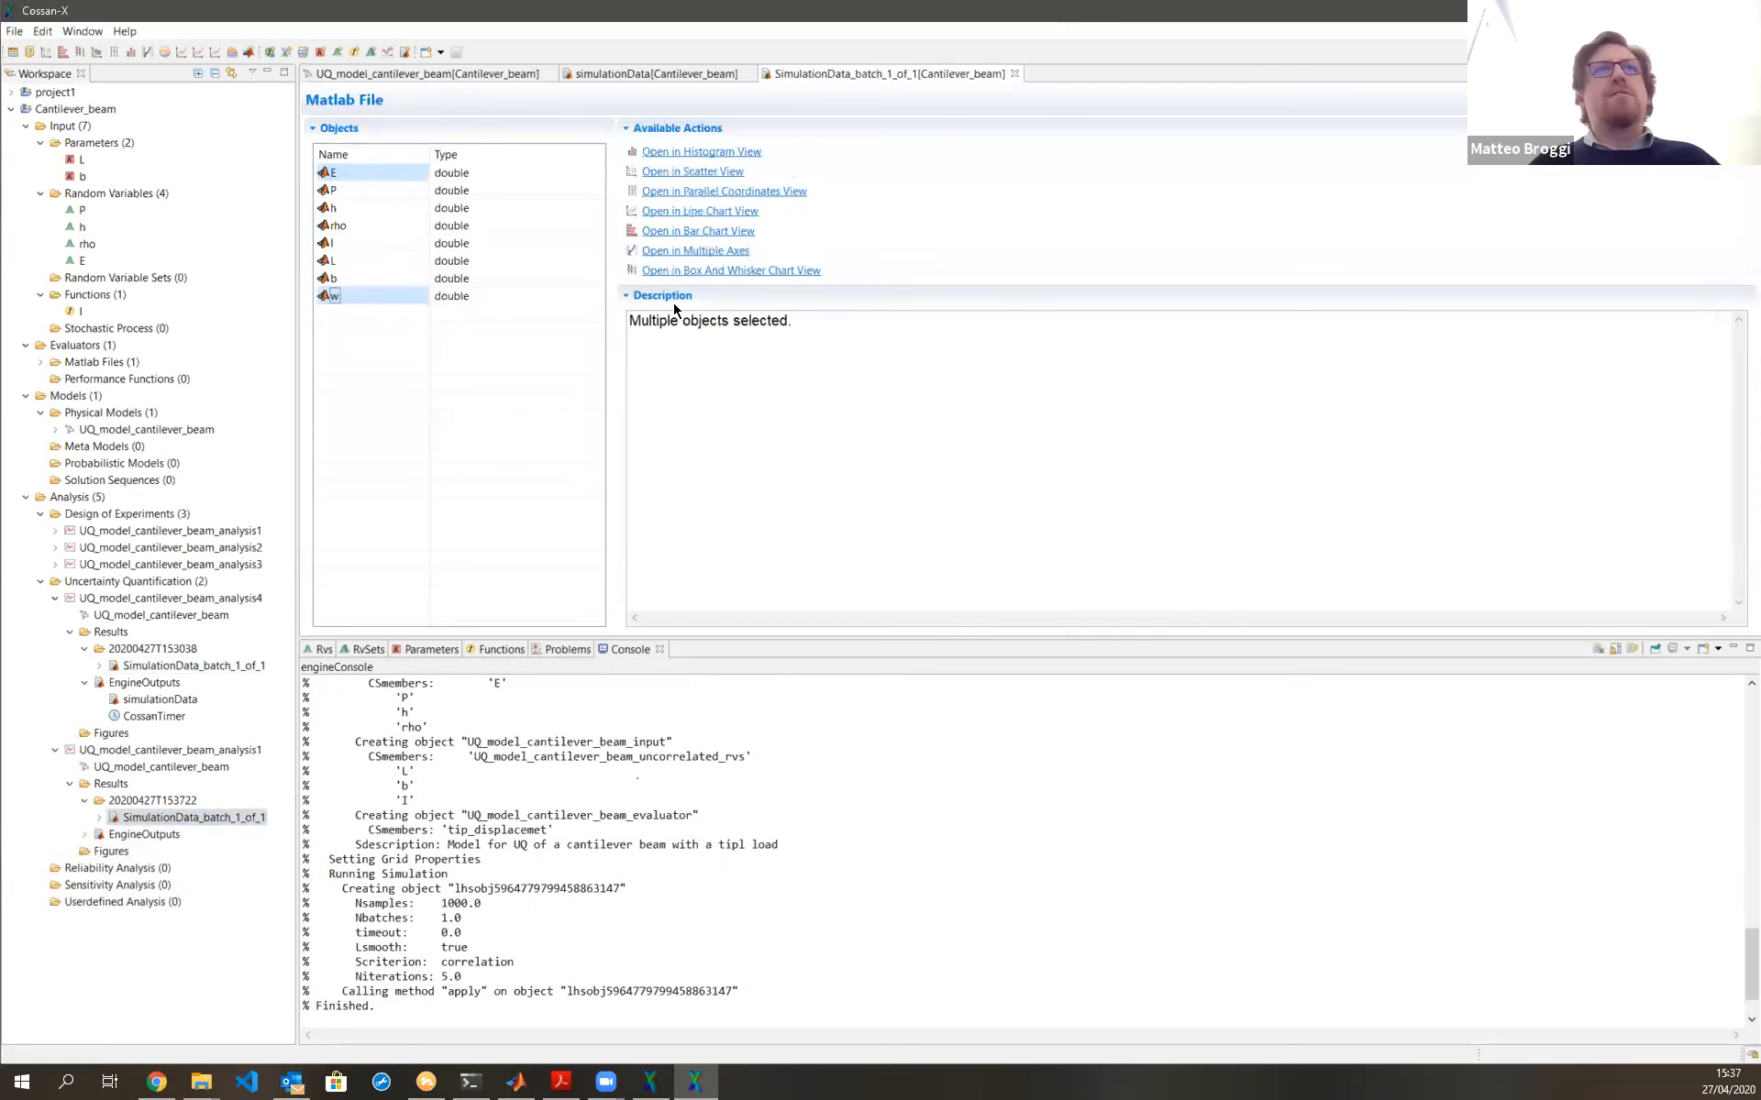
click(679, 172)
click(691, 654)
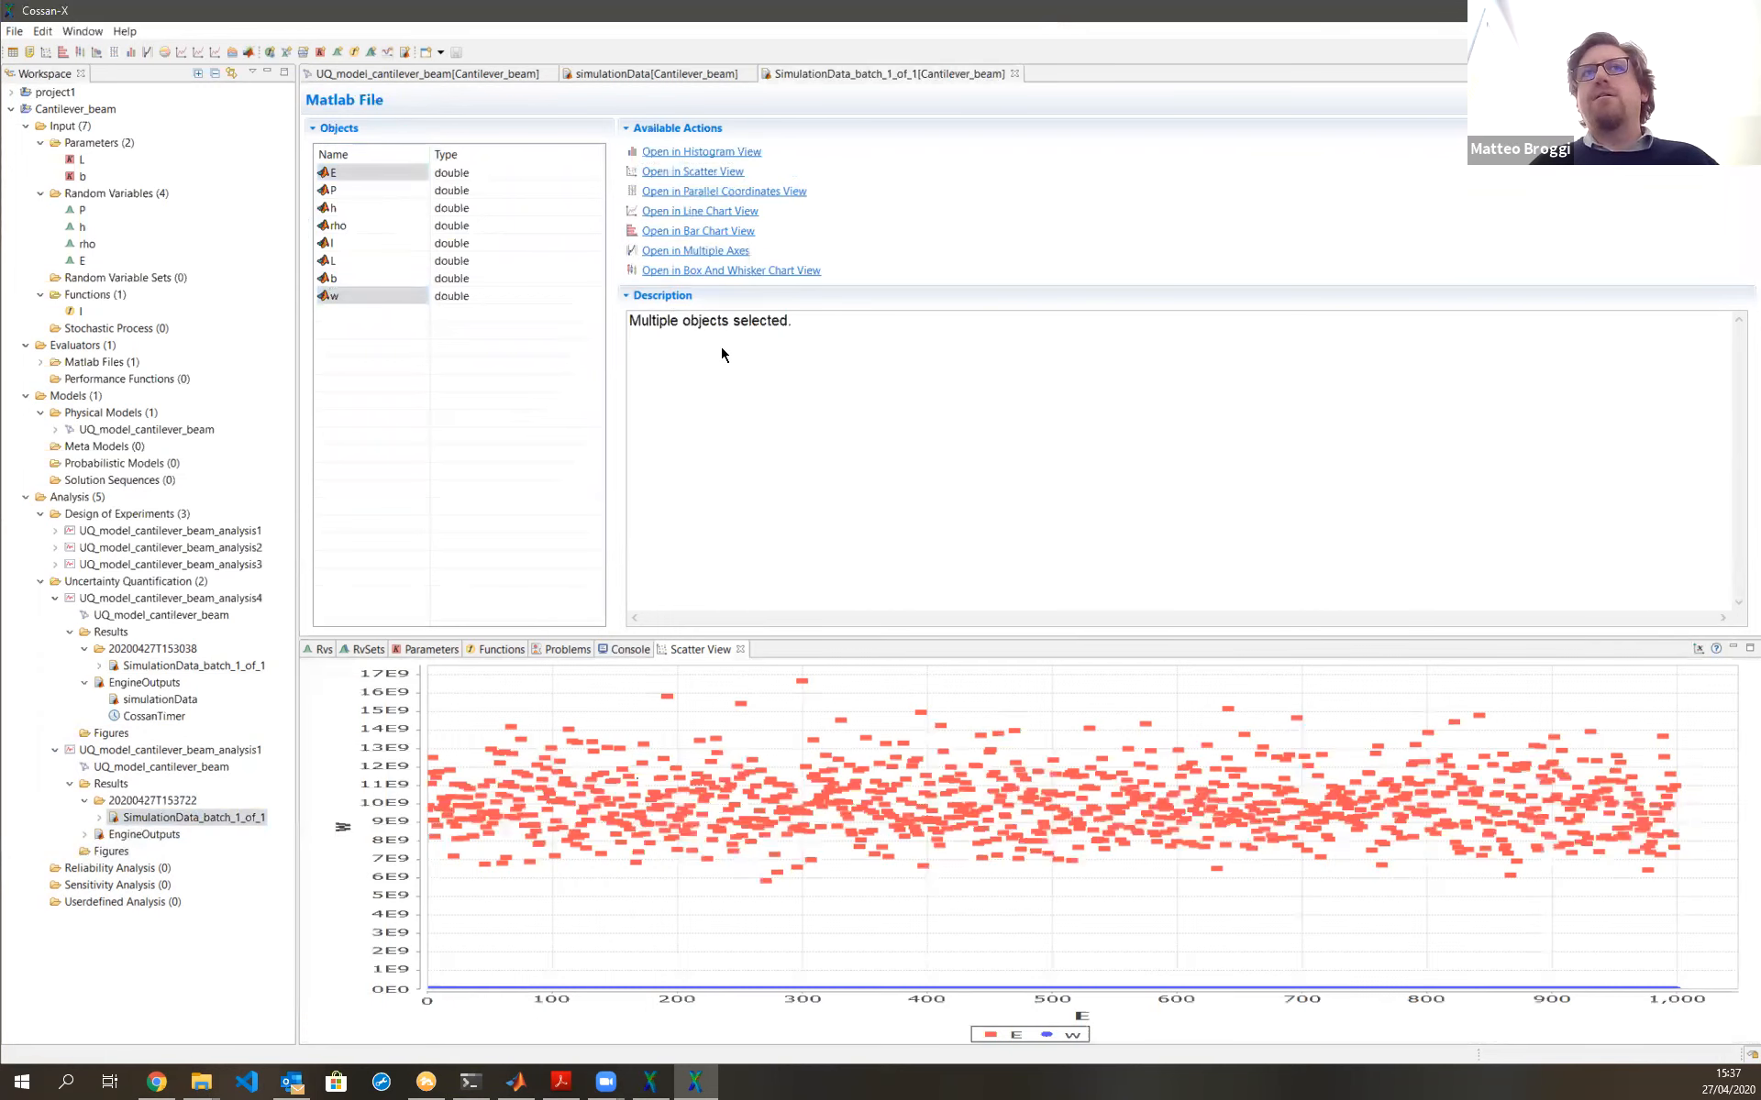
click(1699, 649)
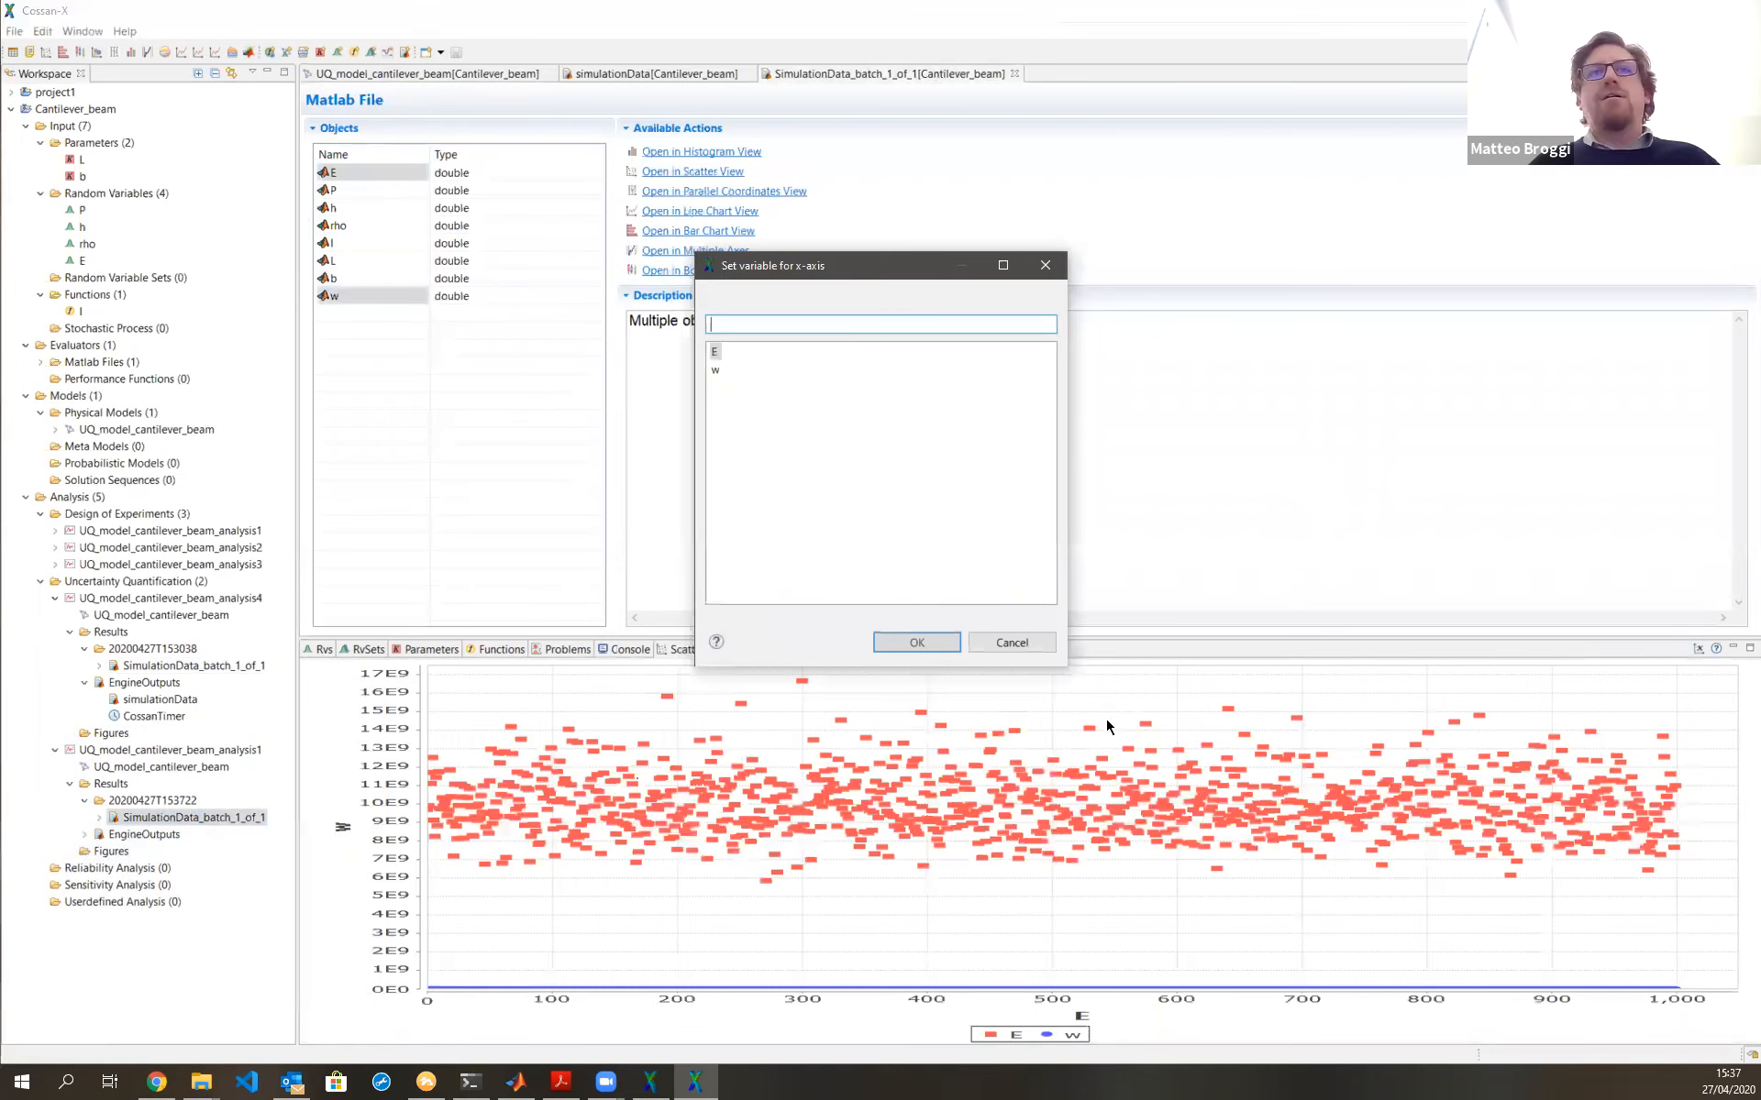
key(Return)
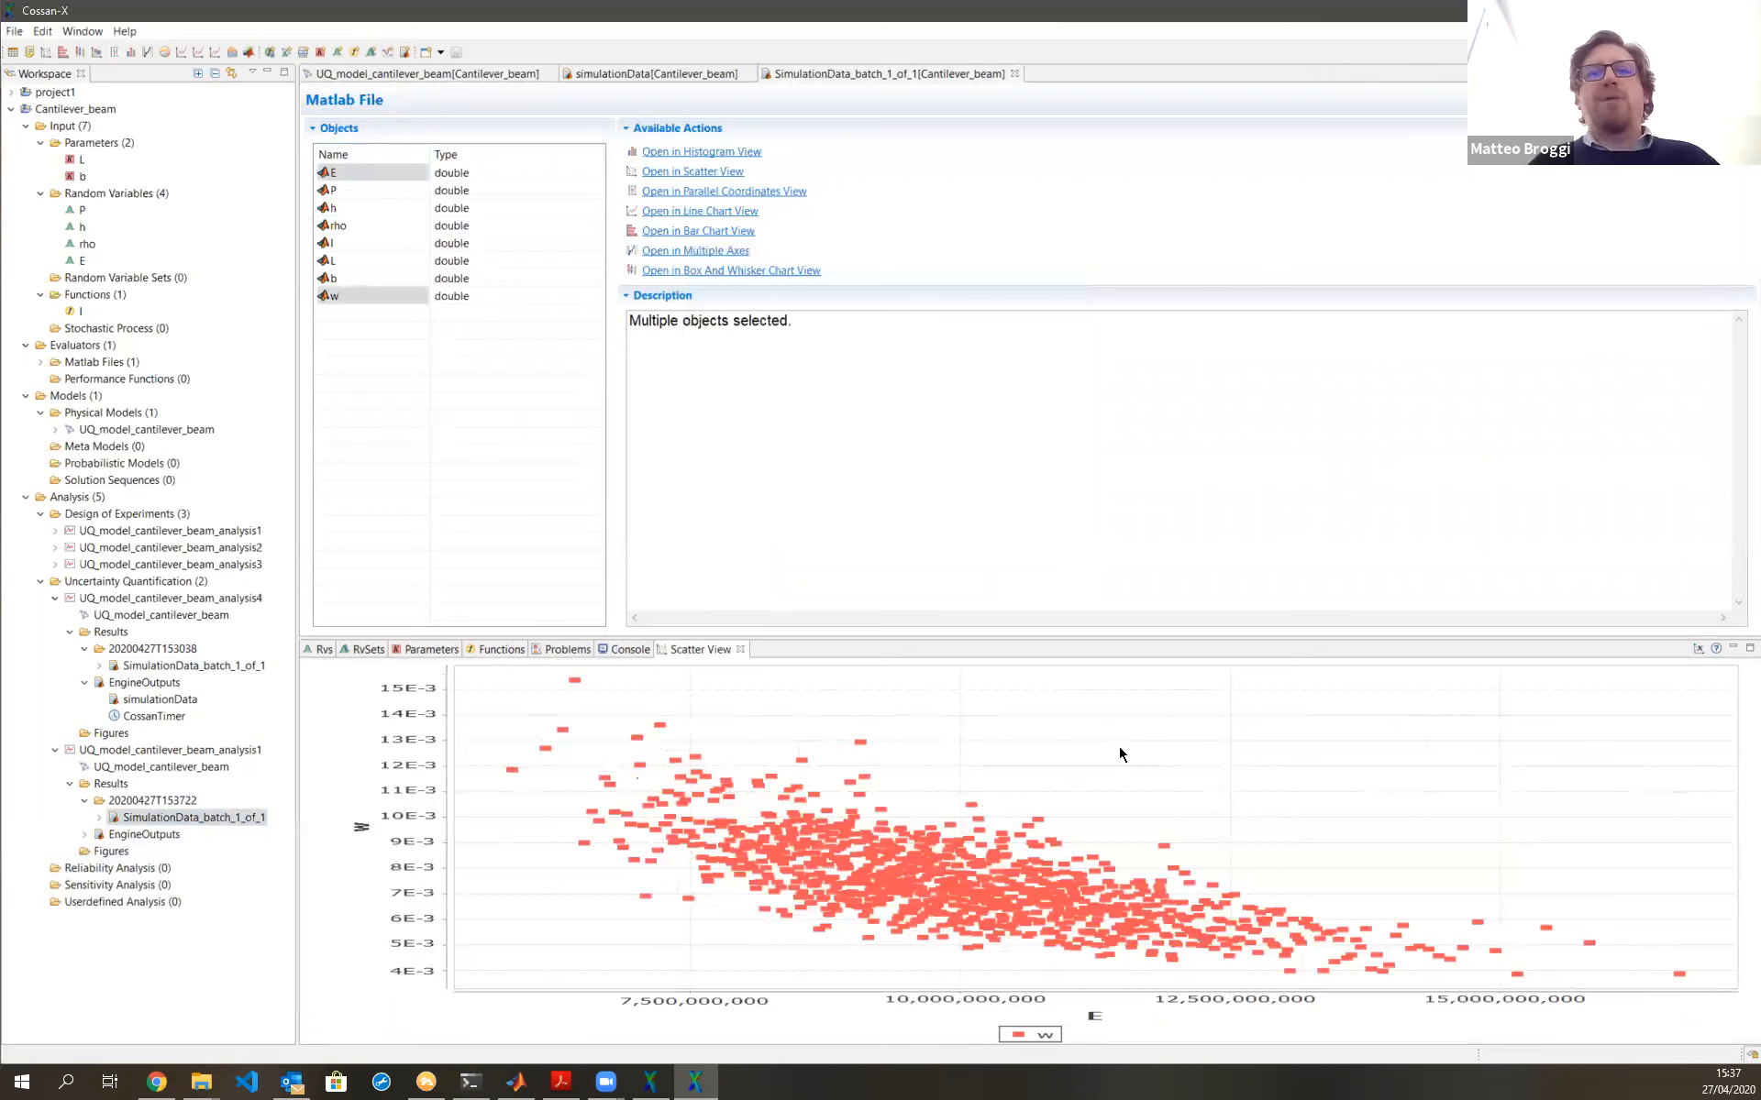